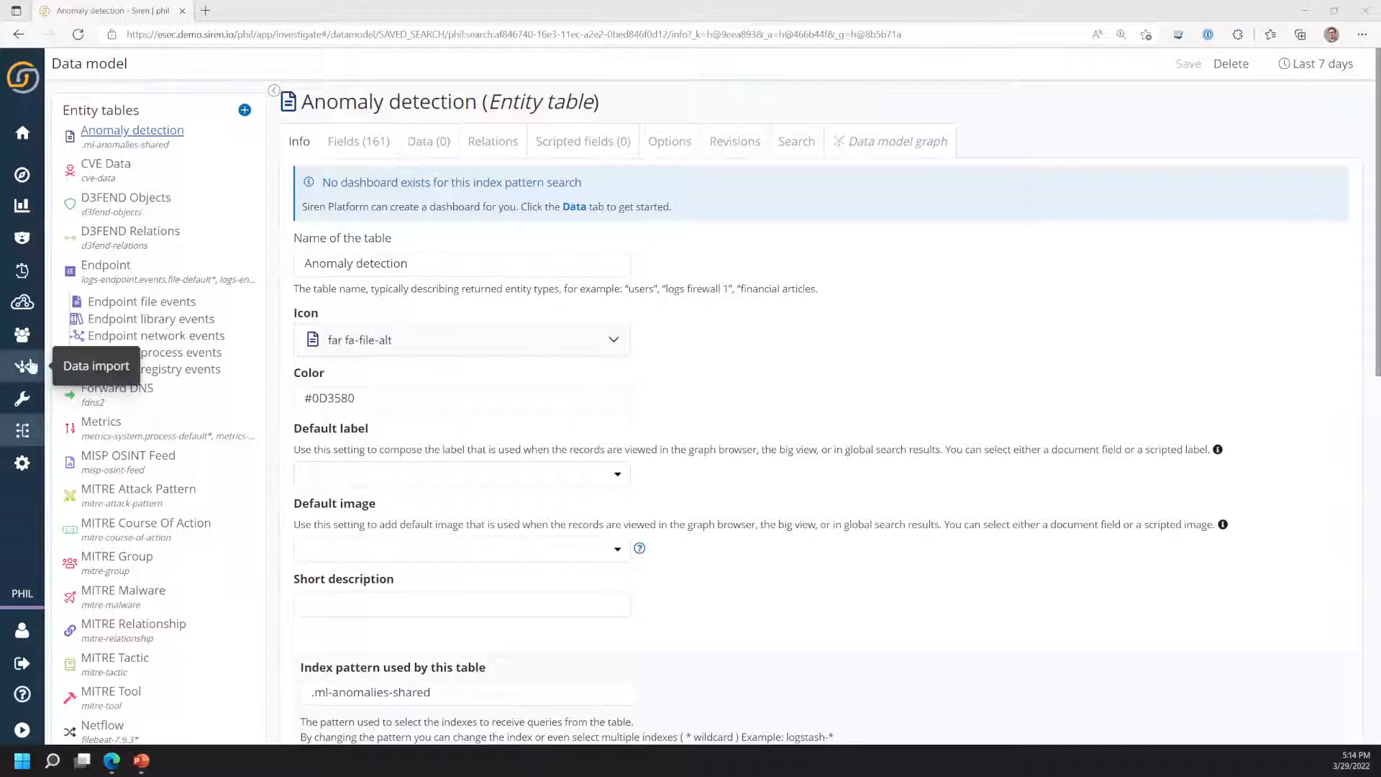
# - Open the Endpoint entity table and look through the whole list of entity tables in the data model
pyautogui.click(113, 274)
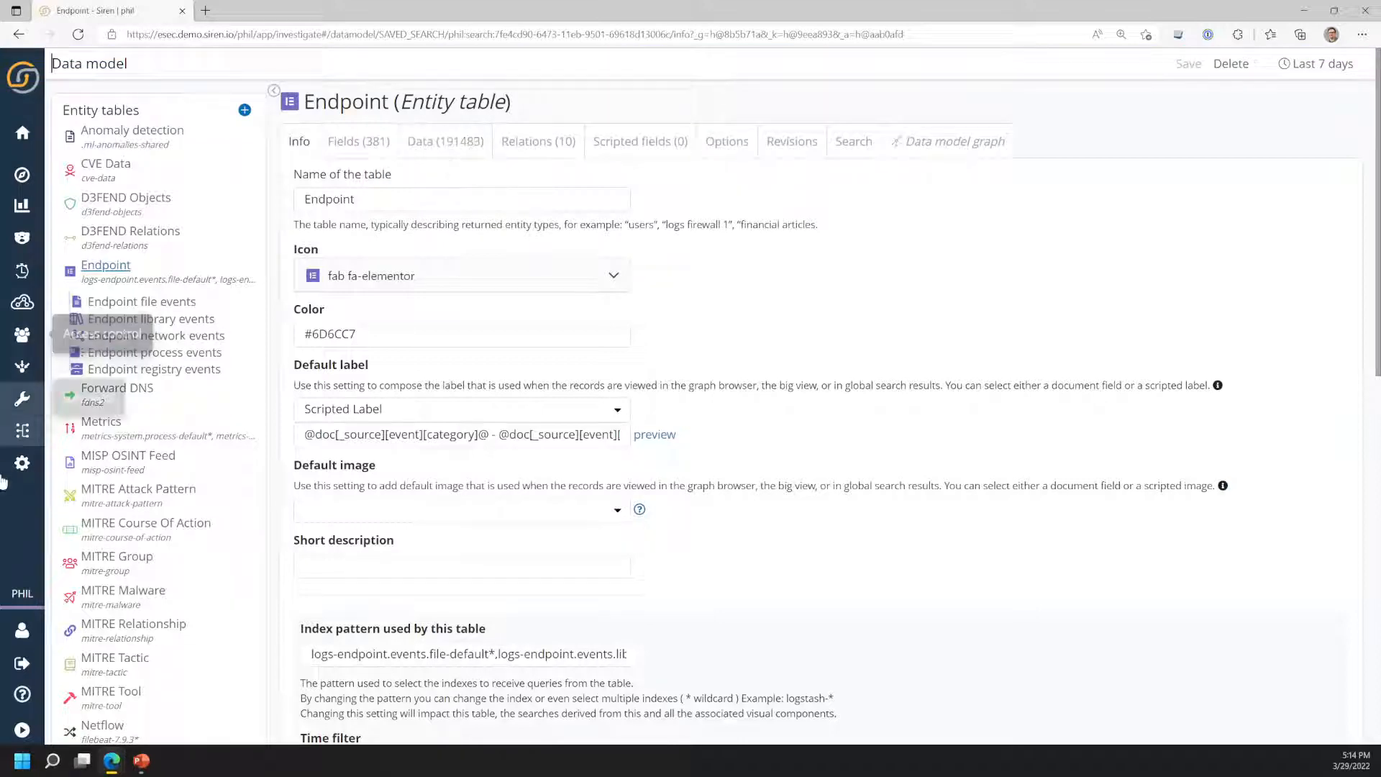
pyautogui.scroll(-4, 164, 568)
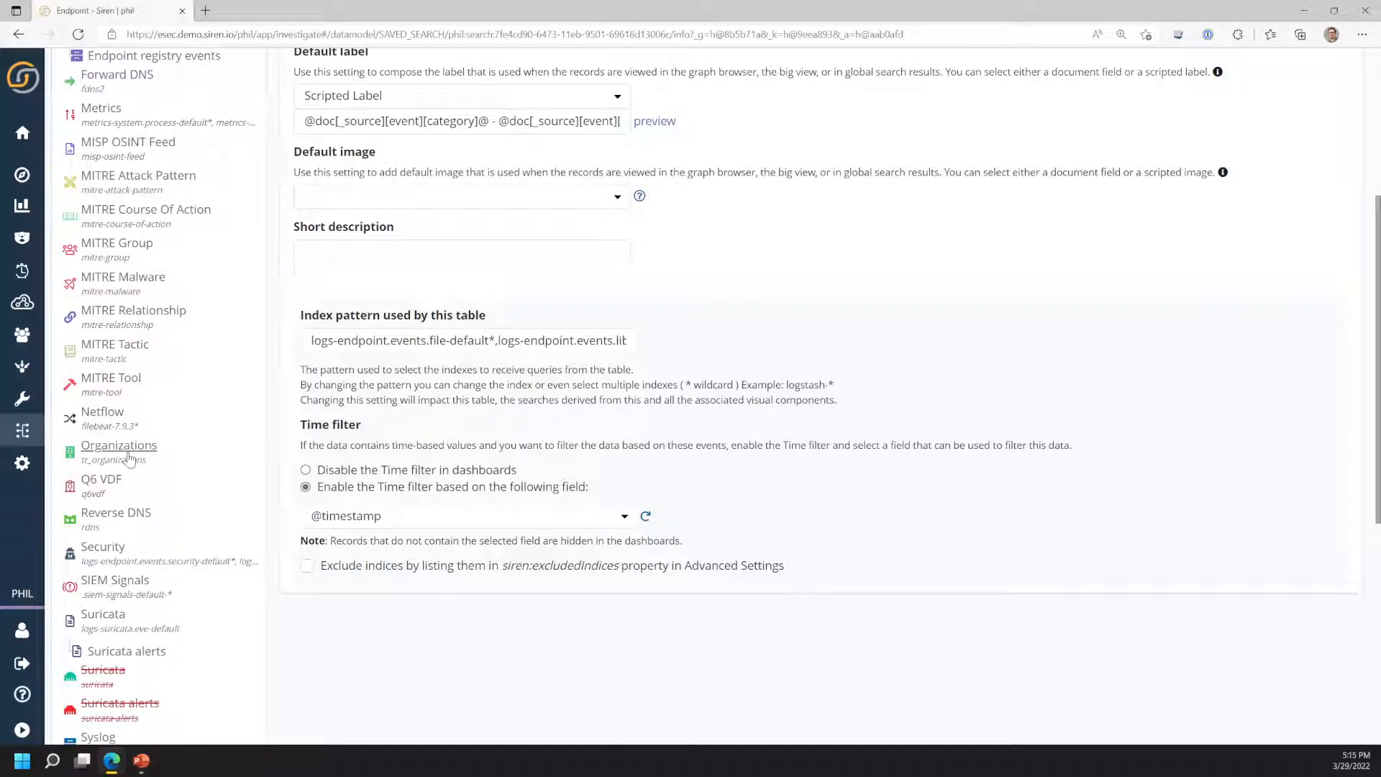
pyautogui.scroll(2, 128, 457)
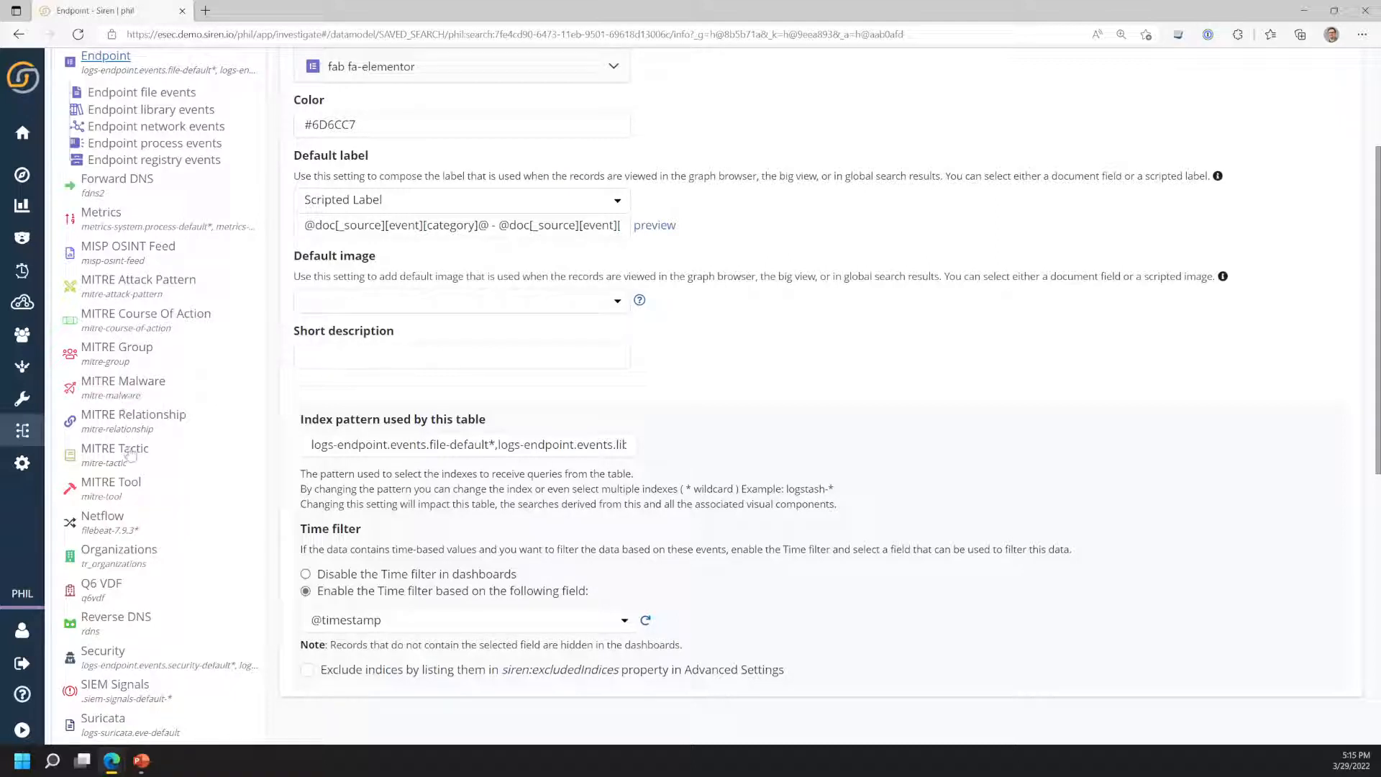
pyautogui.scroll(2, 128, 459)
pyautogui.scroll(-4, 128, 459)
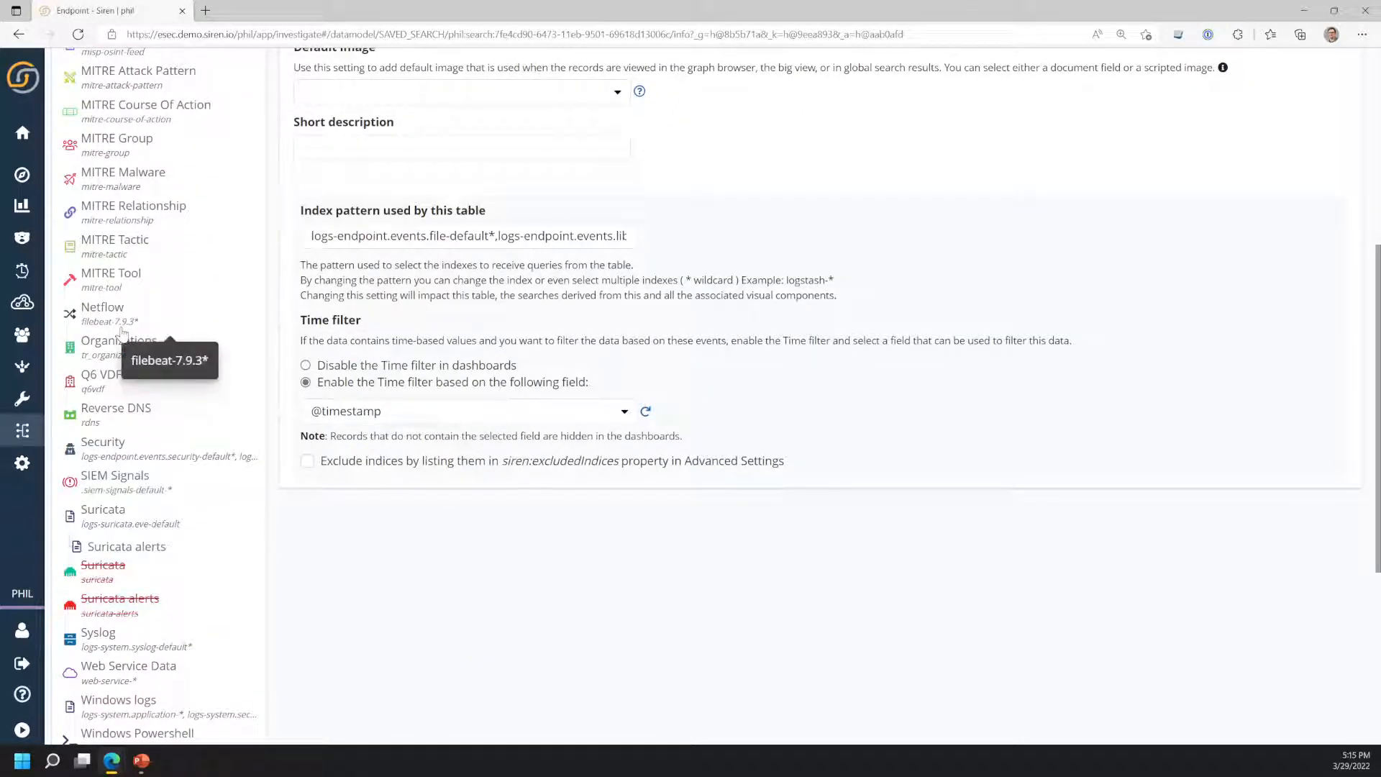
pyautogui.scroll(-3, 122, 332)
pyautogui.scroll(7, 123, 332)
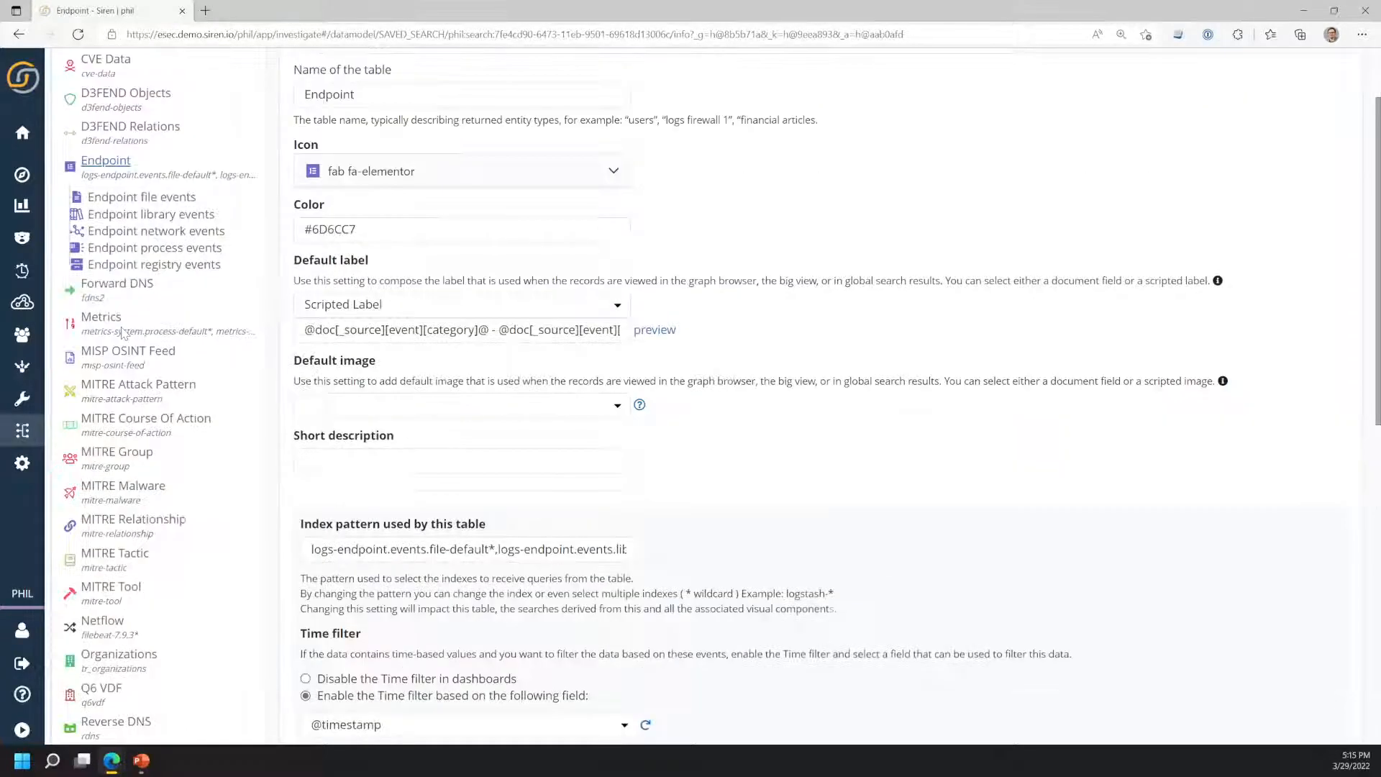
pyautogui.scroll(2, 123, 333)
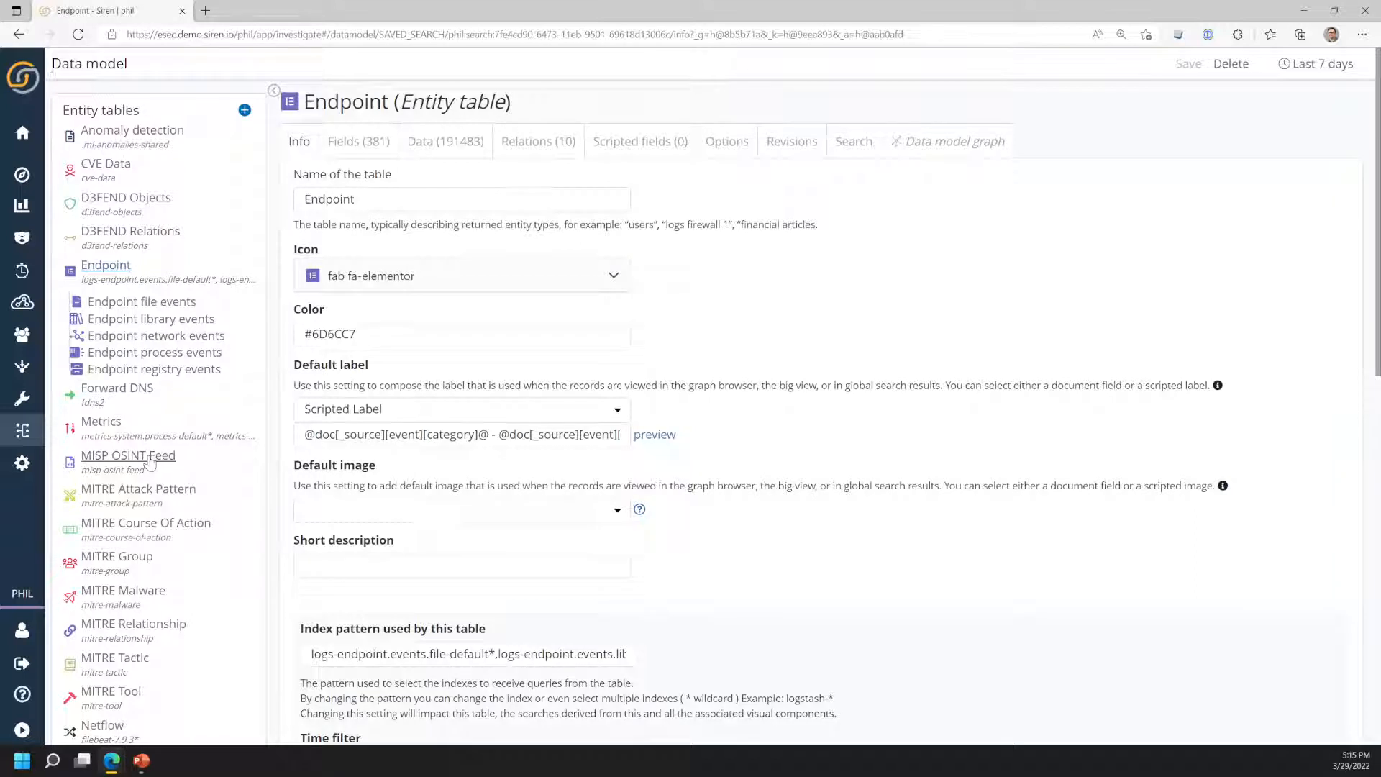
# - Open the UNC2452 record from the MITRE Group table's data
pyautogui.click(144, 568)
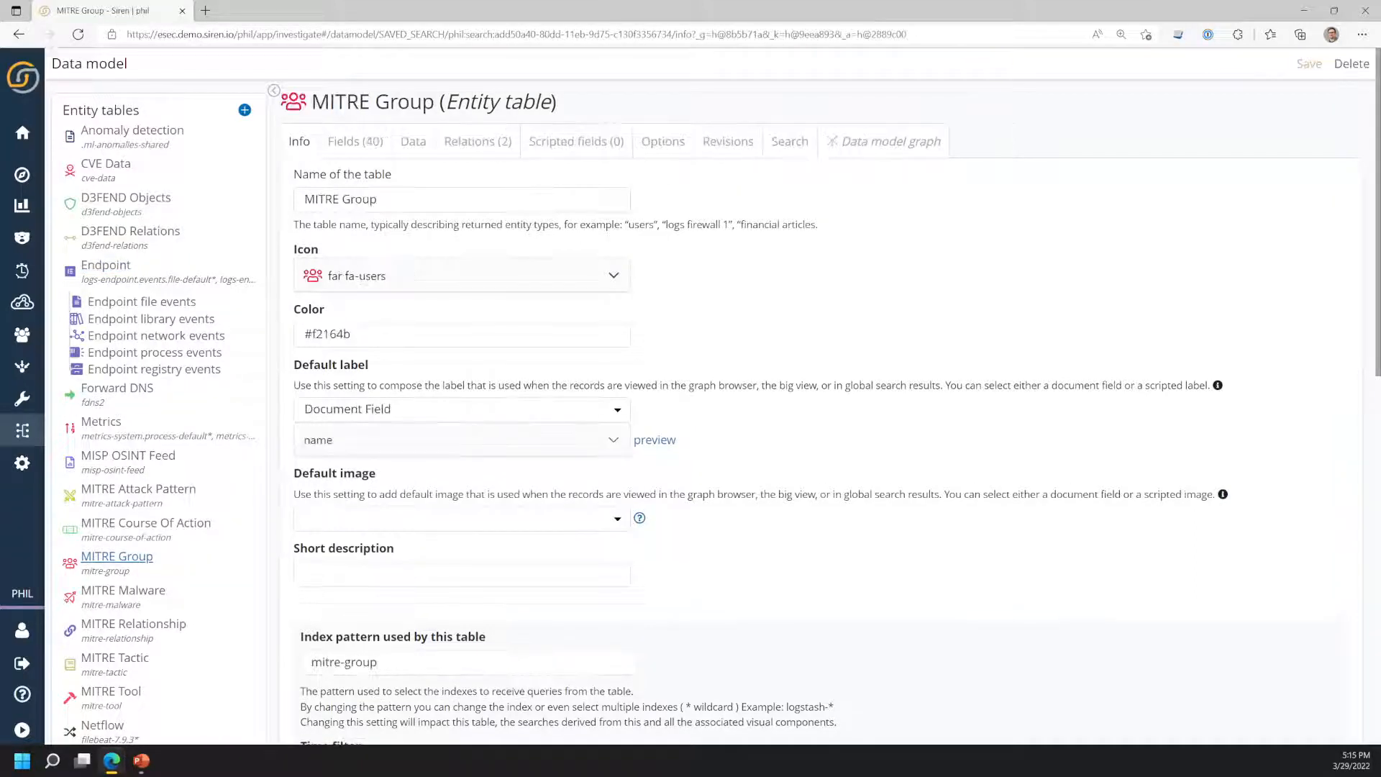
pyautogui.click(436, 148)
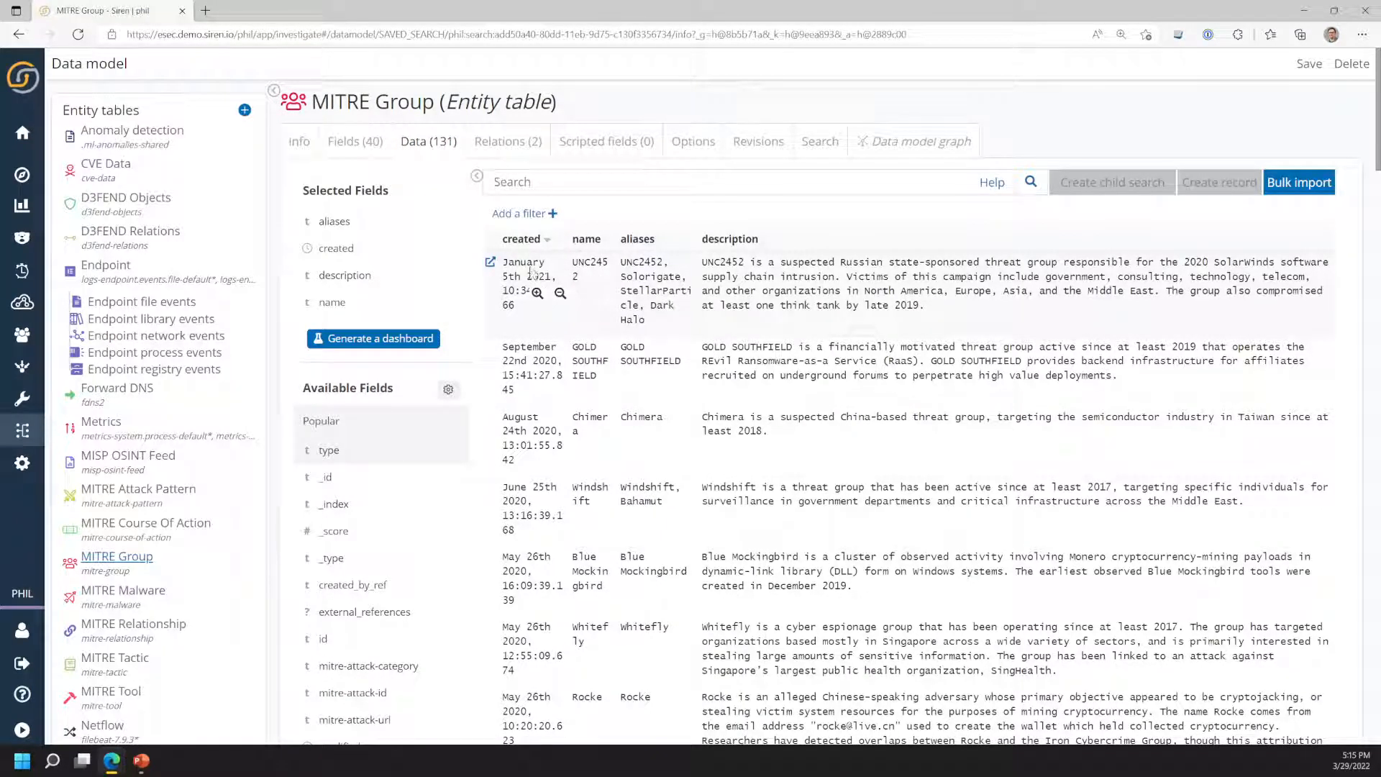
pyautogui.click(490, 263)
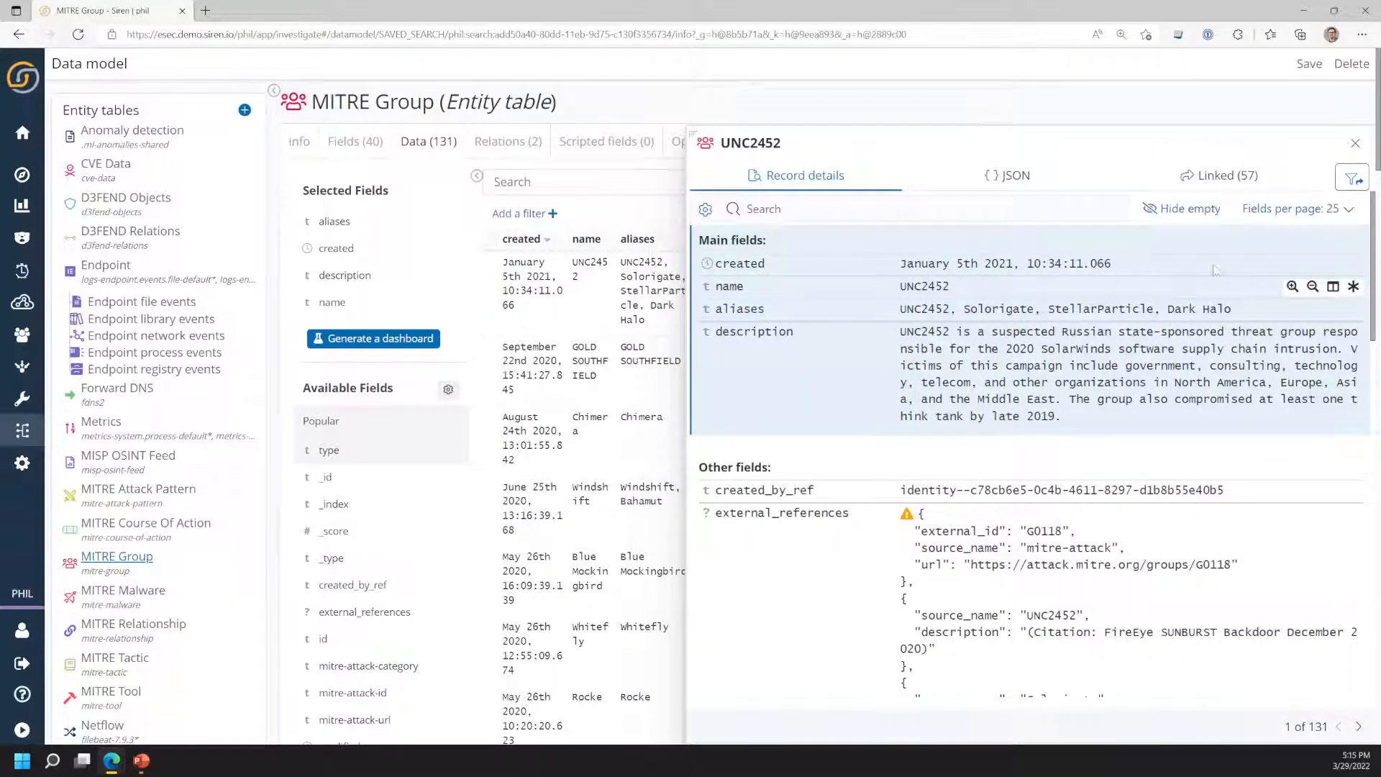
# - Show UNC2452's linked records and expand the first "uses" record among the MITRE Relationship entries it is the source of
pyautogui.click(1222, 180)
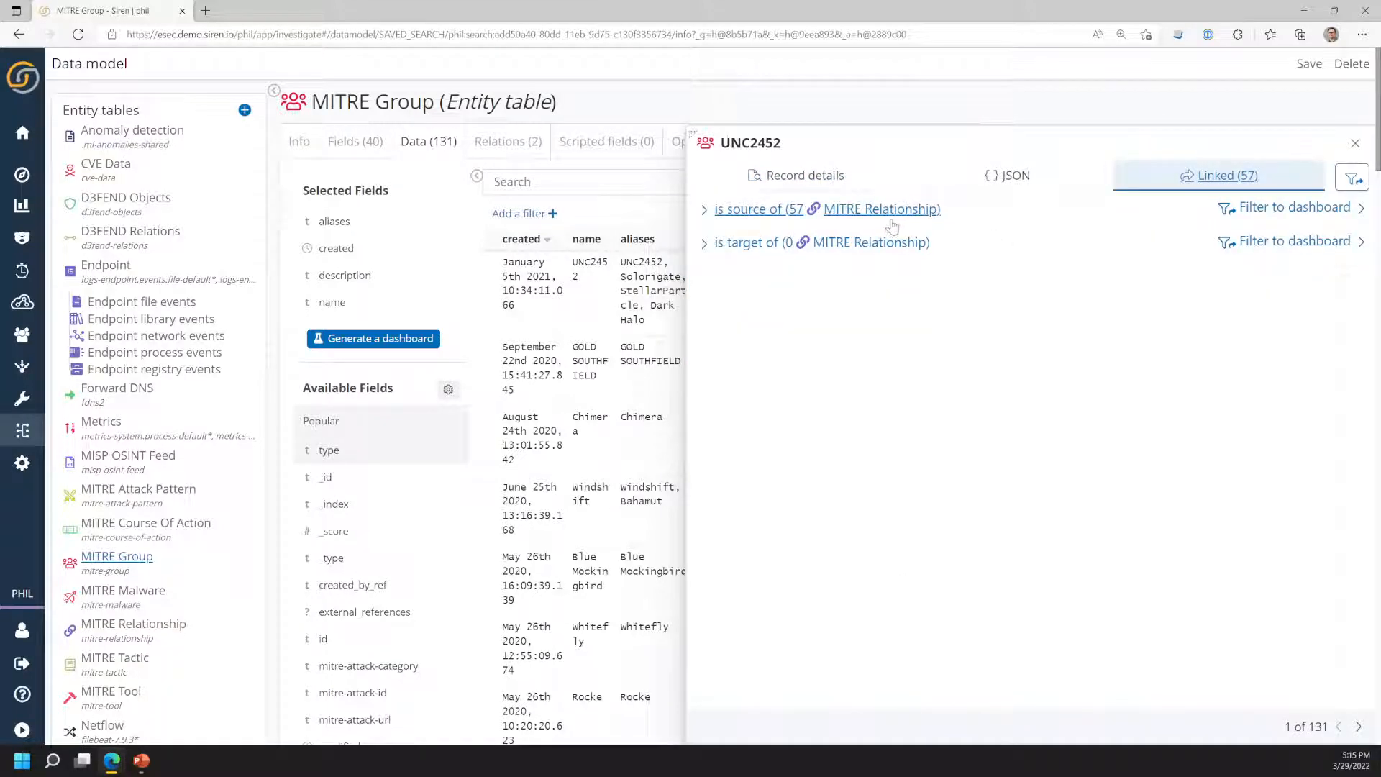
pyautogui.click(891, 220)
pyautogui.click(832, 253)
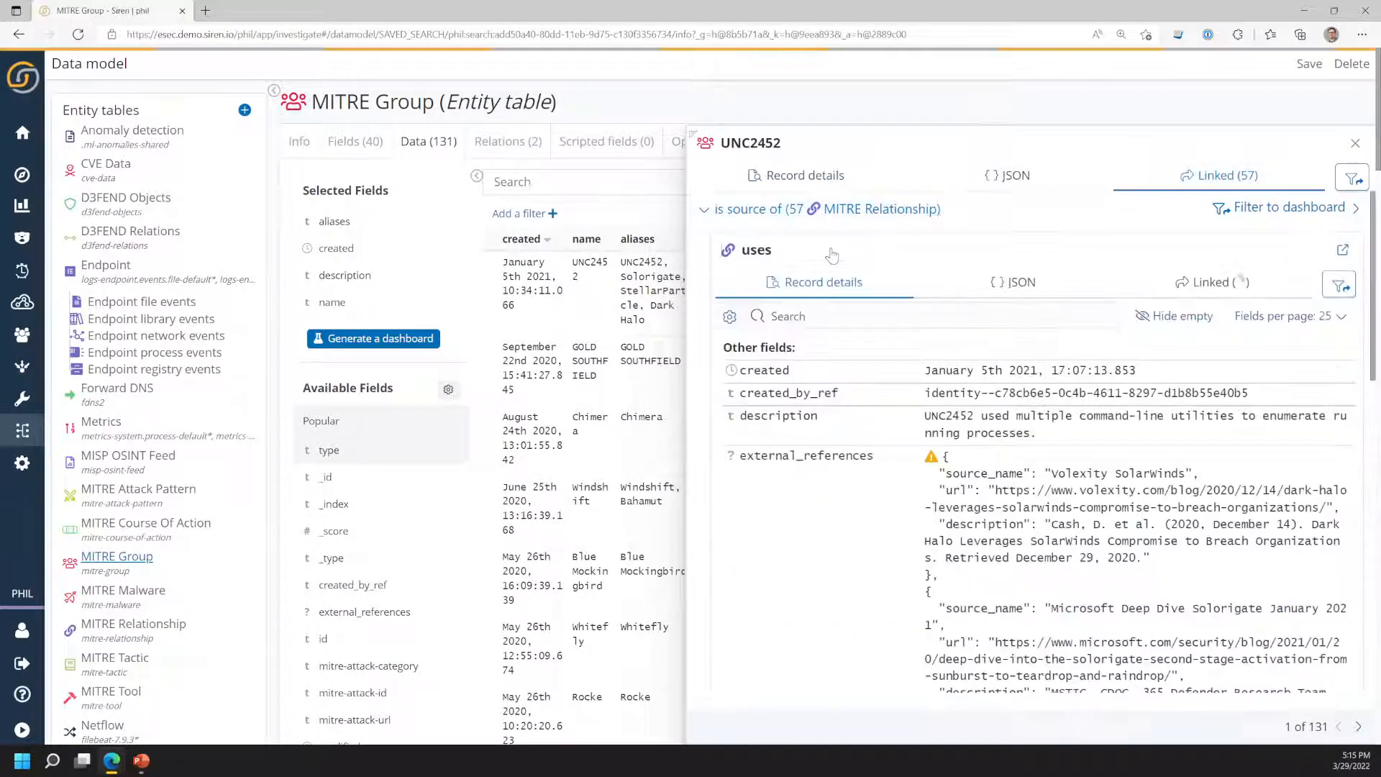
pyautogui.scroll(-3, 937, 385)
pyautogui.scroll(2, 938, 385)
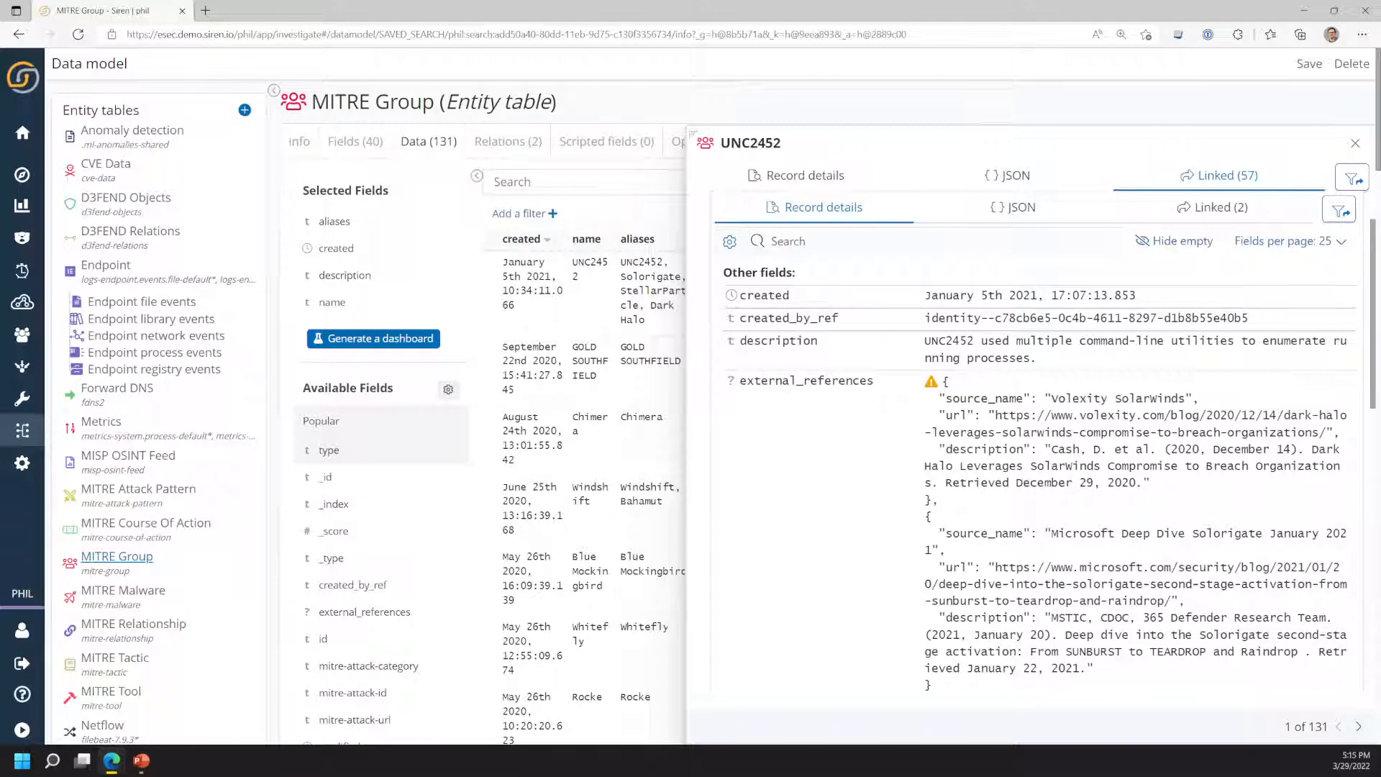
# - Show the linked records of that "uses" relationship and expand its MITRE Attack Pattern target
pyautogui.click(1180, 213)
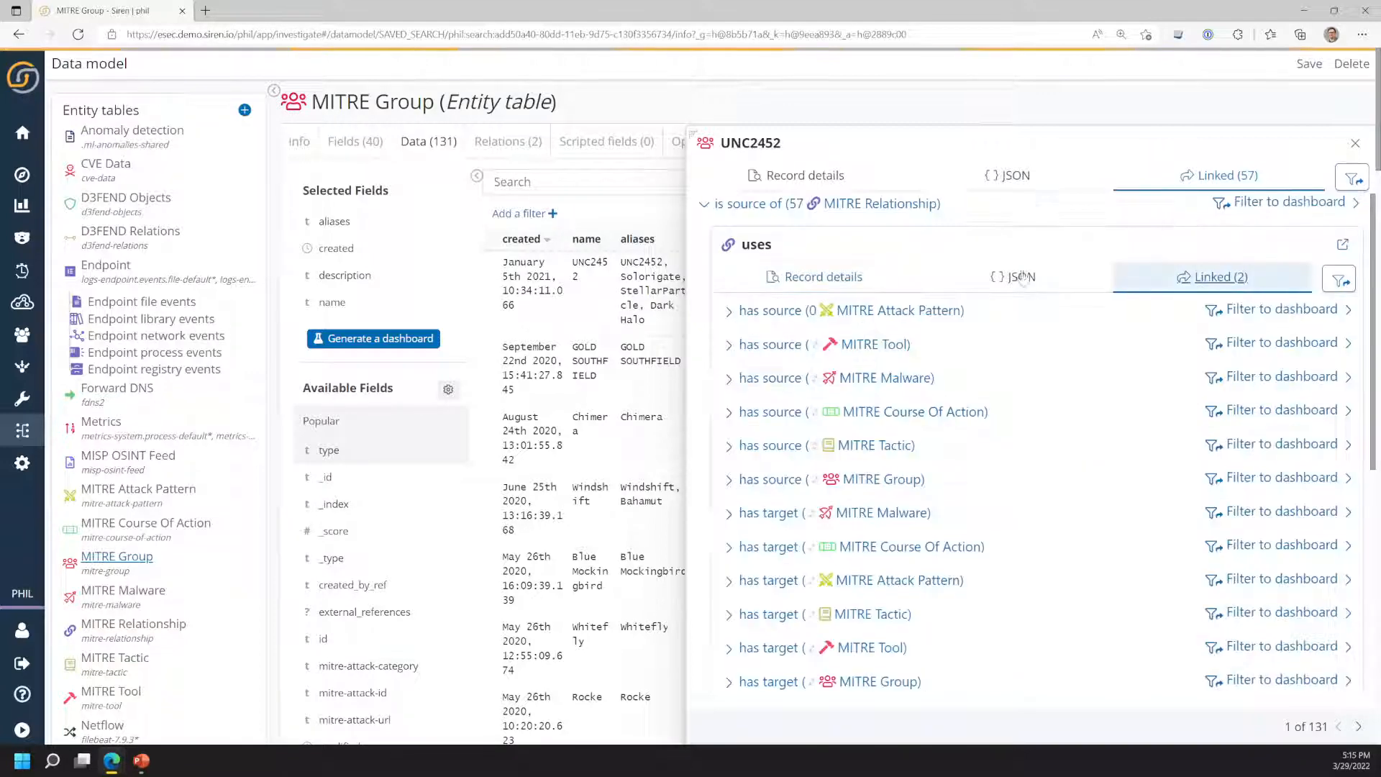
pyautogui.click(893, 580)
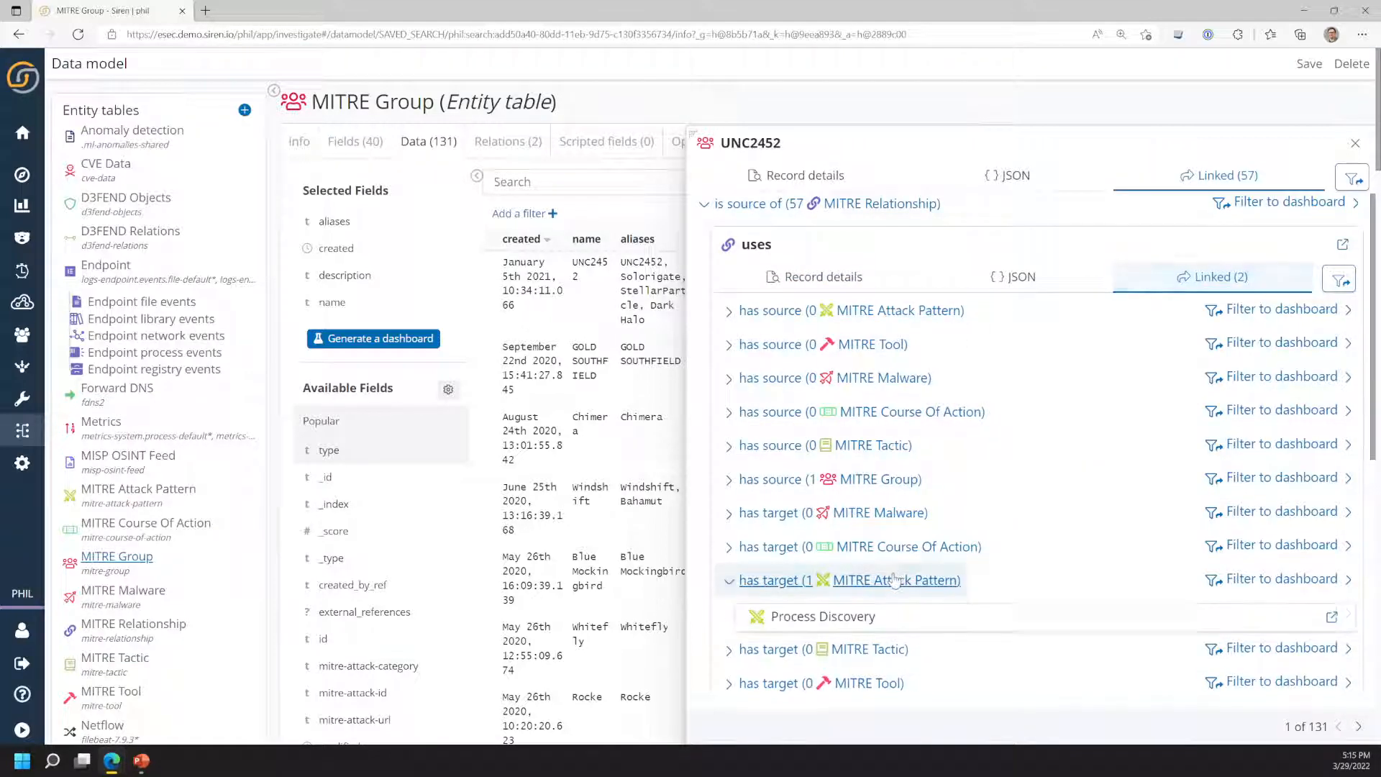
pyautogui.scroll(-2, 894, 581)
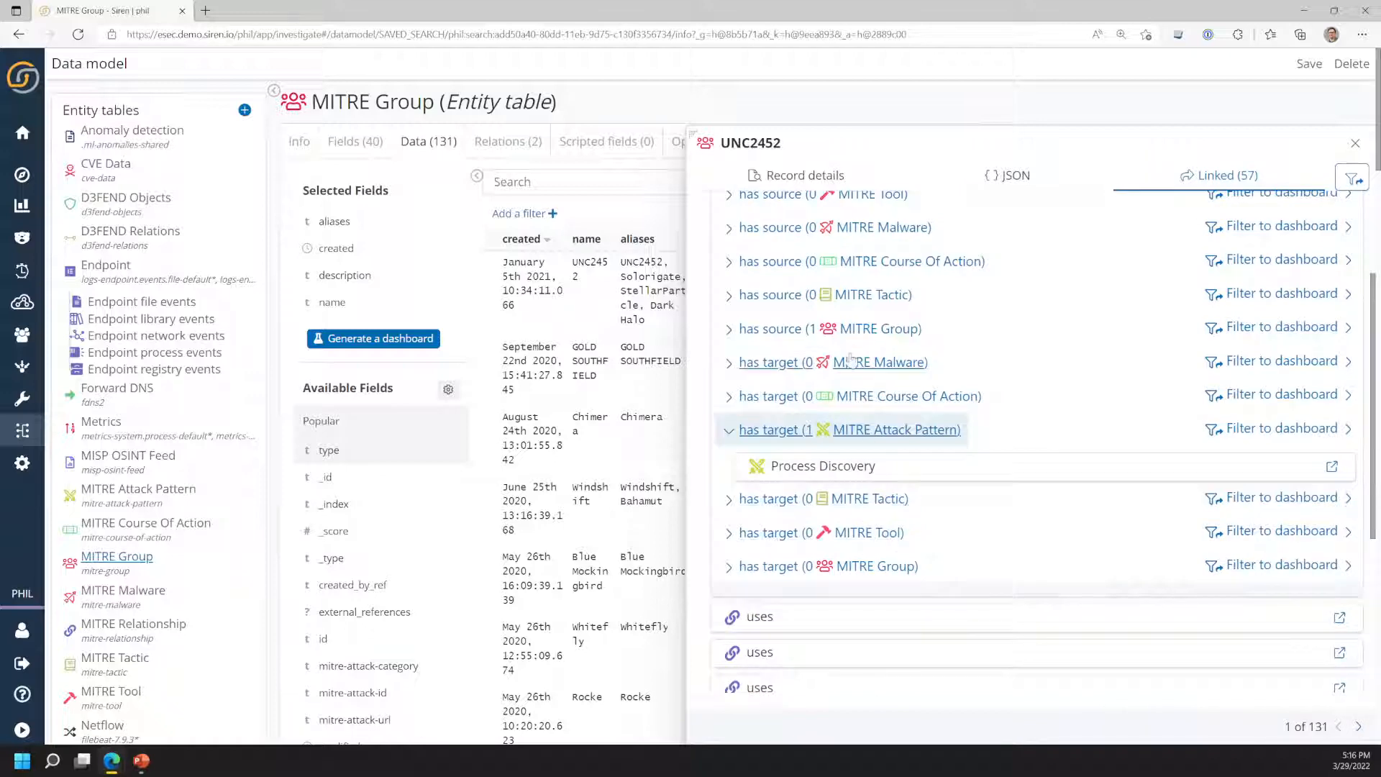
pyautogui.scroll(1, 851, 347)
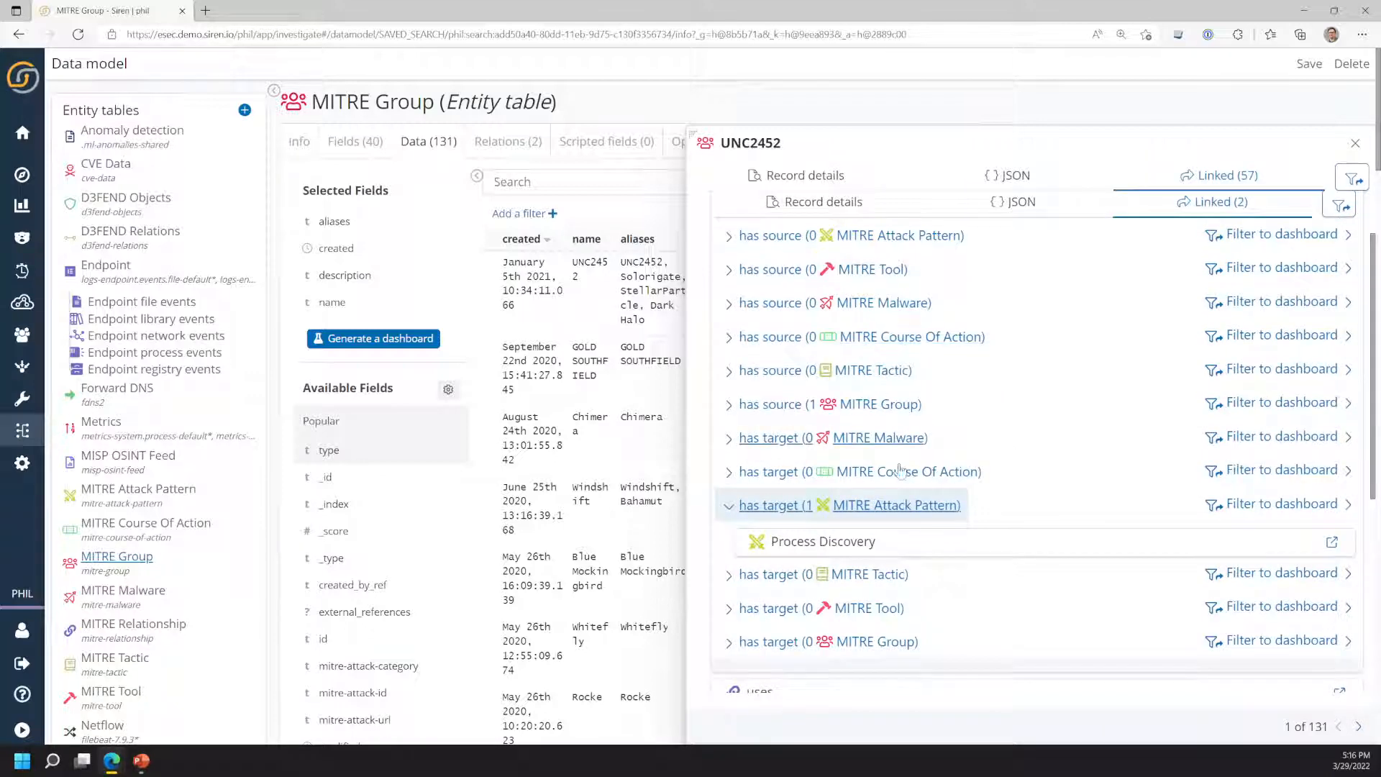
pyautogui.click(889, 405)
pyautogui.click(890, 406)
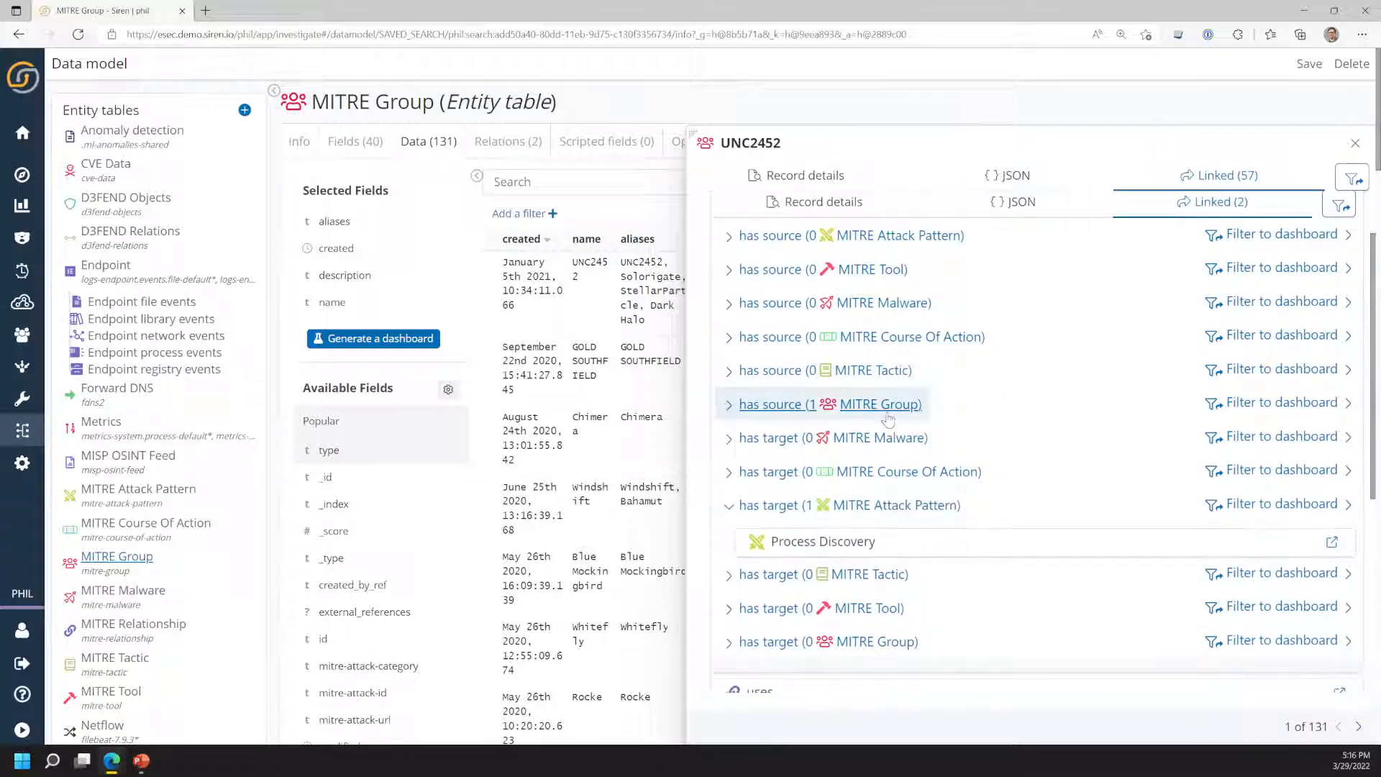
# - View the record details of the Process Discovery attack pattern, and close the UNC2452 record
pyautogui.click(887, 539)
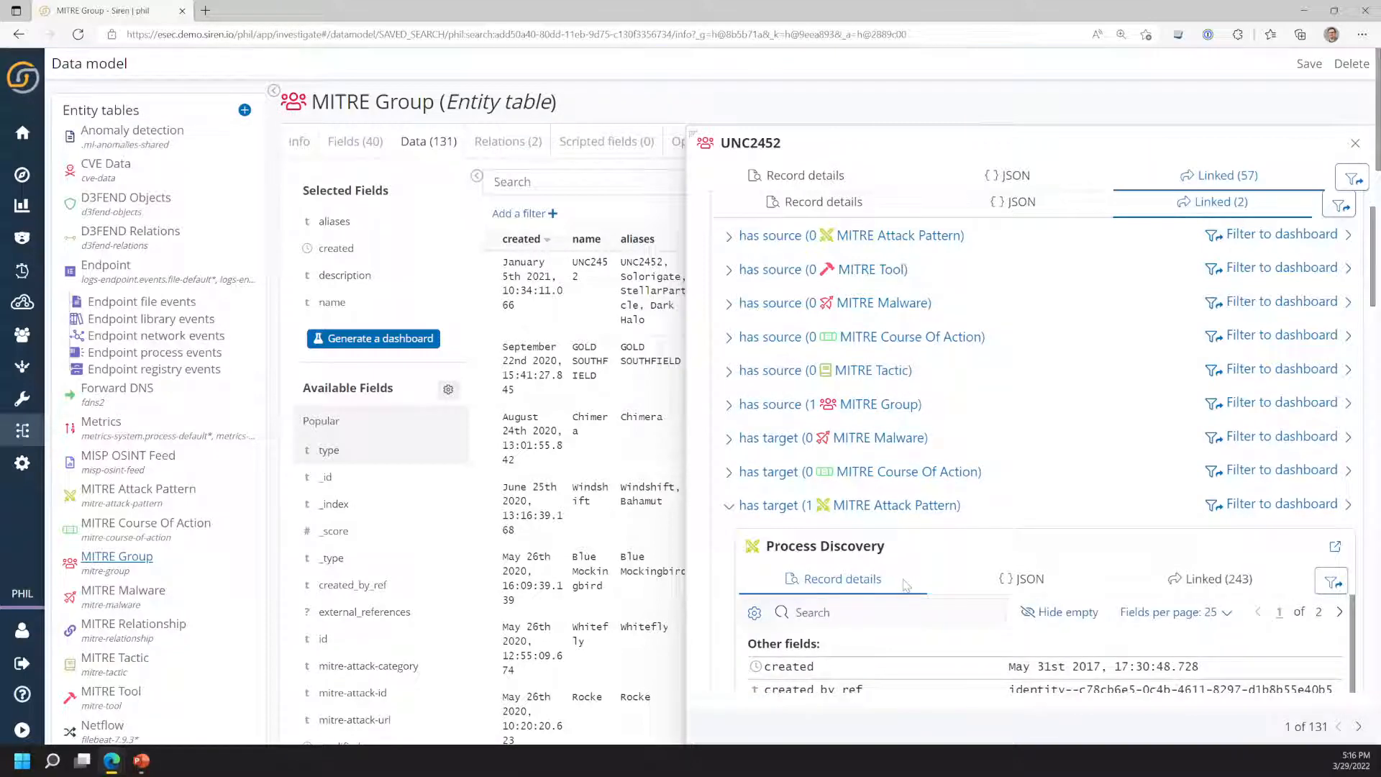
pyautogui.scroll(-3, 905, 586)
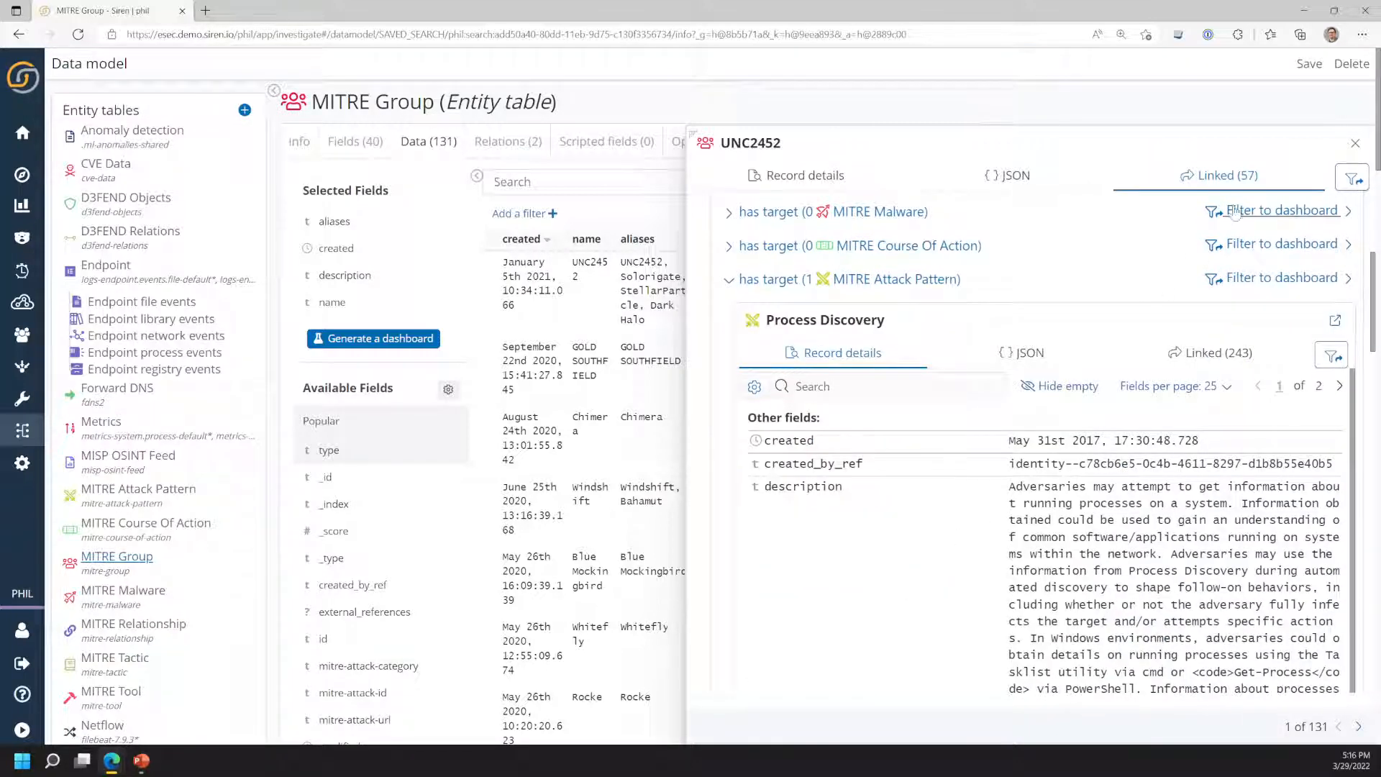
pyautogui.click(1354, 144)
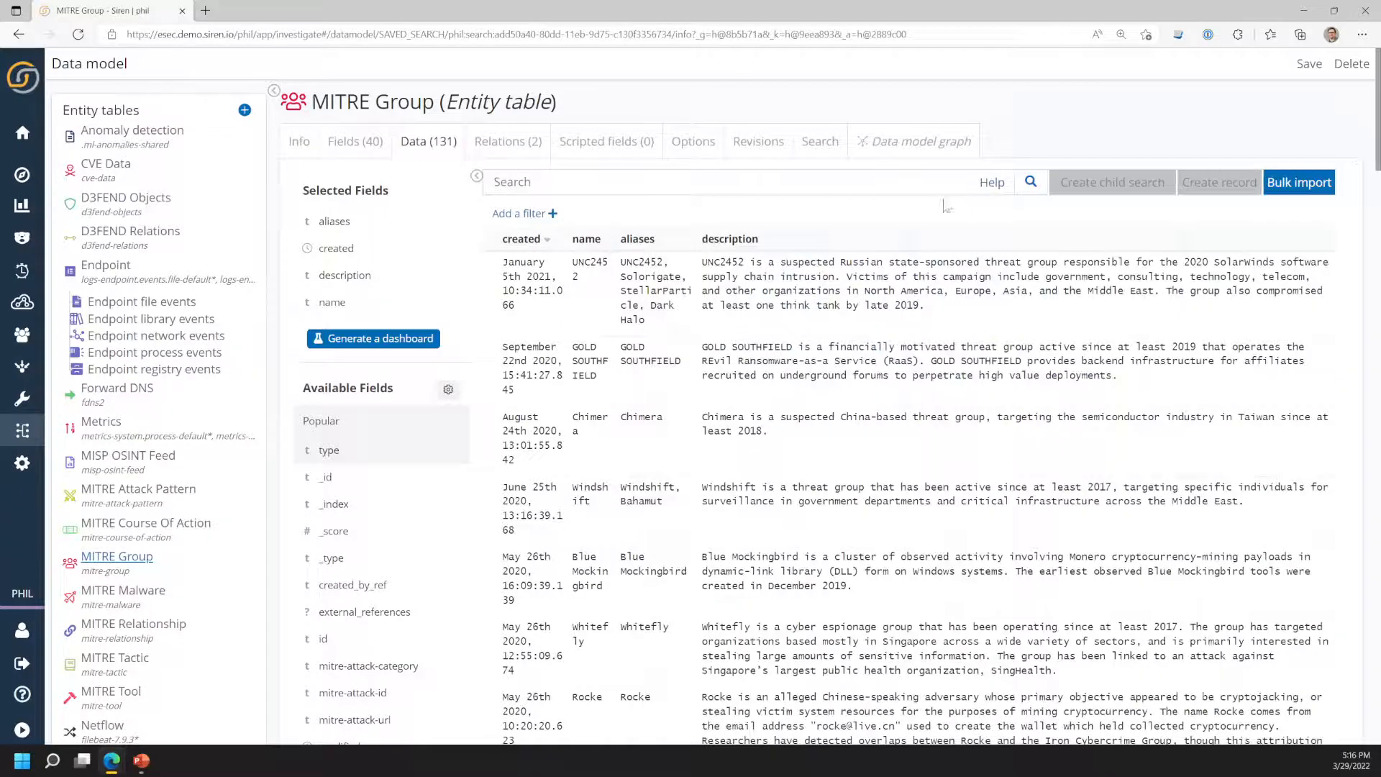
# - Review the MITRE Group table's relations and examine its links to MITRE Relationship in the data model graph
pyautogui.click(539, 153)
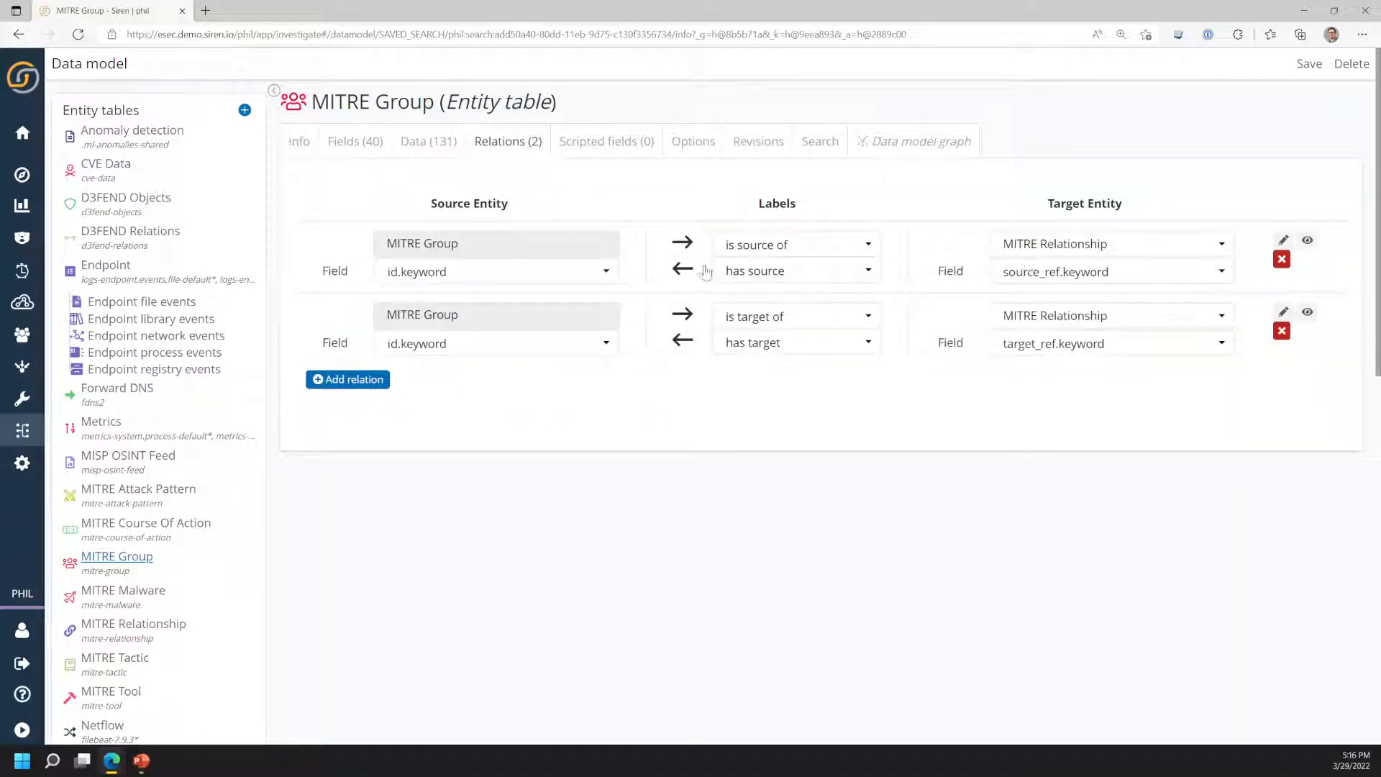
pyautogui.click(913, 144)
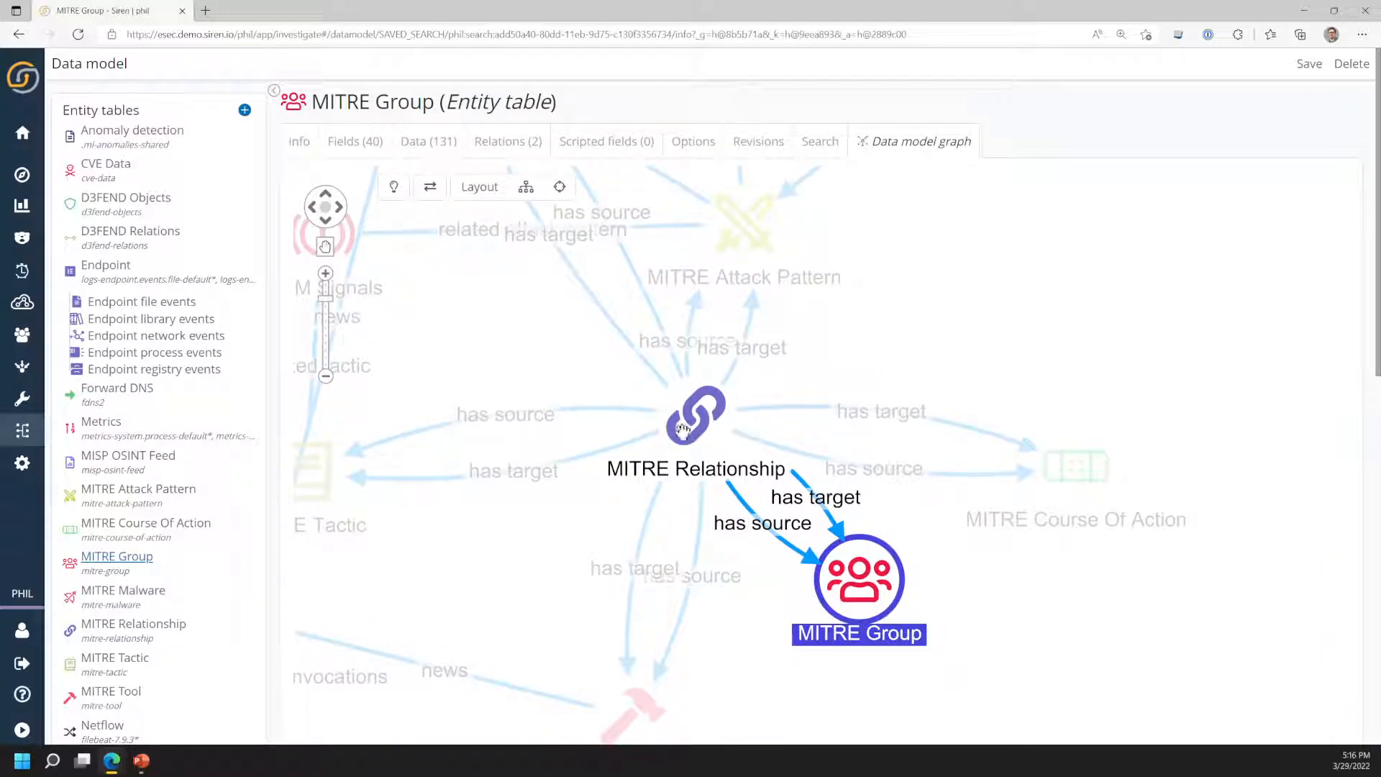
pyautogui.moveTo(694, 415); pyautogui.dragTo(667, 413)
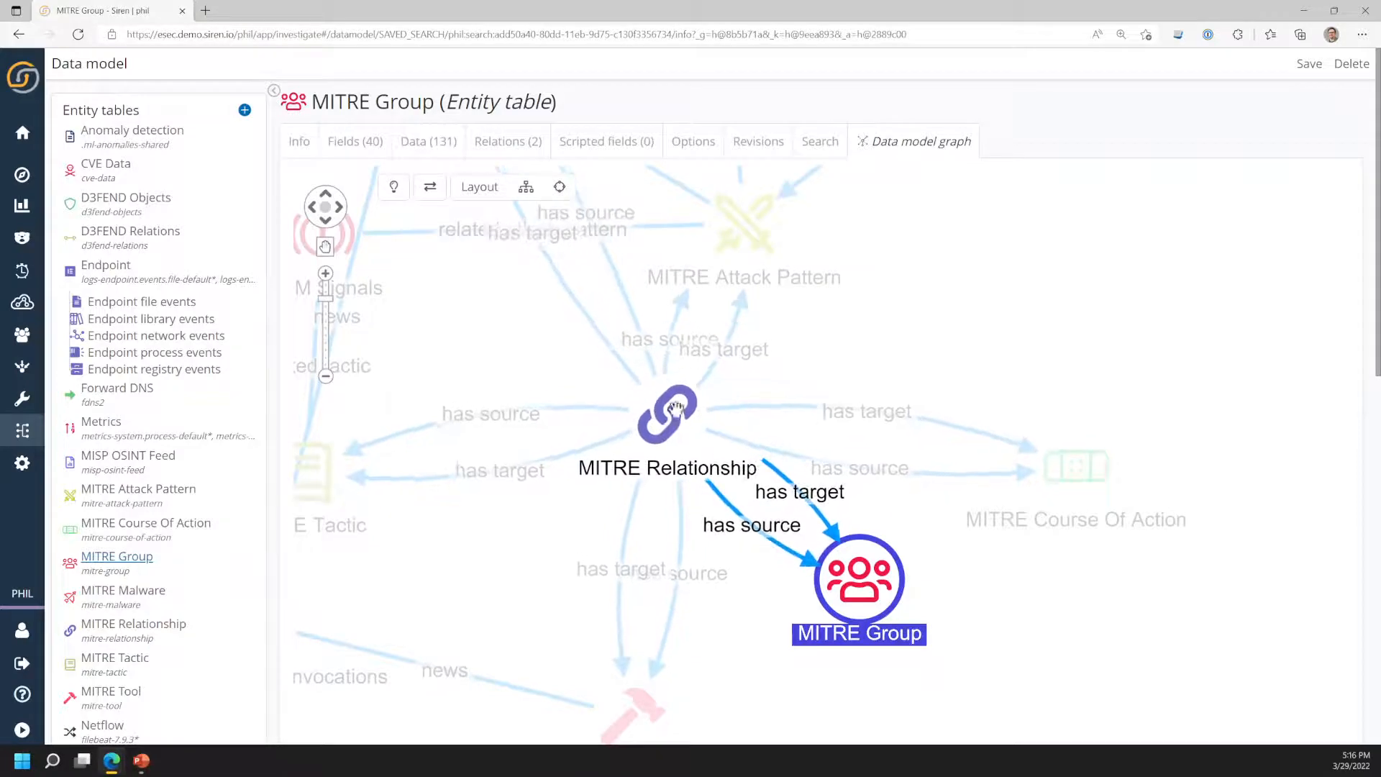
pyautogui.moveTo(868, 296)
pyautogui.mouseDown()
pyautogui.moveTo(871, 486)
pyautogui.moveTo(893, 363)
pyautogui.moveTo(849, 283)
pyautogui.mouseUp()
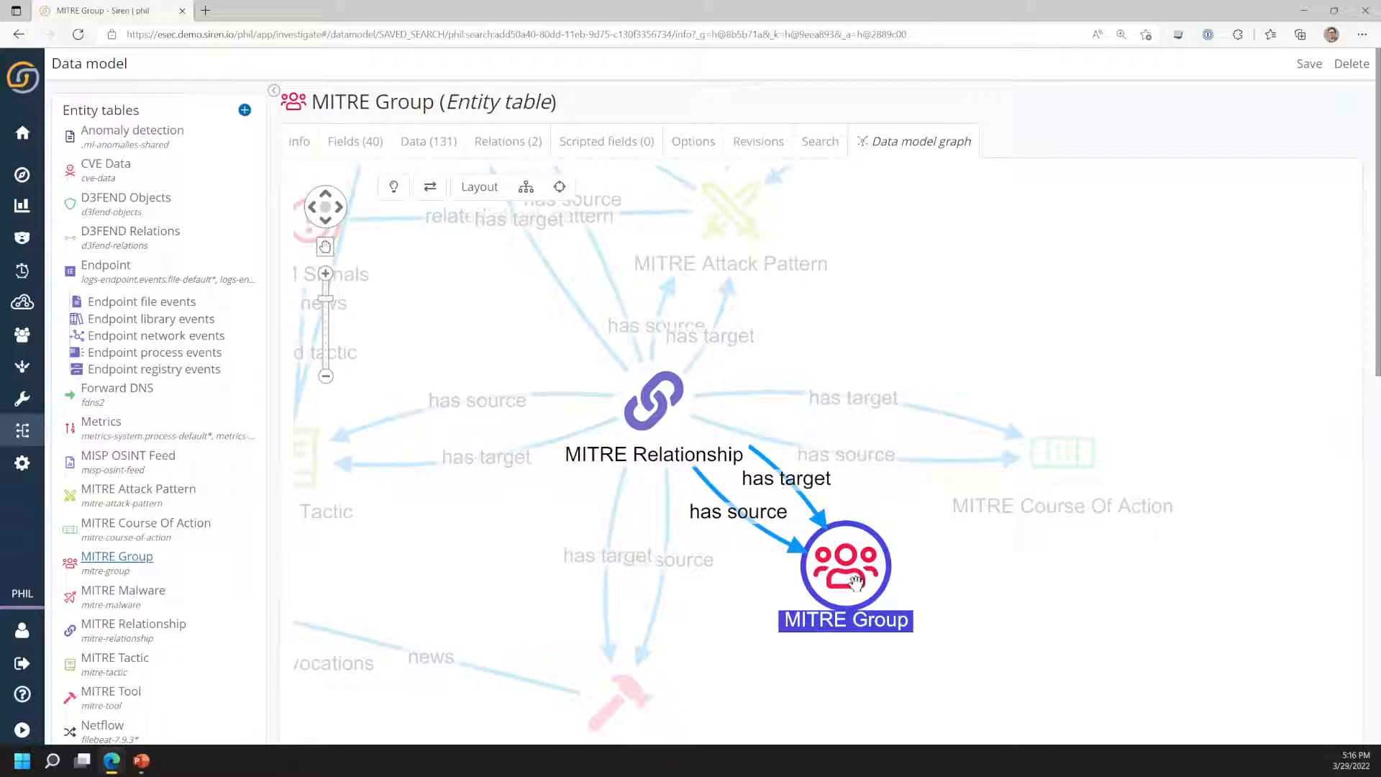
pyautogui.scroll(1, 856, 581)
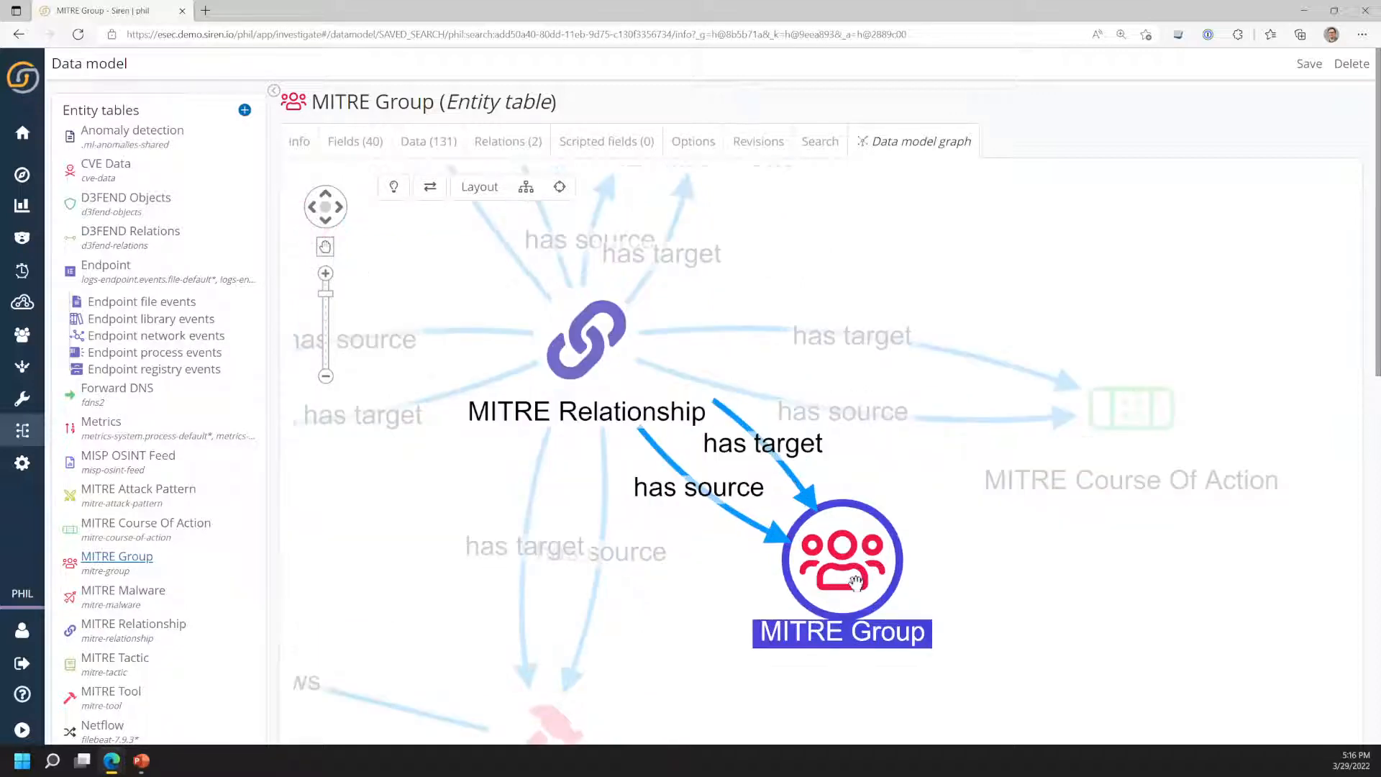
# - Select the MITRE Attack Pattern entity in the data model graph and show its list of relations
pyautogui.moveTo(912, 344); pyautogui.dragTo(935, 552)
pyautogui.click(711, 325)
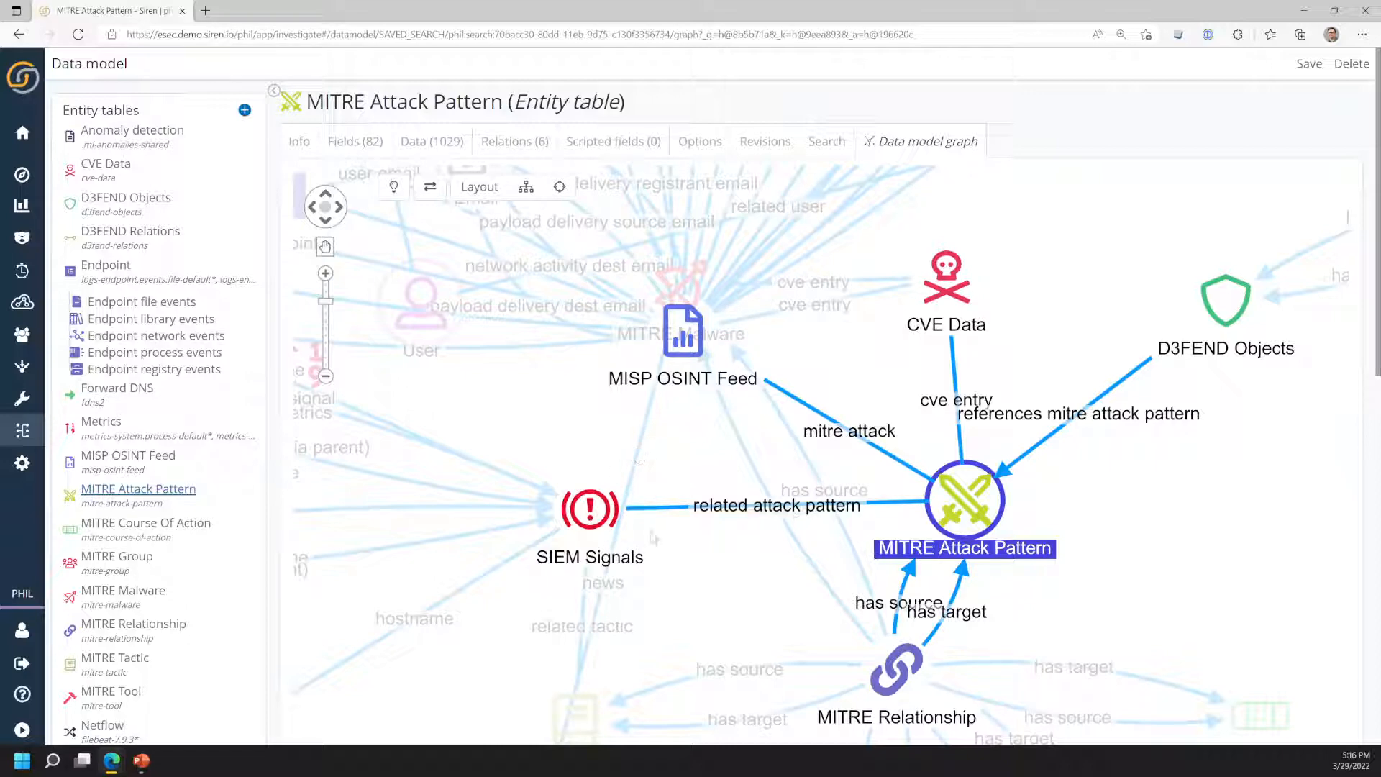
pyautogui.click(525, 144)
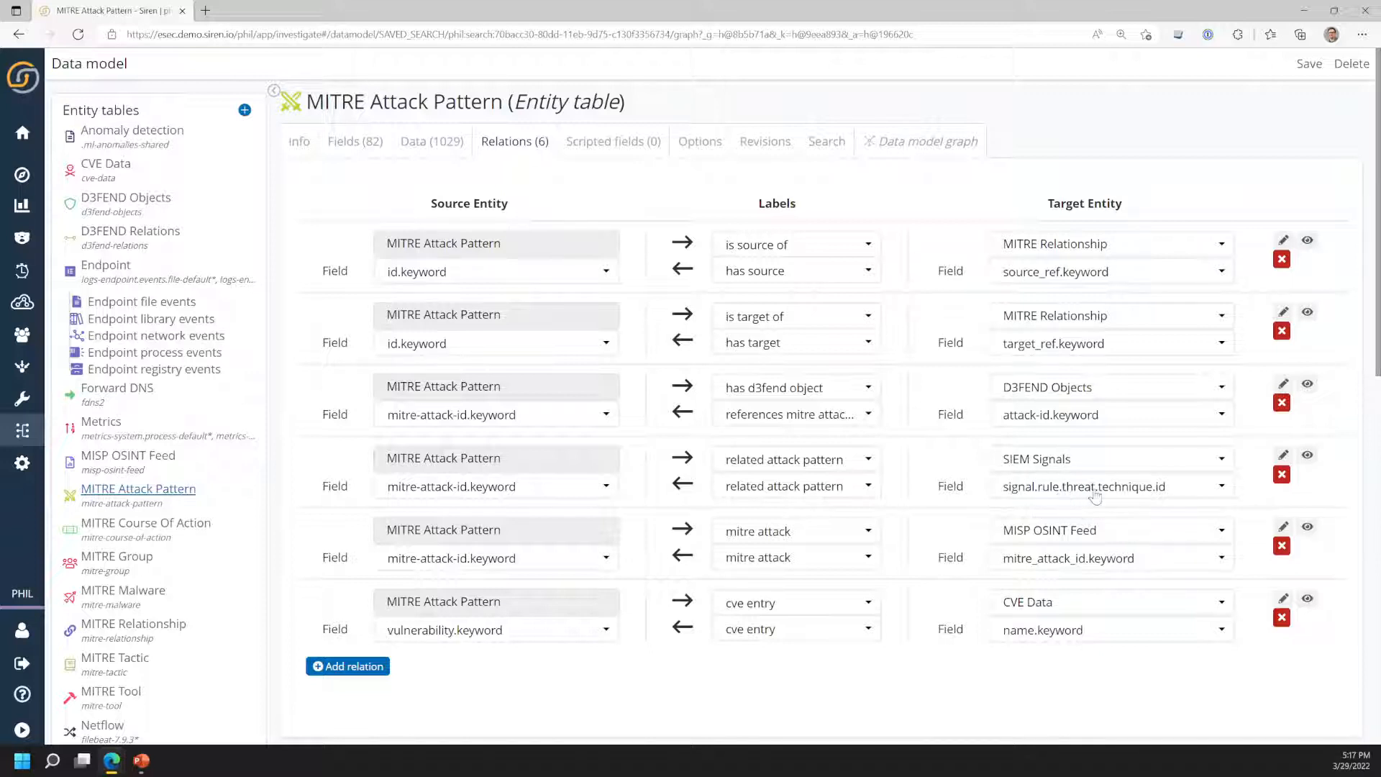
# - Explore the relation between MITRE Attack Pattern and SIEM Signals, sampling it in the inverse direction
pyautogui.press('ctrl')
pyautogui.click(1308, 455)
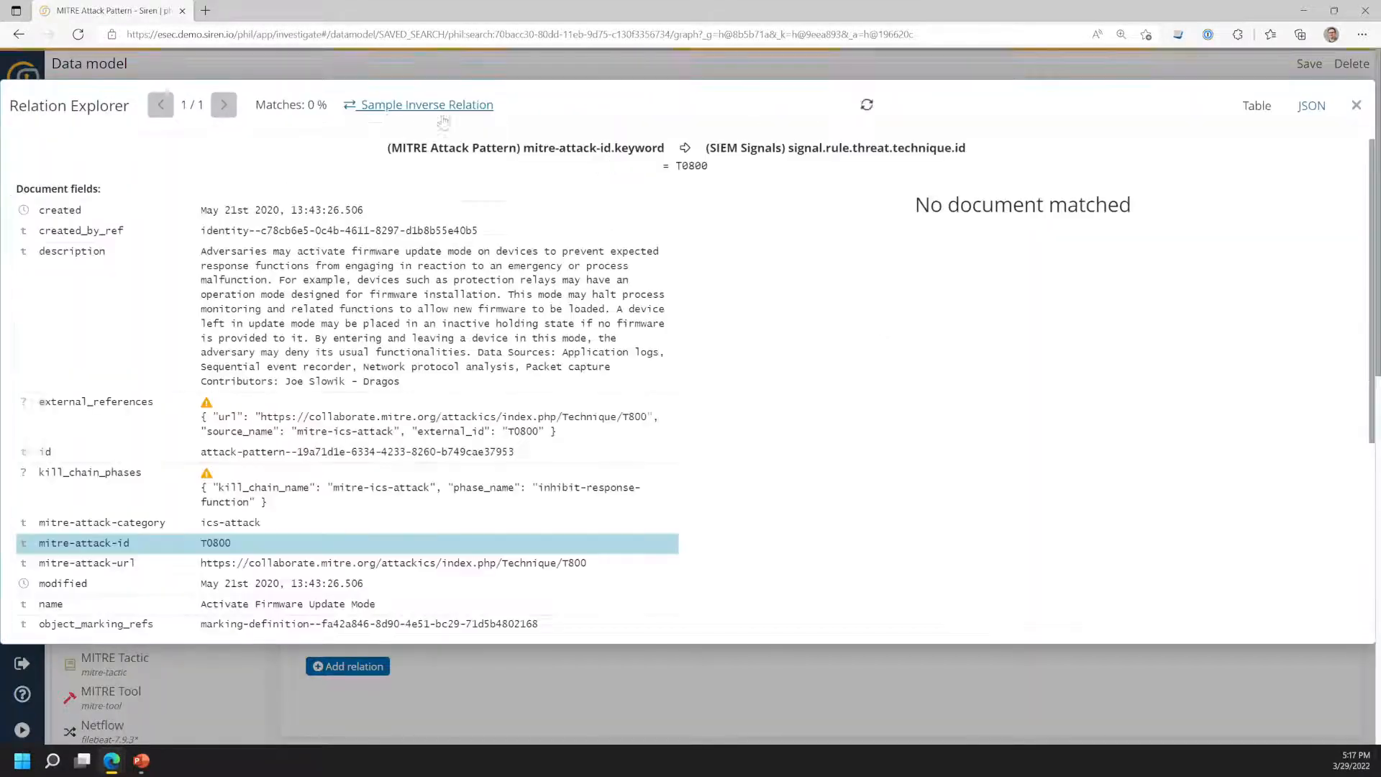
pyautogui.click(391, 106)
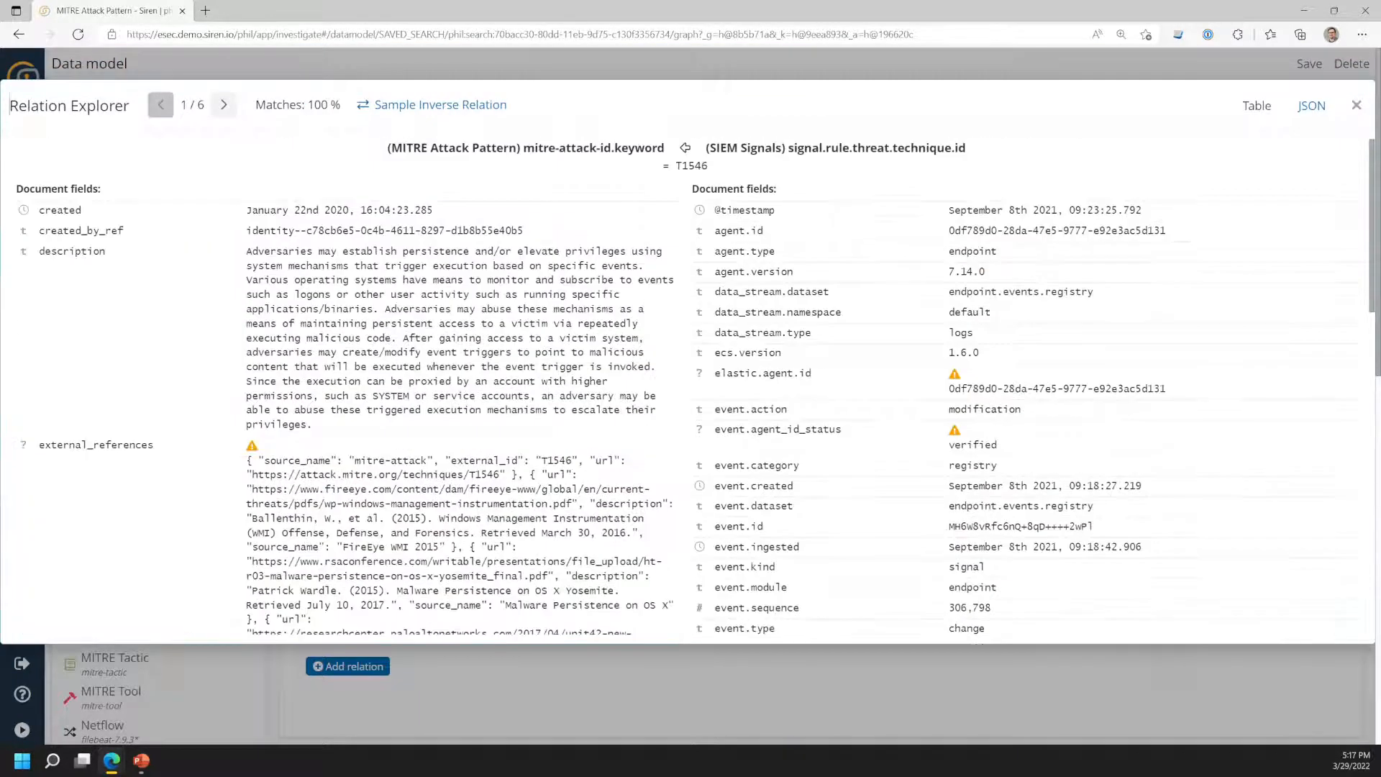
# - Advance to the fourth sampled match and examine the fields of its attack pattern and SIEM signal documents
pyautogui.click(223, 108)
pyautogui.click(223, 106)
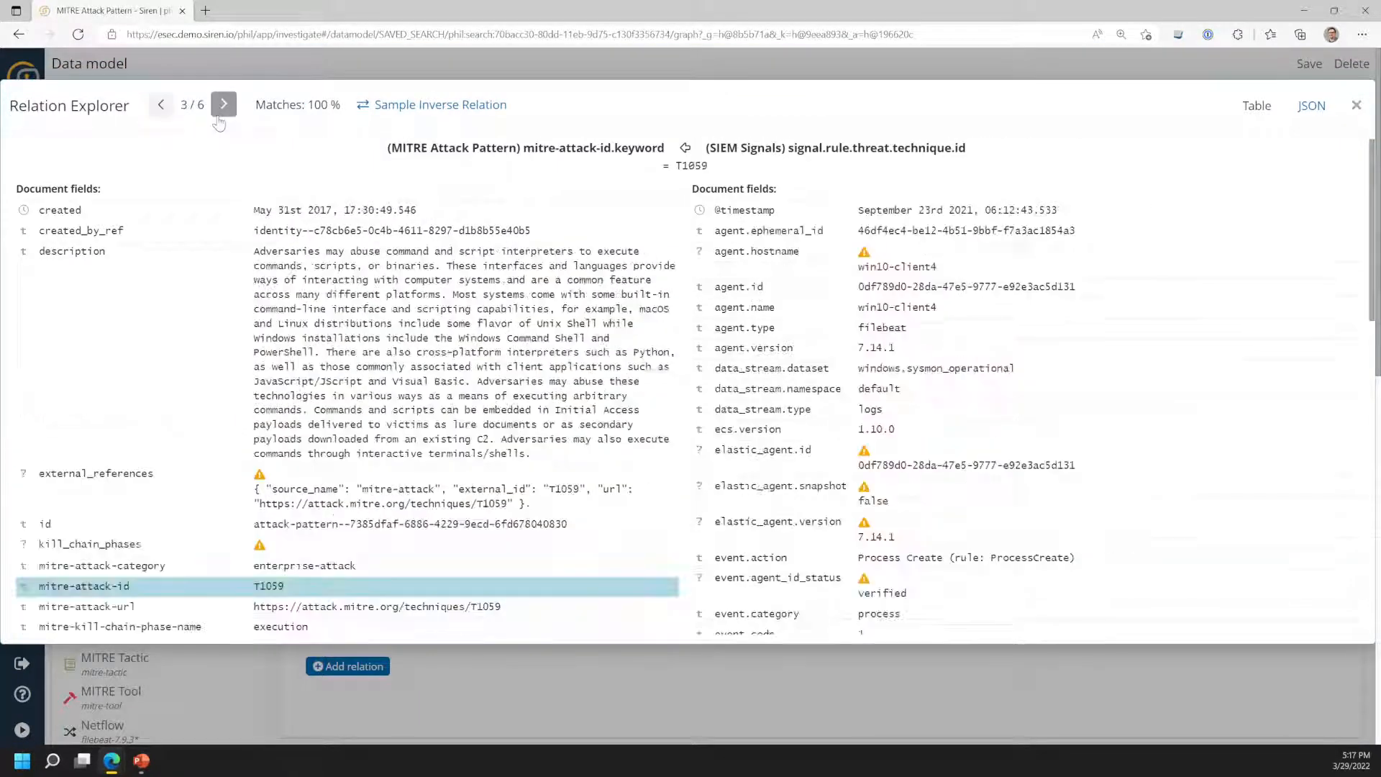
pyautogui.click(223, 107)
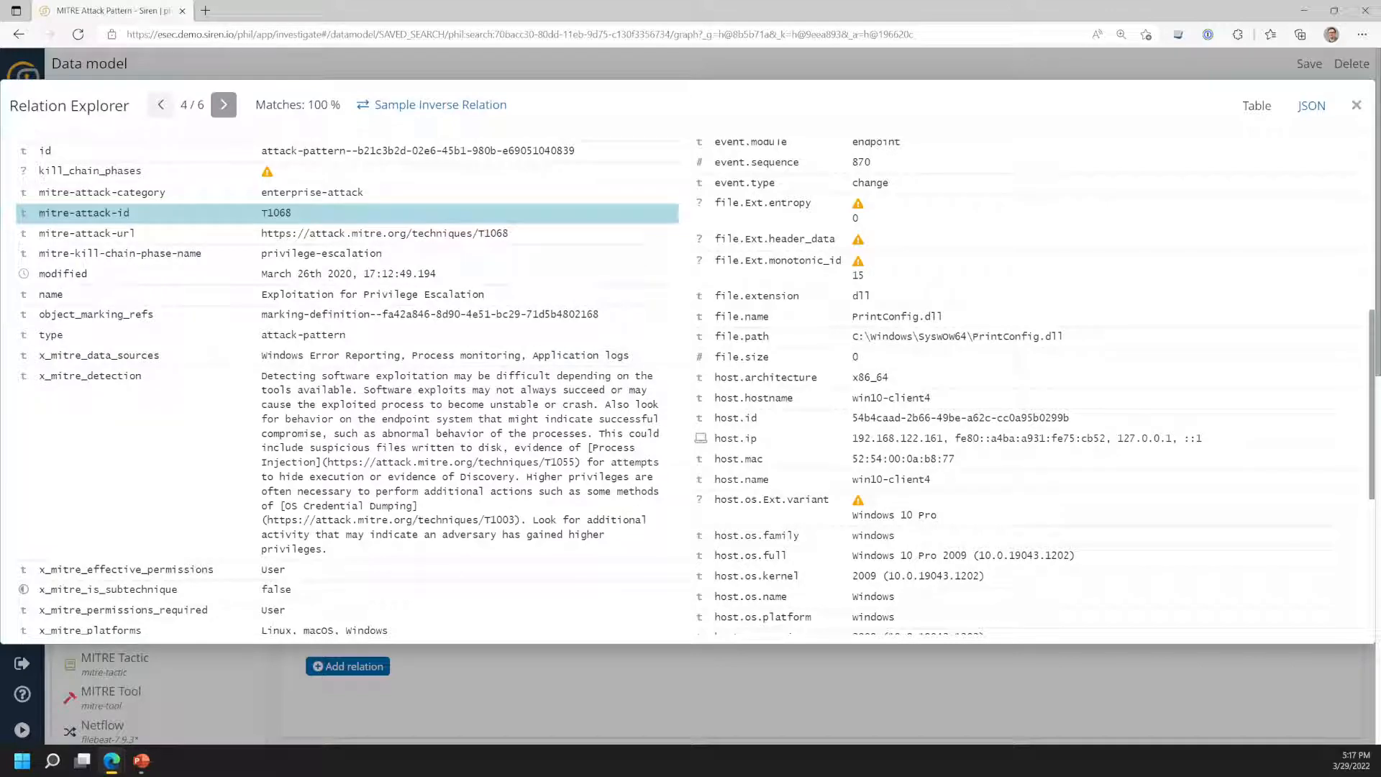
pyautogui.scroll(-4, 299, 254)
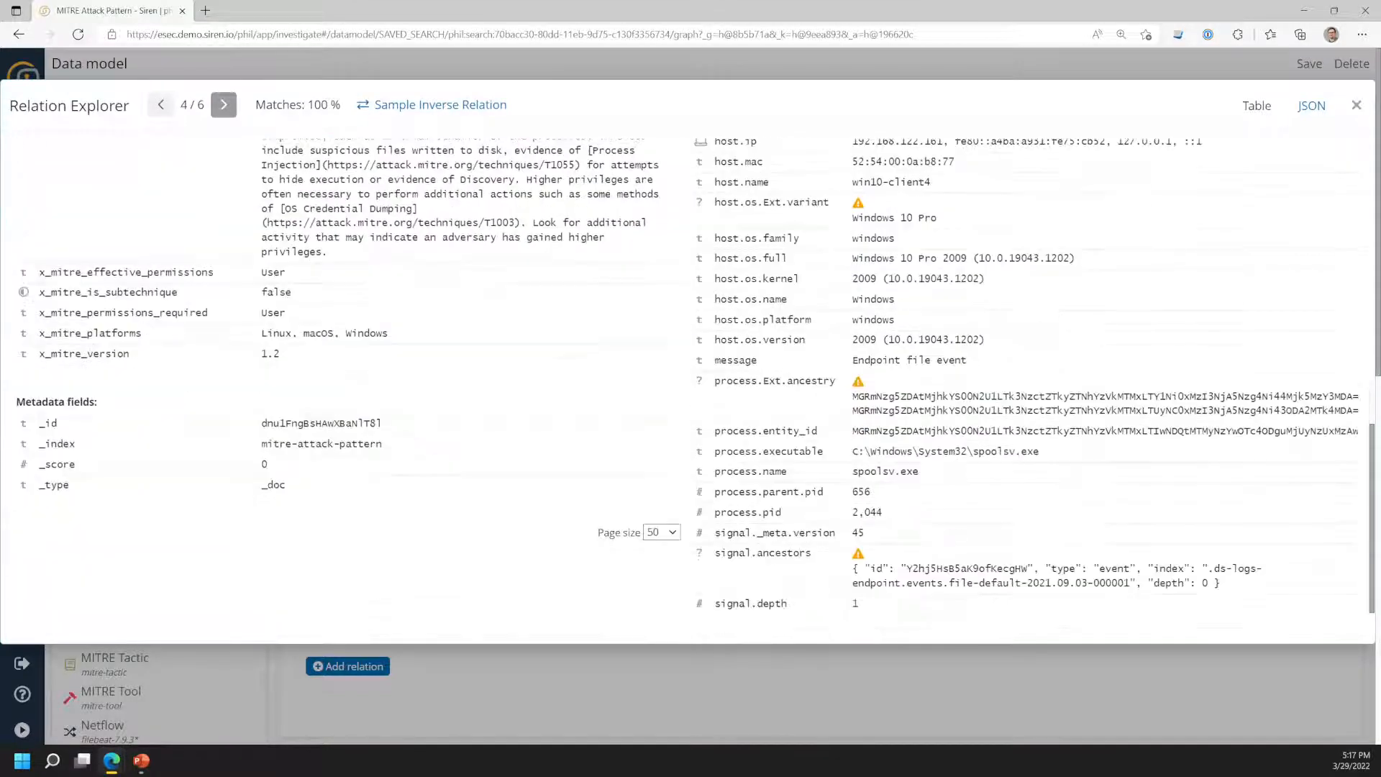
pyautogui.scroll(9, 299, 253)
pyautogui.scroll(1, 641, 140)
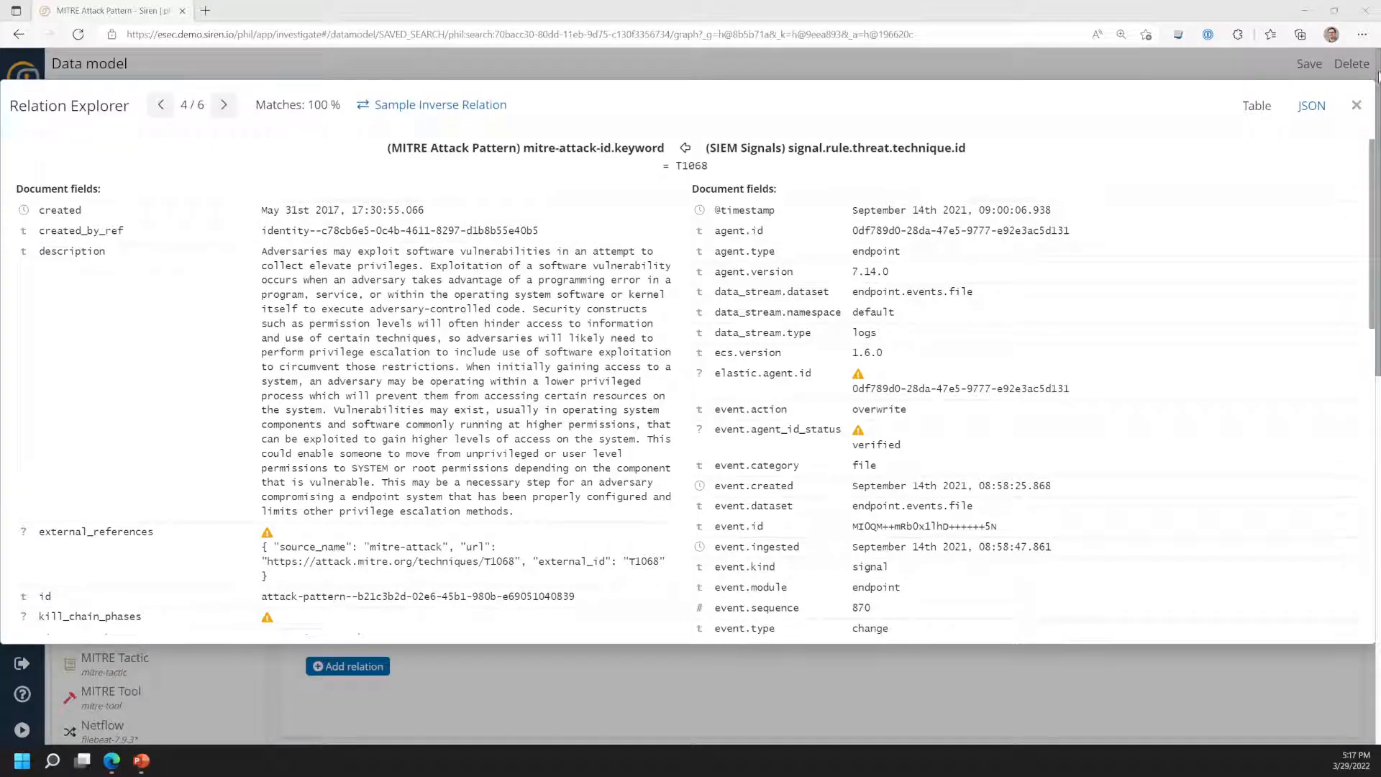
# - Close the relation samples and return to the data model graph for MITRE Attack Pattern
pyautogui.click(1357, 105)
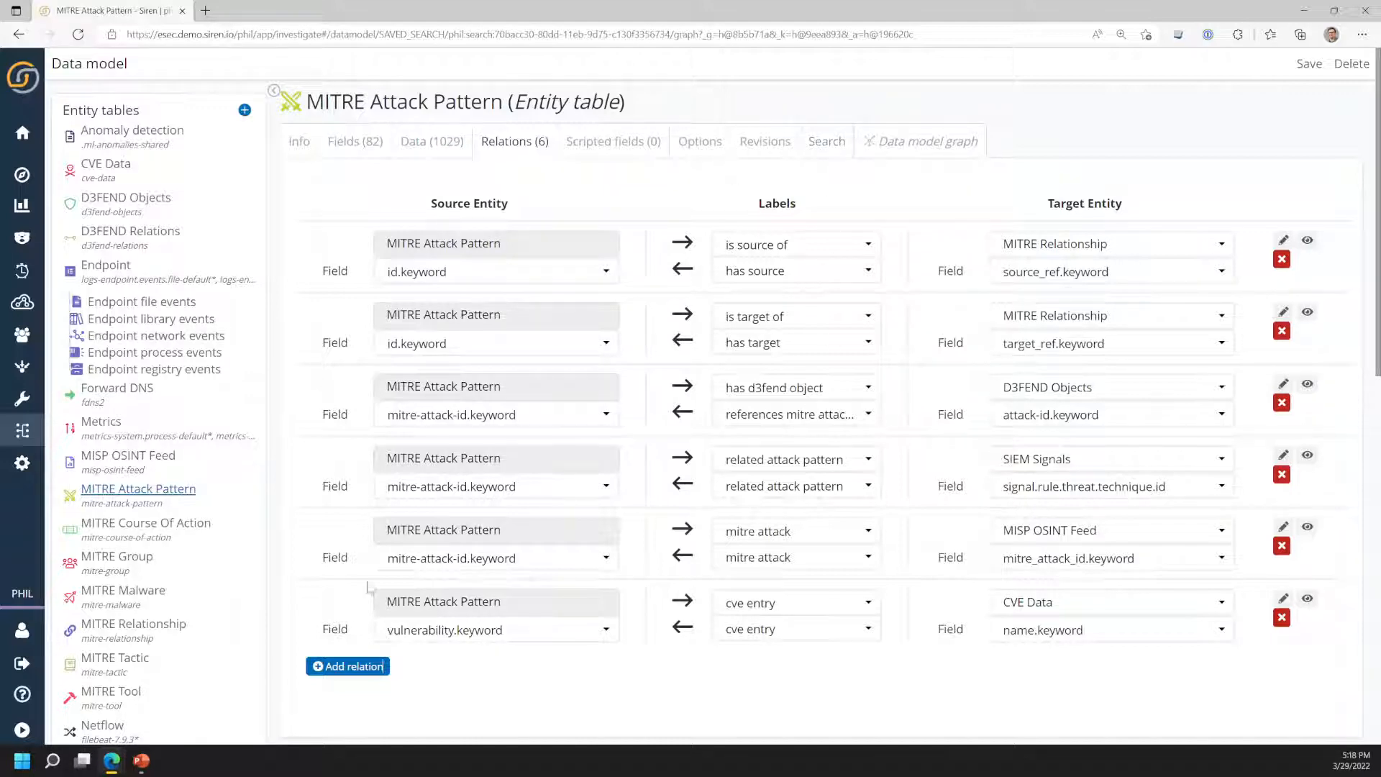
pyautogui.click(905, 151)
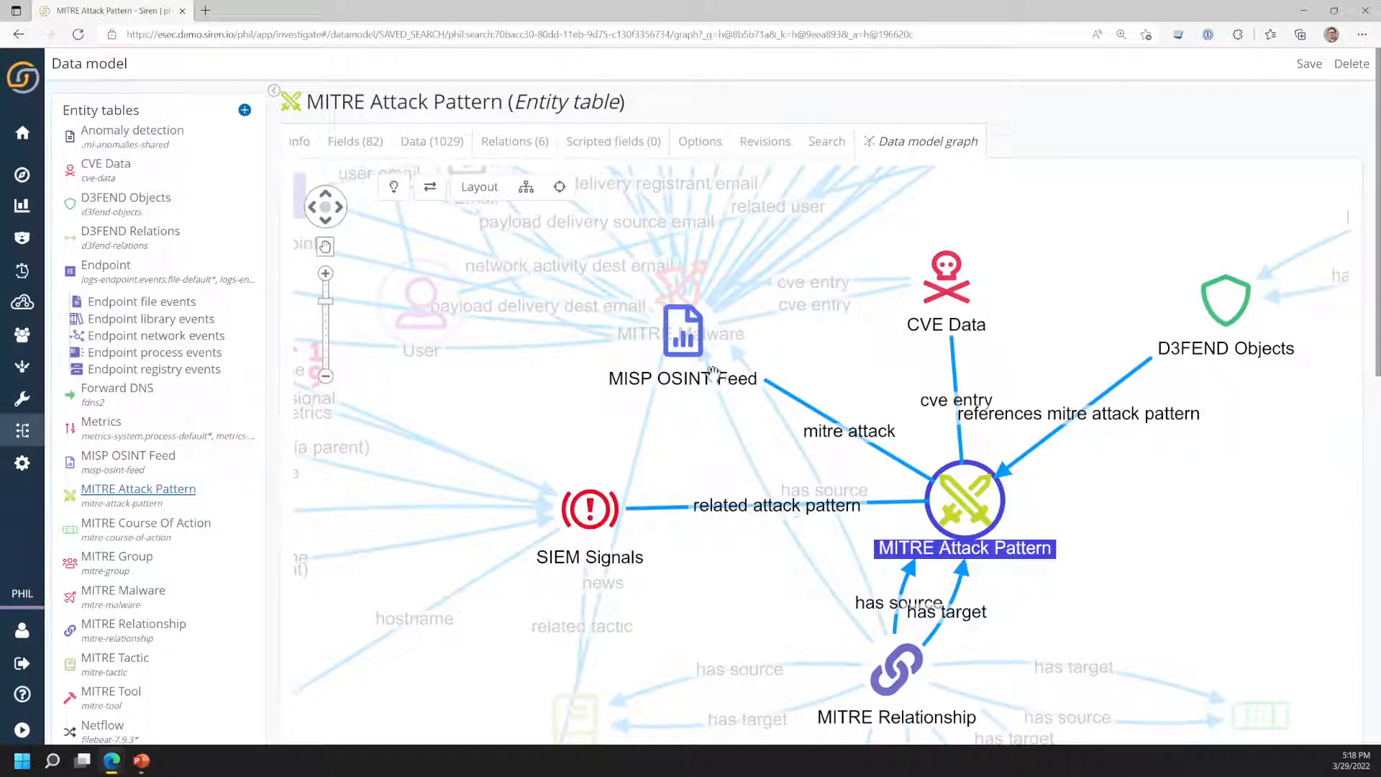
# - Turn off relation highlighting in the data model graph so all entities and relations are shown in full
pyautogui.scroll(-3, 712, 370)
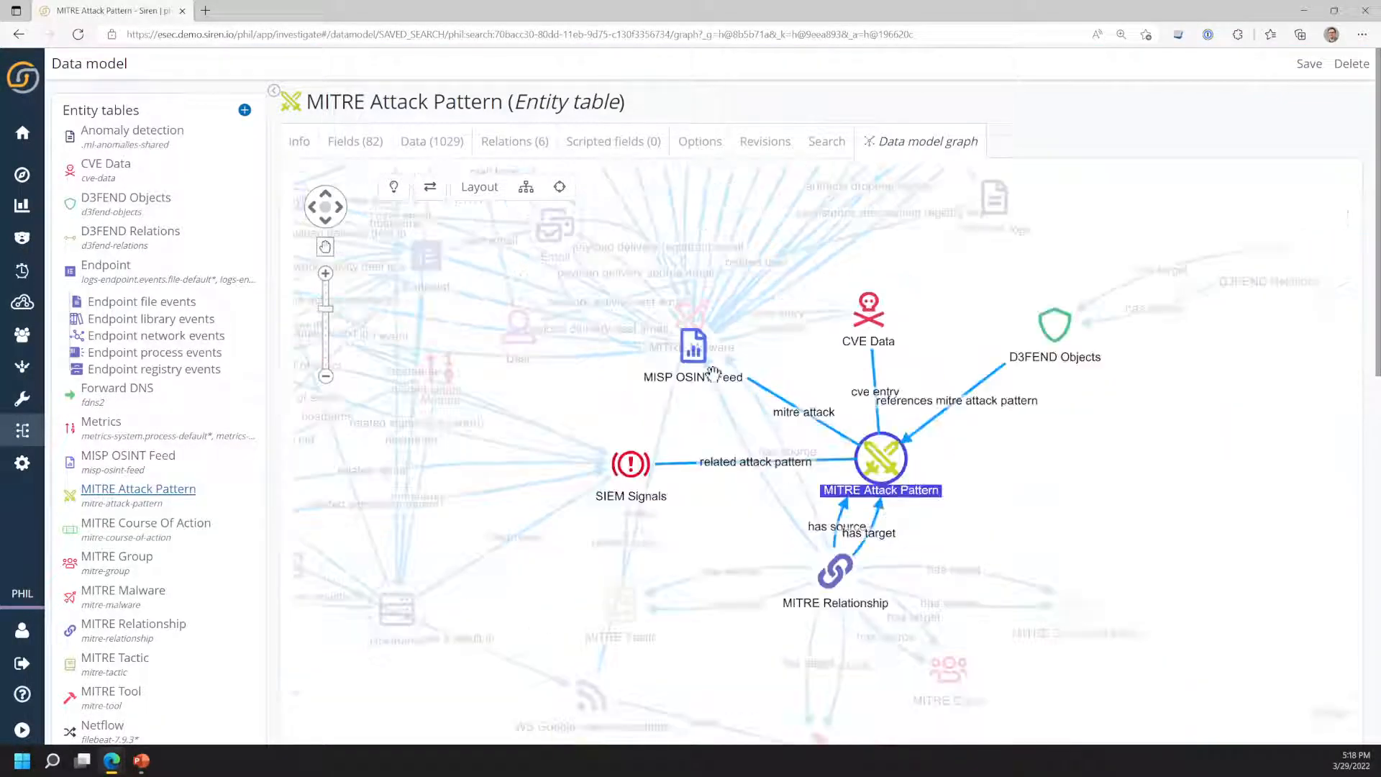
pyautogui.scroll(-2, 550, 345)
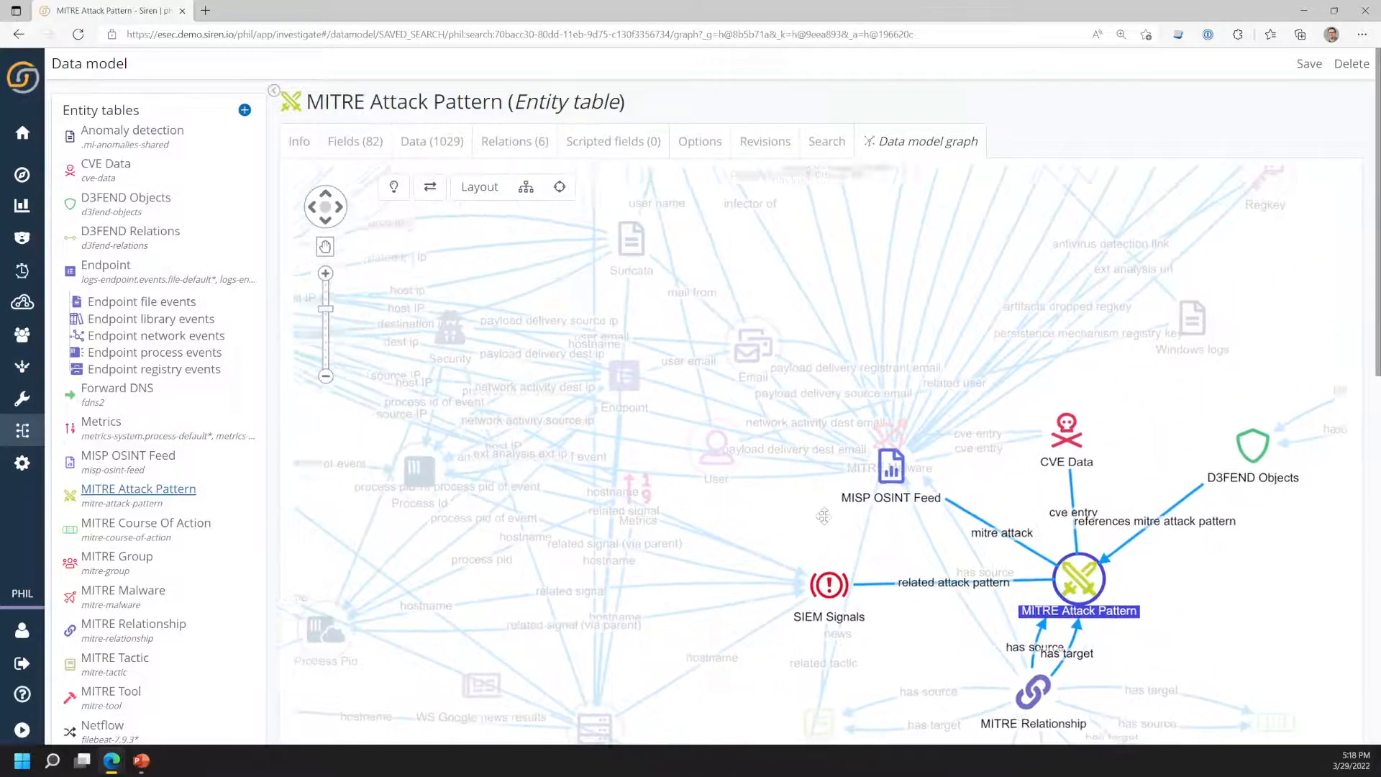
pyautogui.scroll(-1, 550, 346)
pyautogui.moveTo(501, 278); pyautogui.dragTo(678, 373)
pyautogui.scroll(-2, 662, 324)
pyautogui.moveTo(679, 315); pyautogui.dragTo(708, 421)
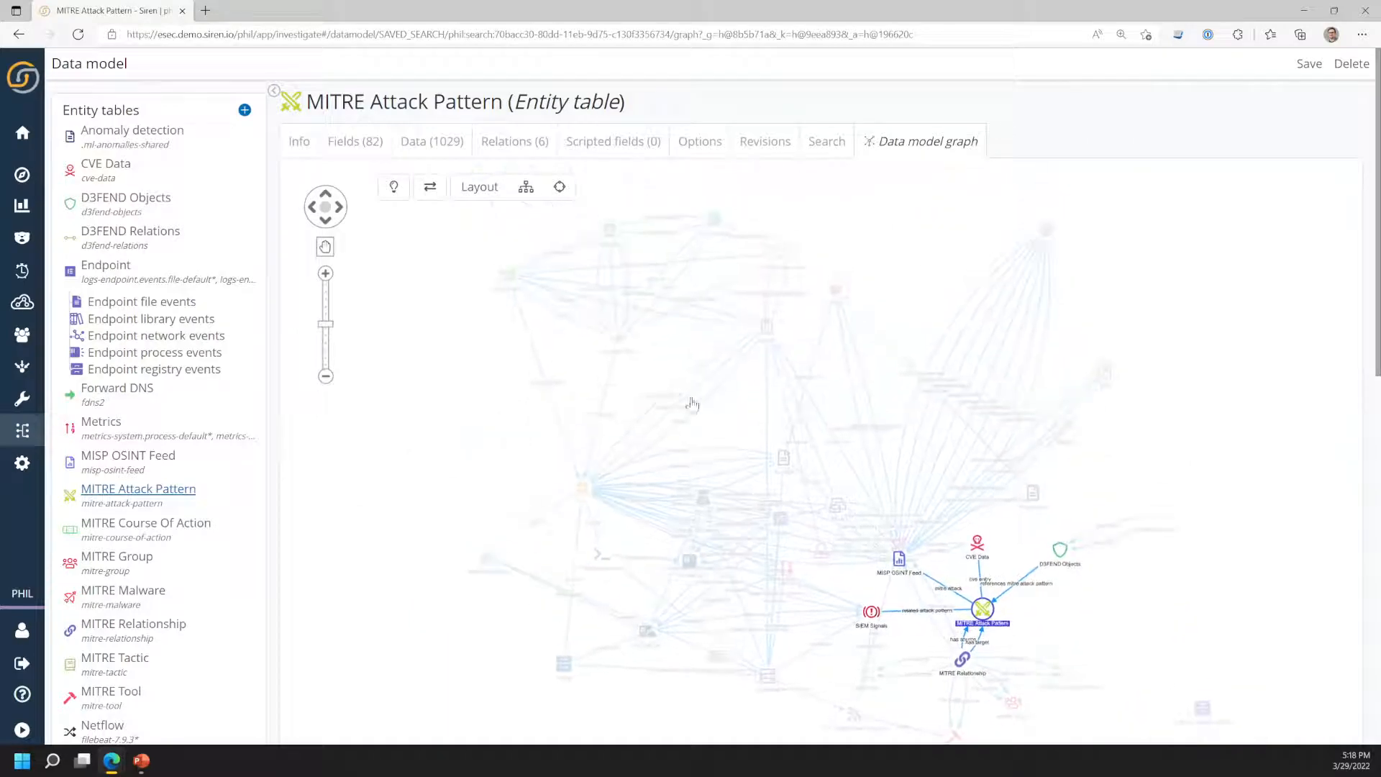
pyautogui.click(393, 188)
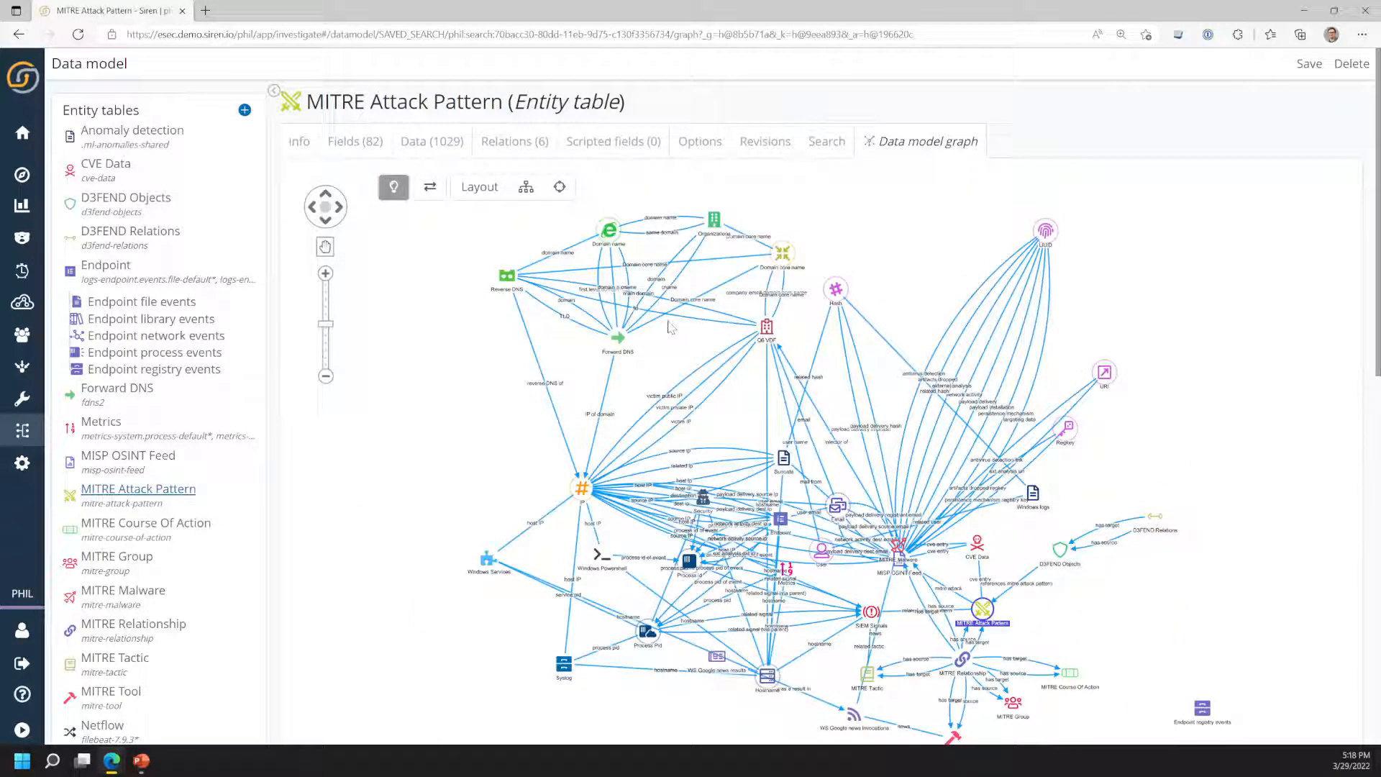
# - Examine the relations around MITRE Attack Pattern in the graph and check the list of available dataspaces
pyautogui.moveTo(723, 407); pyautogui.dragTo(687, 376)
pyautogui.scroll(5, 951, 565)
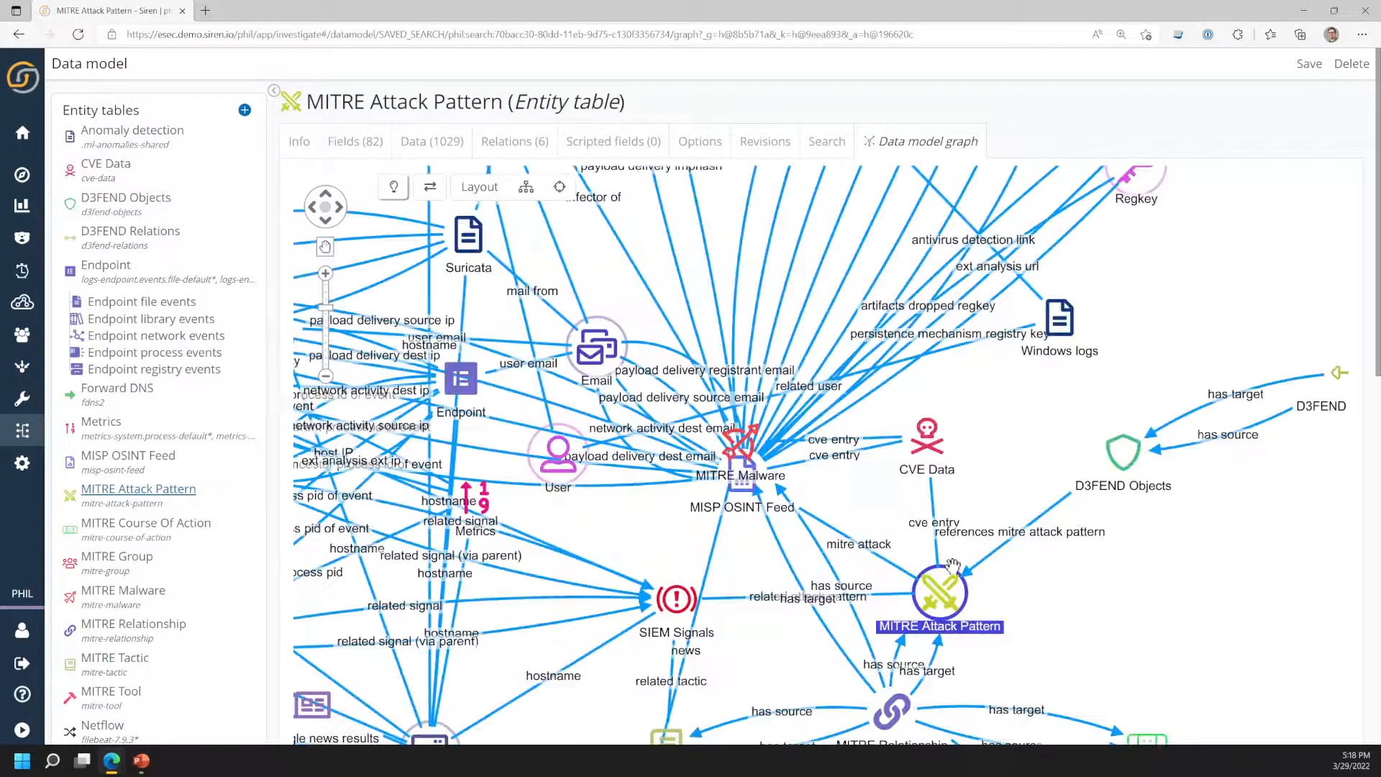
pyautogui.scroll(2, 952, 565)
pyautogui.moveTo(877, 536); pyautogui.dragTo(855, 462)
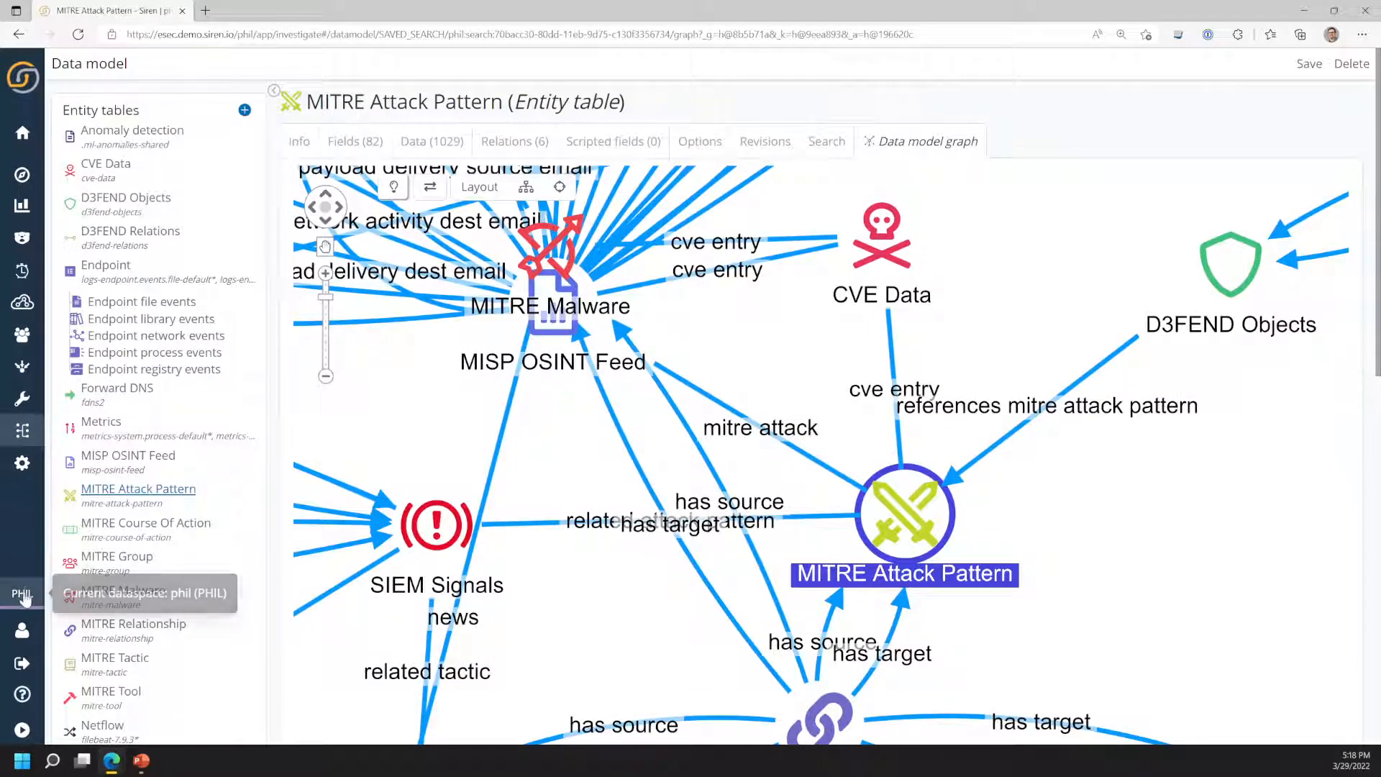
pyautogui.click(23, 597)
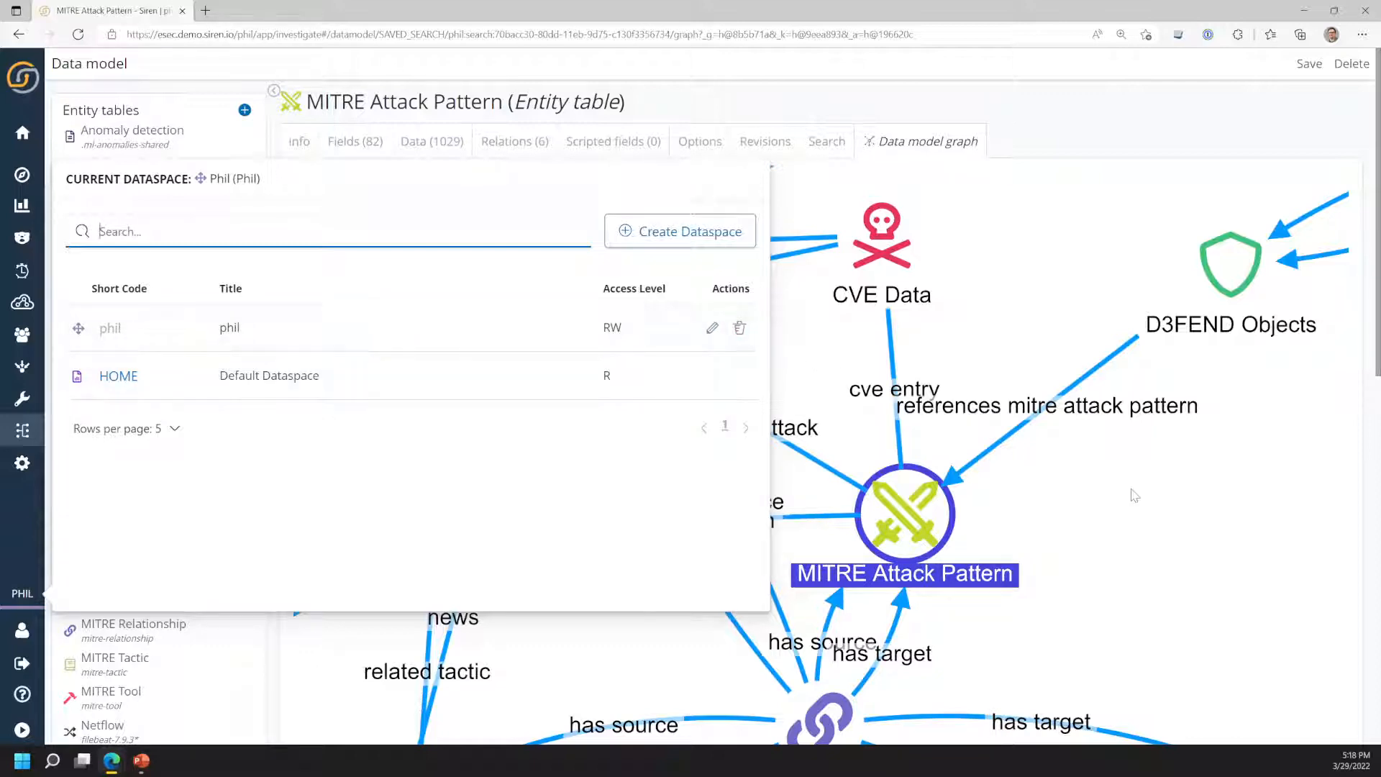
pyautogui.click(1134, 495)
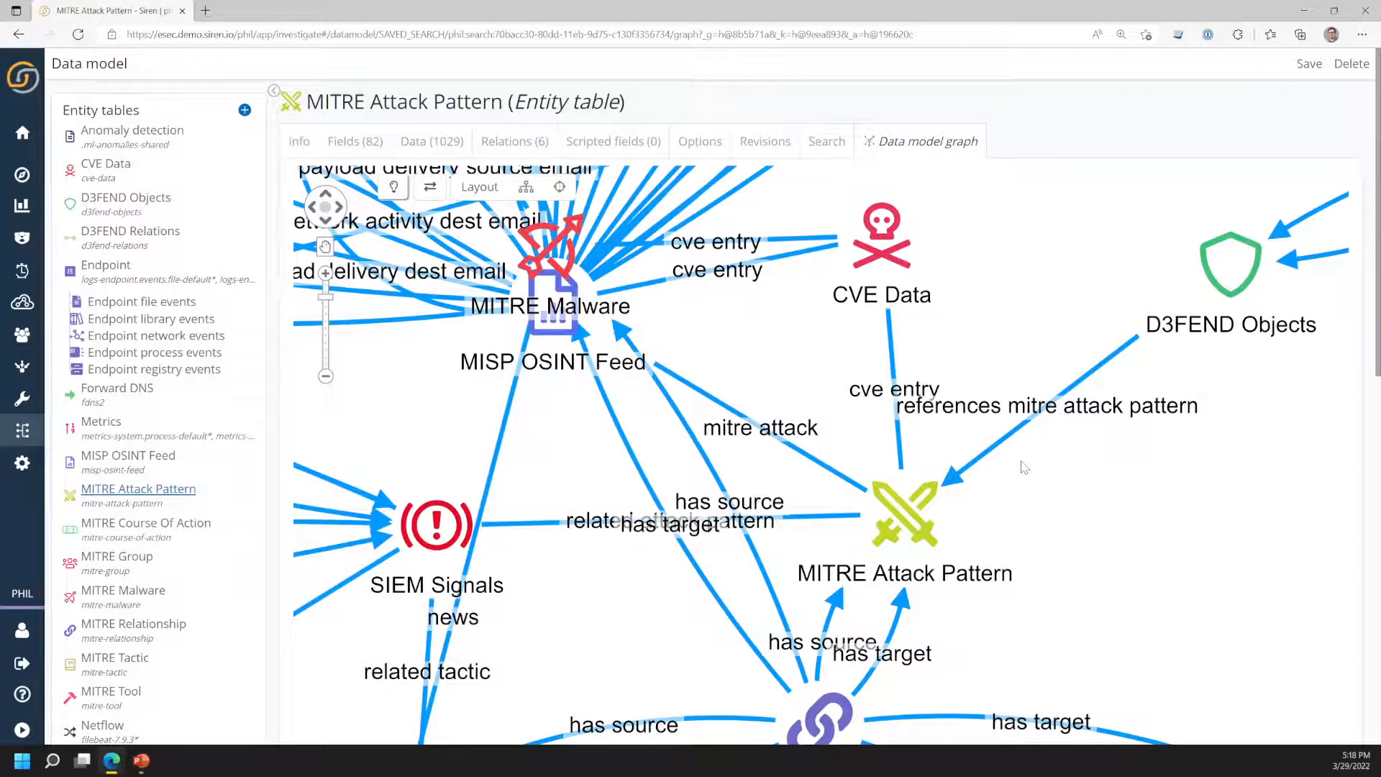
# - Reposition the SIEM Signals and MISP OSINT Feed nodes in the graph to separate their overlapping relations
pyautogui.scroll(-3, 1024, 467)
pyautogui.moveTo(1108, 482); pyautogui.dragTo(1064, 384)
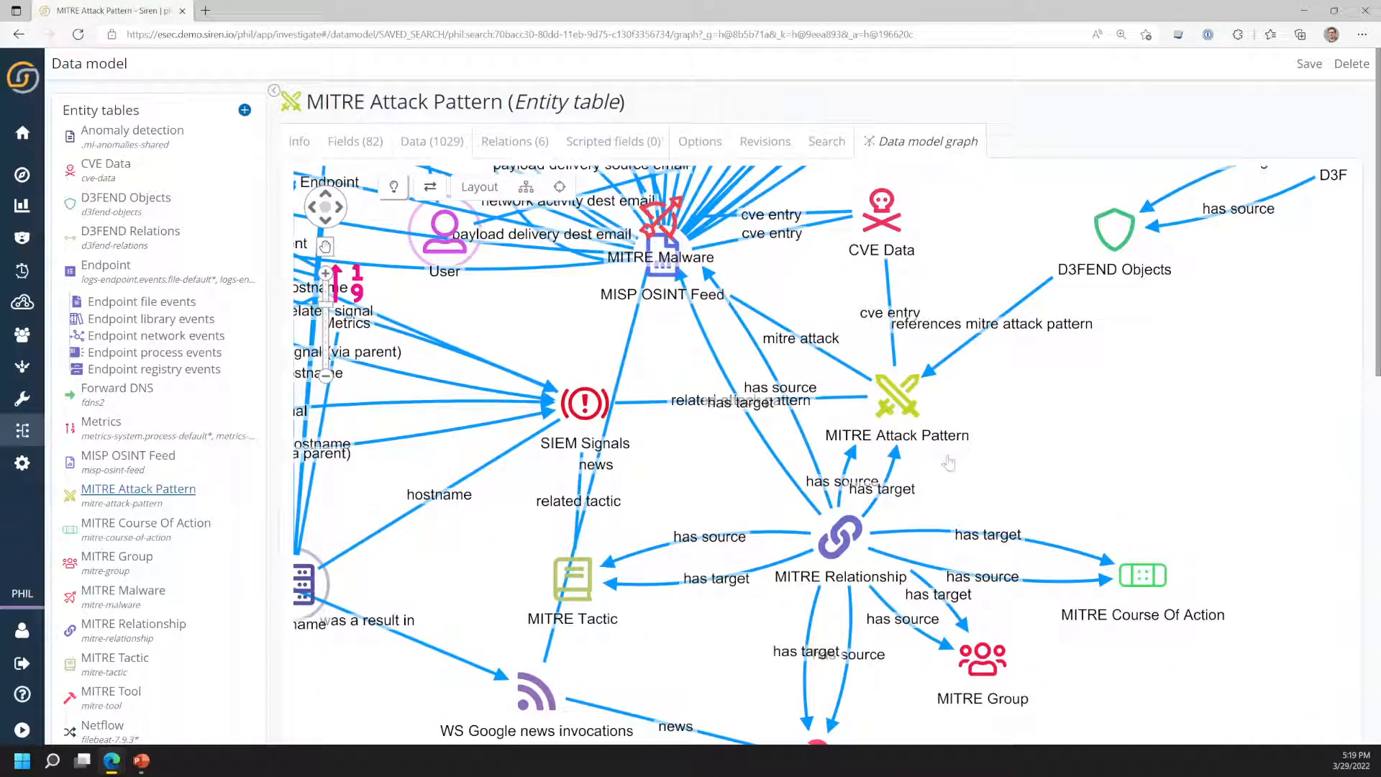
pyautogui.moveTo(1000, 442); pyautogui.dragTo(987, 397)
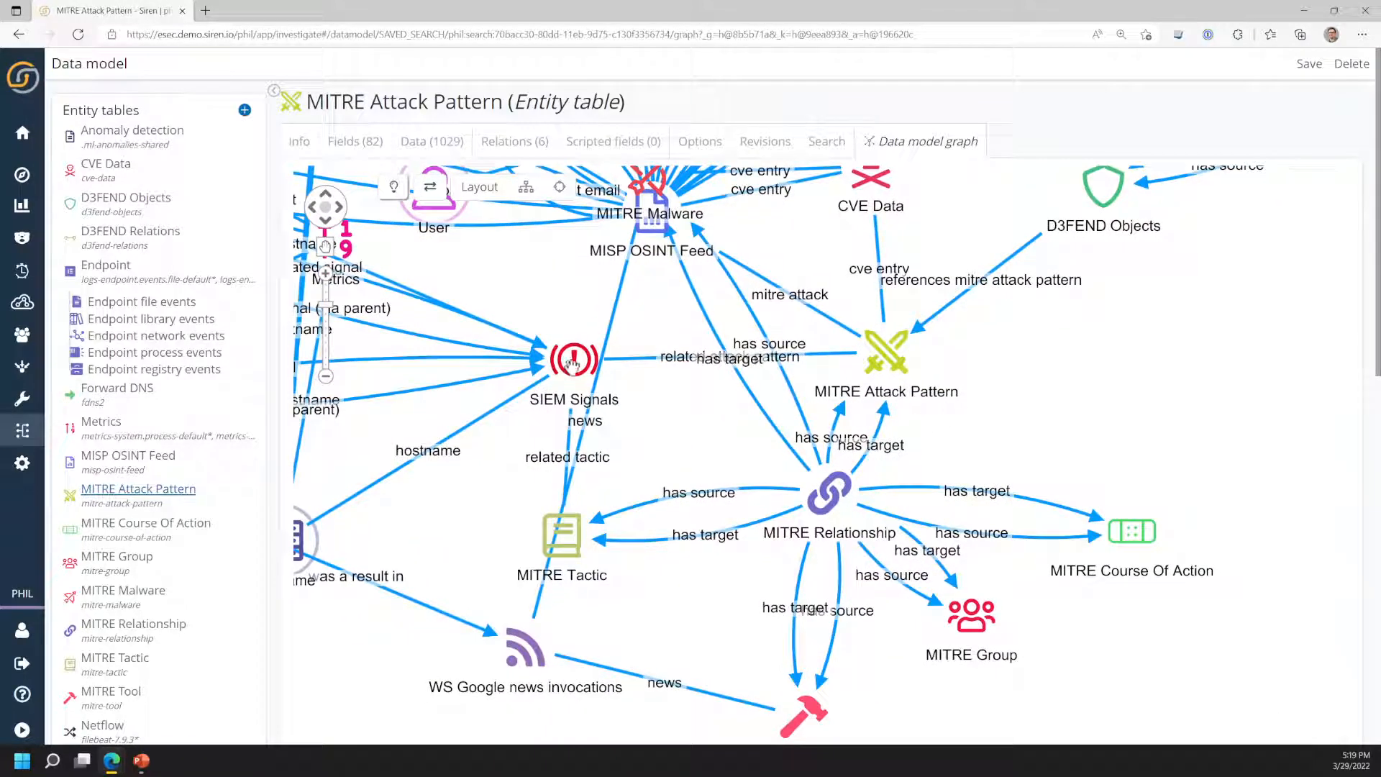
pyautogui.moveTo(572, 363); pyautogui.dragTo(534, 372)
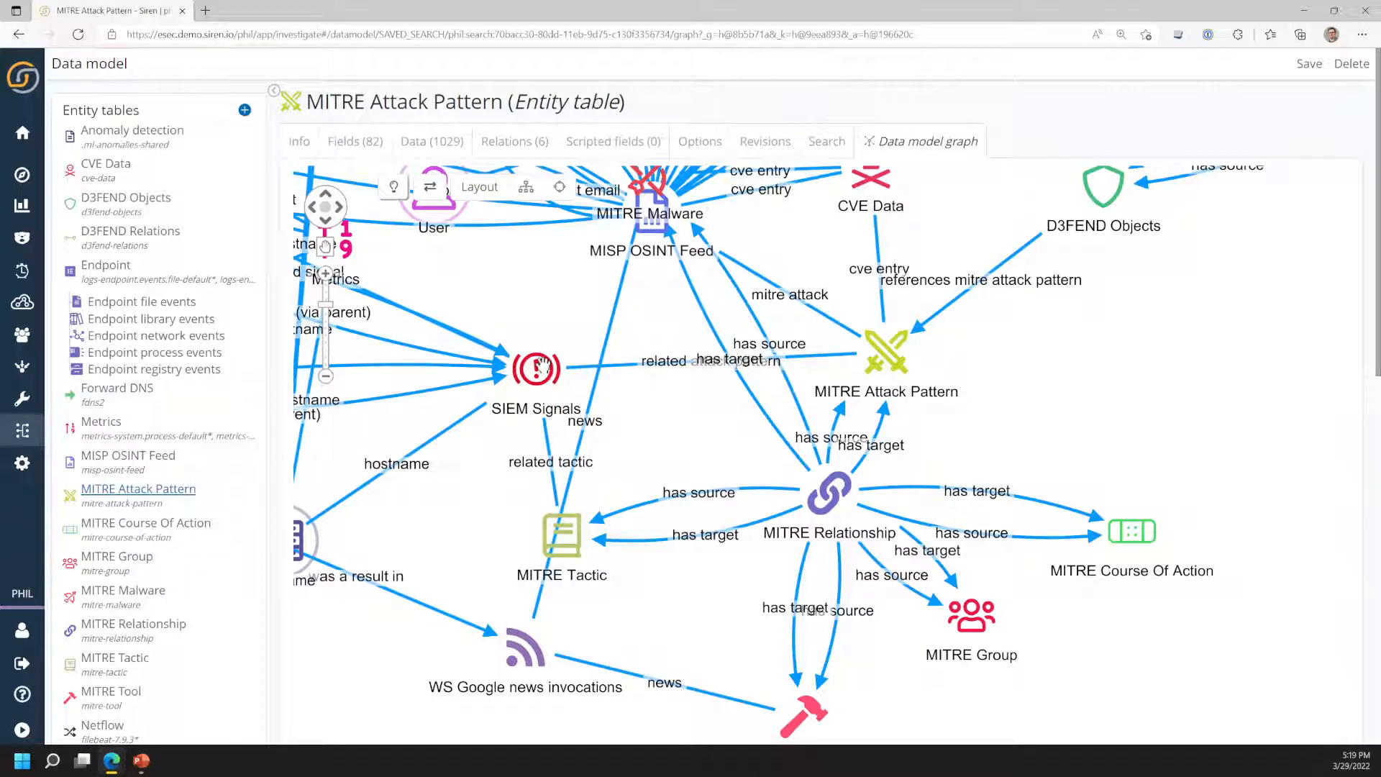
pyautogui.moveTo(652, 239); pyautogui.dragTo(691, 251)
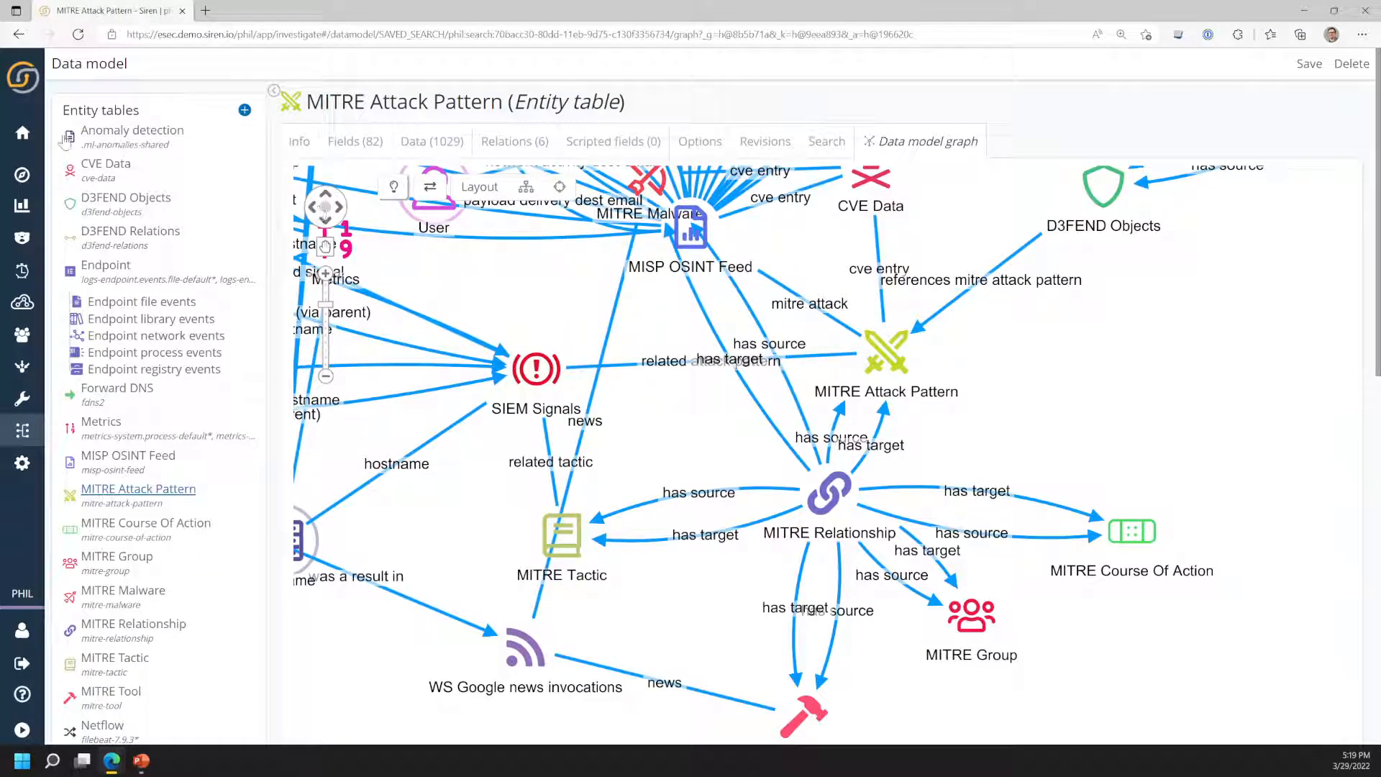
# - Open the dashboards in a new browser tab and switch to it
pyautogui.click(26, 140)
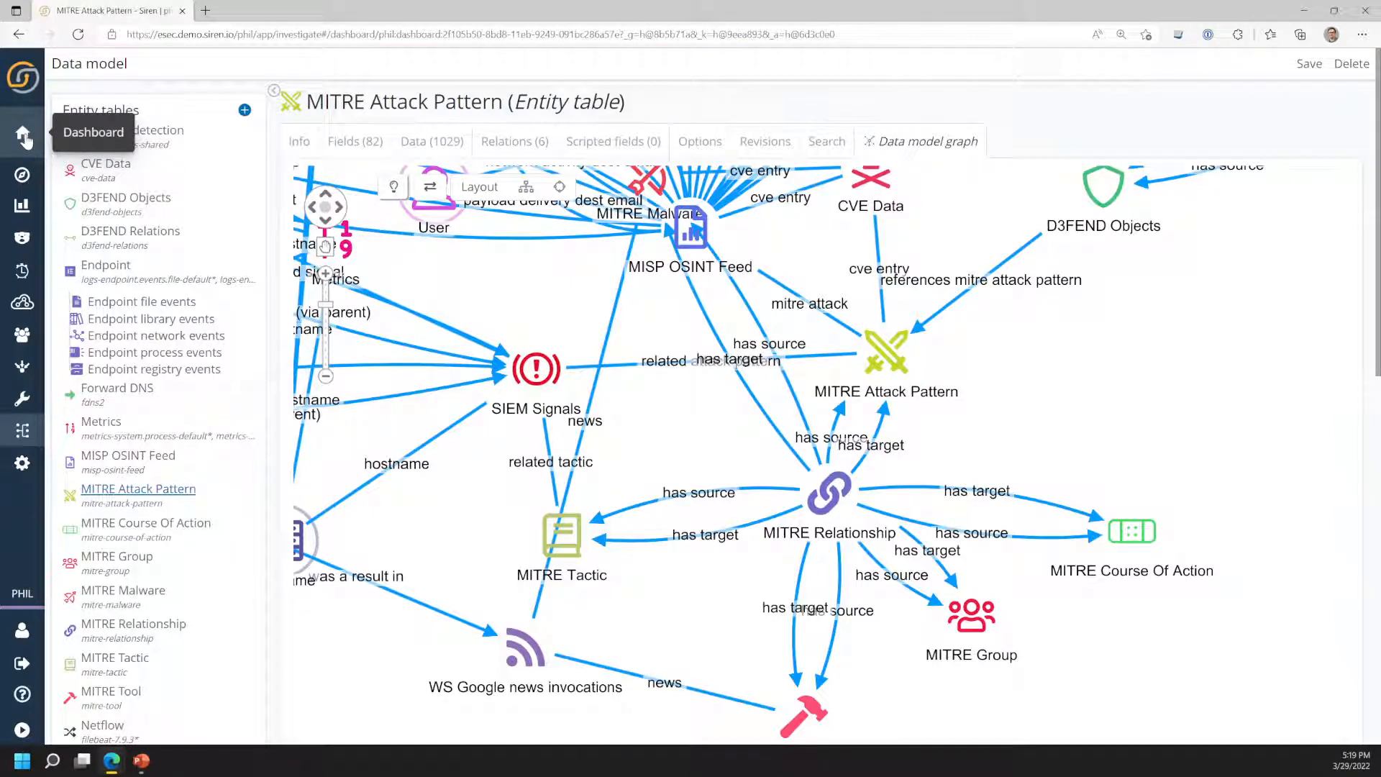
pyautogui.rightClick(26, 140)
pyautogui.click(50, 149)
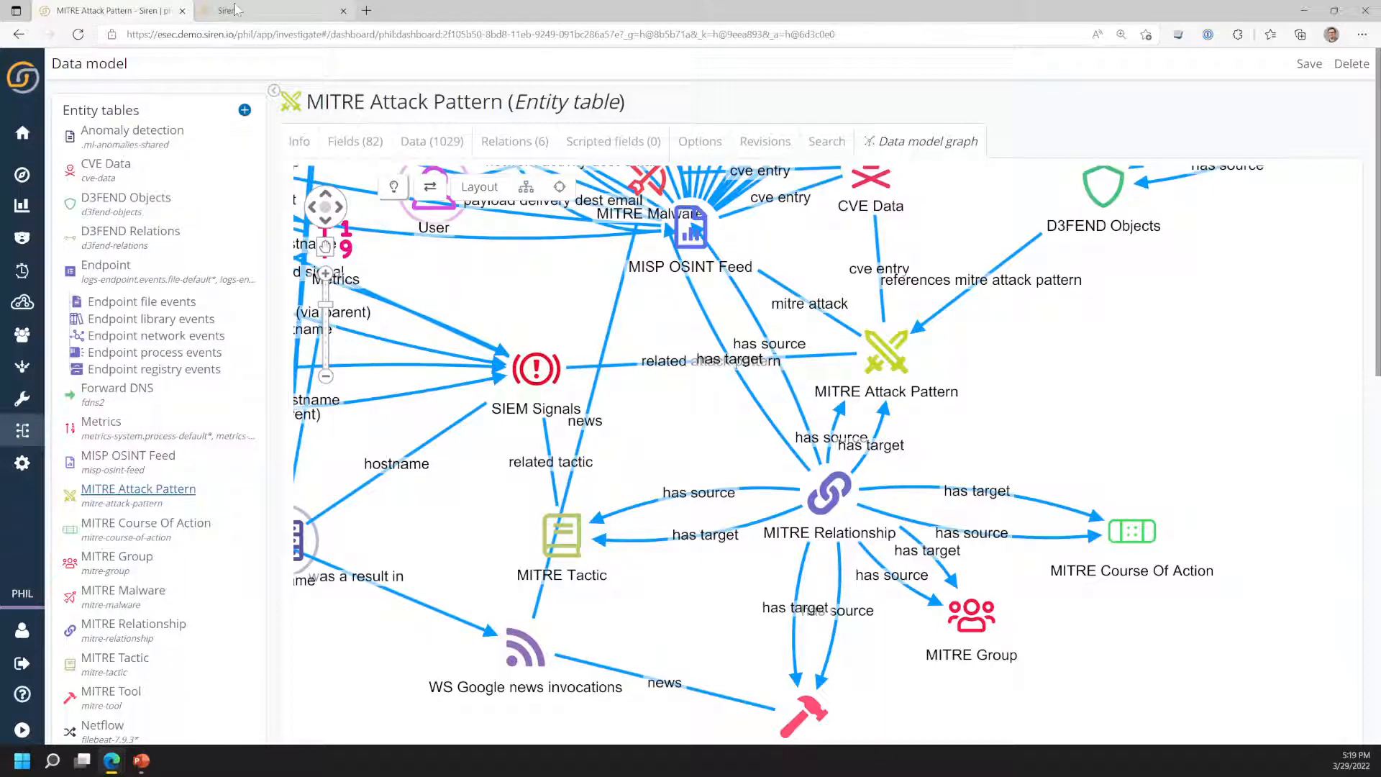
pyautogui.click(234, 10)
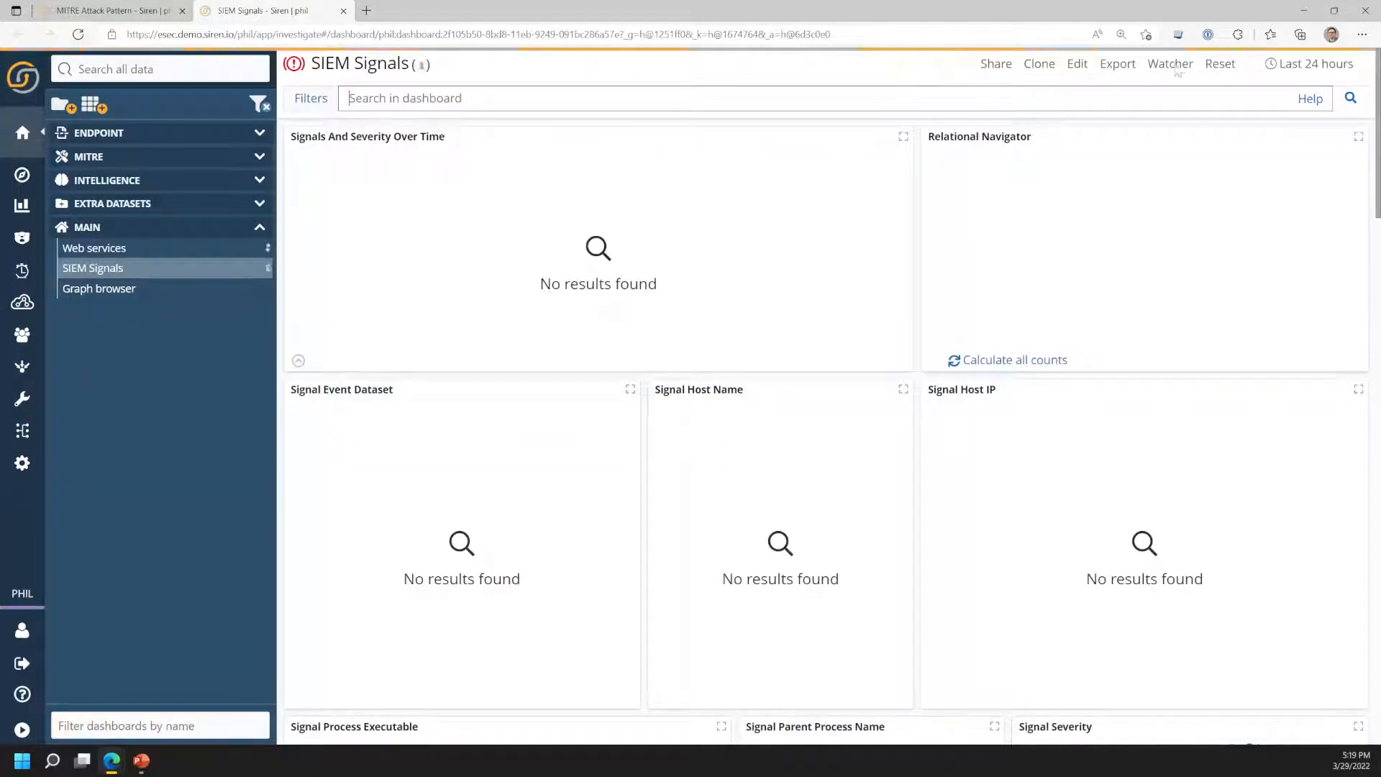
# - Set the SIEM Signals dashboard's time range to the last 7 days and review its charts and tables
pyautogui.click(1283, 66)
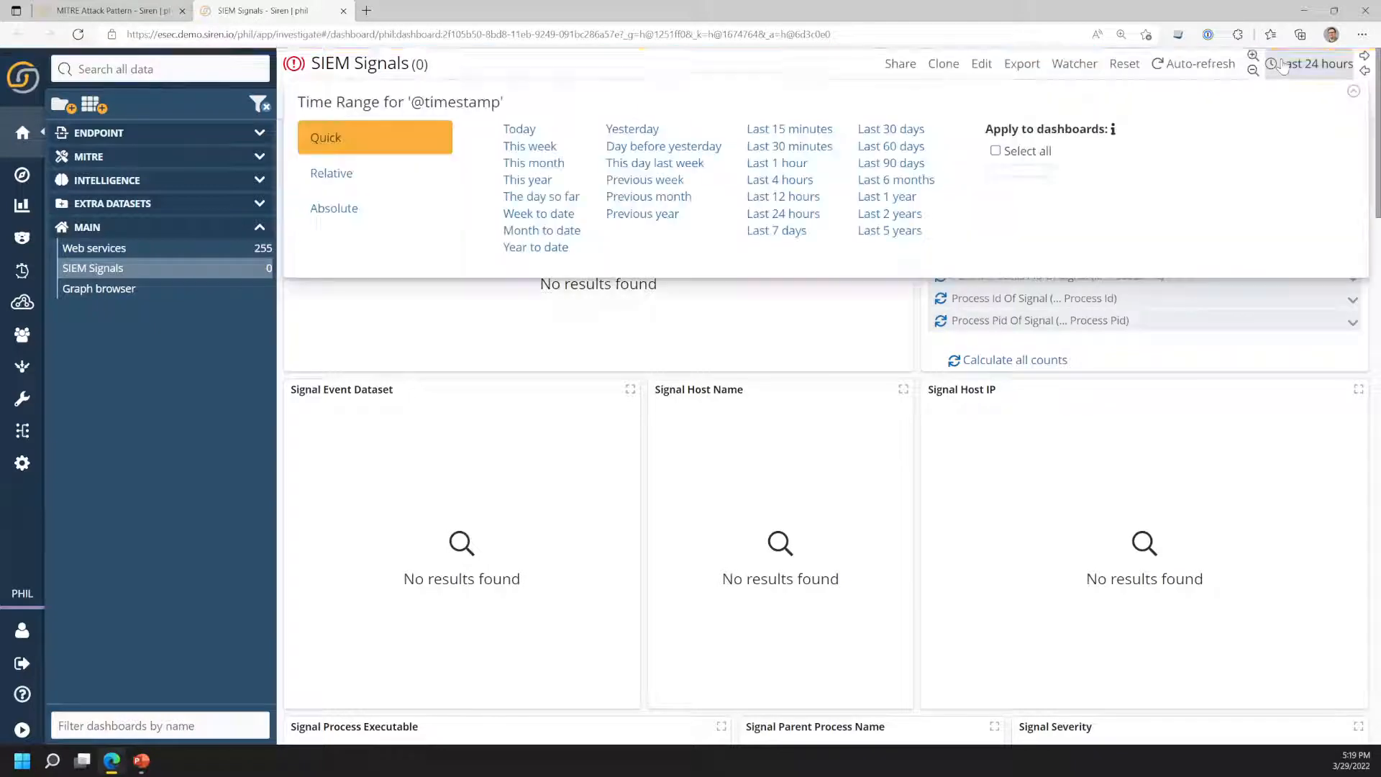
pyautogui.click(751, 228)
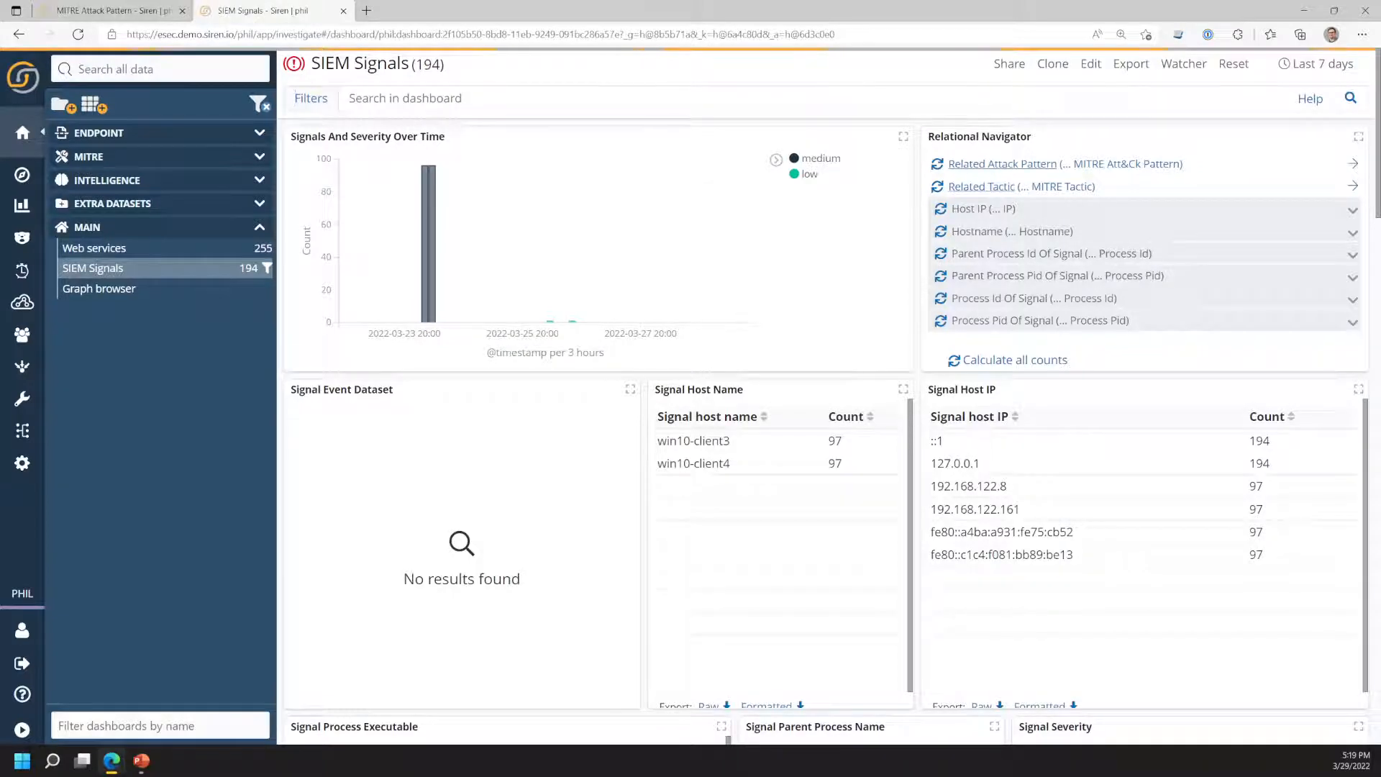
pyautogui.scroll(-8, 691, 100)
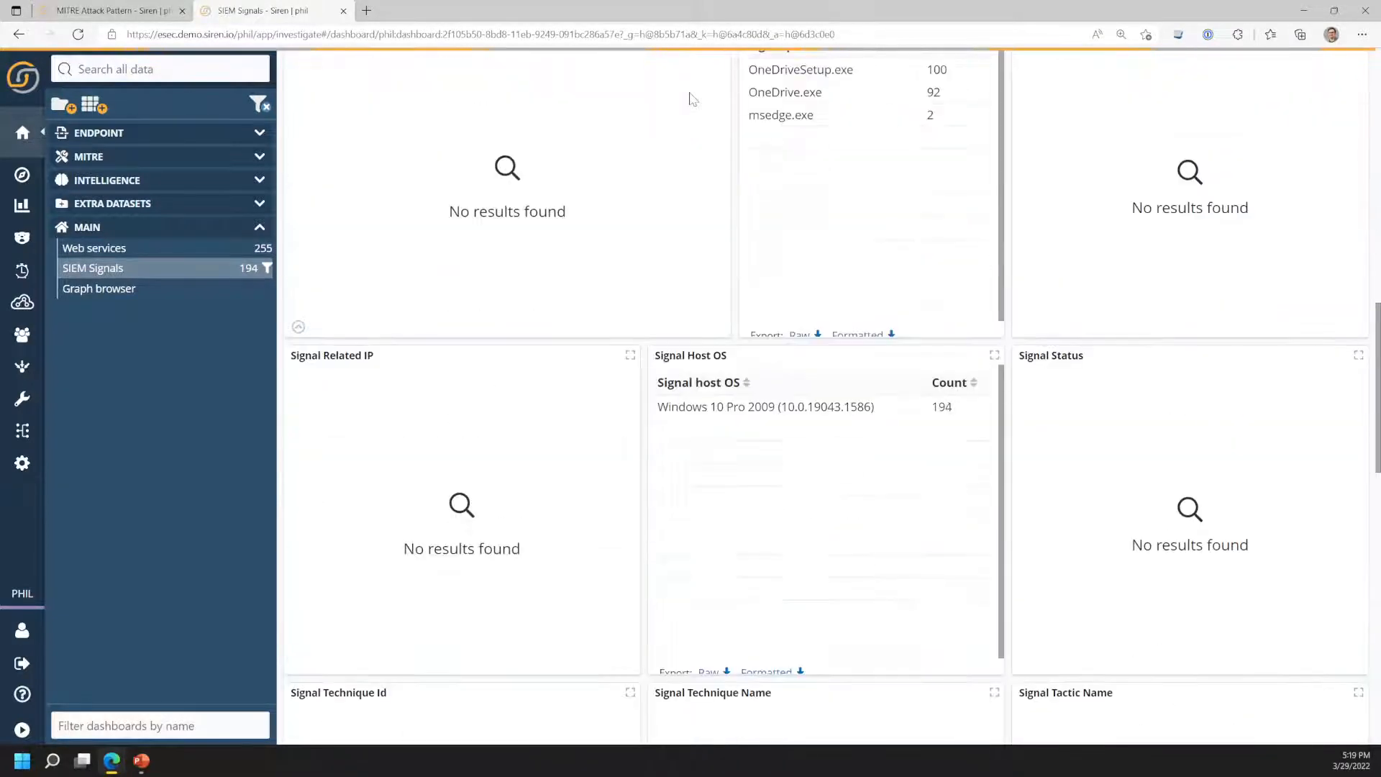
pyautogui.scroll(7, 691, 100)
pyautogui.scroll(2, 690, 100)
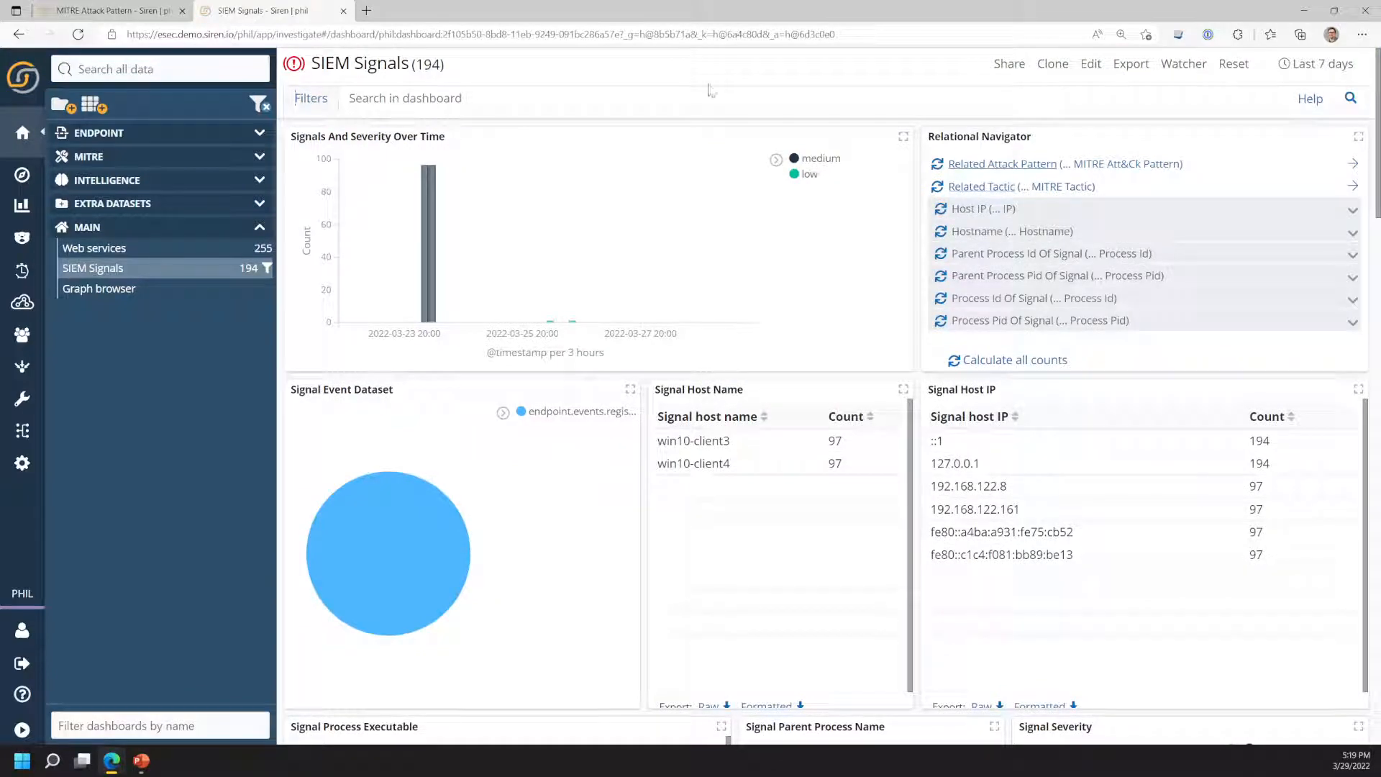
pyautogui.scroll(-20, 712, 89)
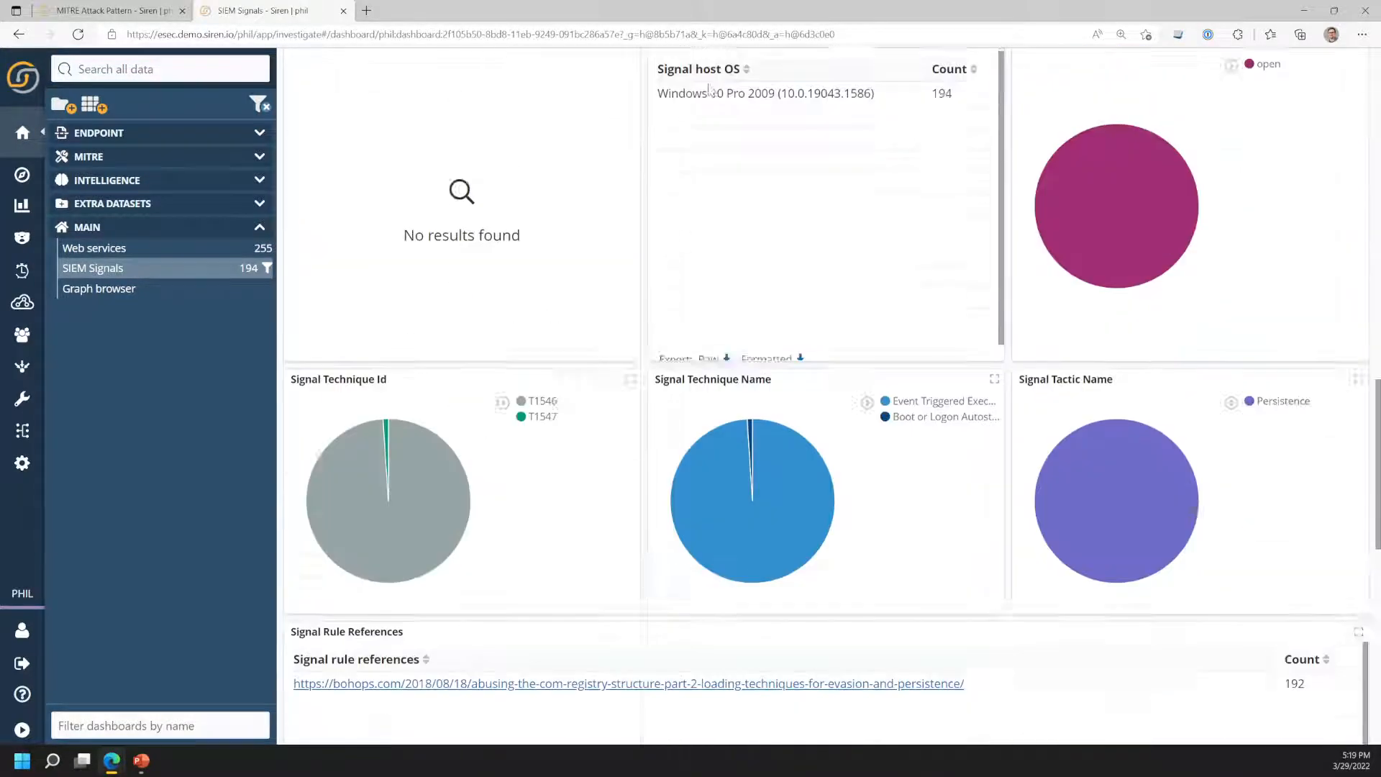
pyautogui.scroll(20, 712, 89)
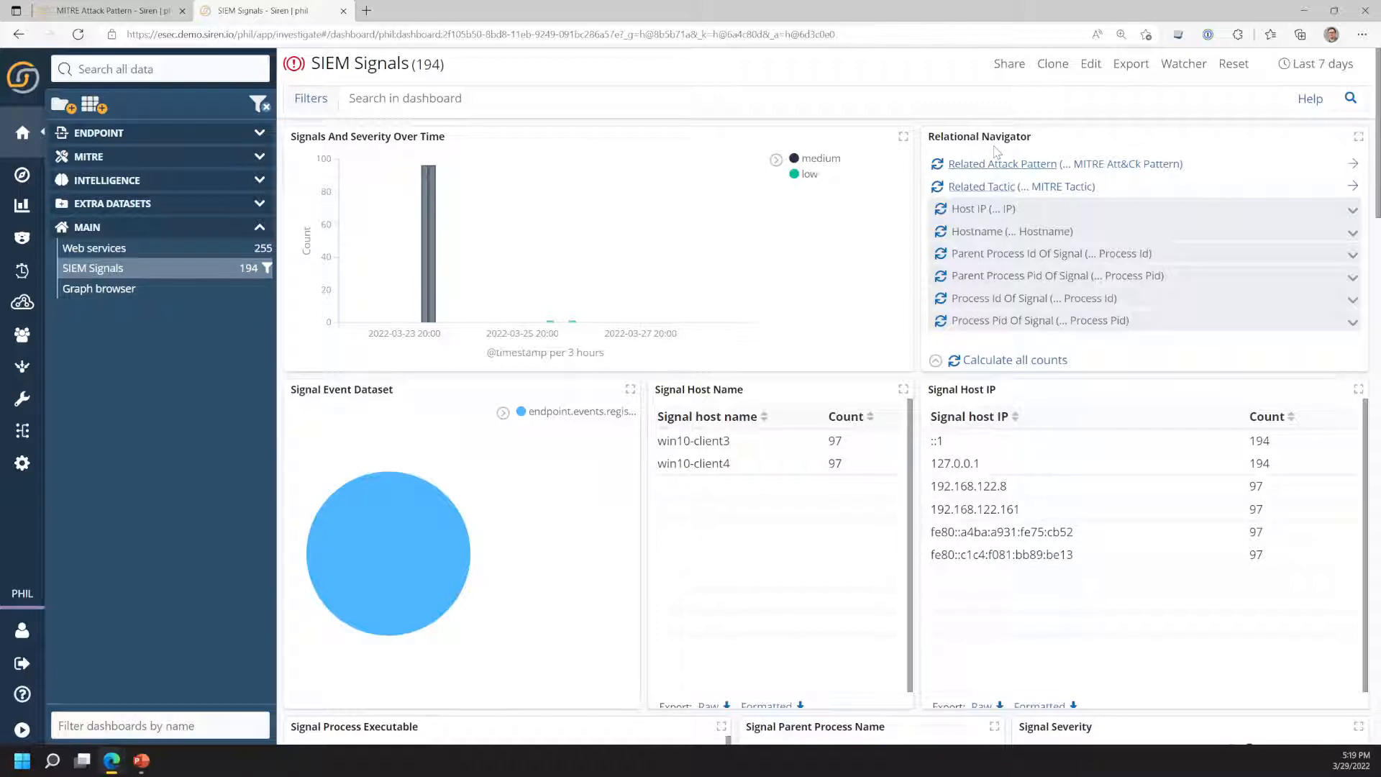
# - Expand the MITRE dashboard group, calculate the Related Attack Pattern count, and follow that relation from SIEM Signals to MITRE Att&Ck Pattern
pyautogui.click(164, 163)
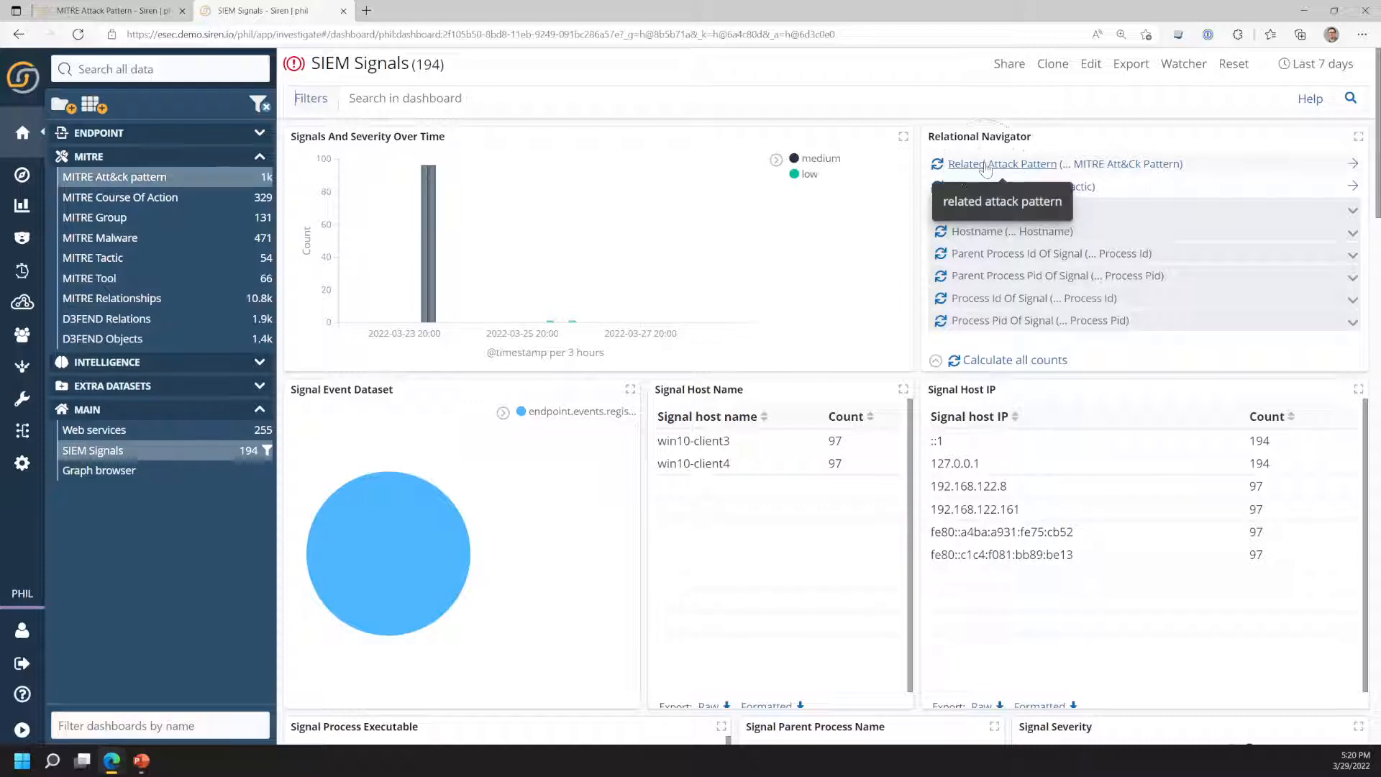
pyautogui.click(938, 167)
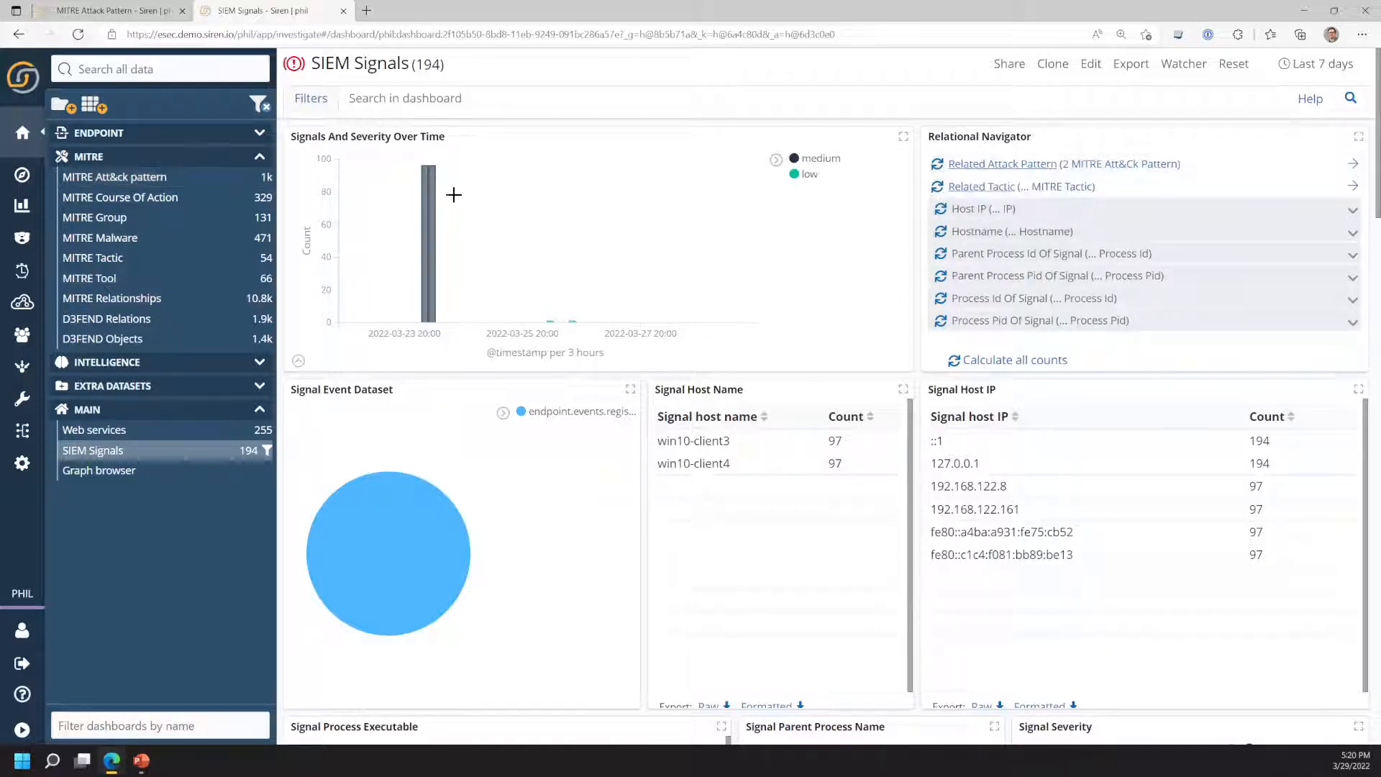
pyautogui.click(267, 185)
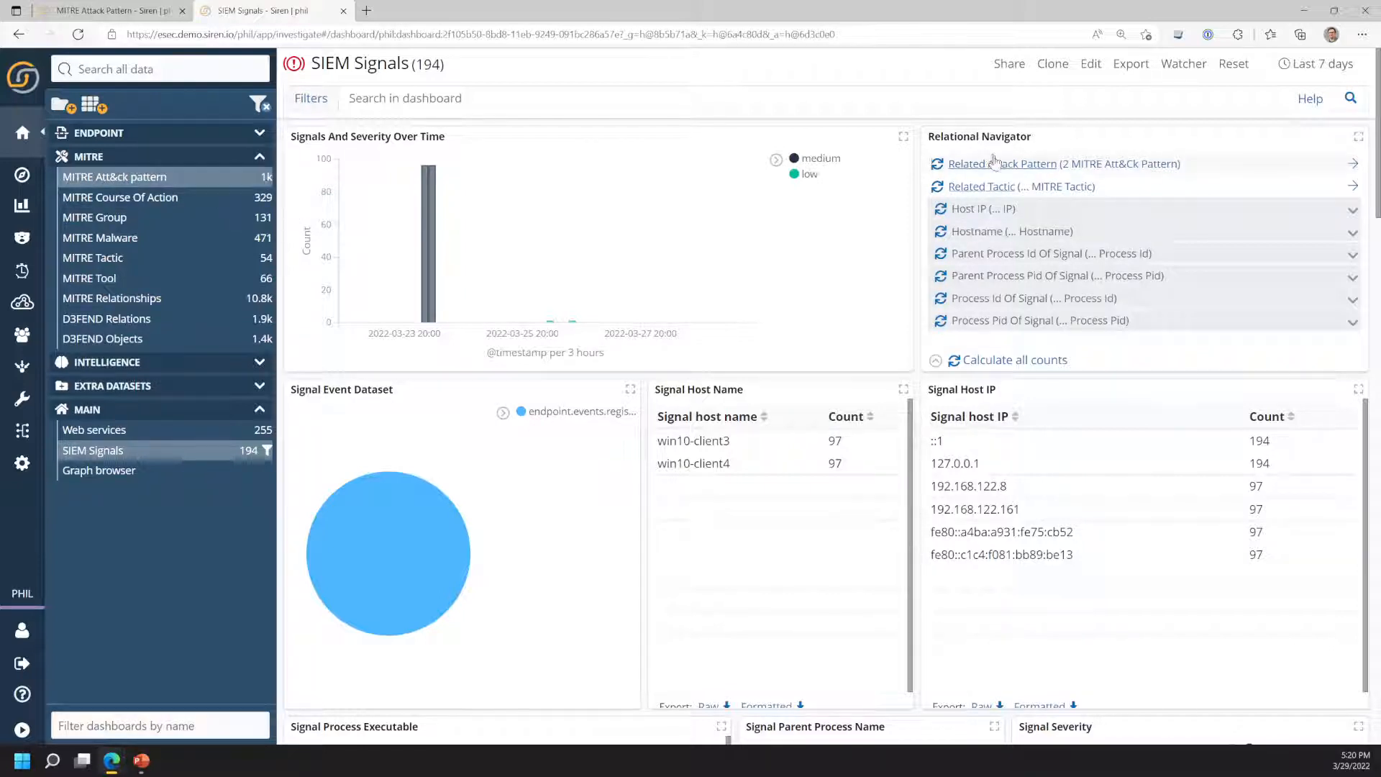
pyautogui.click(1072, 165)
pyautogui.click(1049, 166)
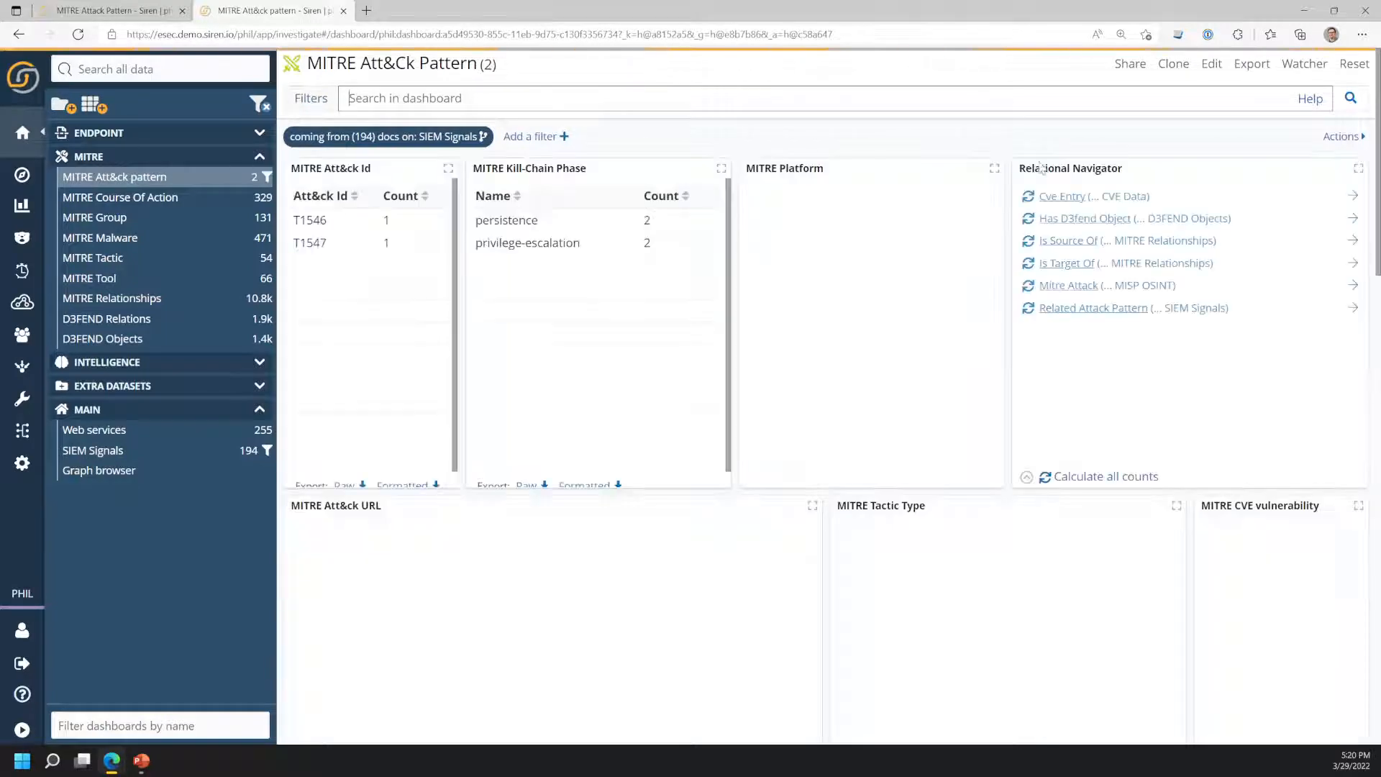
# - Review the filtered attack pattern dashboard down to its records and clear the filters on all dashboards
pyautogui.scroll(-12, 900, 119)
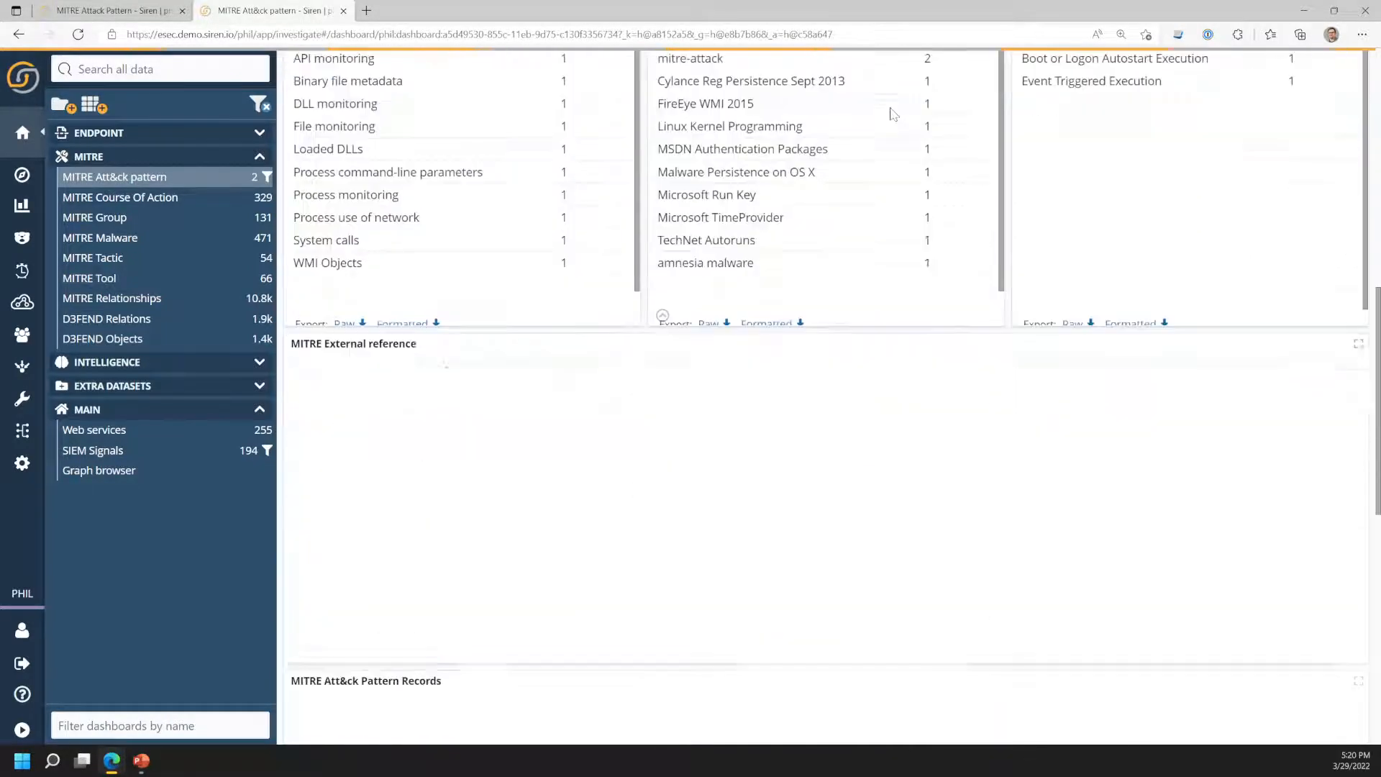
pyautogui.scroll(-5, 892, 113)
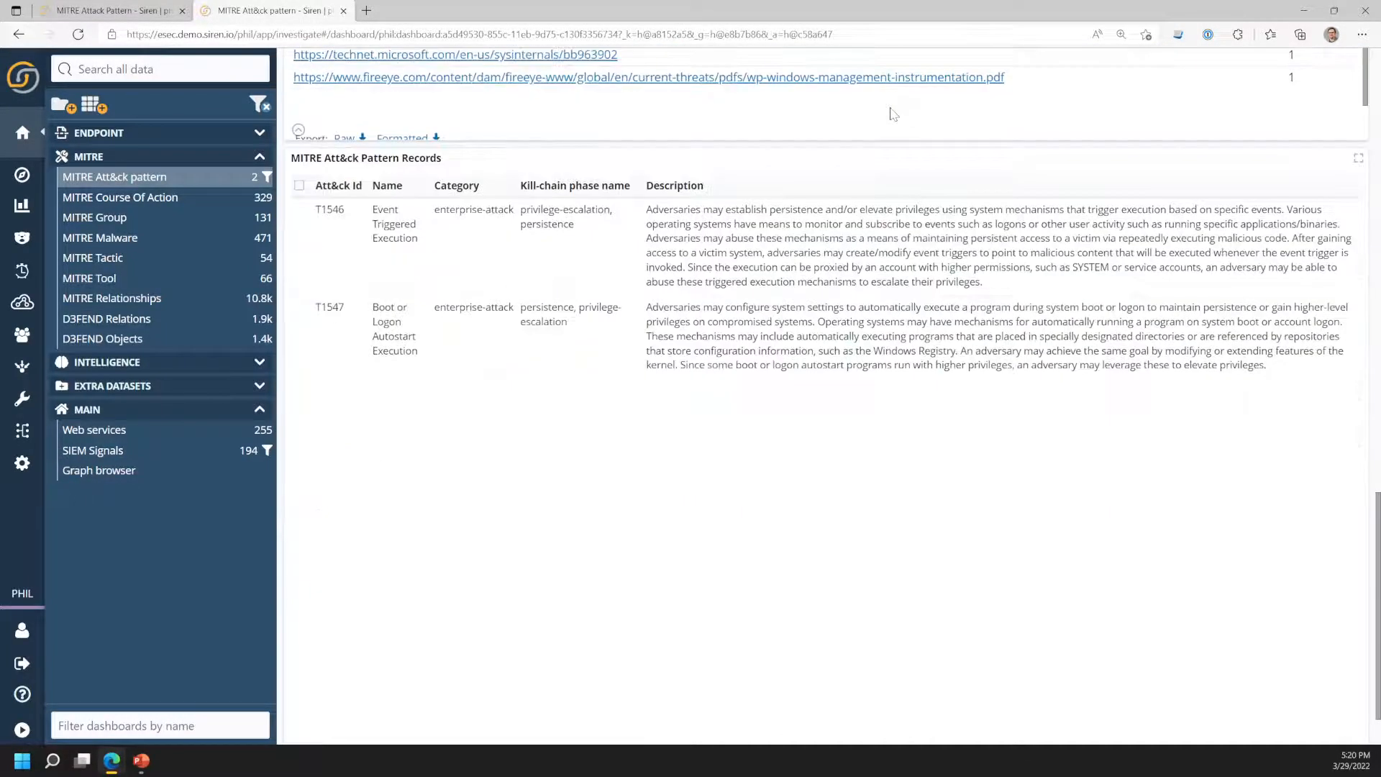
pyautogui.scroll(17, 892, 113)
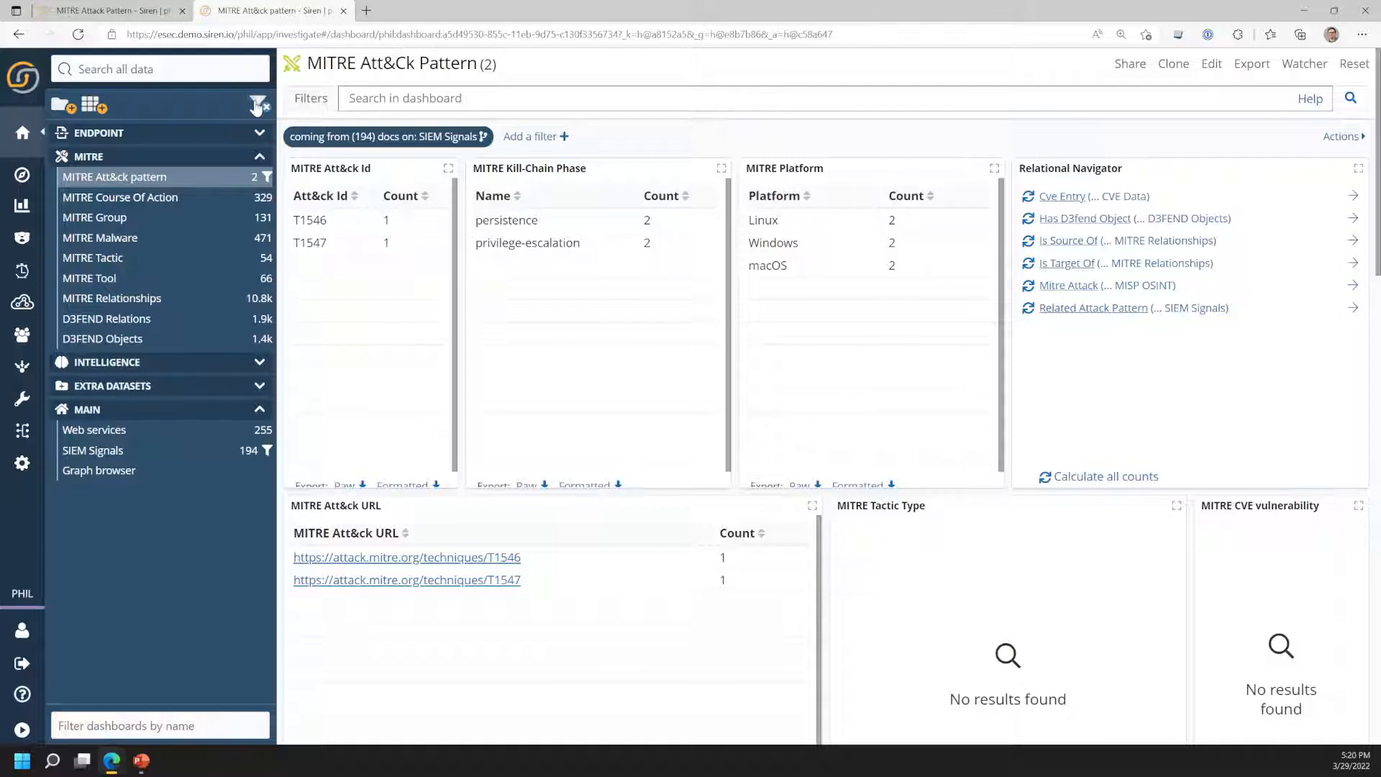
pyautogui.moveTo(556, 217)
pyautogui.click(257, 108)
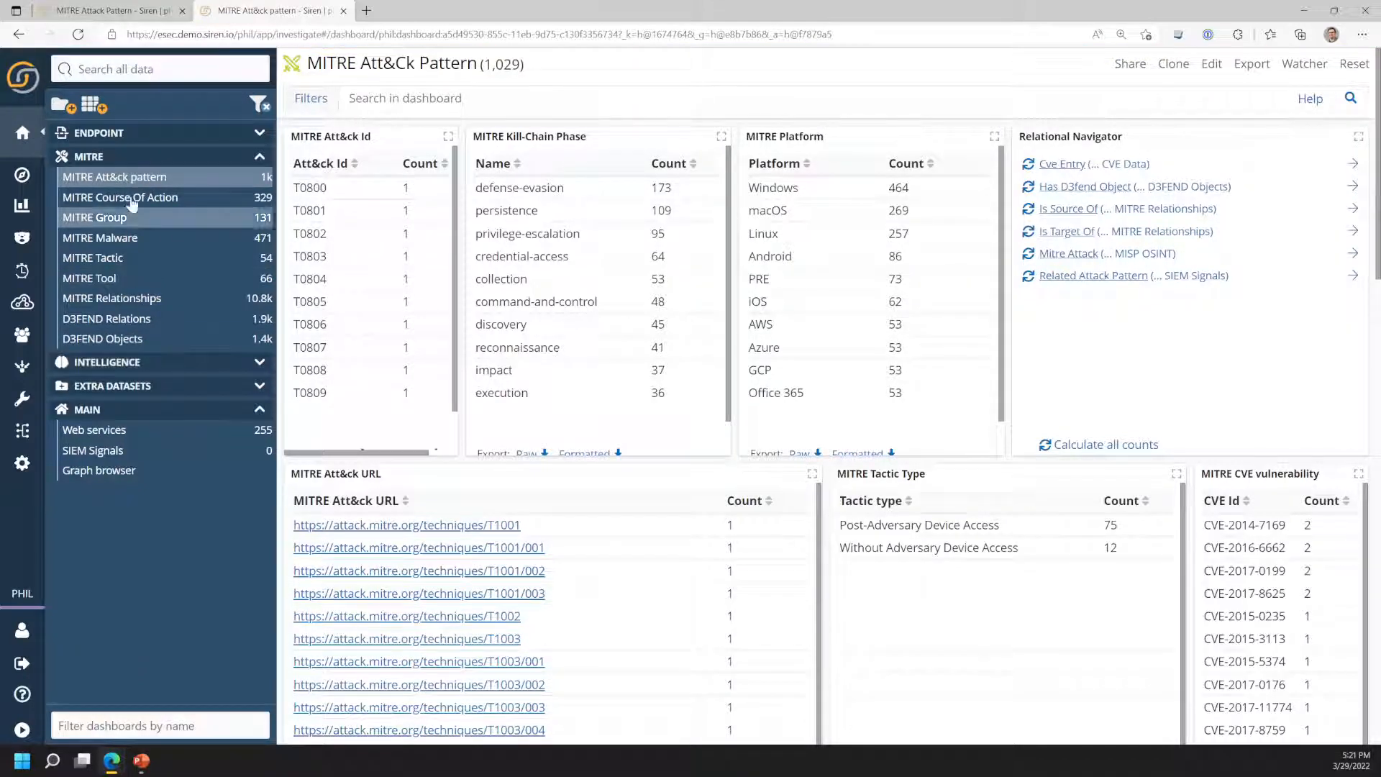
# - Collapse the MITRE dashboard group and open the Organizations dashboard in the Intelligence group
pyautogui.click(119, 160)
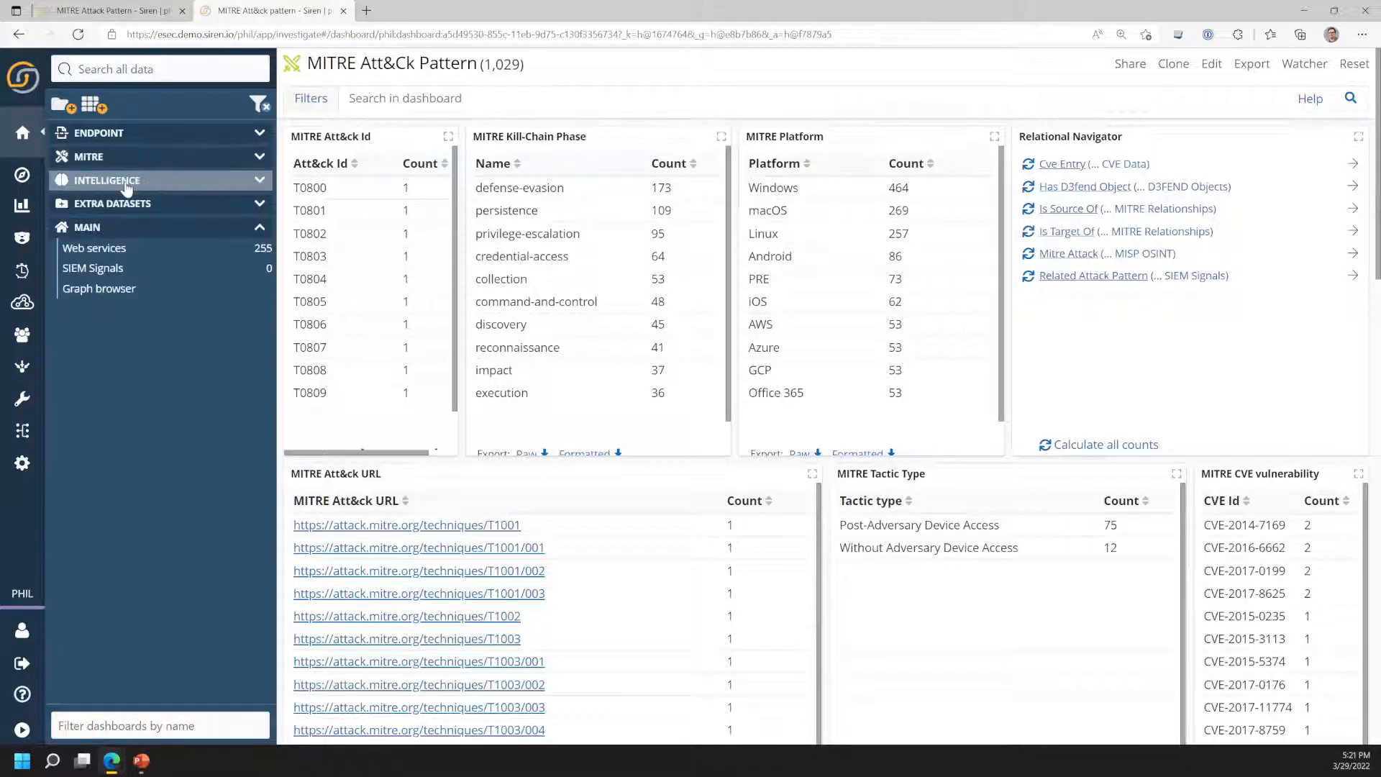
pyautogui.click(121, 180)
pyautogui.click(127, 260)
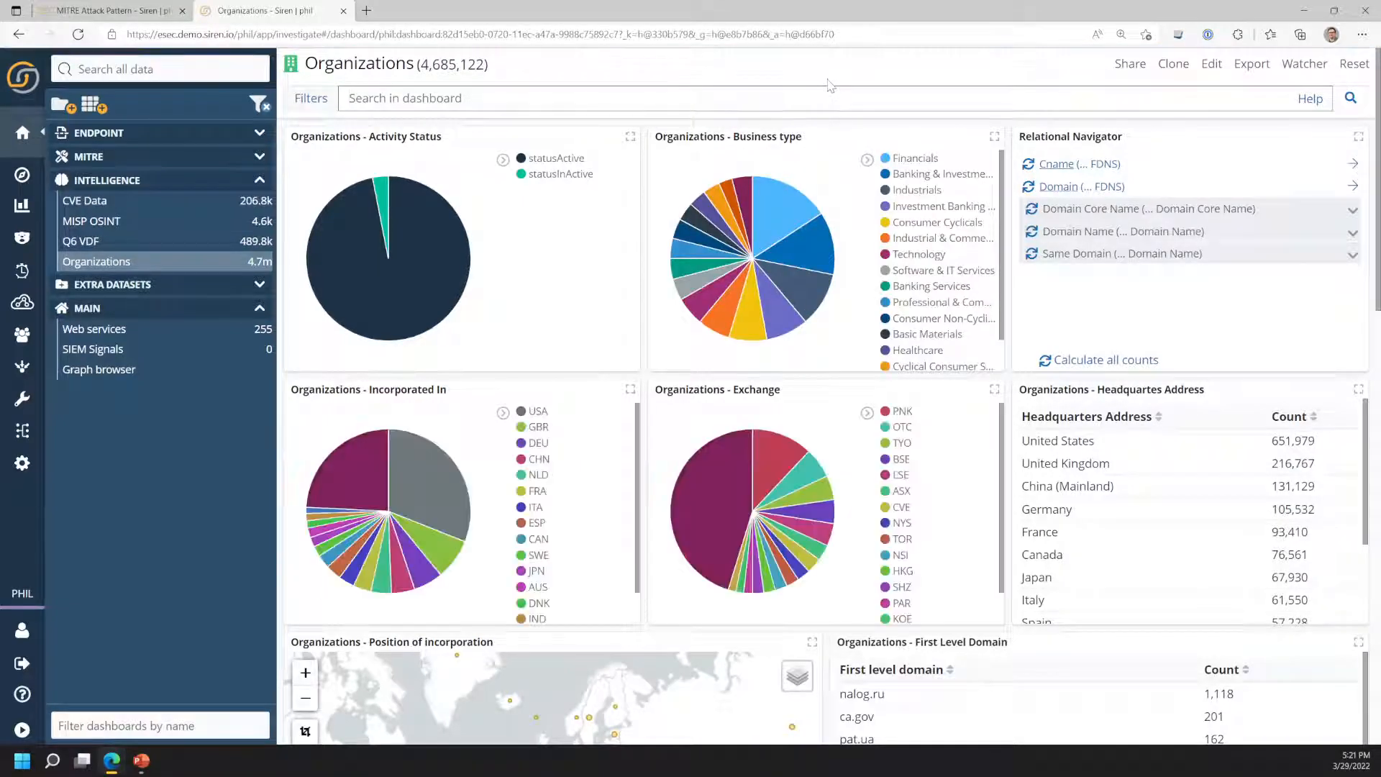
# - Examine the Organizations dashboard's incorporation map, domain and address tables, and organization records
pyautogui.scroll(-10, 829, 85)
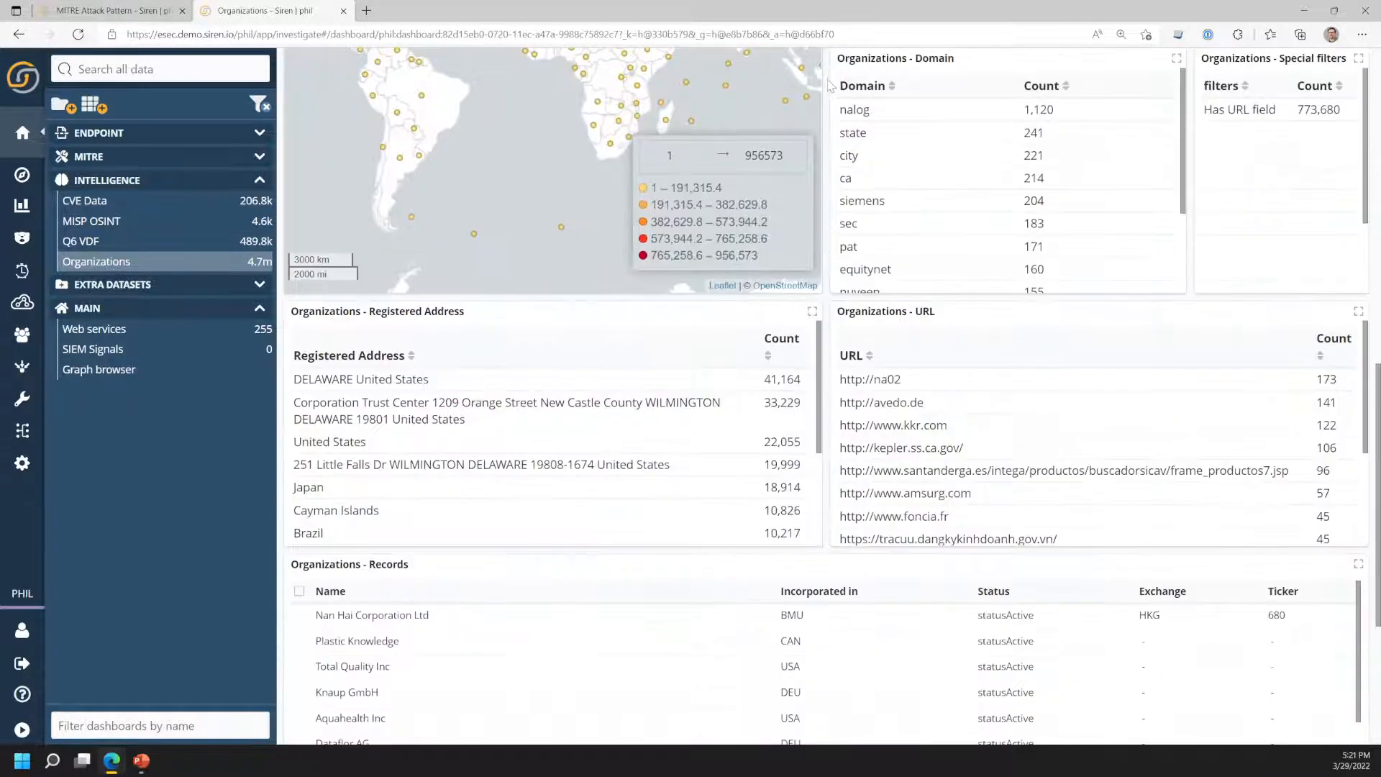
pyautogui.scroll(5, 831, 84)
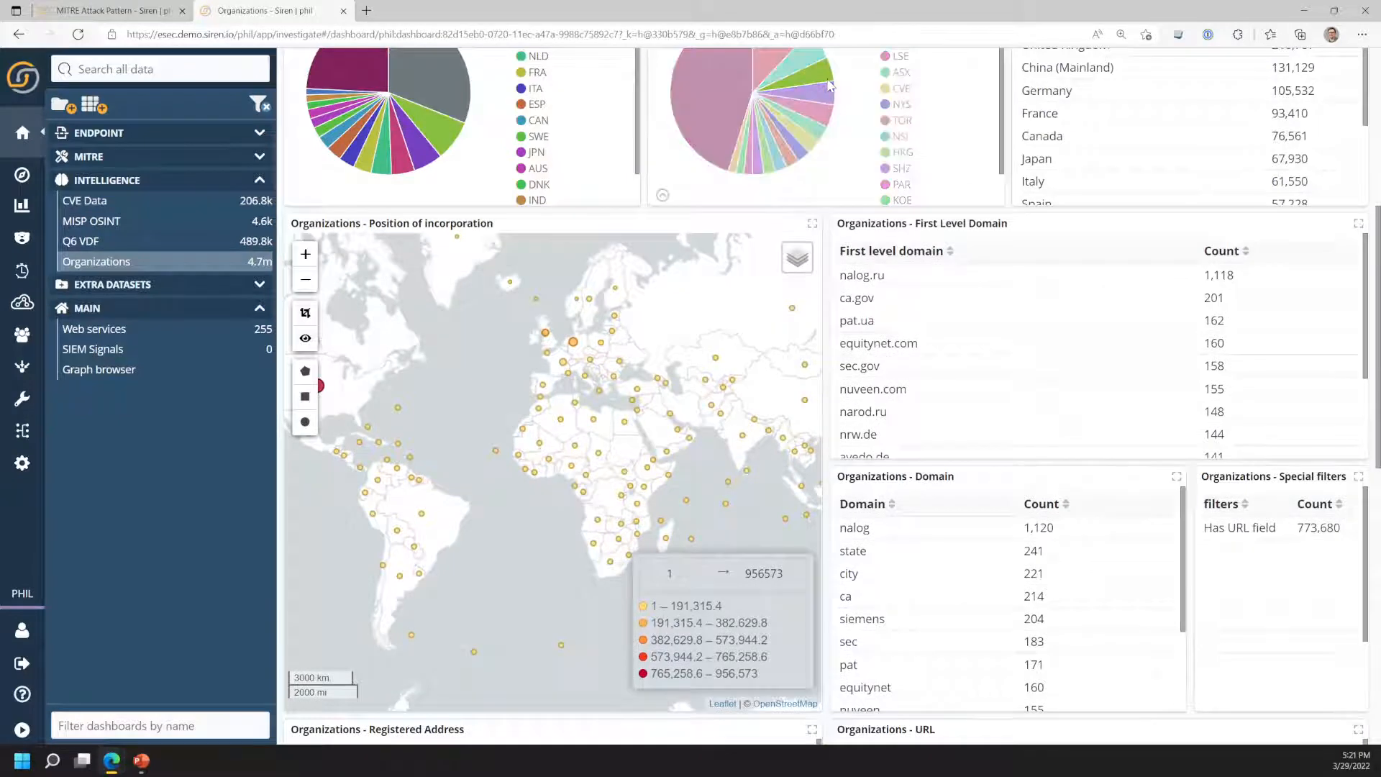
pyautogui.scroll(-2, 829, 85)
pyautogui.scroll(2, 829, 85)
pyautogui.scroll(-5, 830, 85)
pyautogui.scroll(-5, 828, 85)
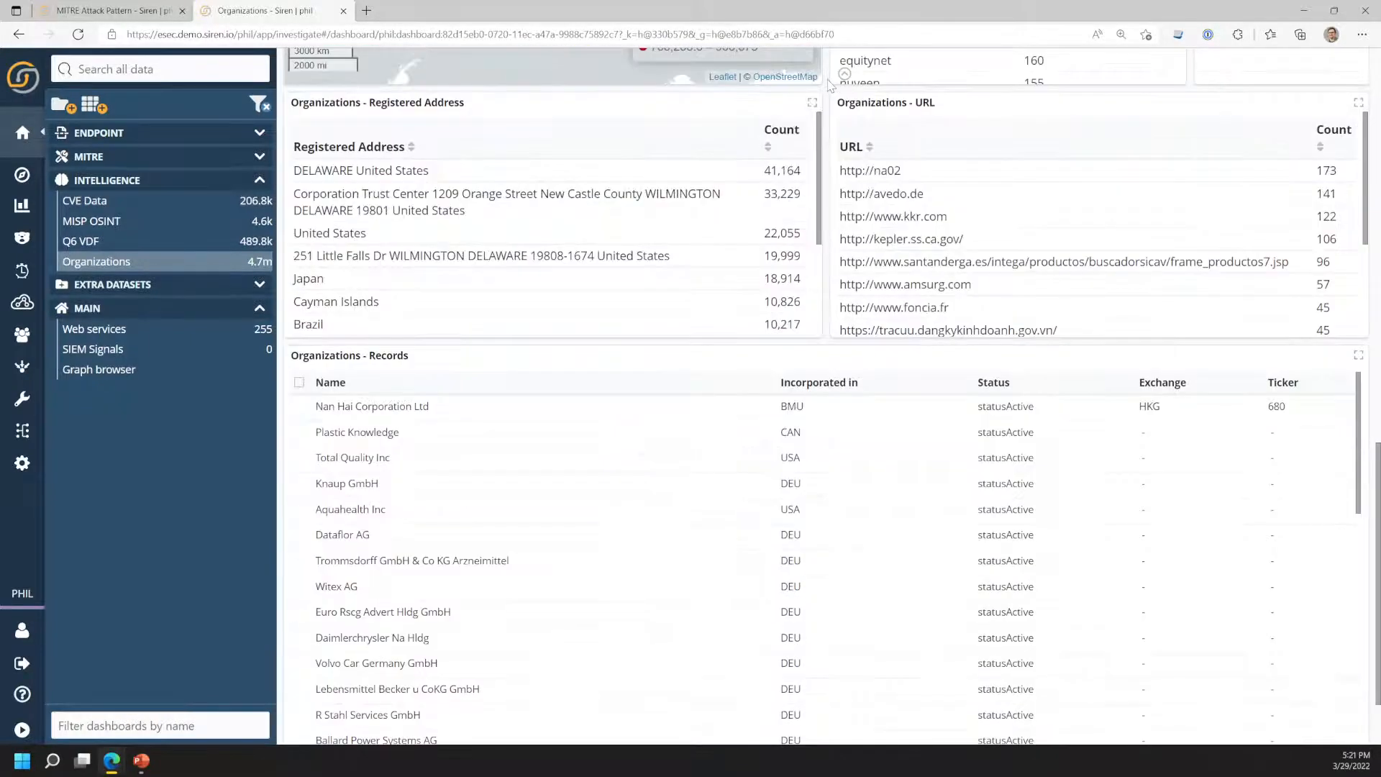
pyautogui.scroll(10, 829, 84)
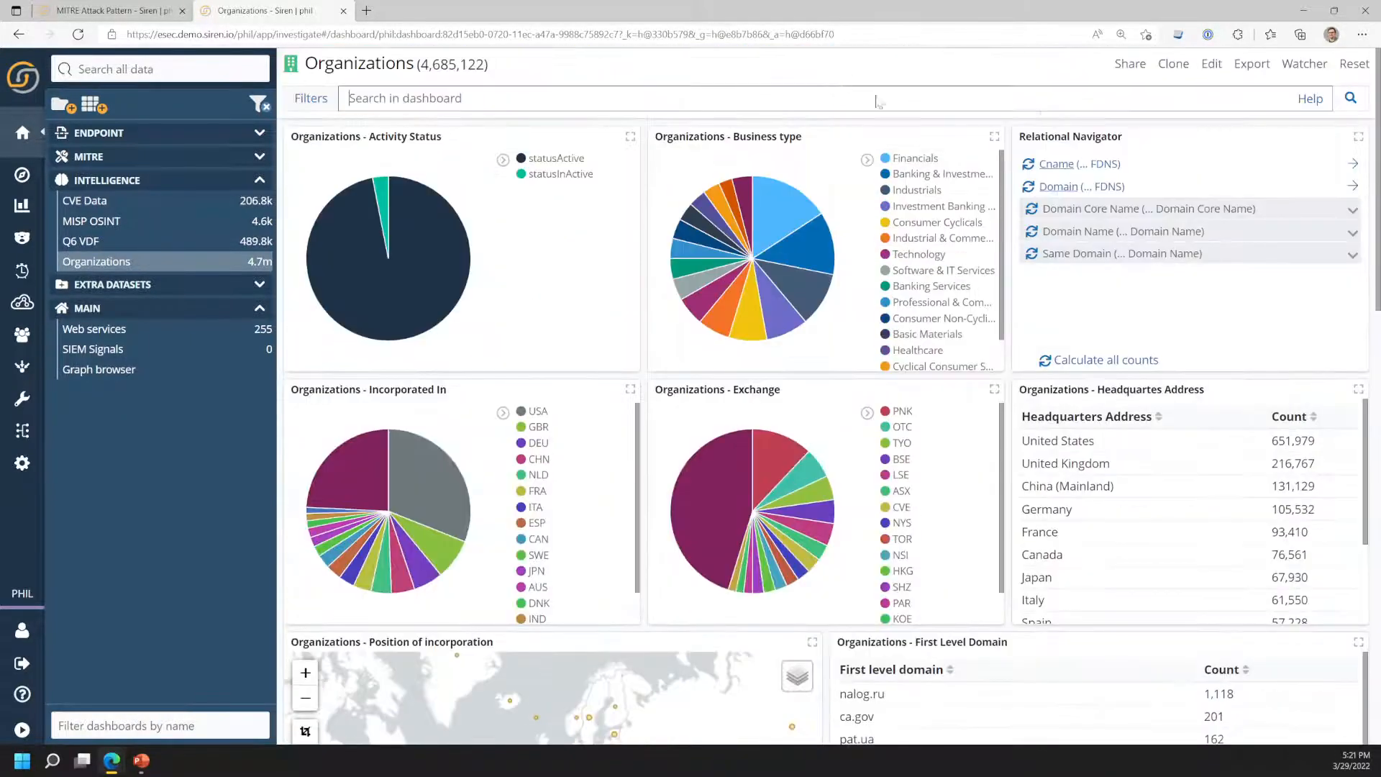
# - Expand the Organizations dashboard's Domain Core Name relation, then open the Q6 VDF dashboard and review it down to its records
pyautogui.click(1084, 220)
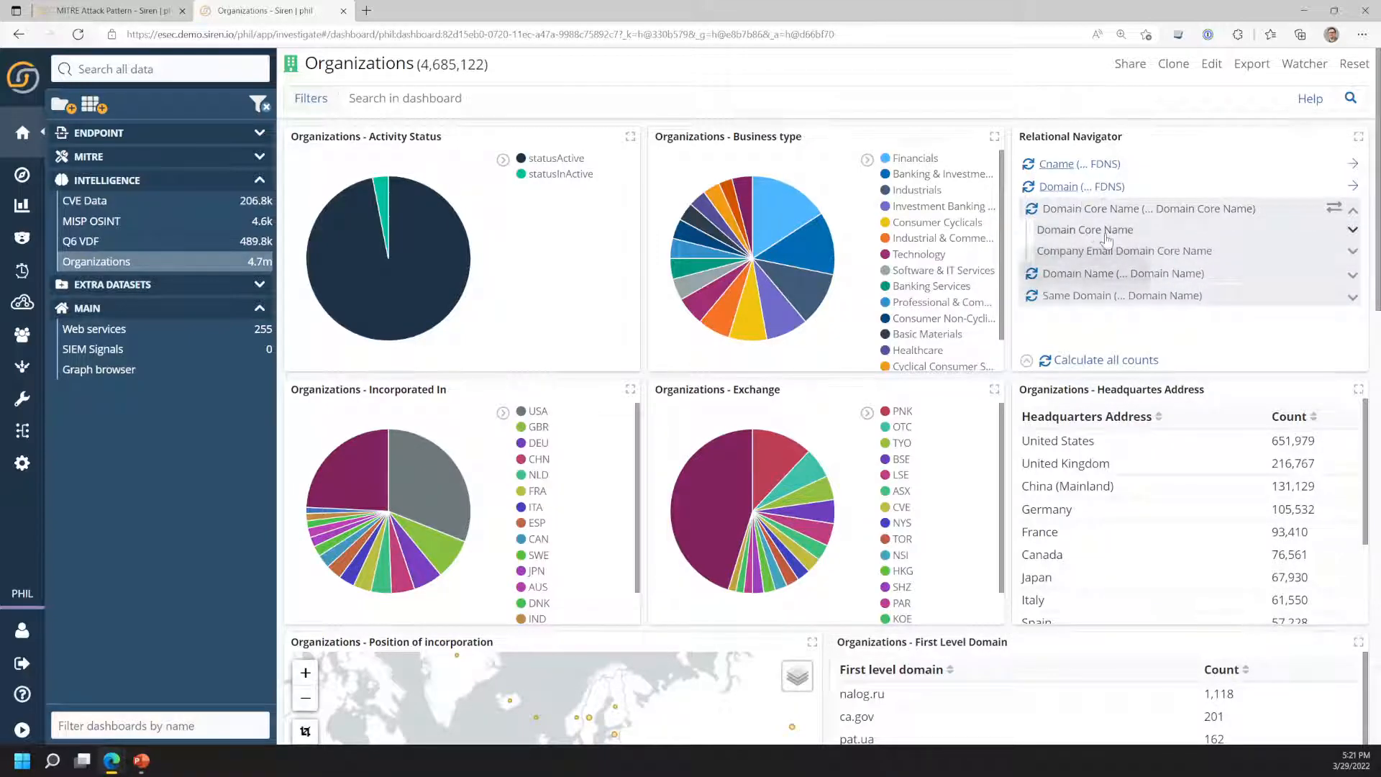
pyautogui.click(159, 245)
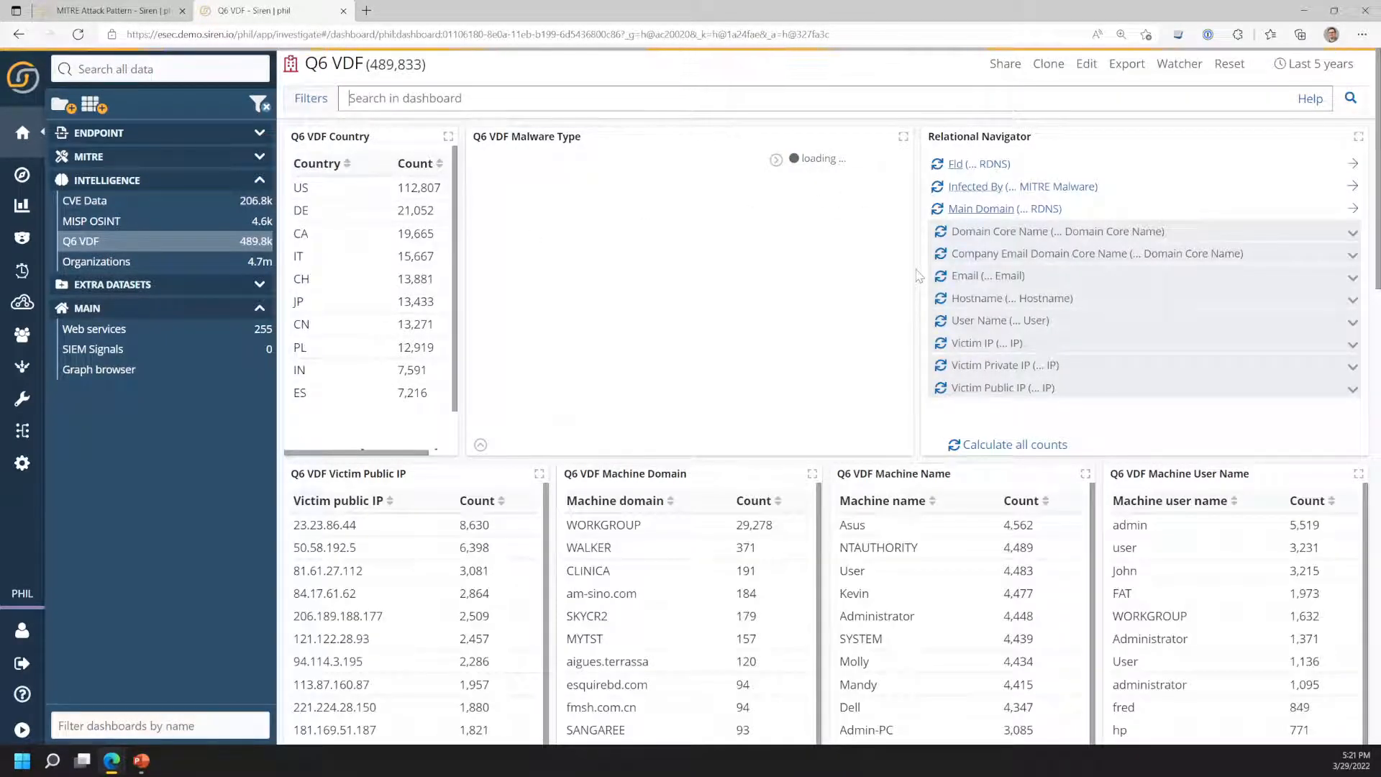
pyautogui.scroll(-3, 919, 275)
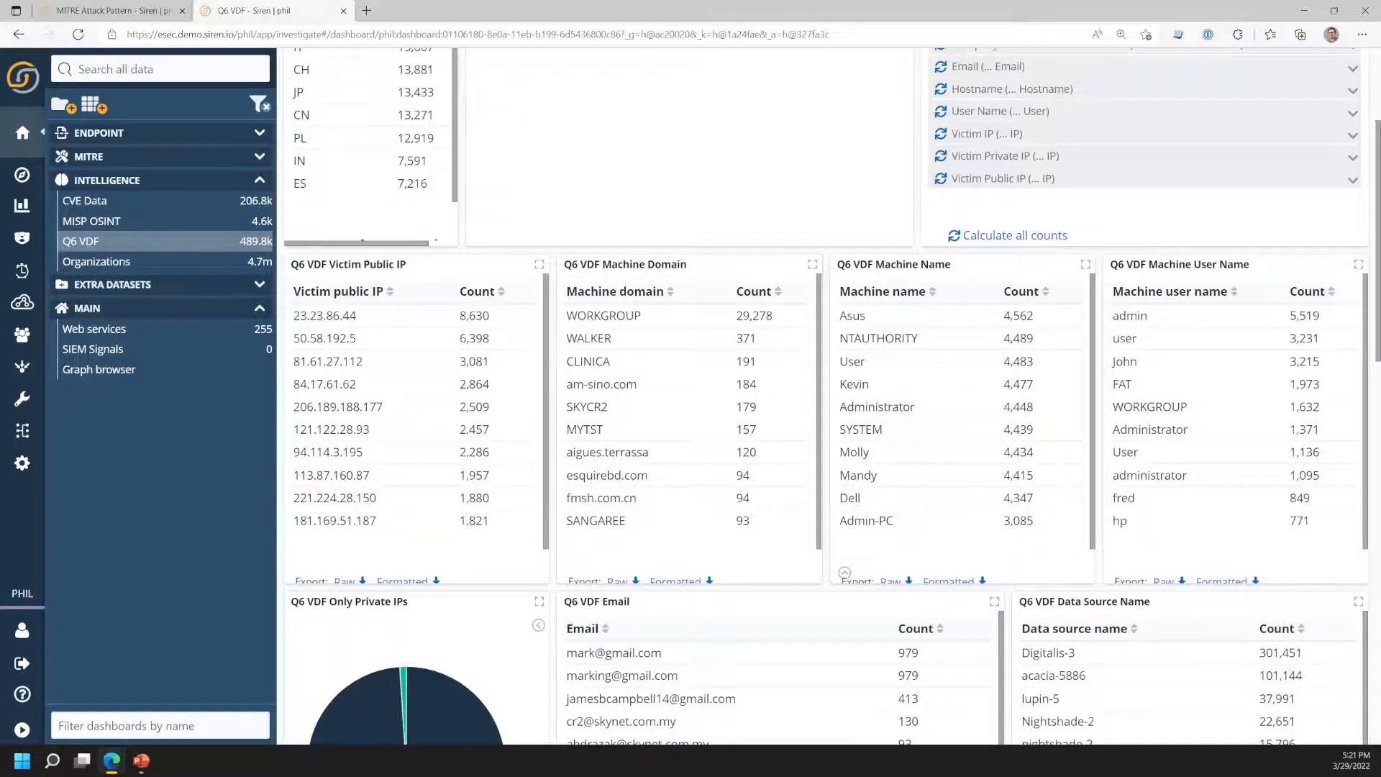
pyautogui.scroll(-10, 919, 276)
pyautogui.scroll(-1, 919, 277)
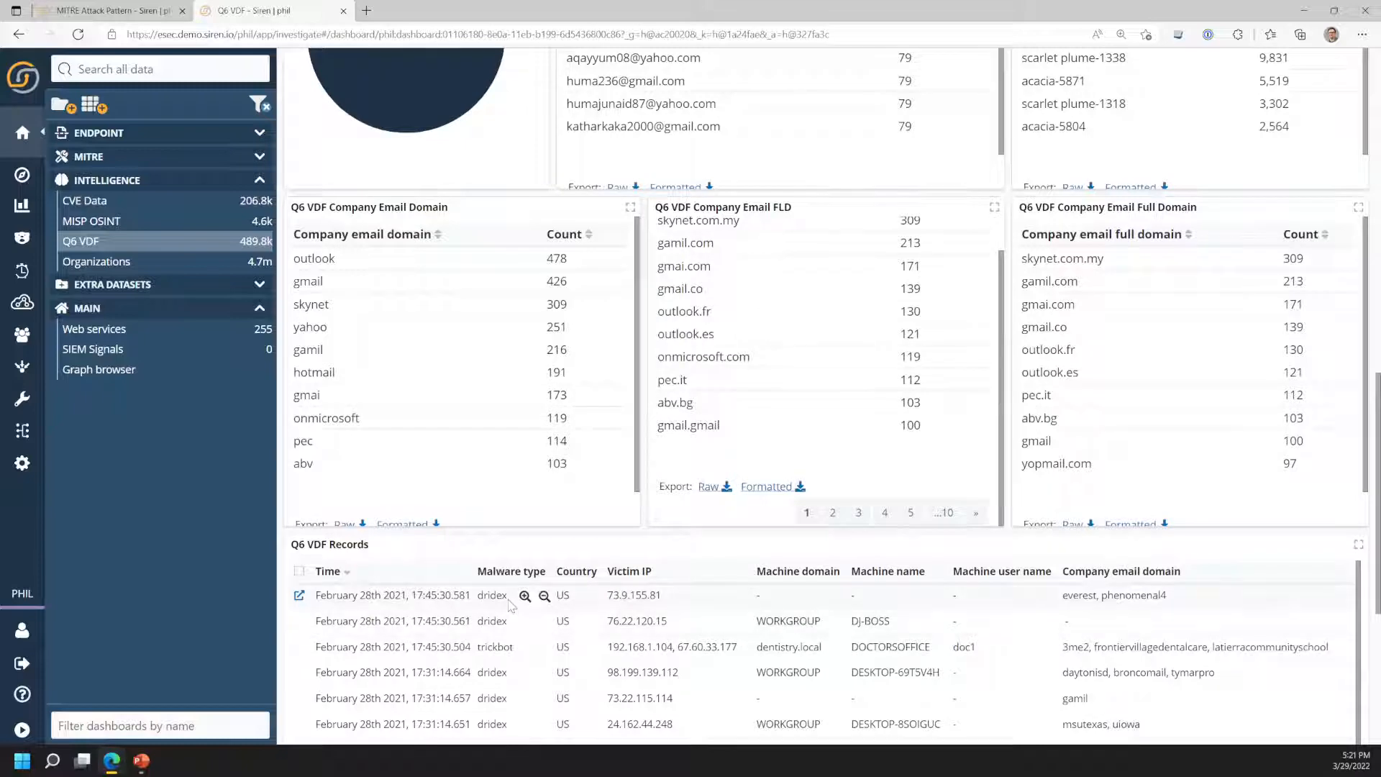
# - Open the first dridex record in Q6 VDF Records, review its main and other fields, and close it
pyautogui.click(299, 595)
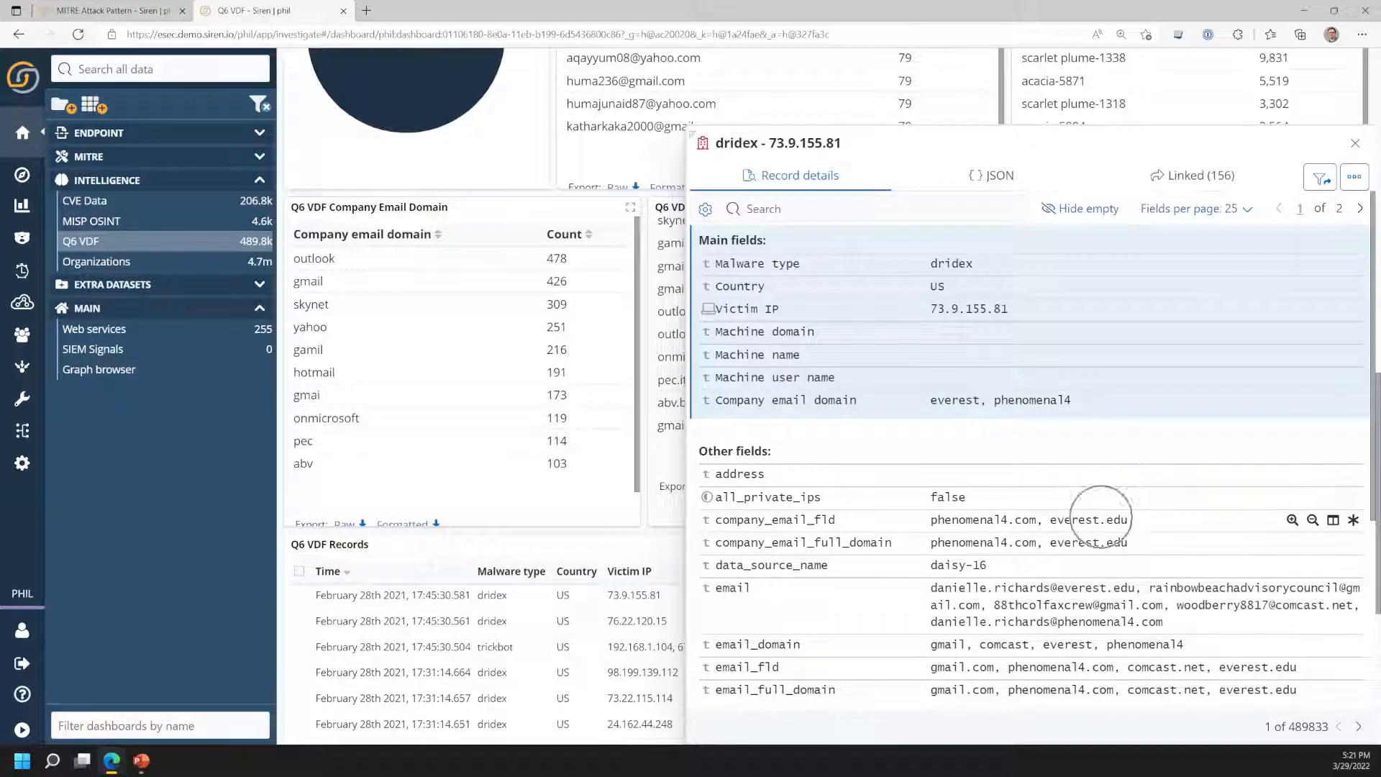
pyautogui.scroll(-2, 1014, 597)
pyautogui.scroll(-1, 1014, 599)
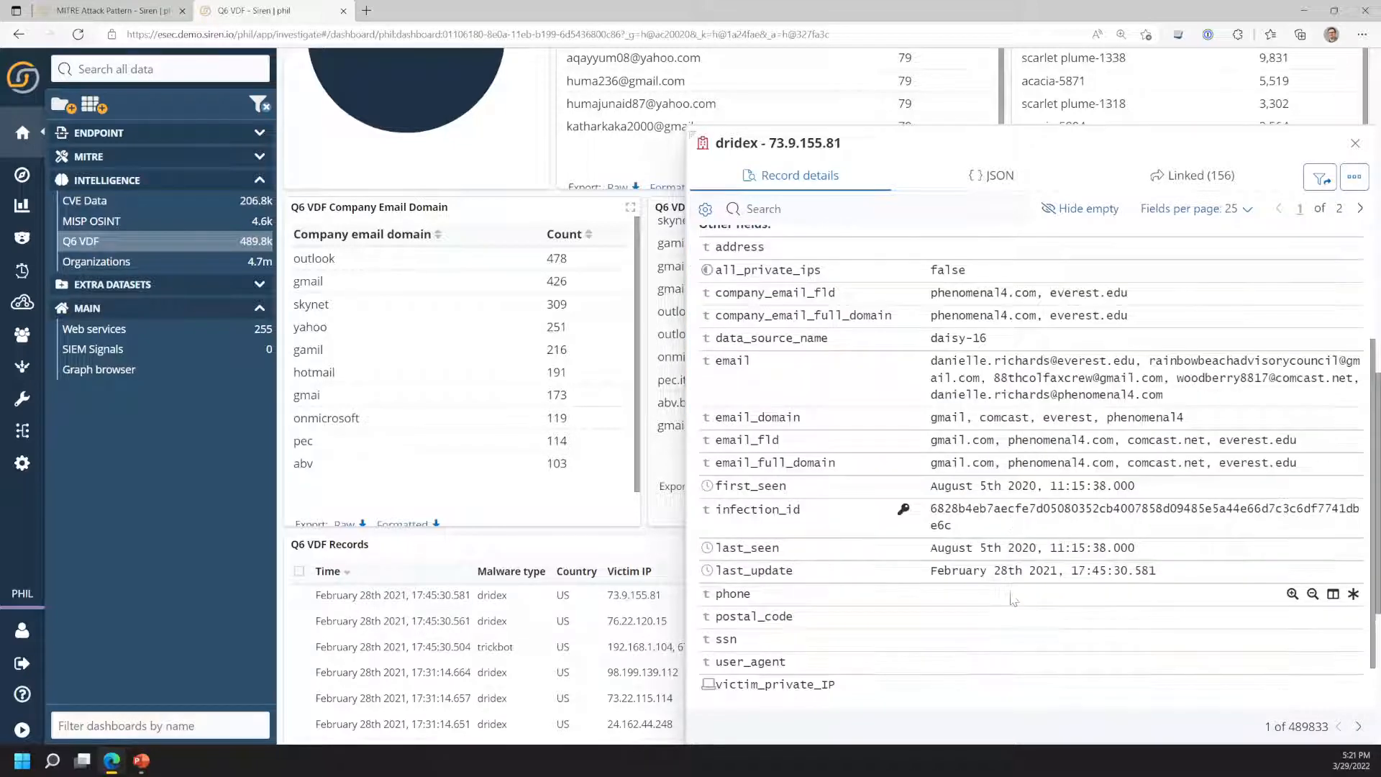
pyautogui.scroll(3, 1015, 600)
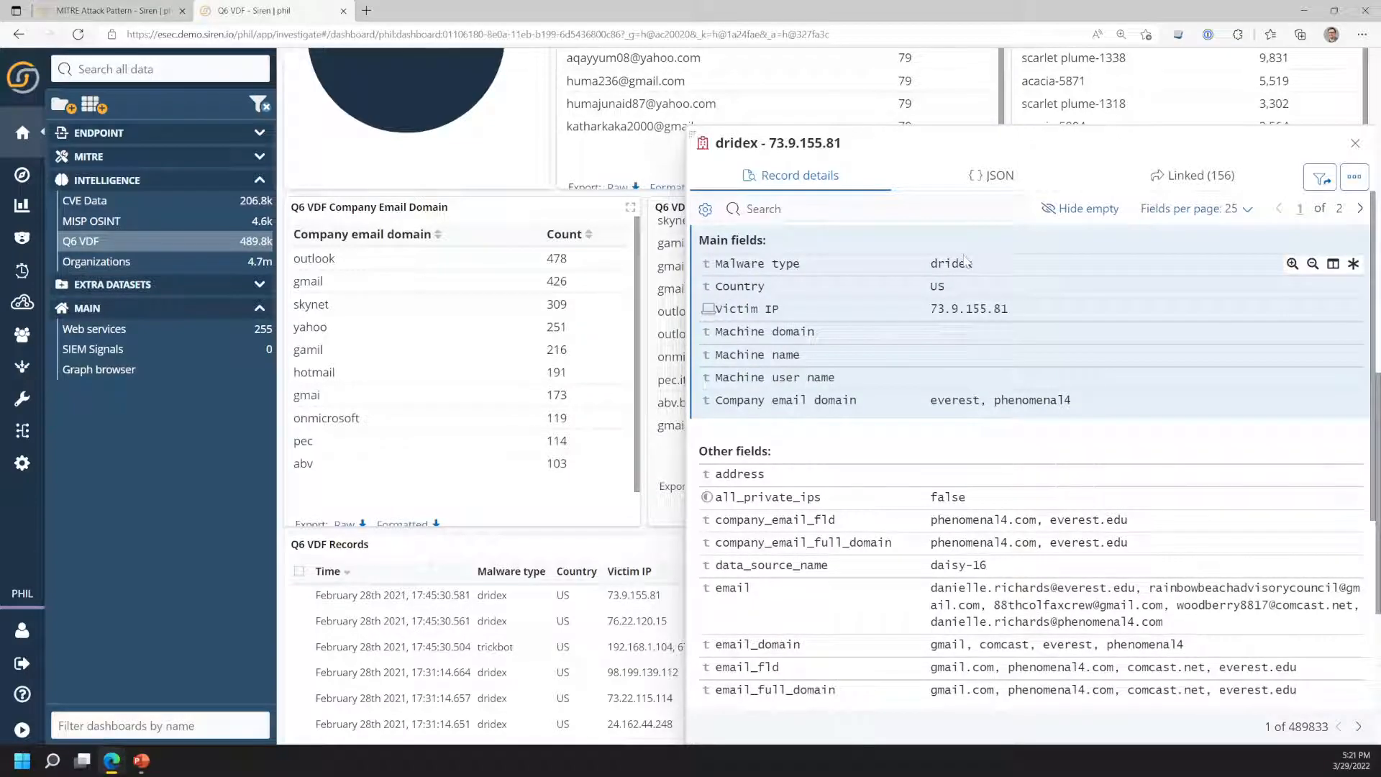
pyautogui.click(1355, 143)
# - Expand the Q6 VDF Domain Core Name relation, calculate its Organizations count, and follow that relation to the Organizations dashboard
pyautogui.scroll(7, 1264, 148)
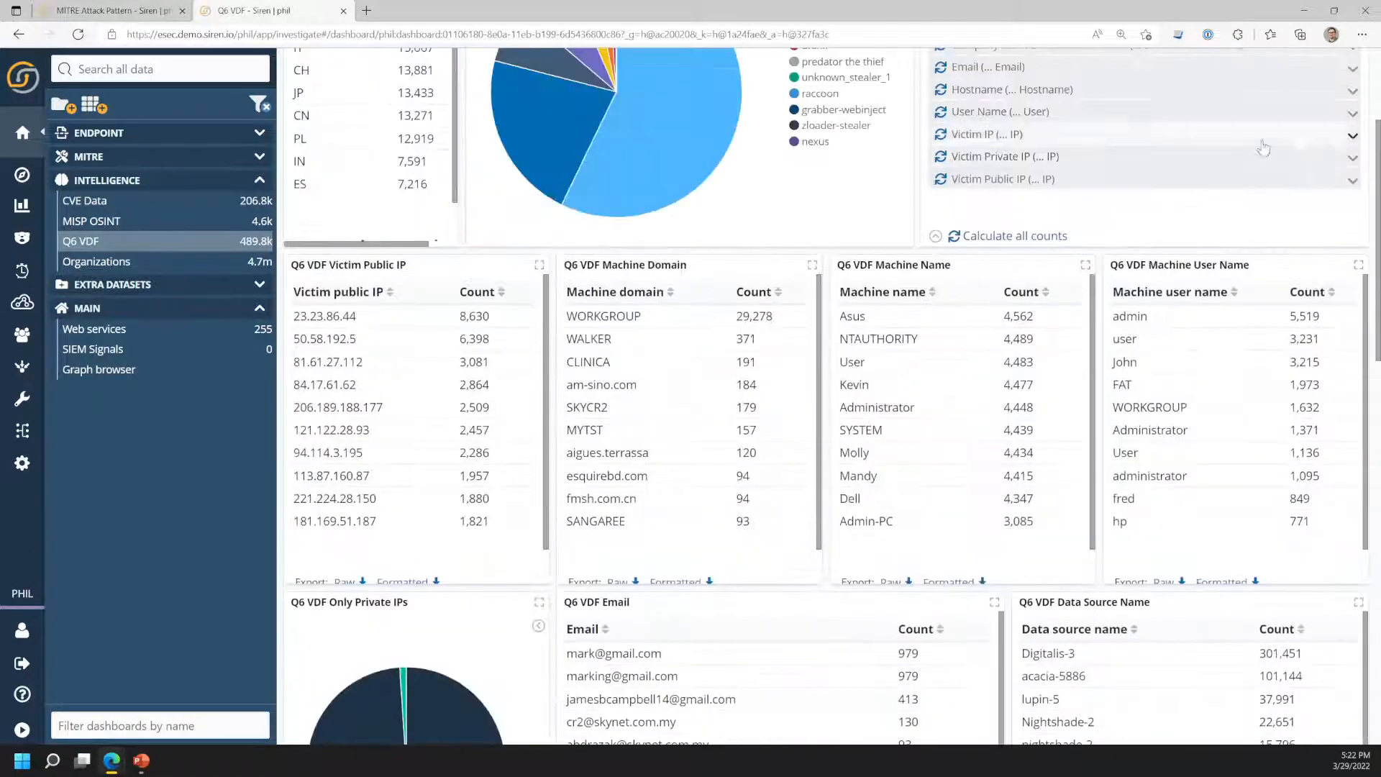
pyautogui.scroll(3, 1264, 148)
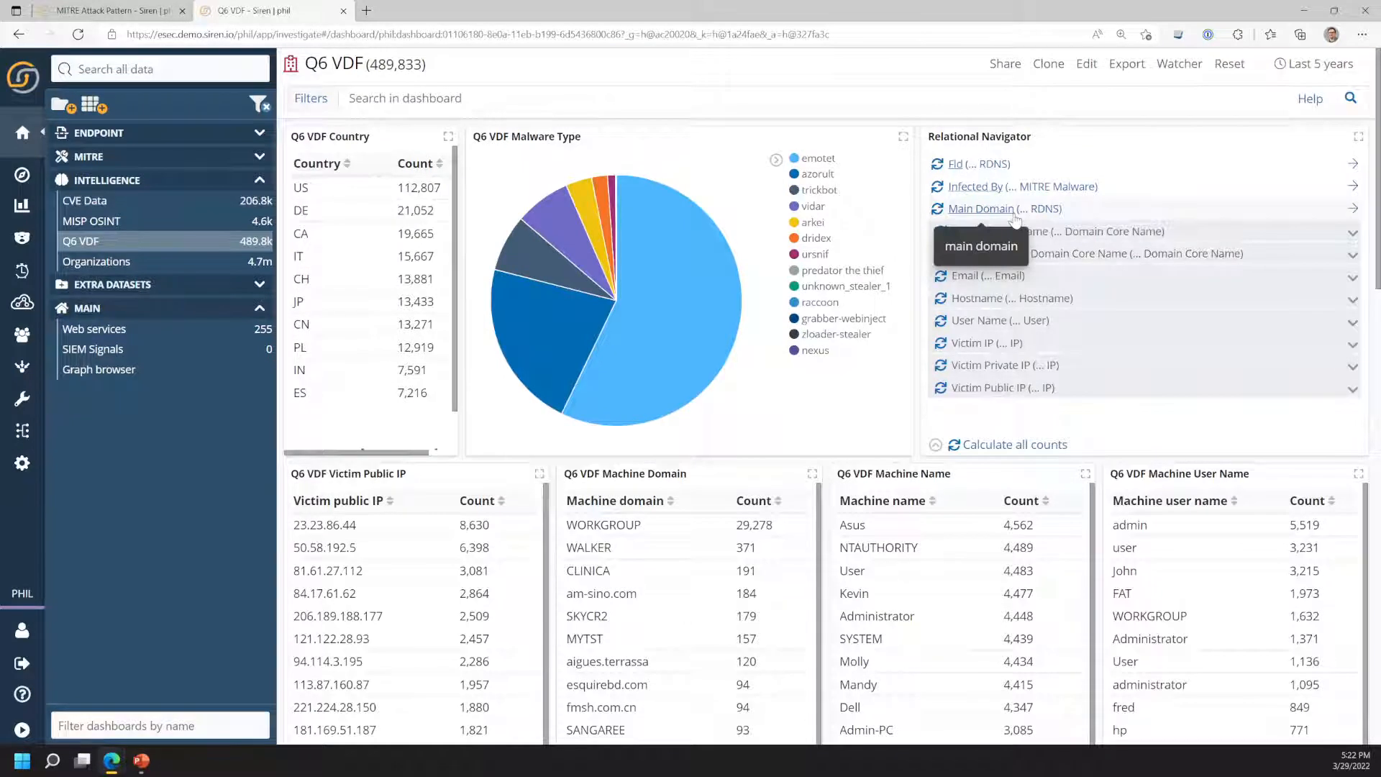
pyautogui.click(1004, 231)
pyautogui.click(985, 253)
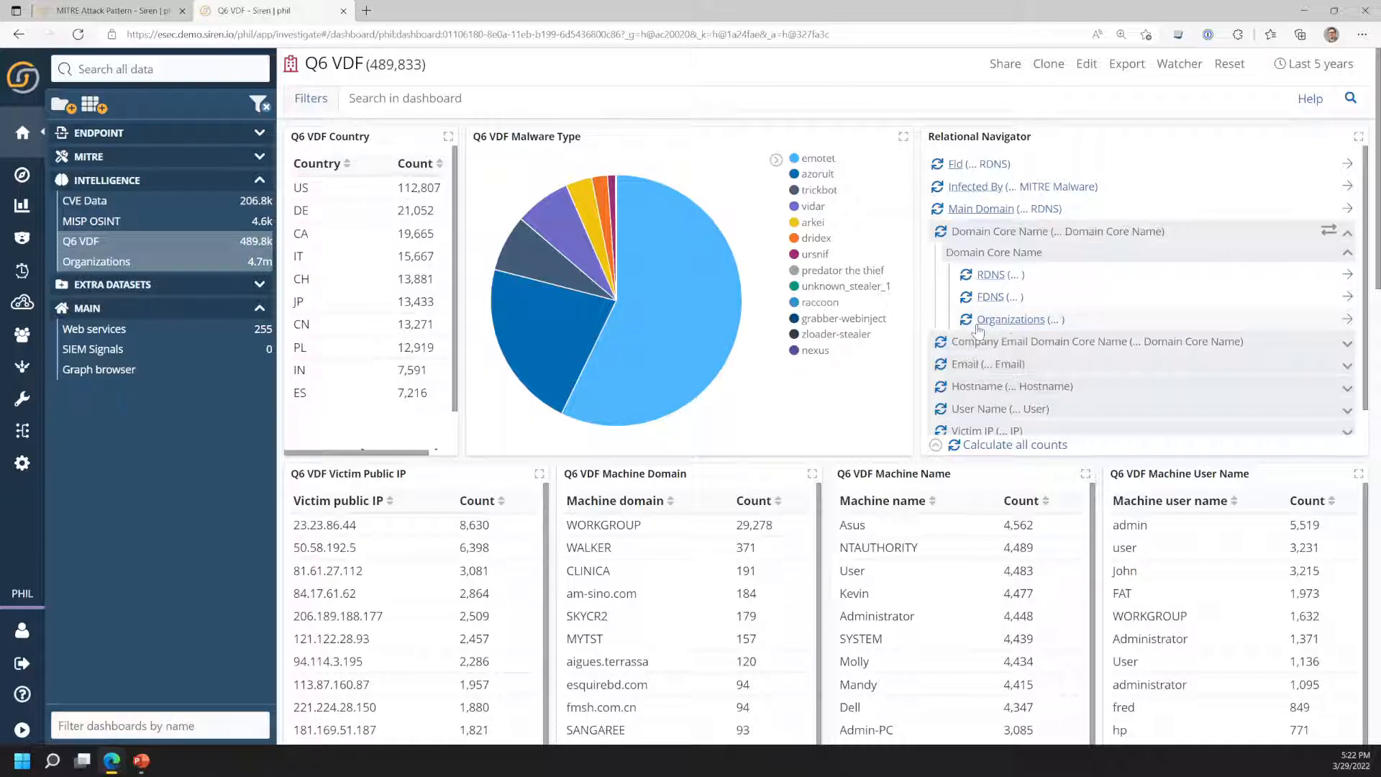
pyautogui.click(969, 323)
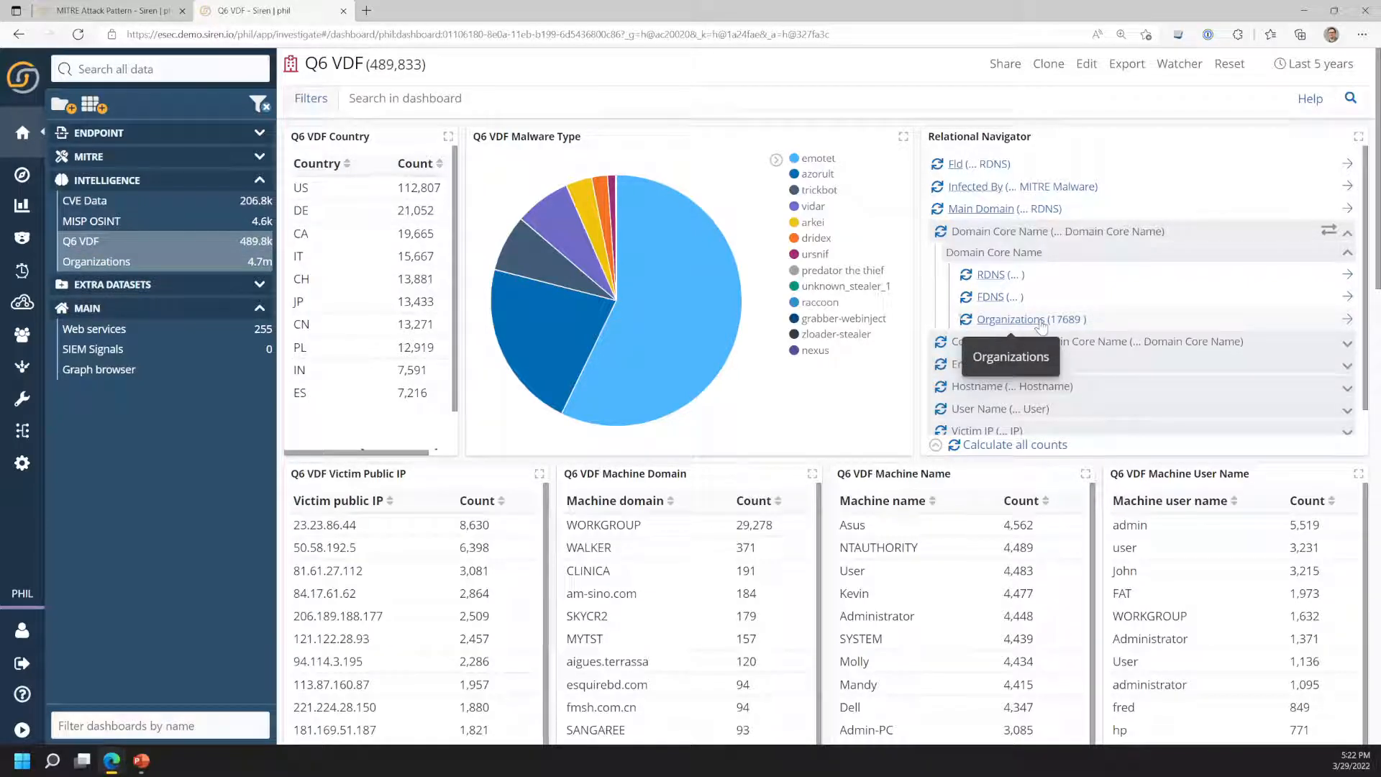
pyautogui.click(1011, 319)
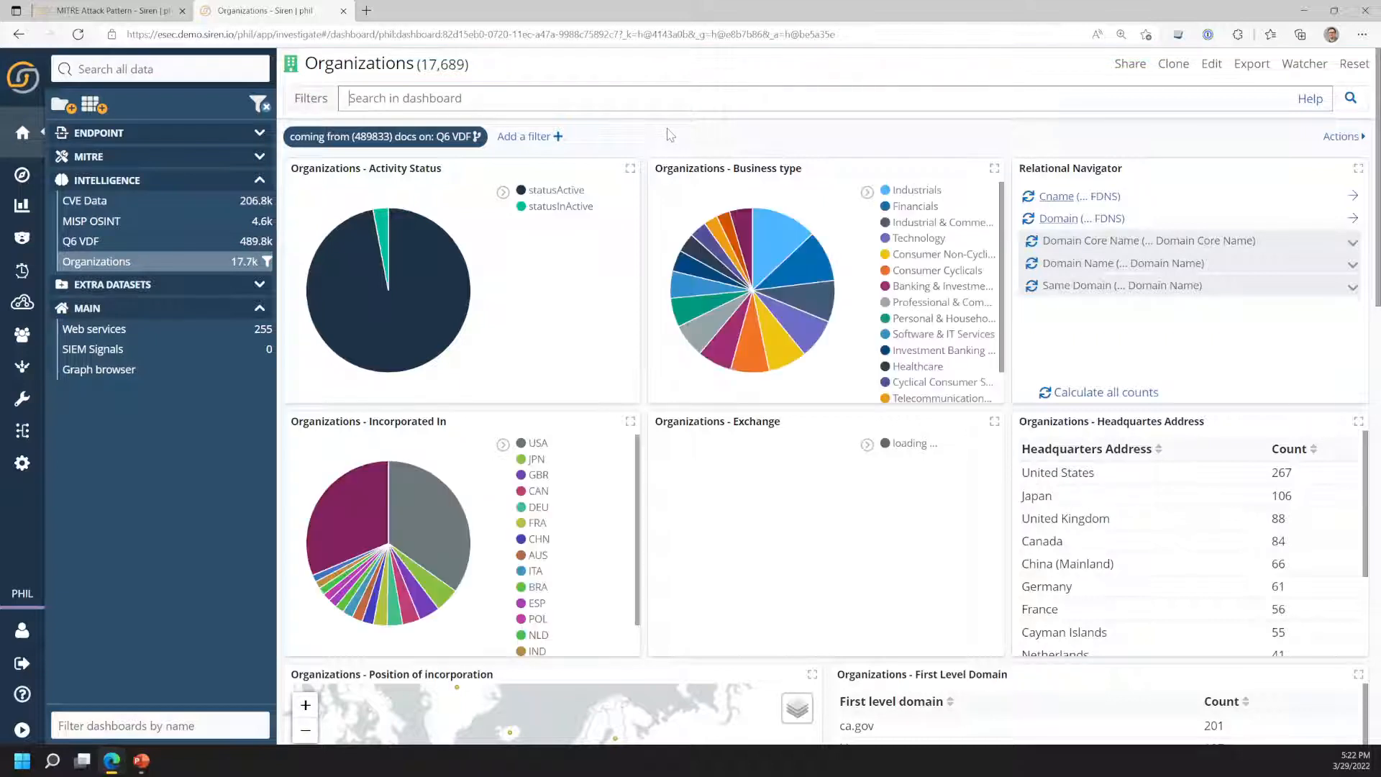
# - Clear the filters on all dashboards and collapse the Intelligence dashboard group
pyautogui.moveTo(408, 138)
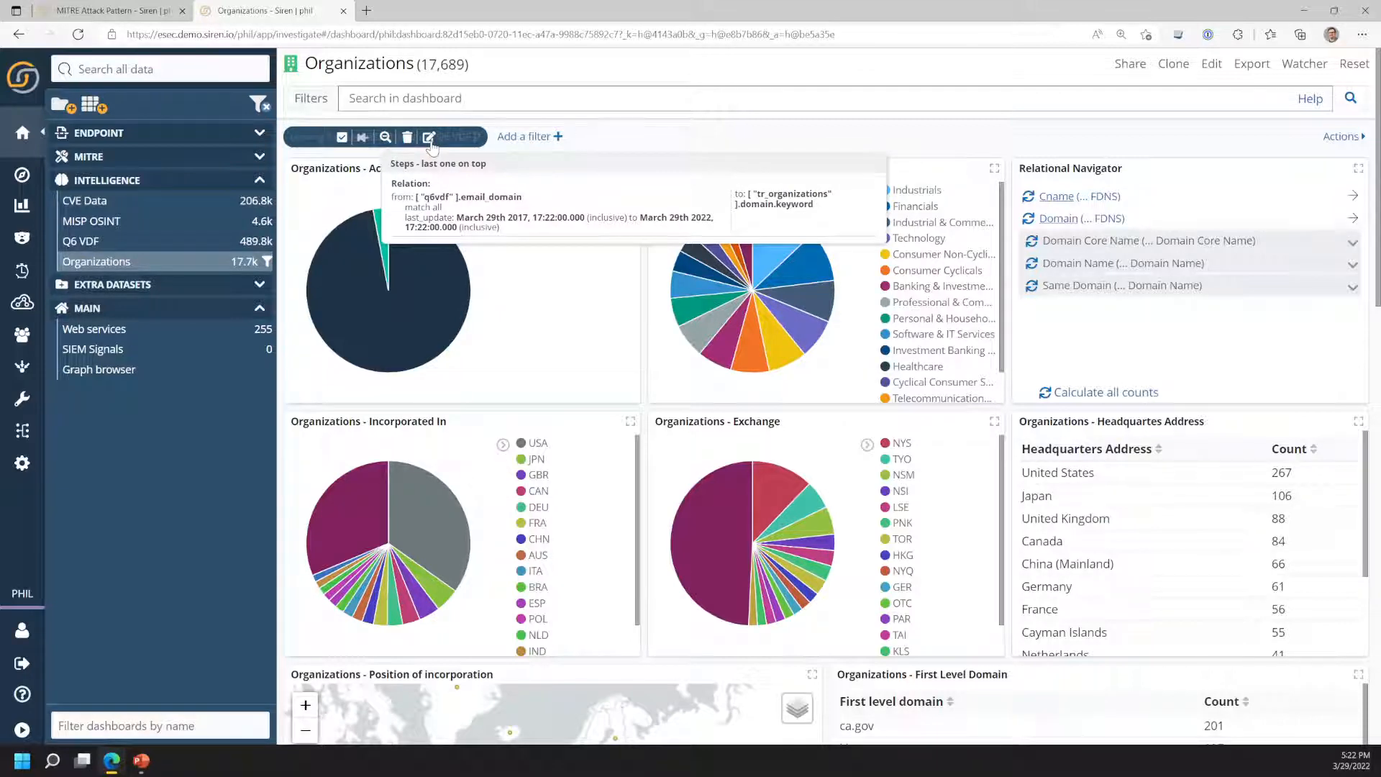
pyautogui.click(259, 105)
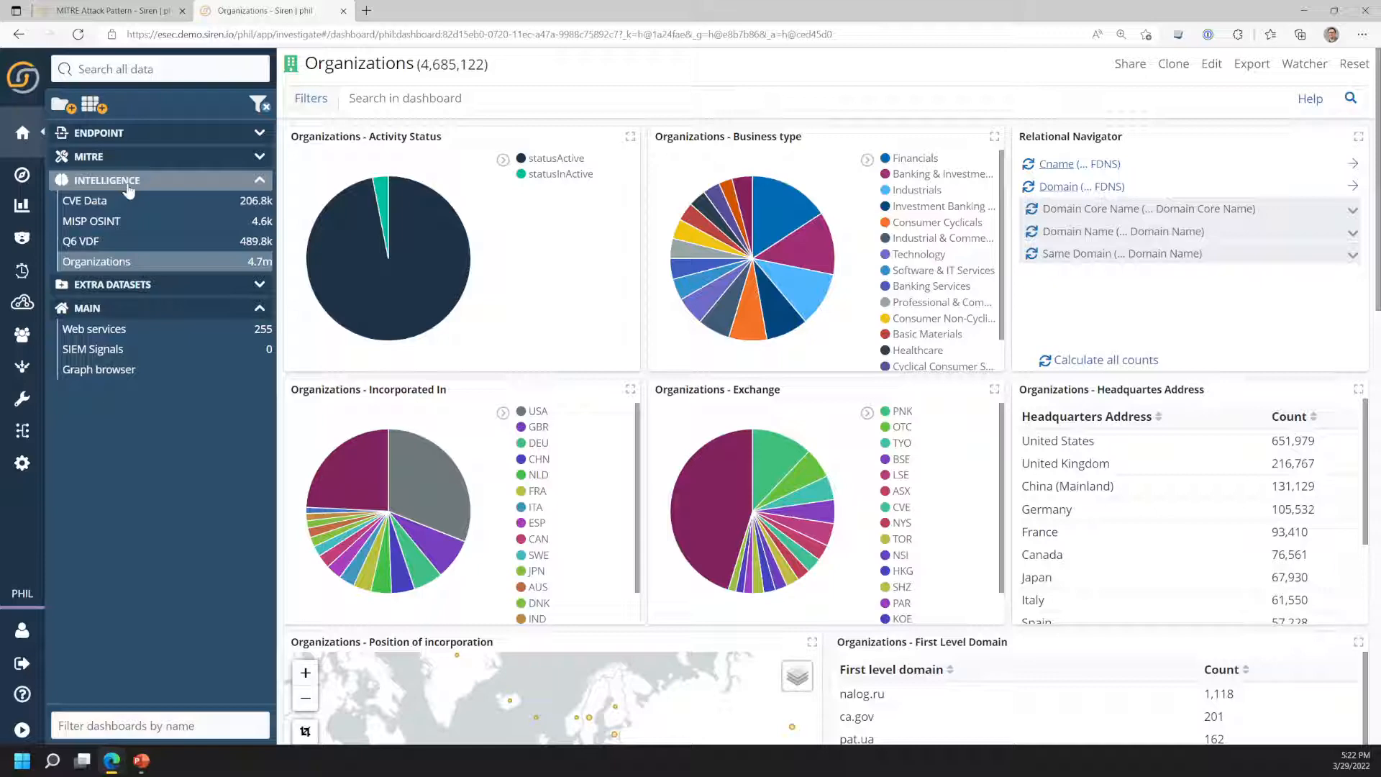
pyautogui.click(128, 184)
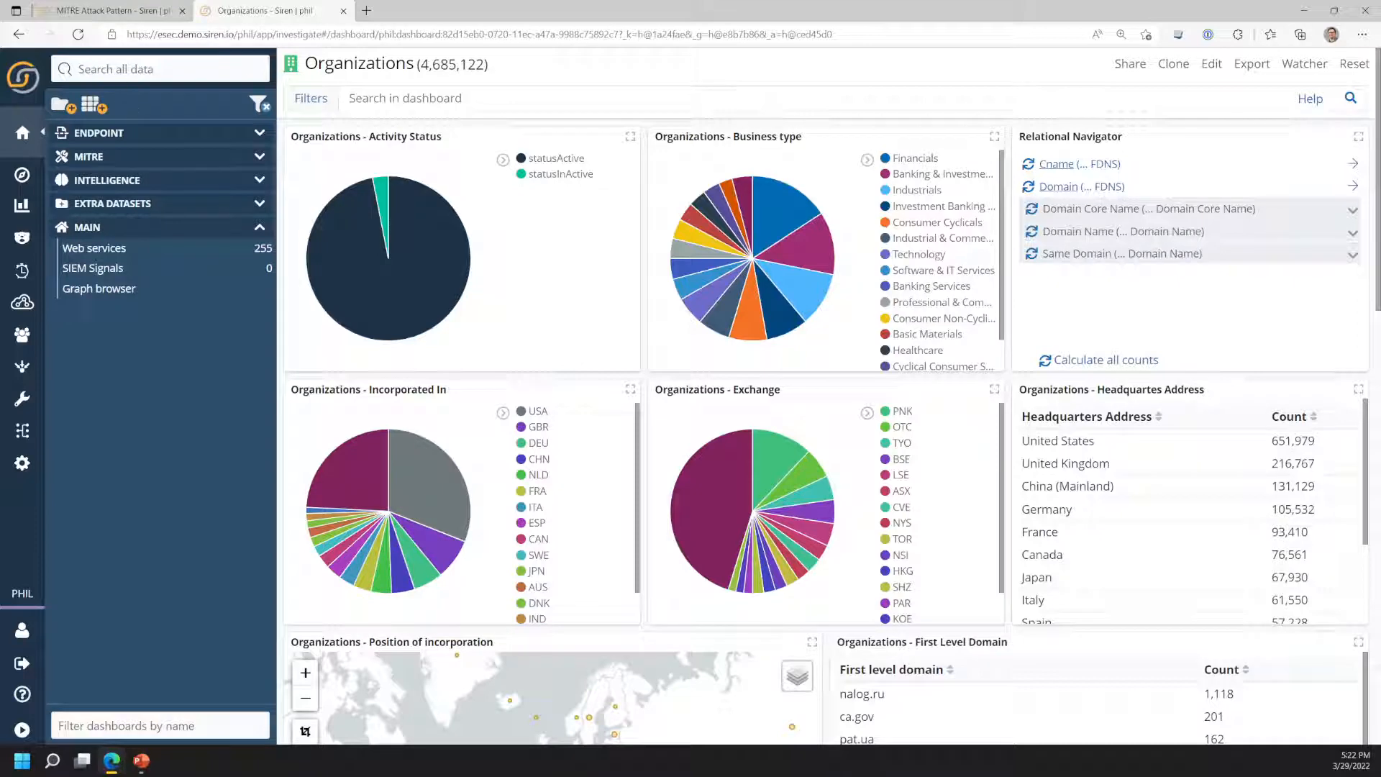
# - Search all entity tables for "General Motors and open the General Motors Co record
pyautogui.click(144, 69)
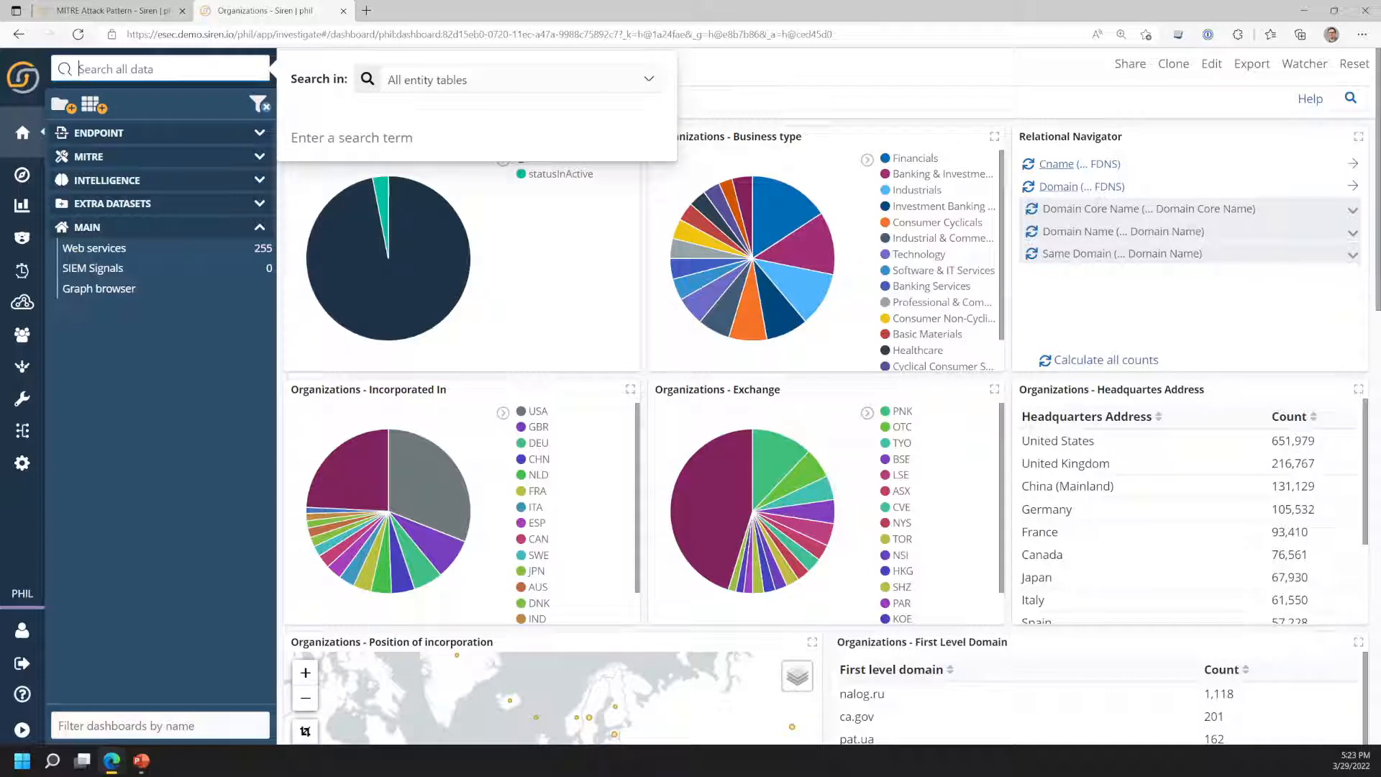
pyautogui.write("'")
pyautogui.write('Ger')
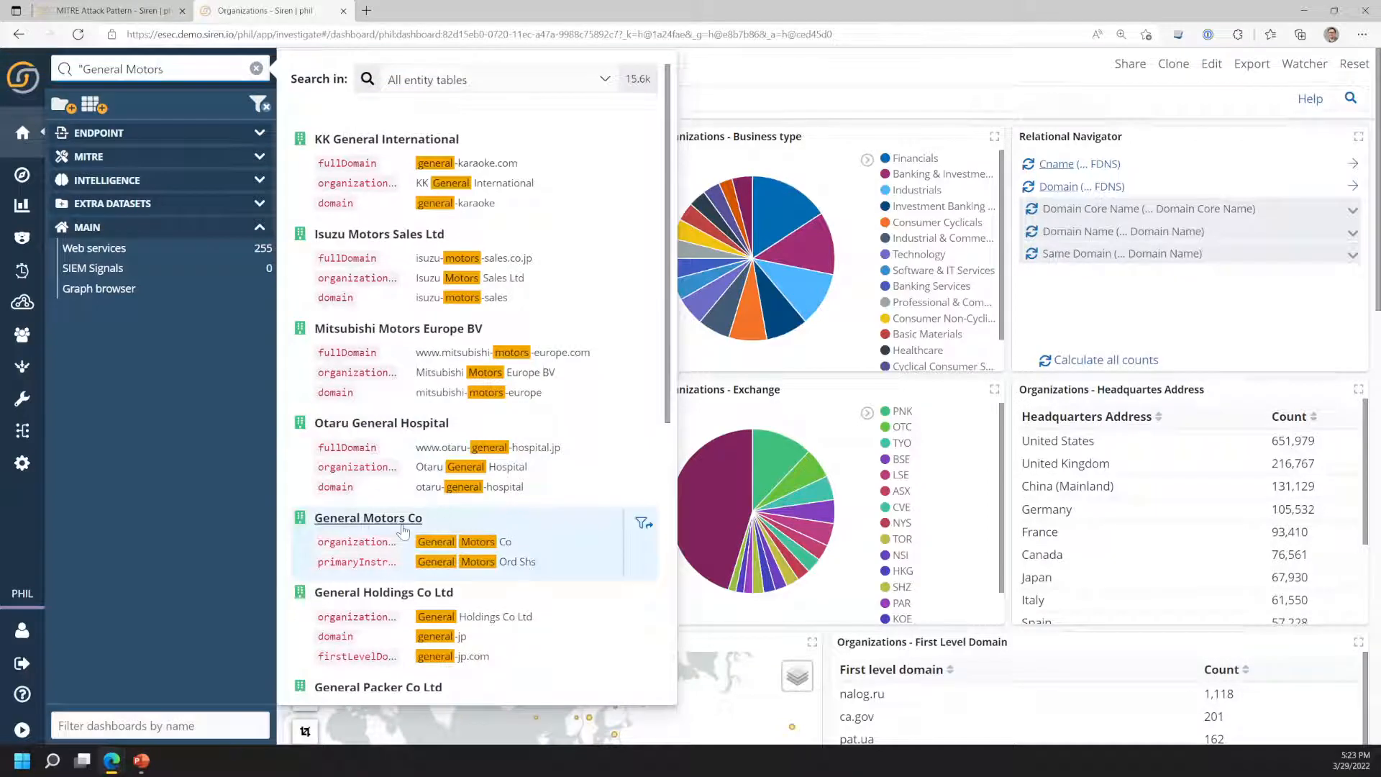
pyautogui.click(401, 529)
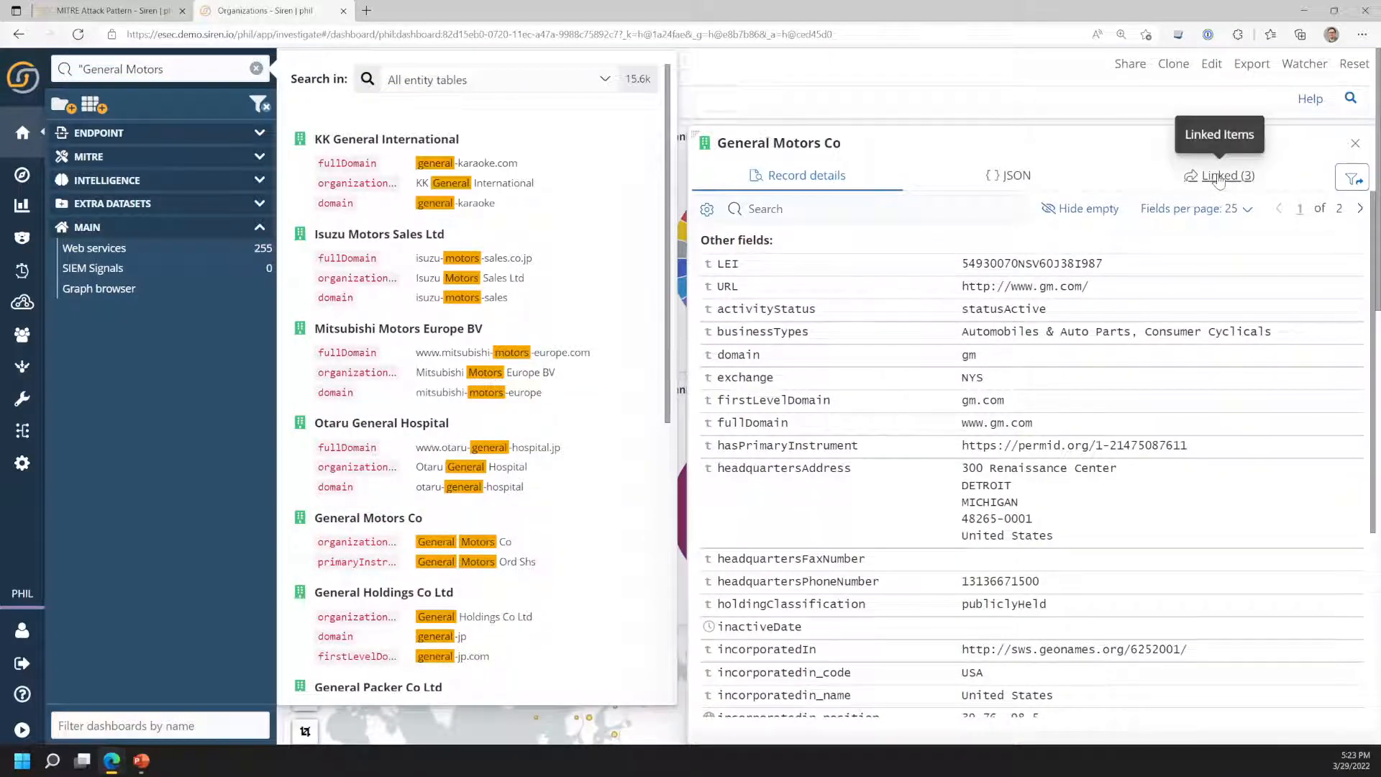
# - Show General Motors Co's linked items, expand the gm domain core name, and review its linked organizations before collapsing that list
pyautogui.click(1220, 180)
pyautogui.click(876, 214)
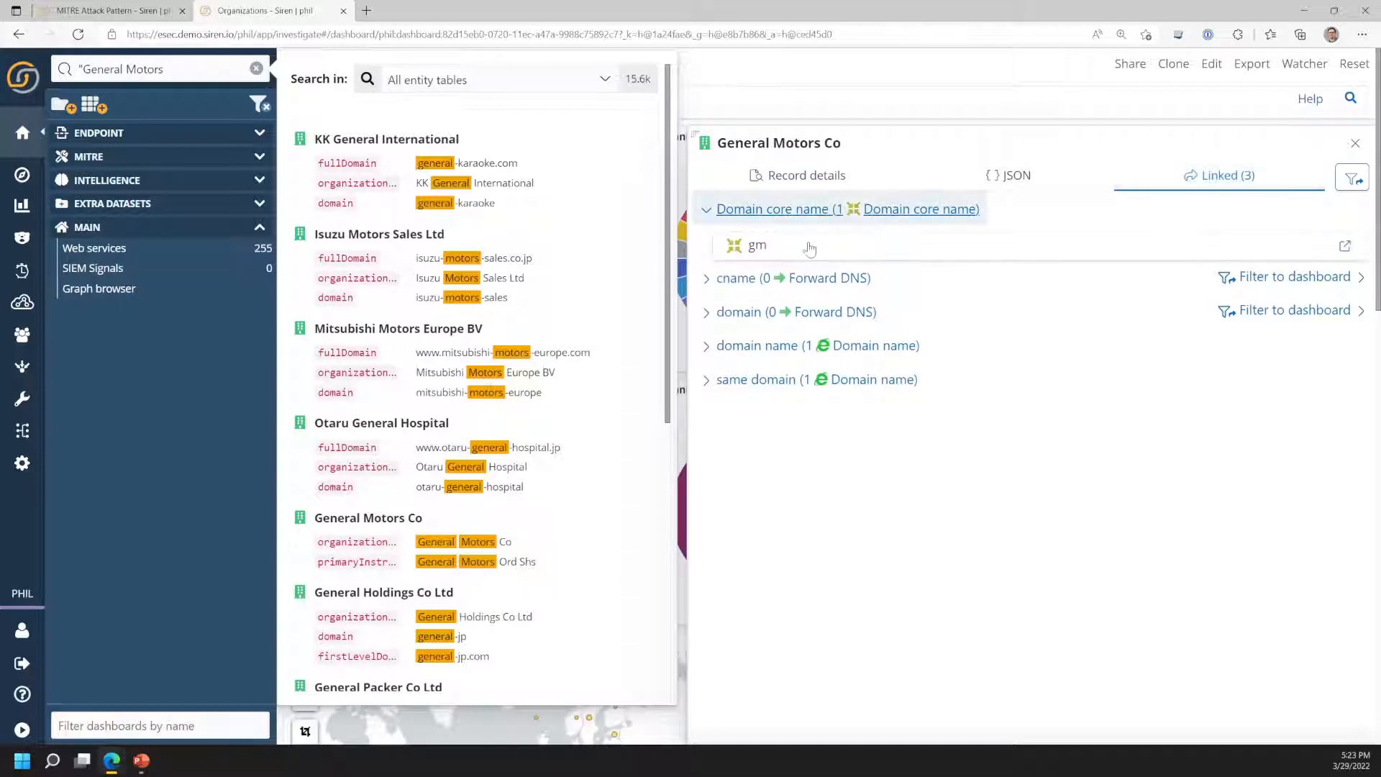
pyautogui.click(891, 432)
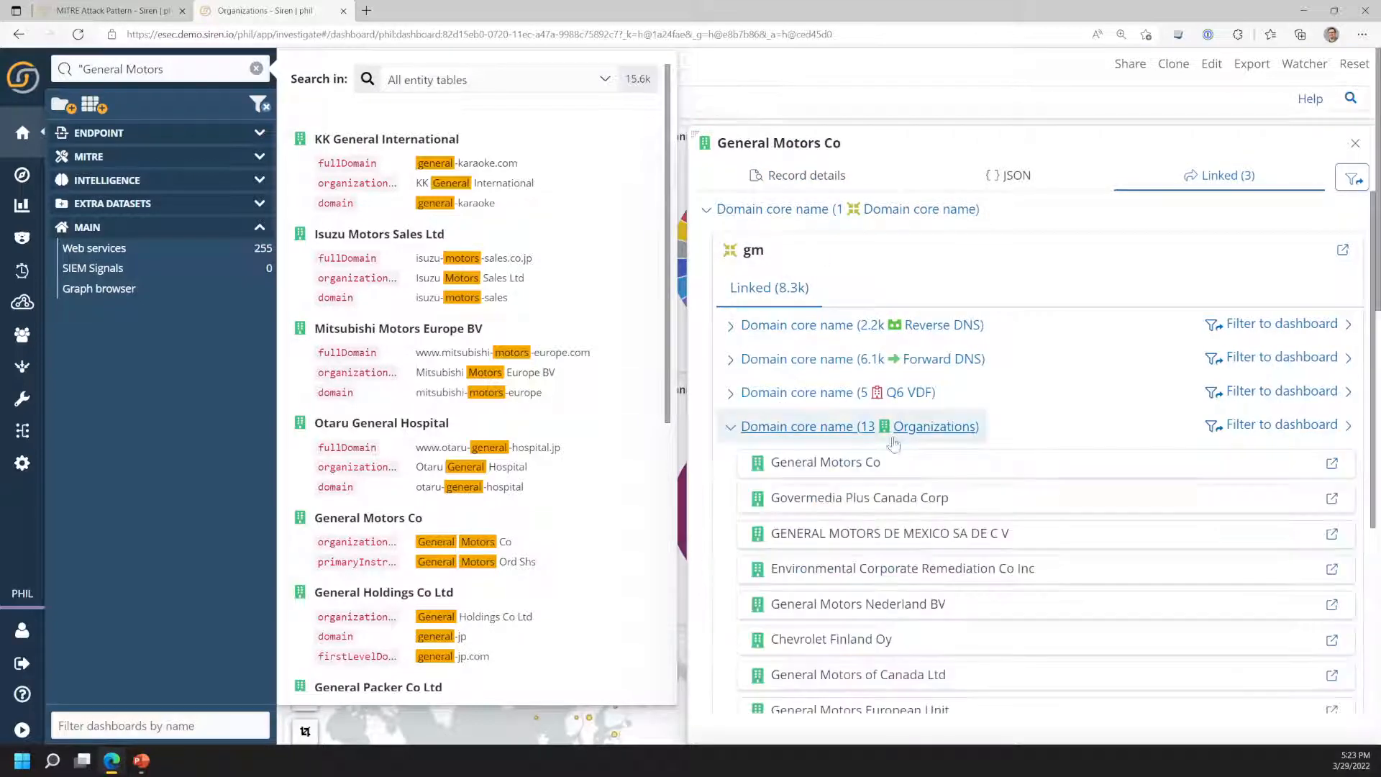
pyautogui.scroll(3, 886, 485)
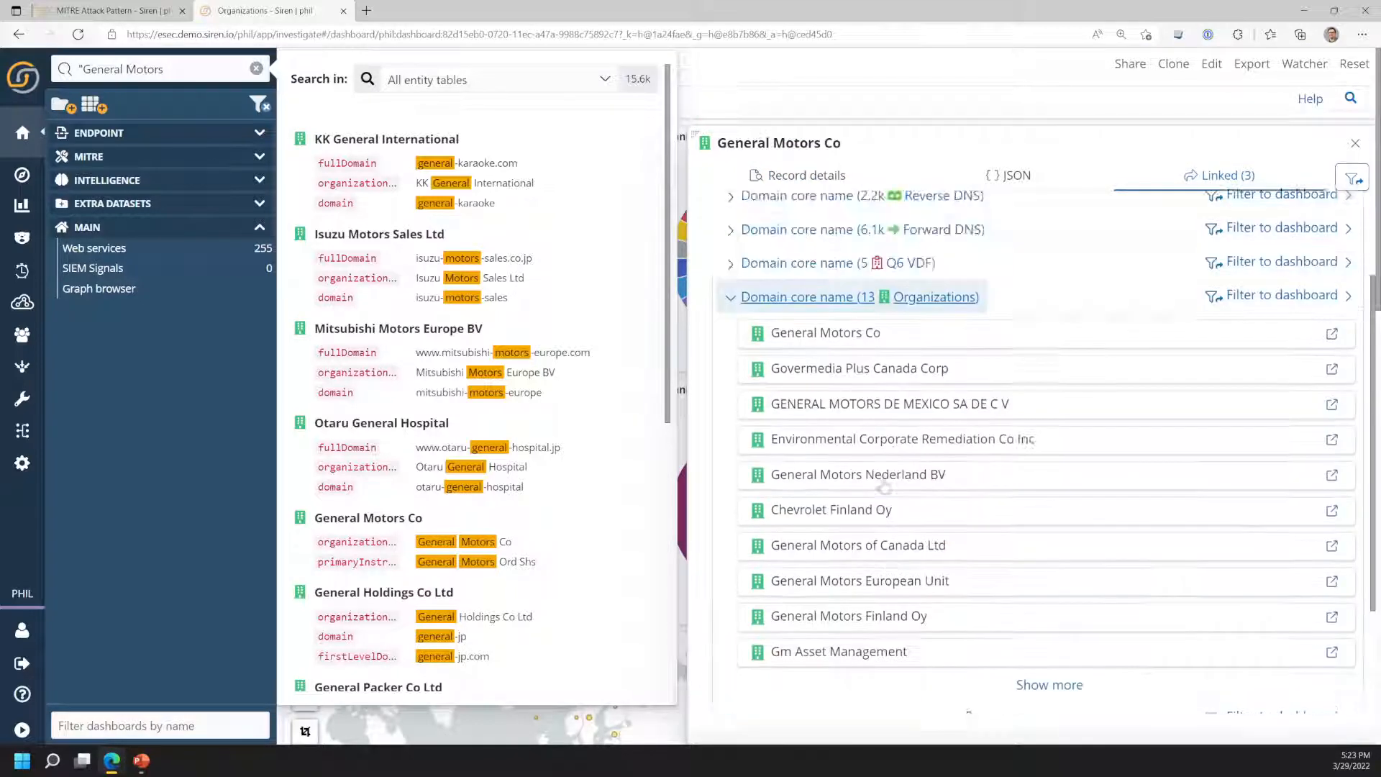
pyautogui.click(884, 428)
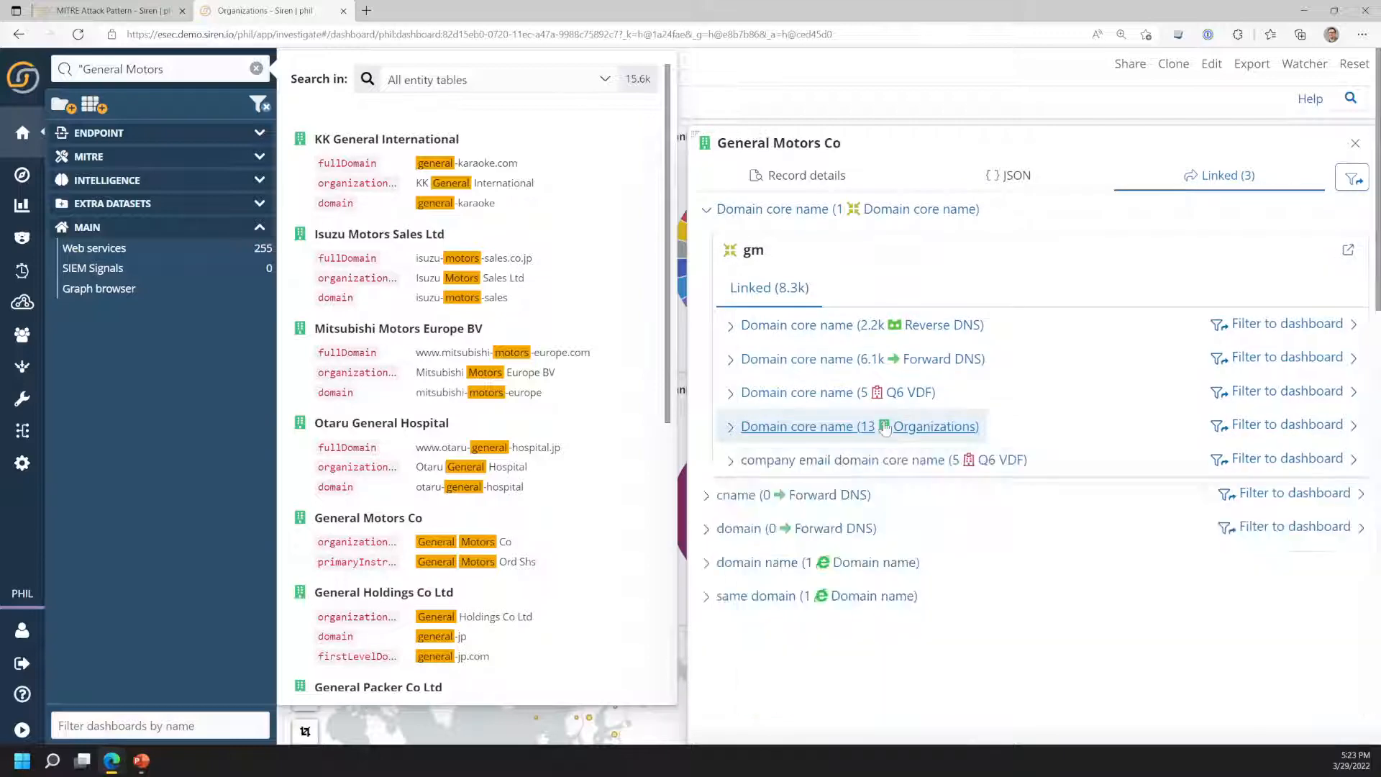
# - Expand the Q6 VDF records linked to gm and show the linked items of the trickbot,emotet record
pyautogui.click(859, 395)
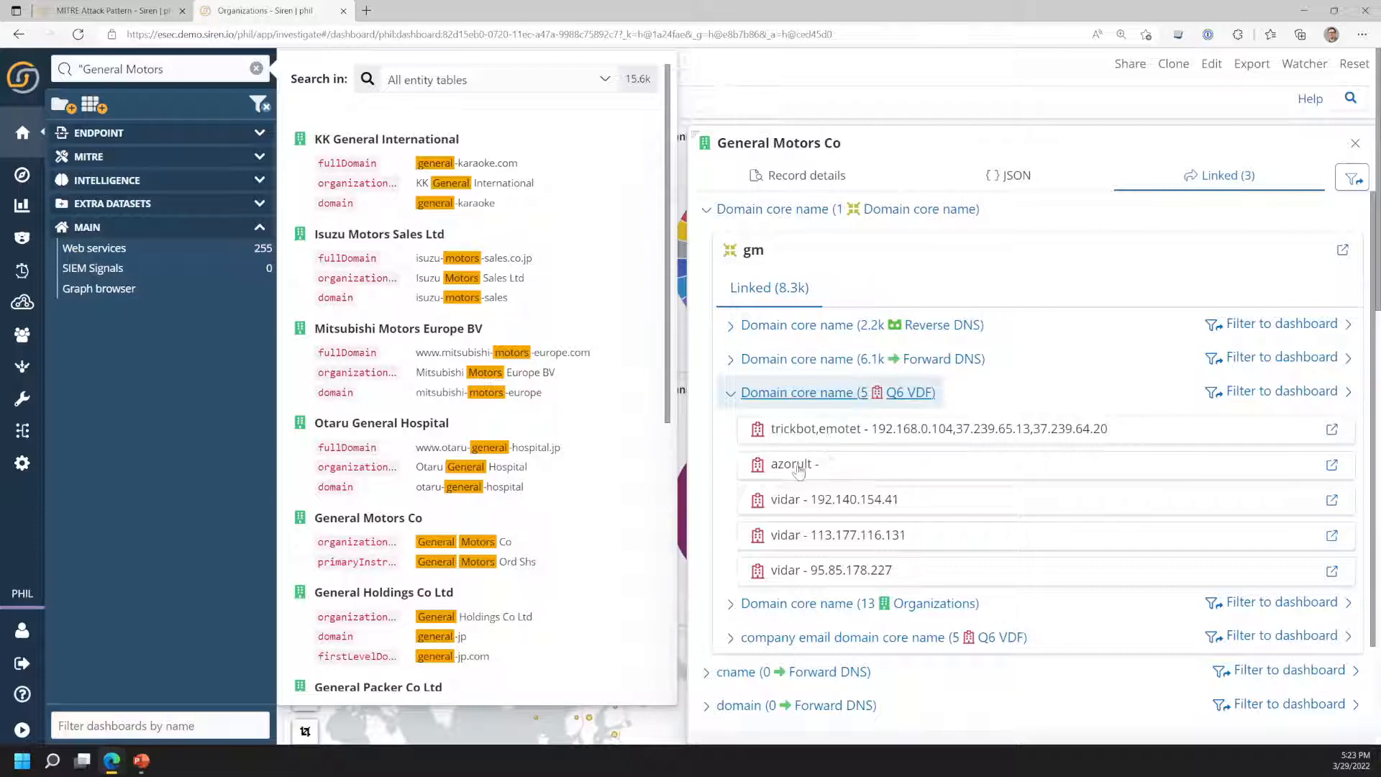
pyautogui.click(827, 432)
pyautogui.click(1145, 466)
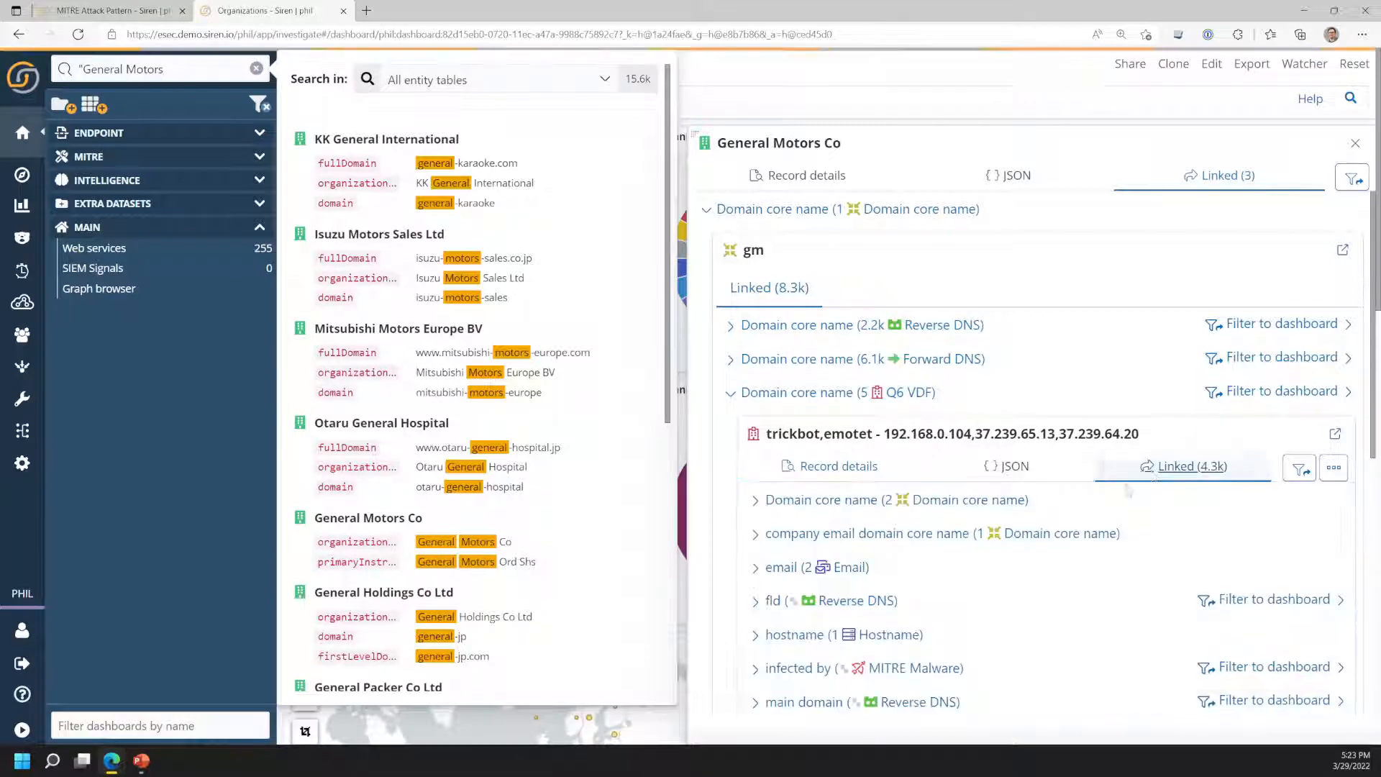
pyautogui.scroll(-1, 908, 550)
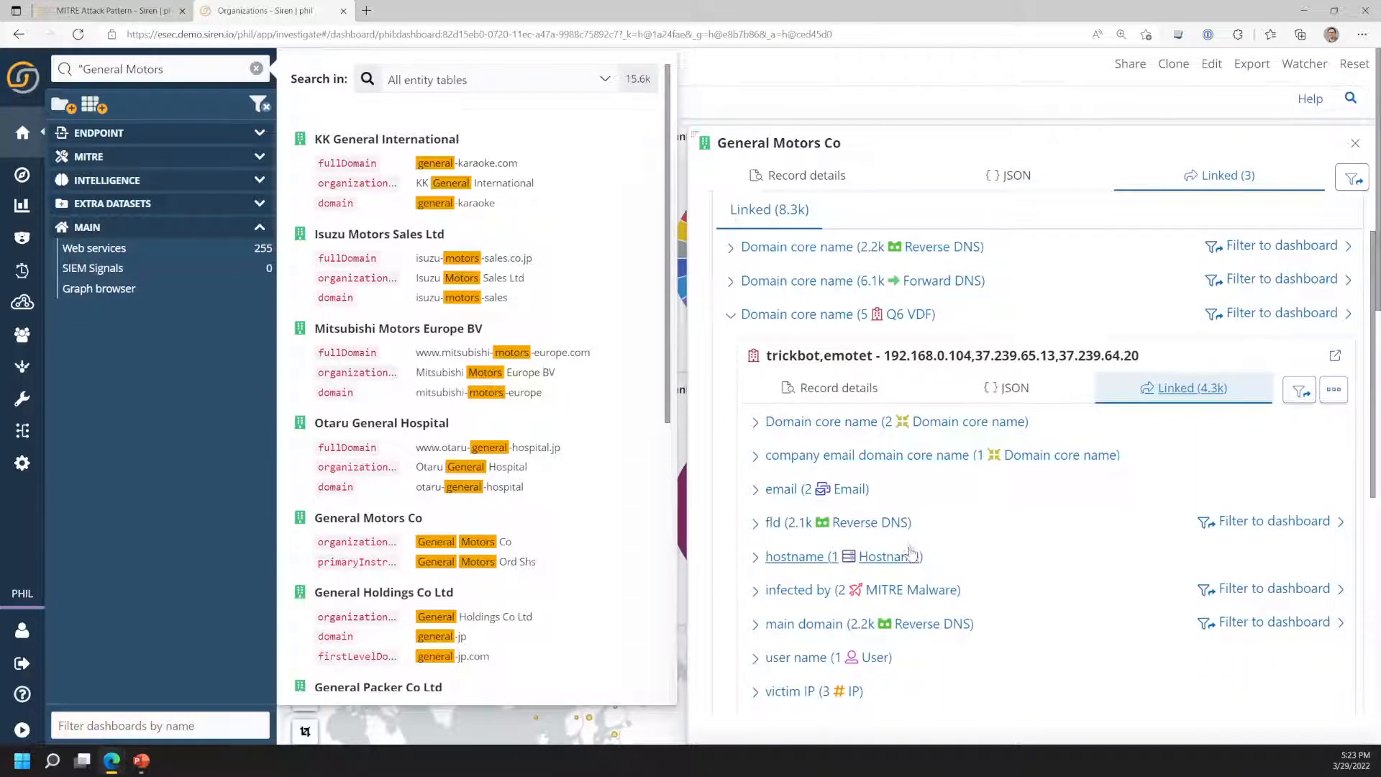
# - Expand the MITRE Malware entries that infected this record and review the details of Emotet
pyautogui.click(904, 591)
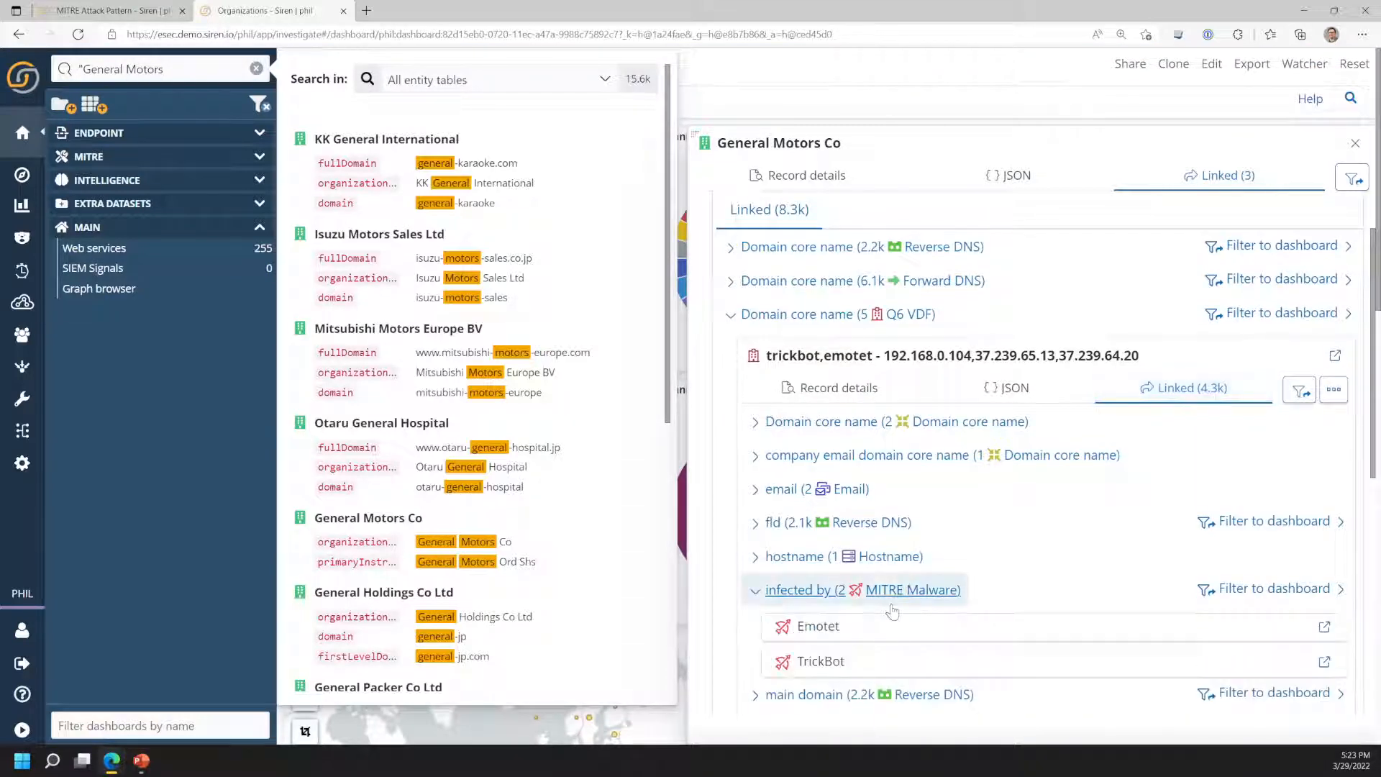
pyautogui.scroll(-1, 892, 610)
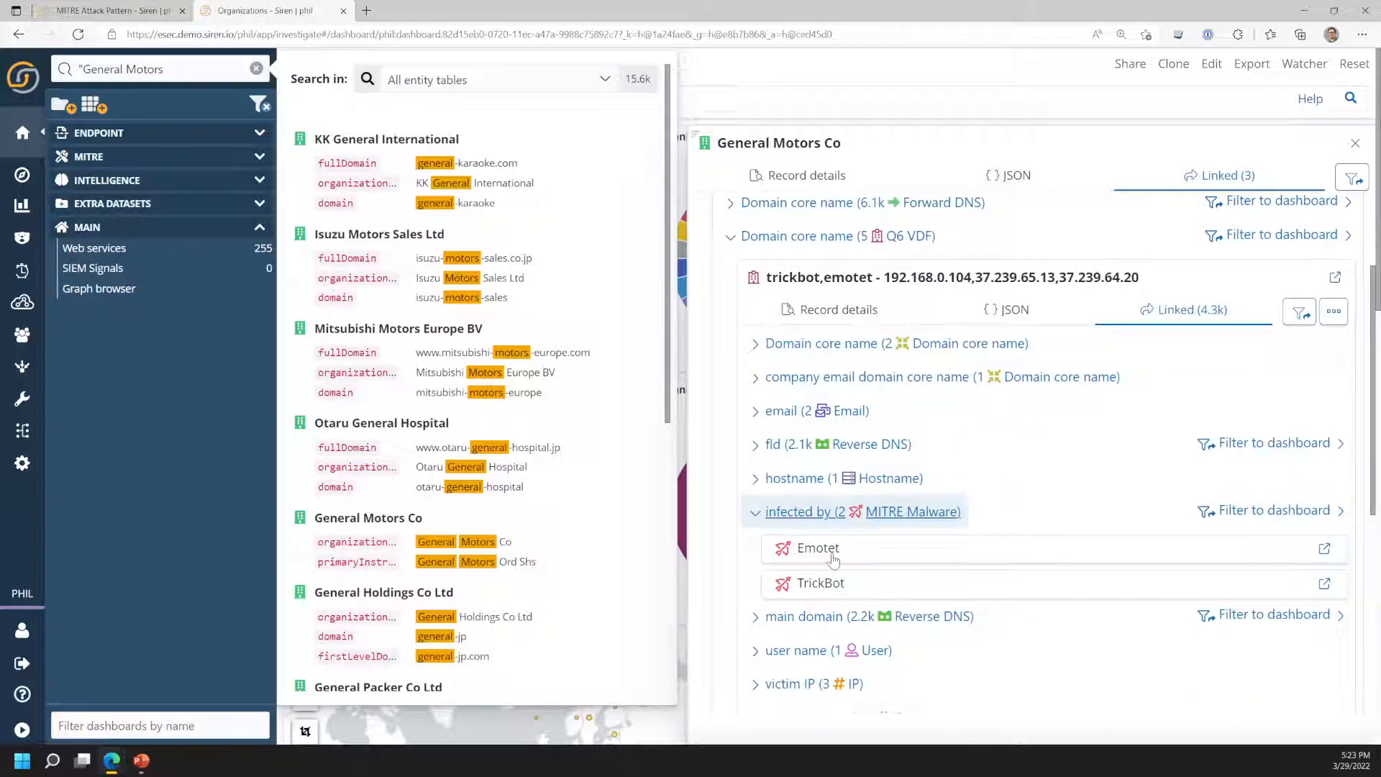
pyautogui.click(833, 557)
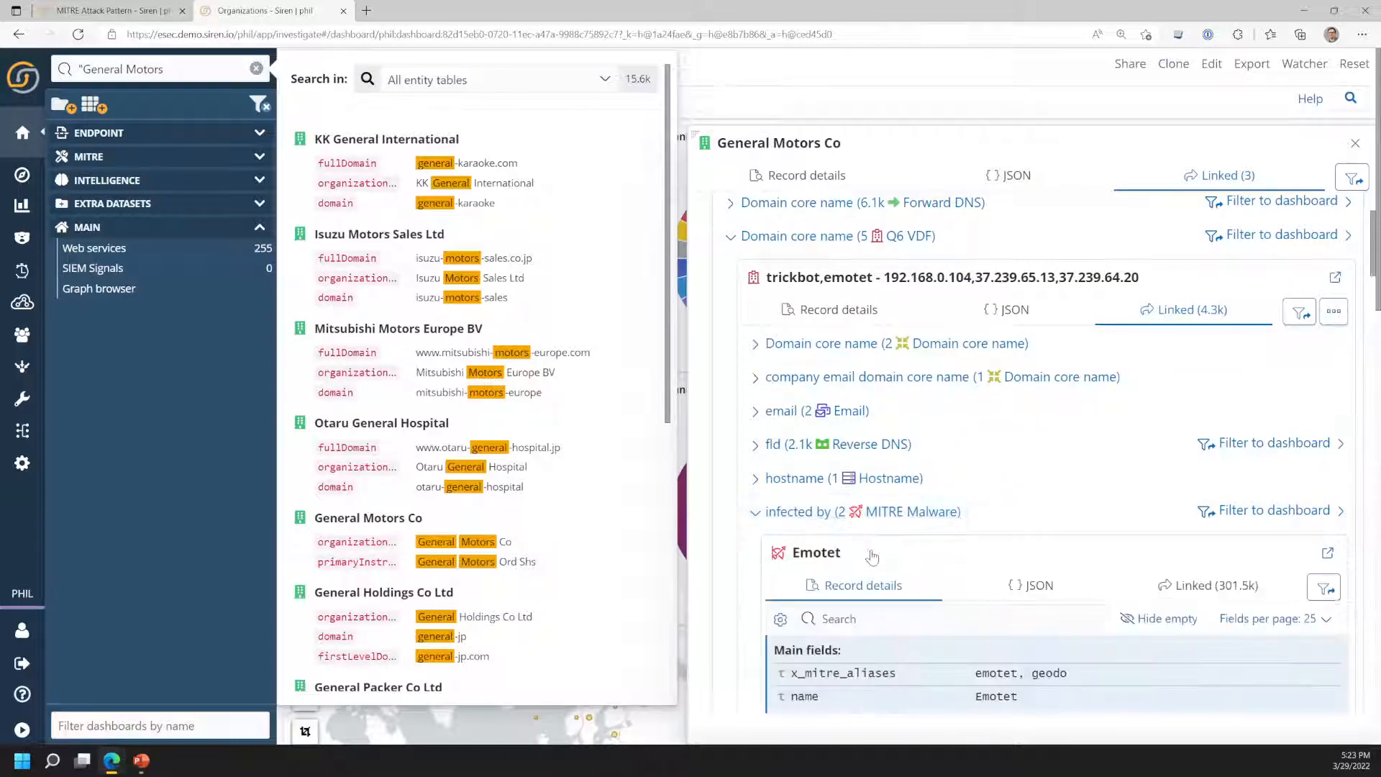
pyautogui.scroll(-2, 864, 557)
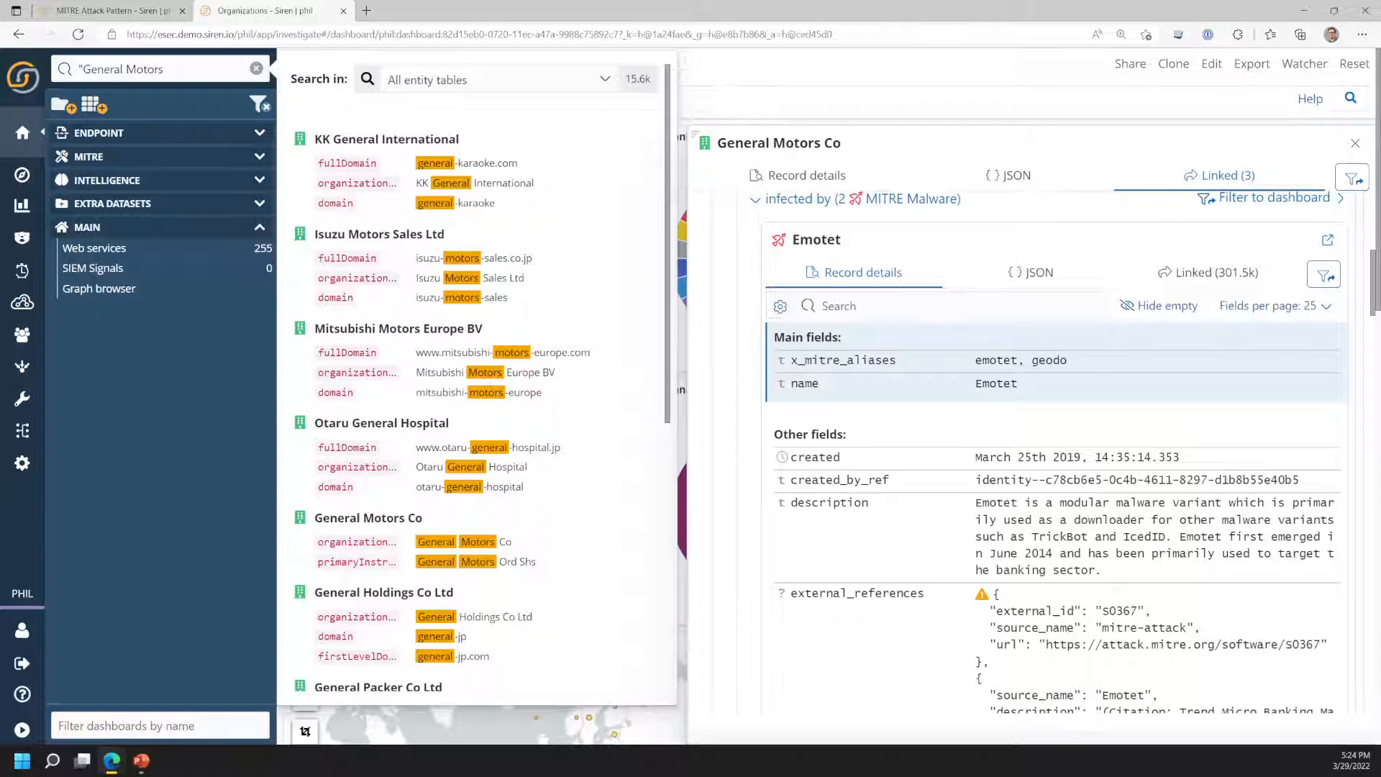
# - Show Emotet's linked items and expand its known malware relation to the MISP OSINT Feed
pyautogui.click(1217, 272)
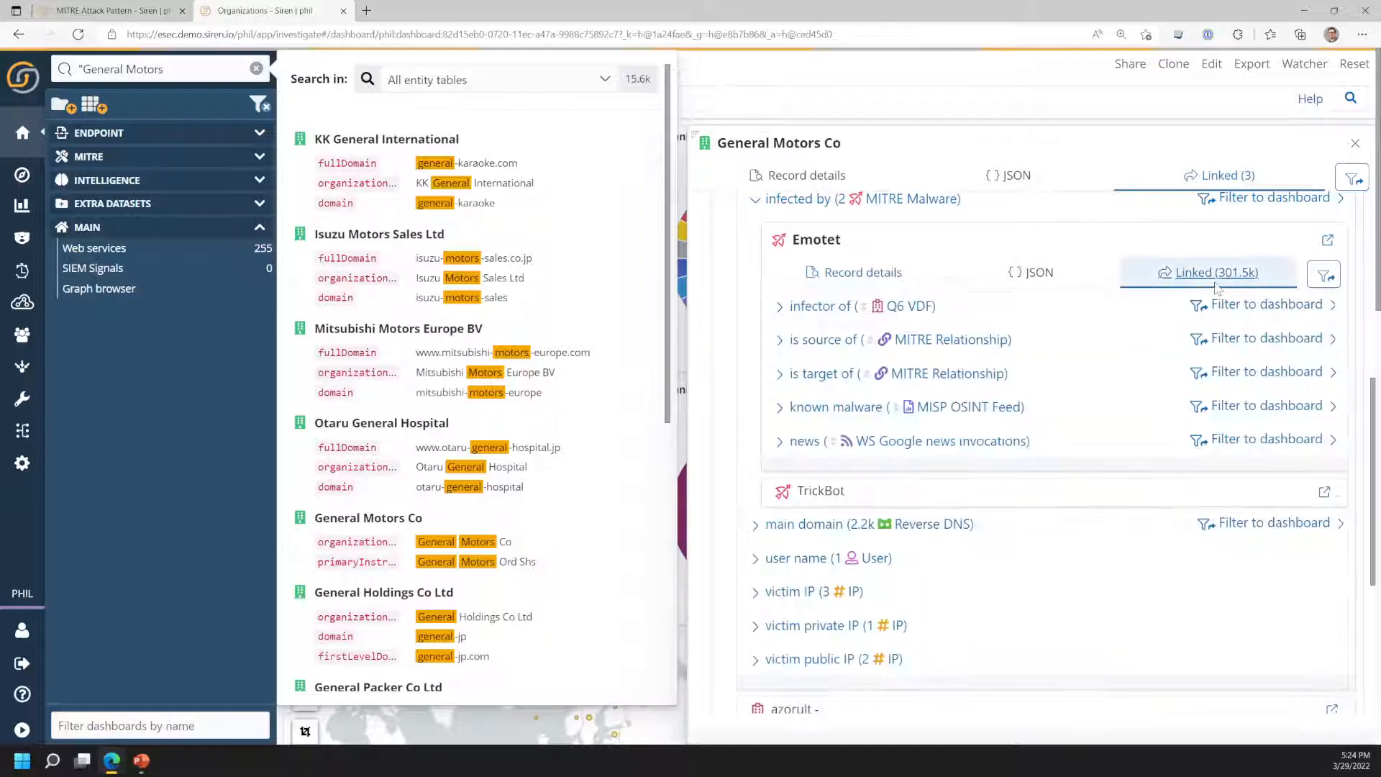
pyautogui.click(990, 413)
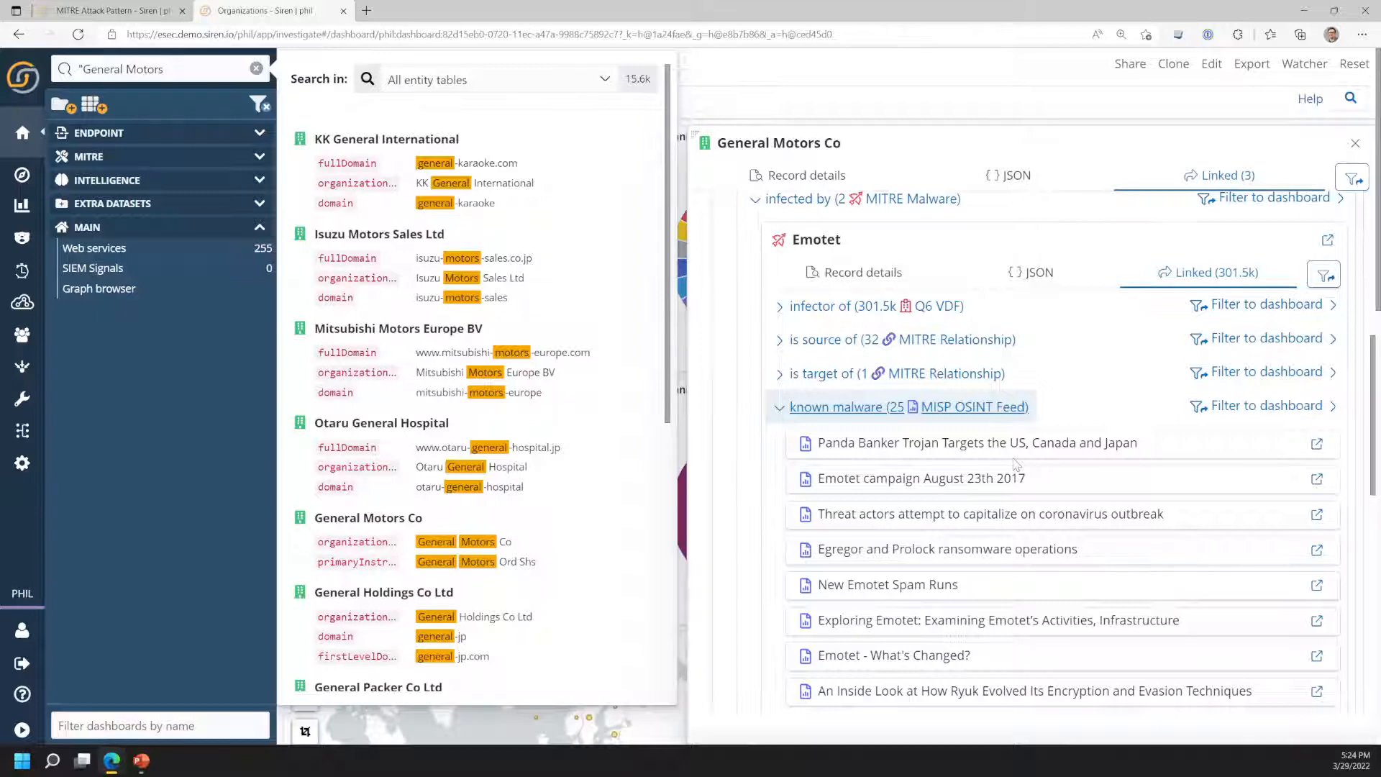
pyautogui.scroll(5, 1017, 464)
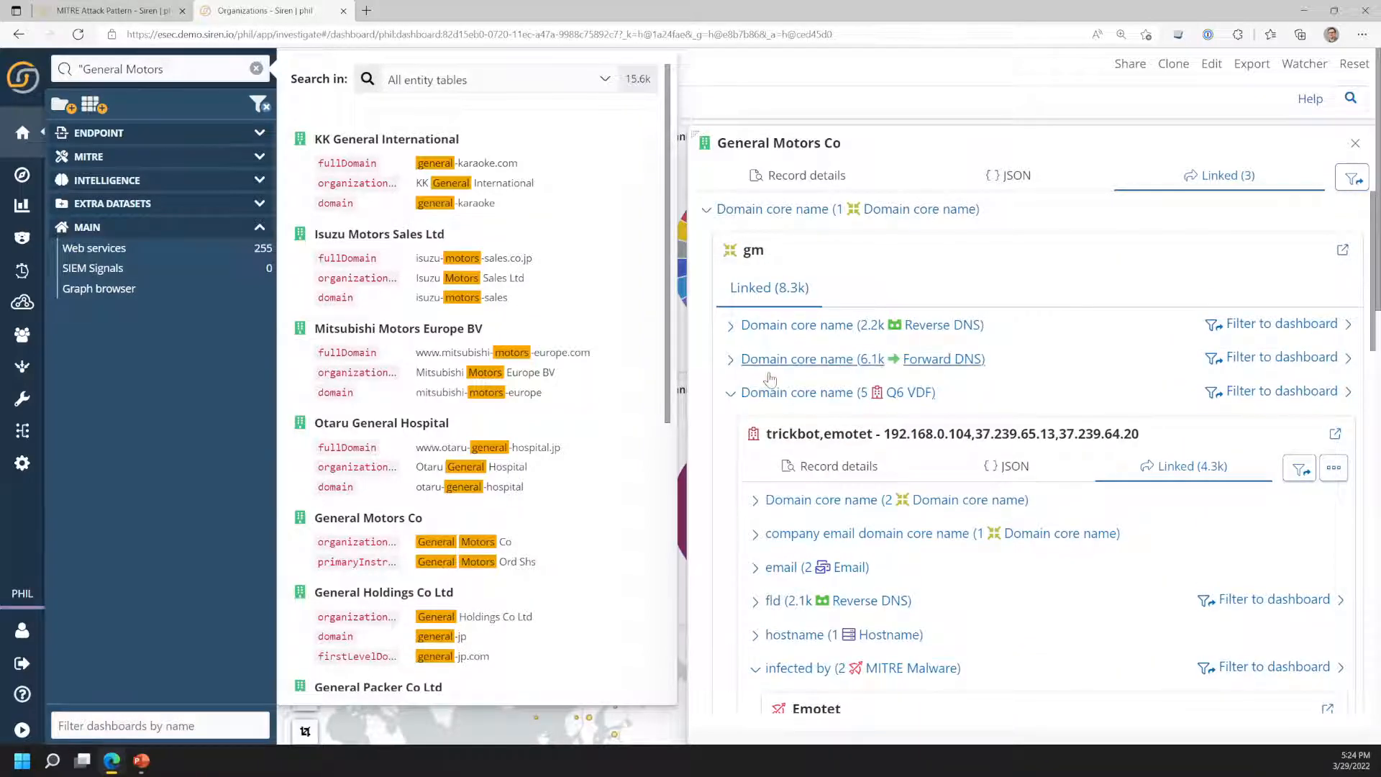
# - Open the Graph browser dashboard, add General Motors Co from the search results to the graph, and hide the dashboard list
pyautogui.click(167, 295)
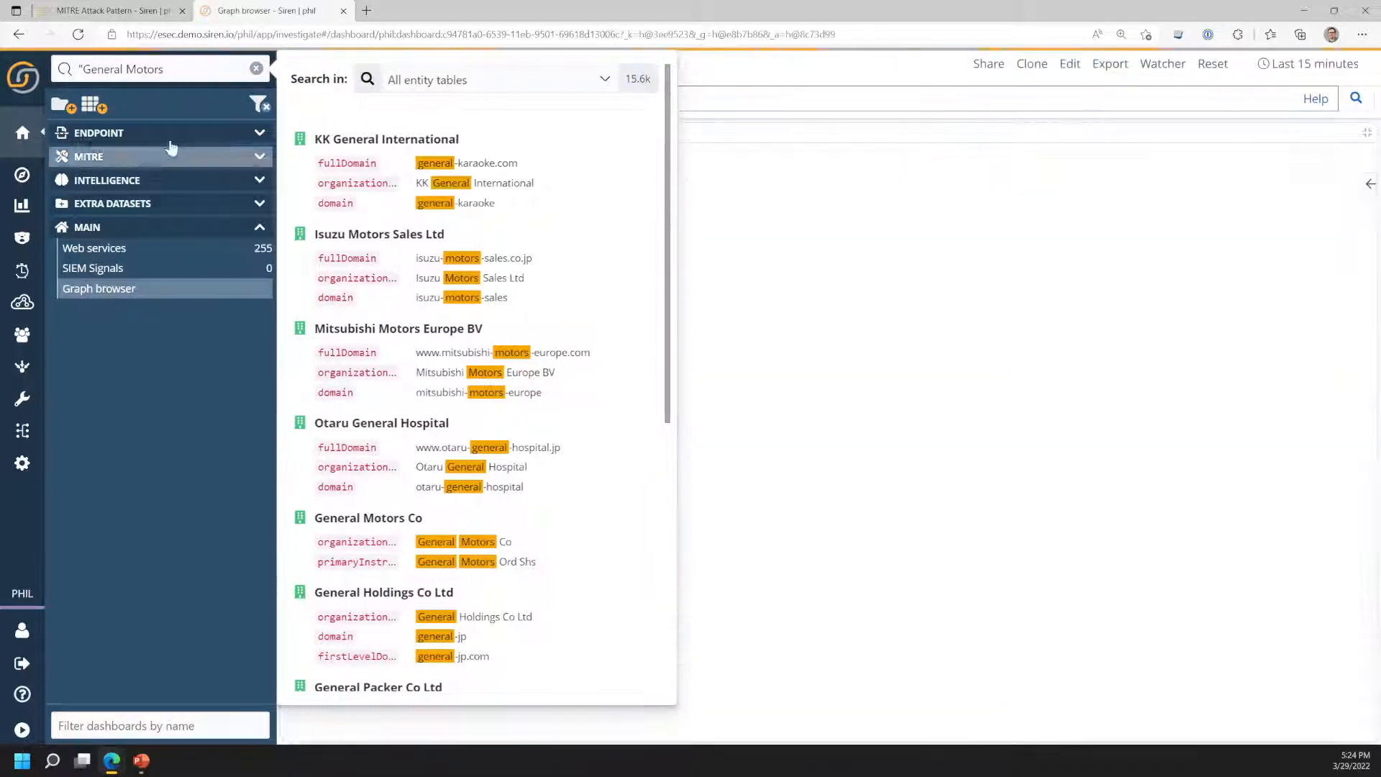
pyautogui.moveTo(380, 523); pyautogui.dragTo(762, 420)
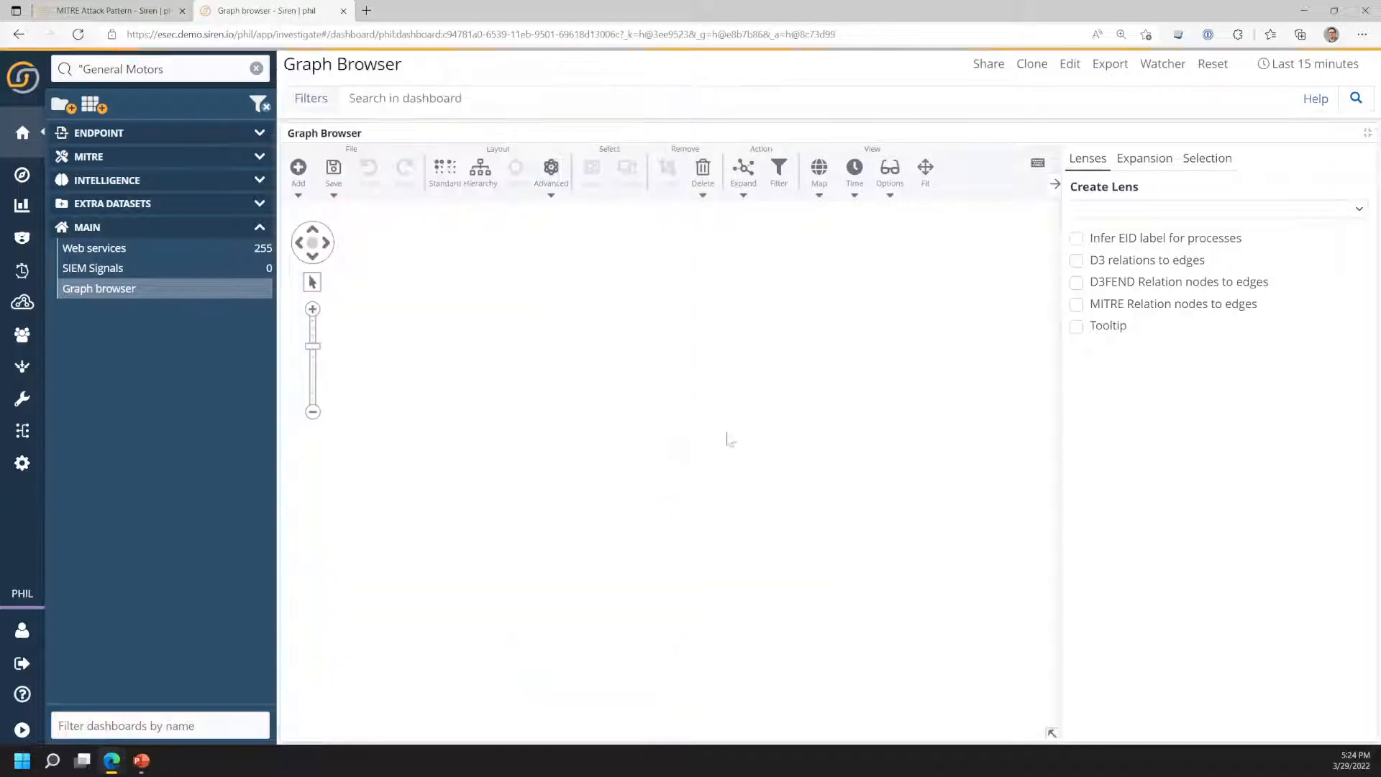
pyautogui.click(21, 133)
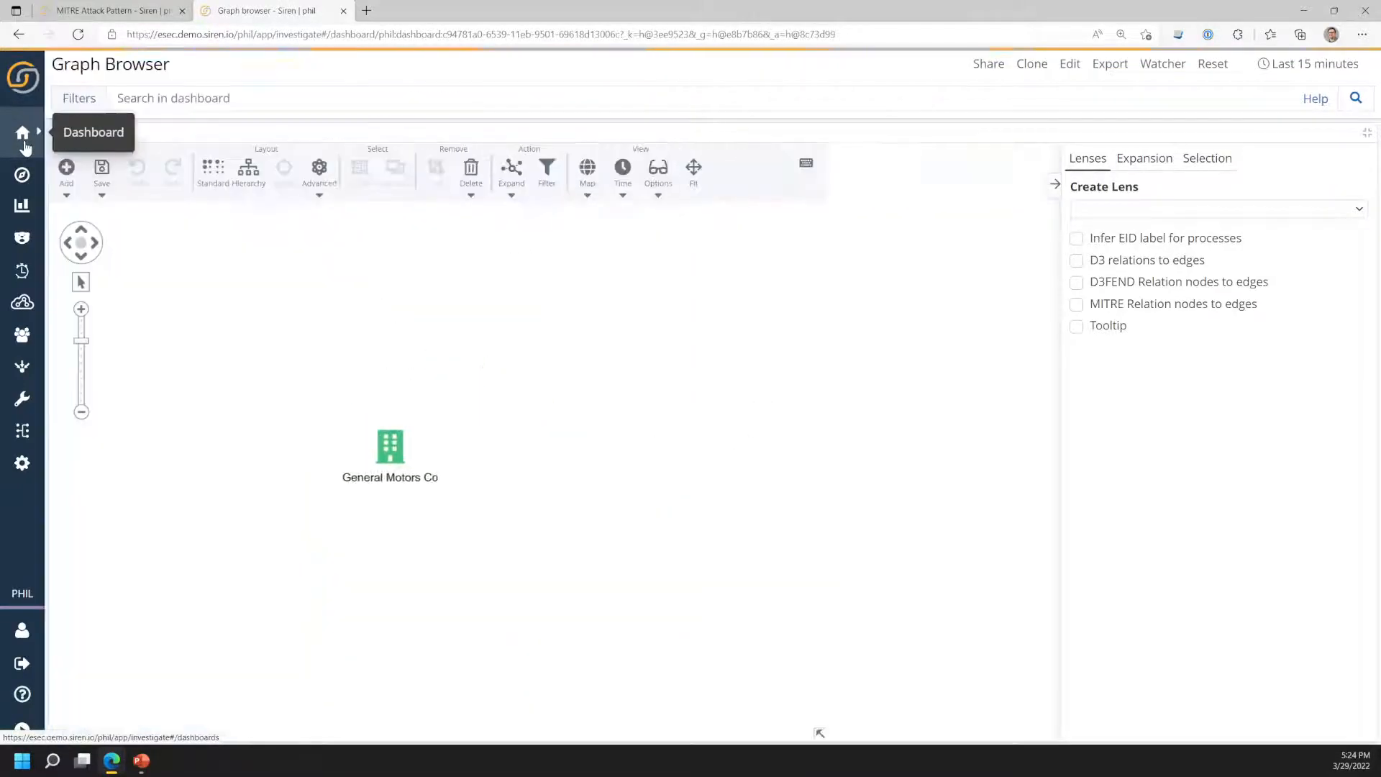
# - Collapse the lenses sidebar and expand General Motors Co by its Domain core name relation
pyautogui.click(1055, 184)
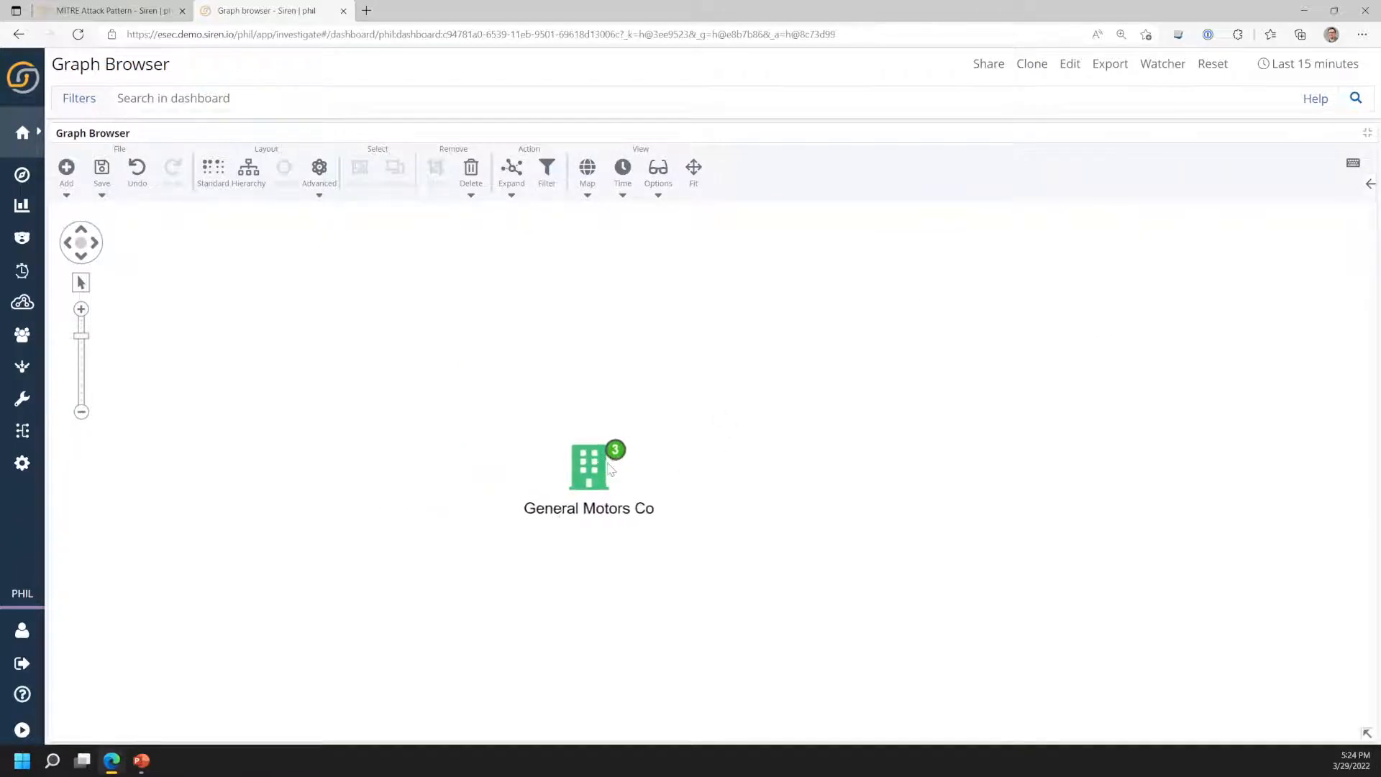
pyautogui.rightClick(612, 466)
pyautogui.click(642, 481)
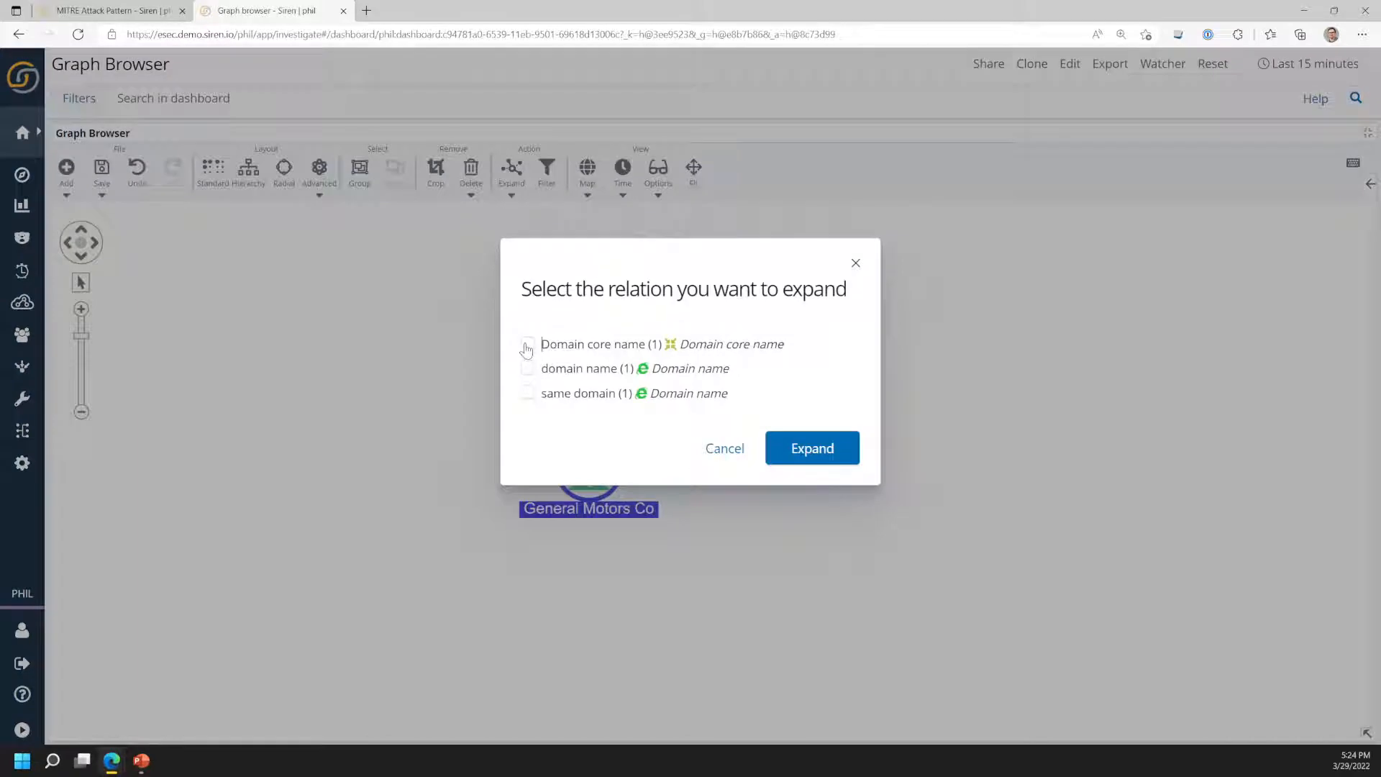
pyautogui.click(527, 344)
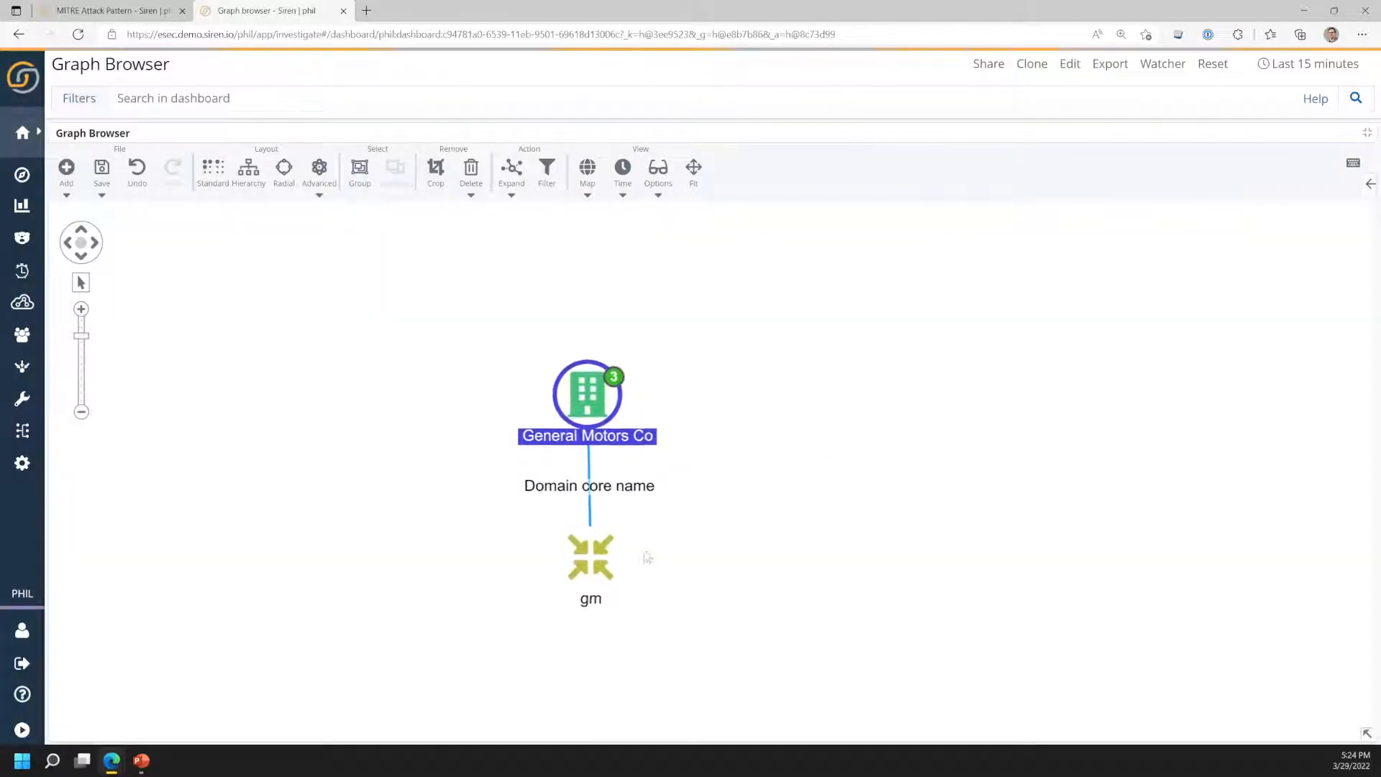
# - Expand the gm node by its Domain core name relation to the Q6 VDF records
pyautogui.click(600, 560)
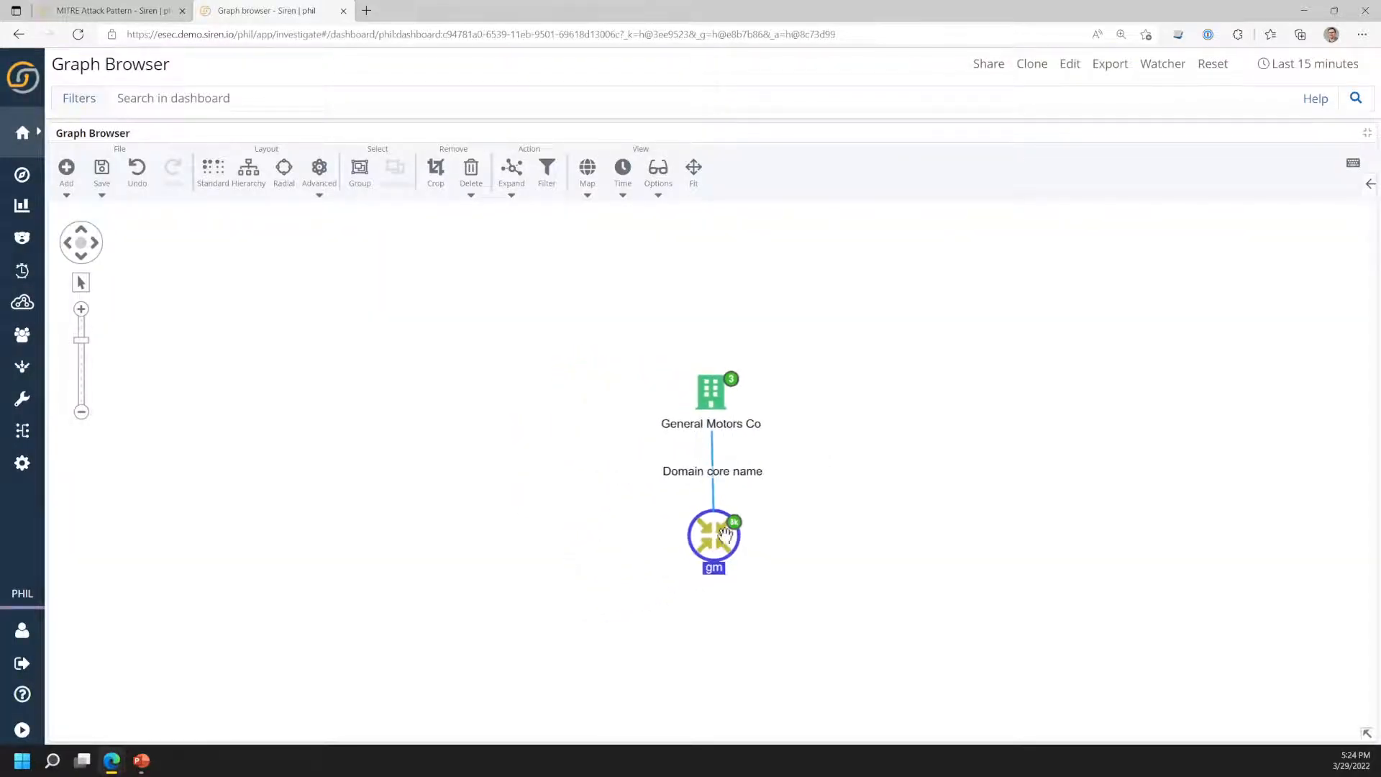
pyautogui.rightClick(715, 544)
pyautogui.click(741, 549)
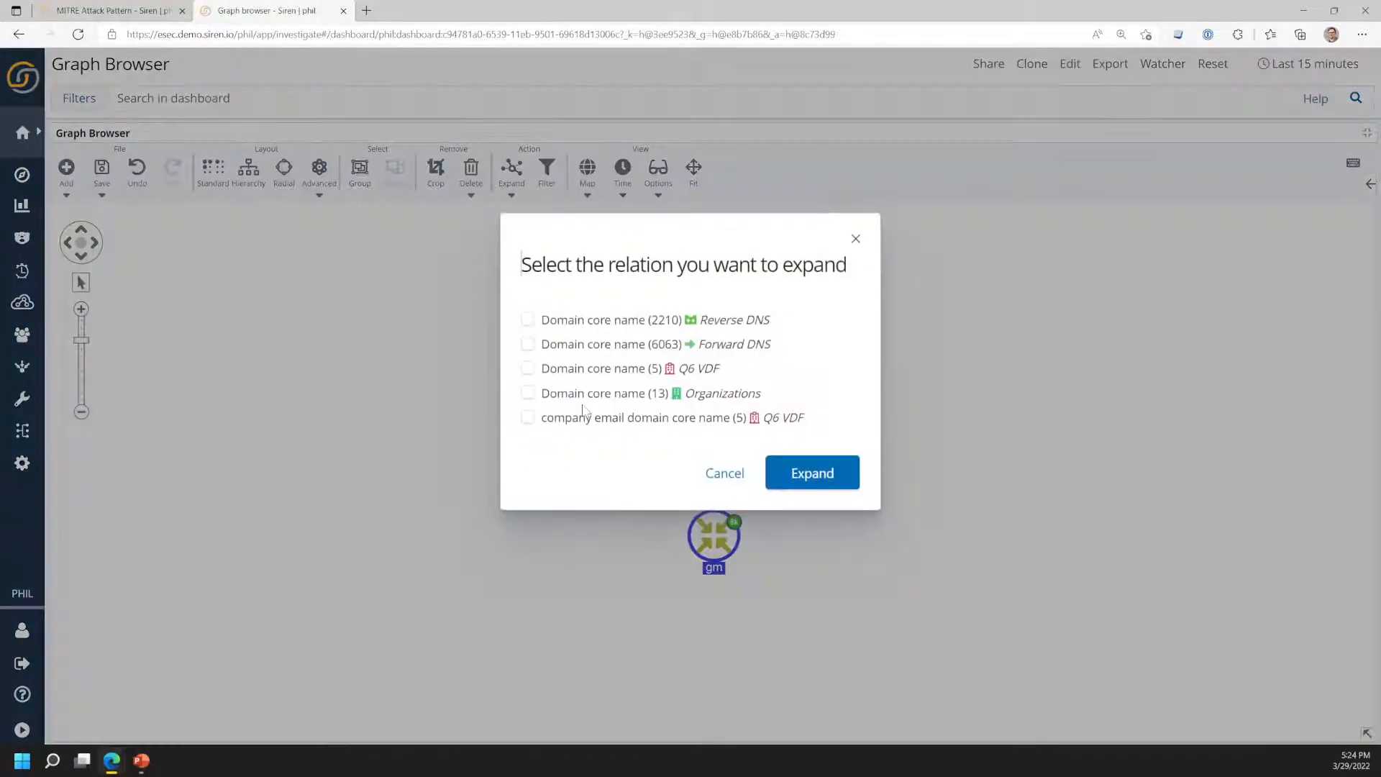
pyautogui.click(528, 368)
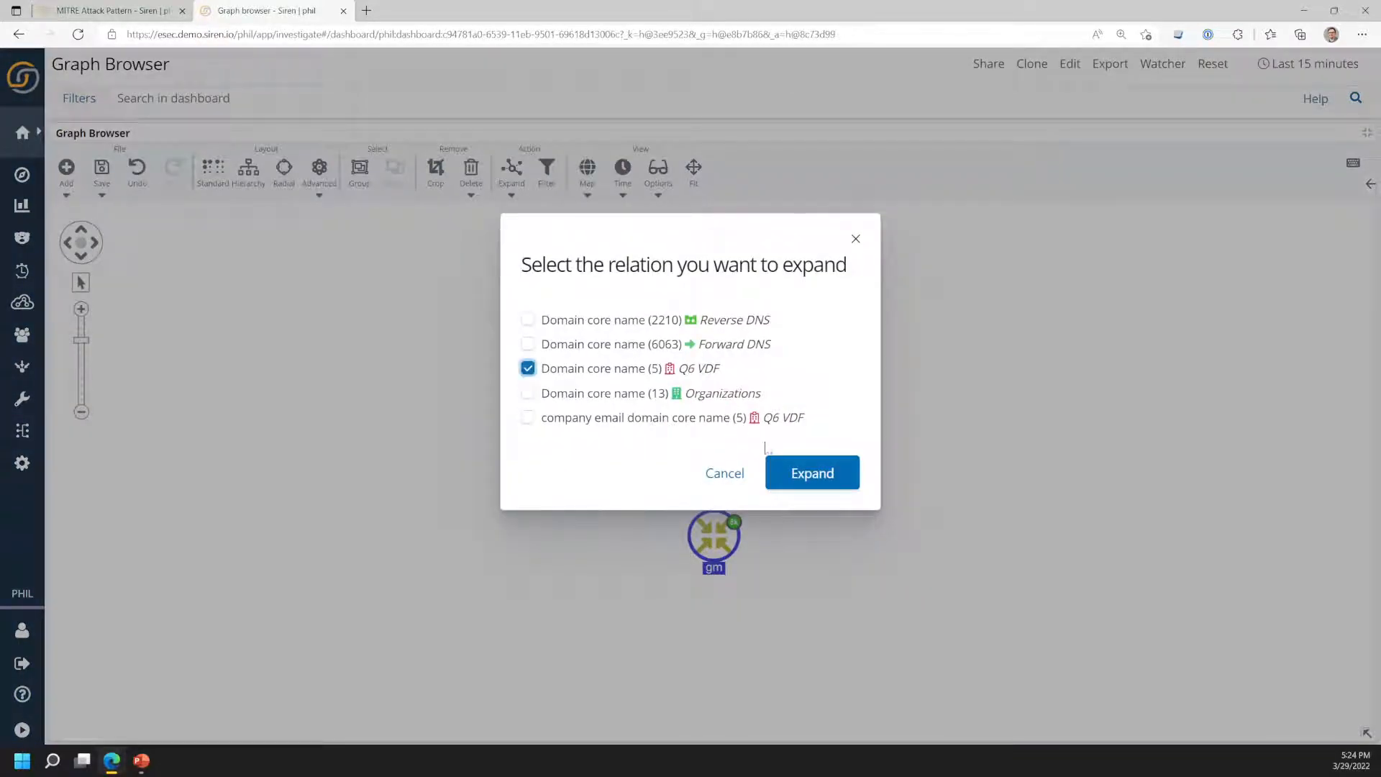
pyautogui.click(800, 473)
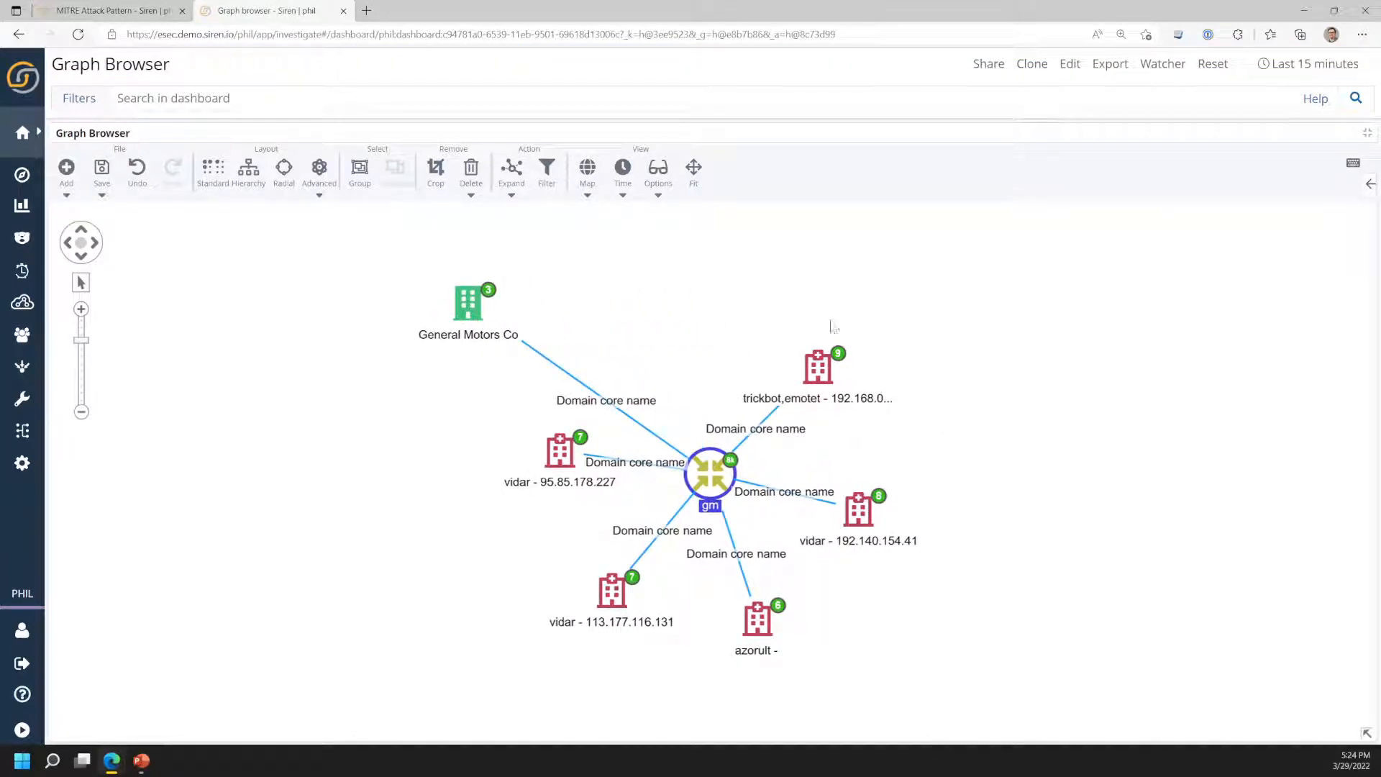
# - Apply the Structural layout to the graph and move General Motors Co away from the Q6 VDF nodes
pyautogui.click(318, 169)
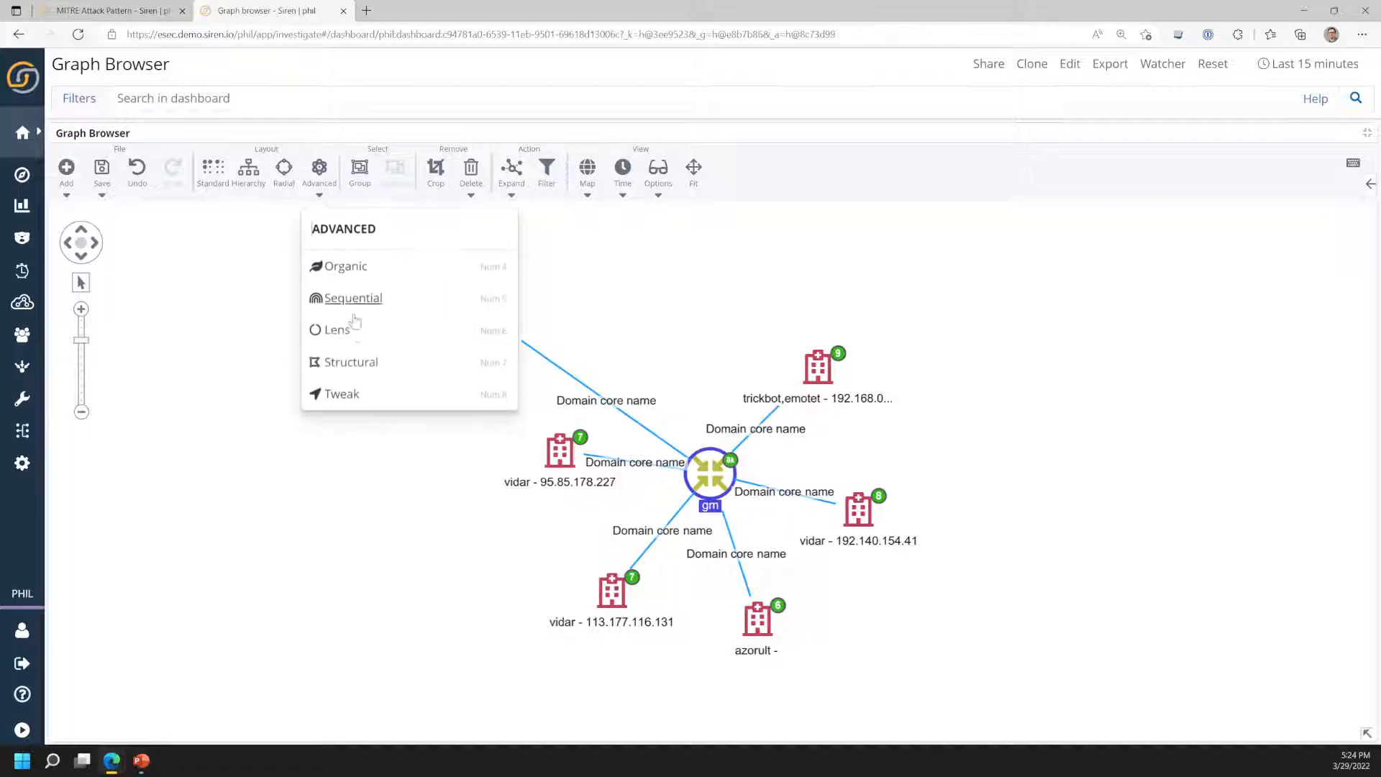
pyautogui.click(340, 364)
pyautogui.moveTo(690, 519); pyautogui.dragTo(536, 521)
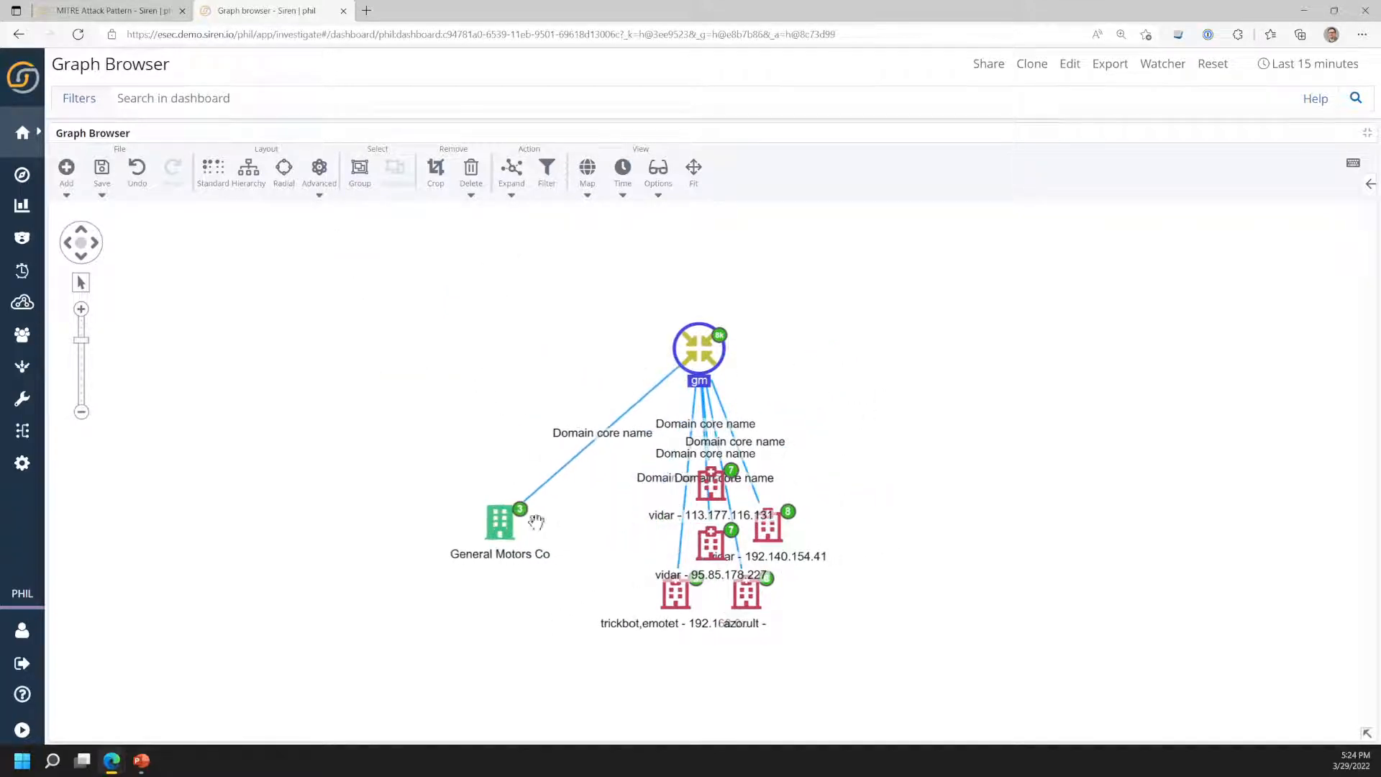
# - Select all Q6 VDF nodes by entity type and expand their infected by relation to MITRE Malware
pyautogui.rightClick(803, 394)
pyautogui.click(862, 448)
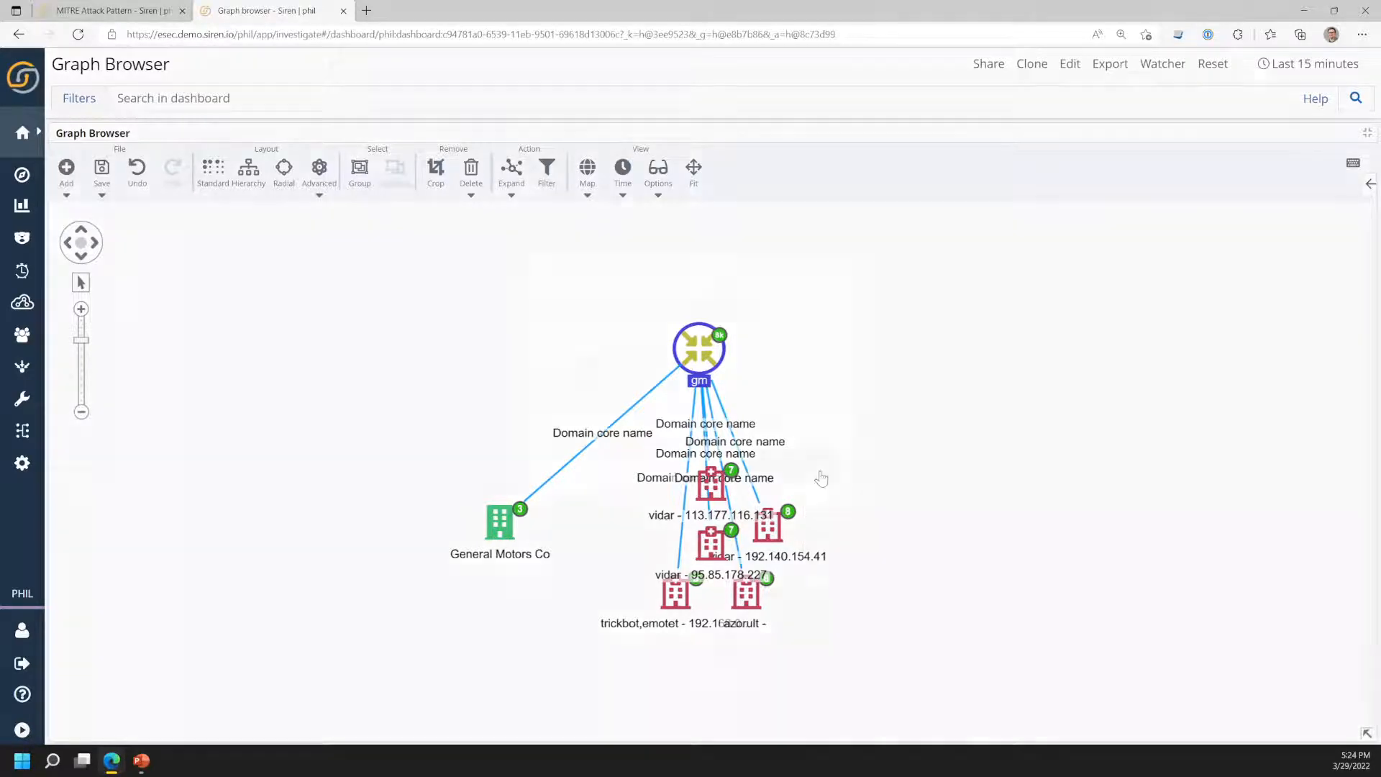
pyautogui.click(550, 370)
pyautogui.click(550, 393)
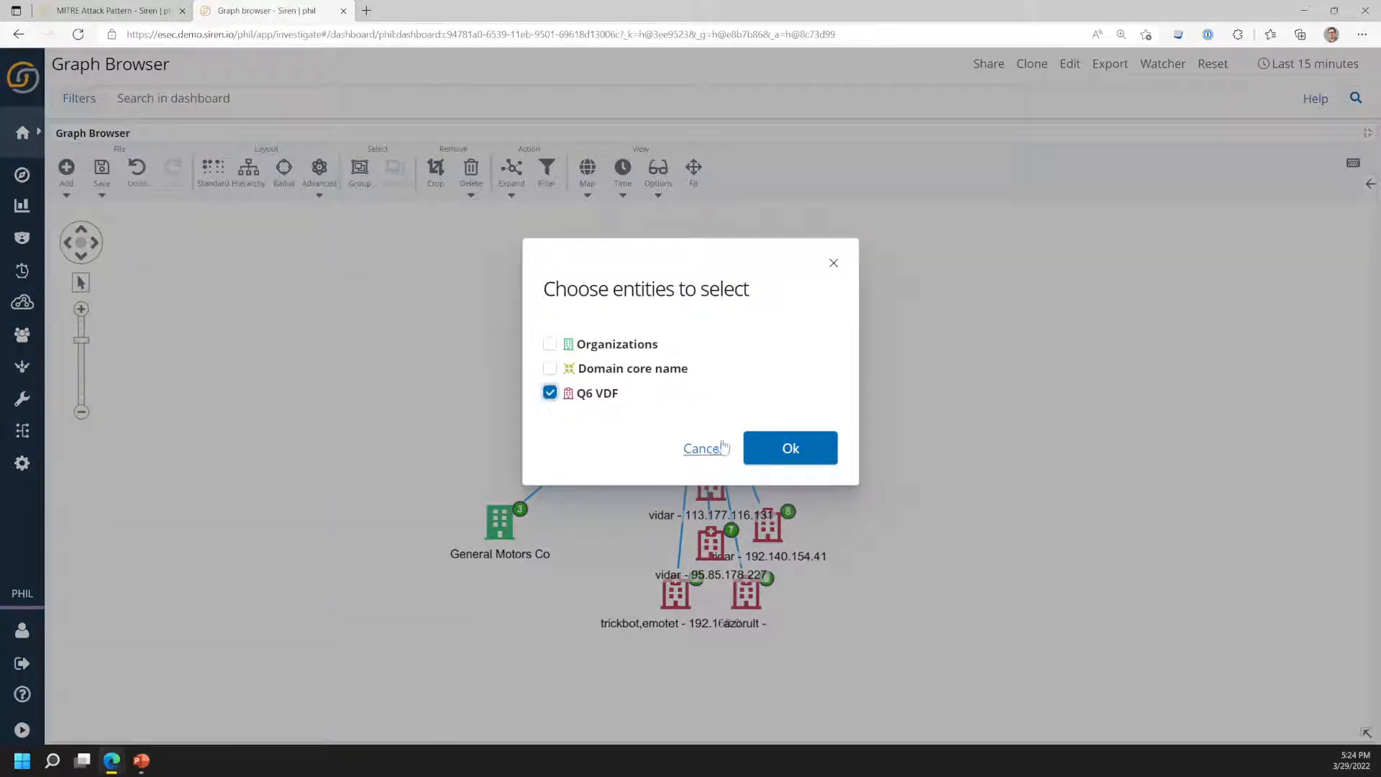
pyautogui.click(784, 447)
pyautogui.rightClick(886, 432)
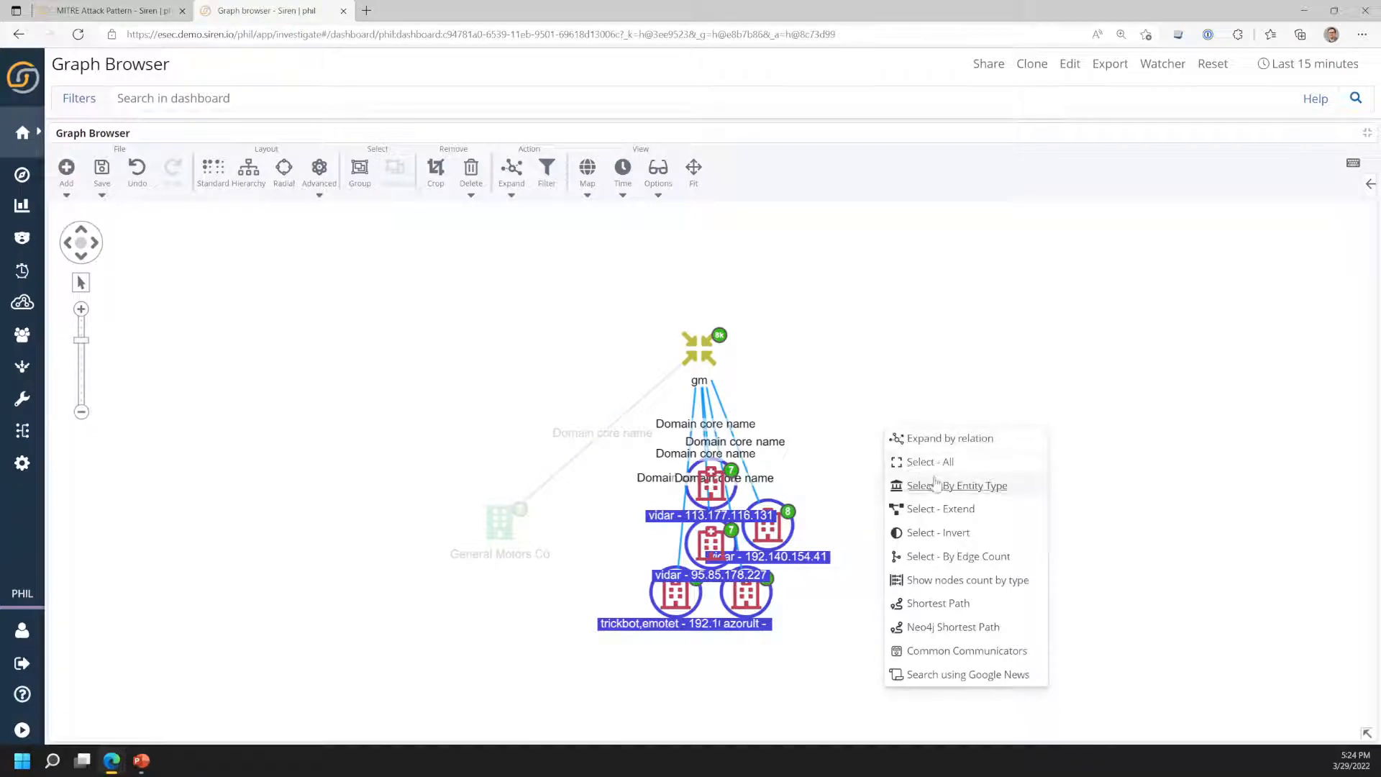
pyautogui.click(926, 441)
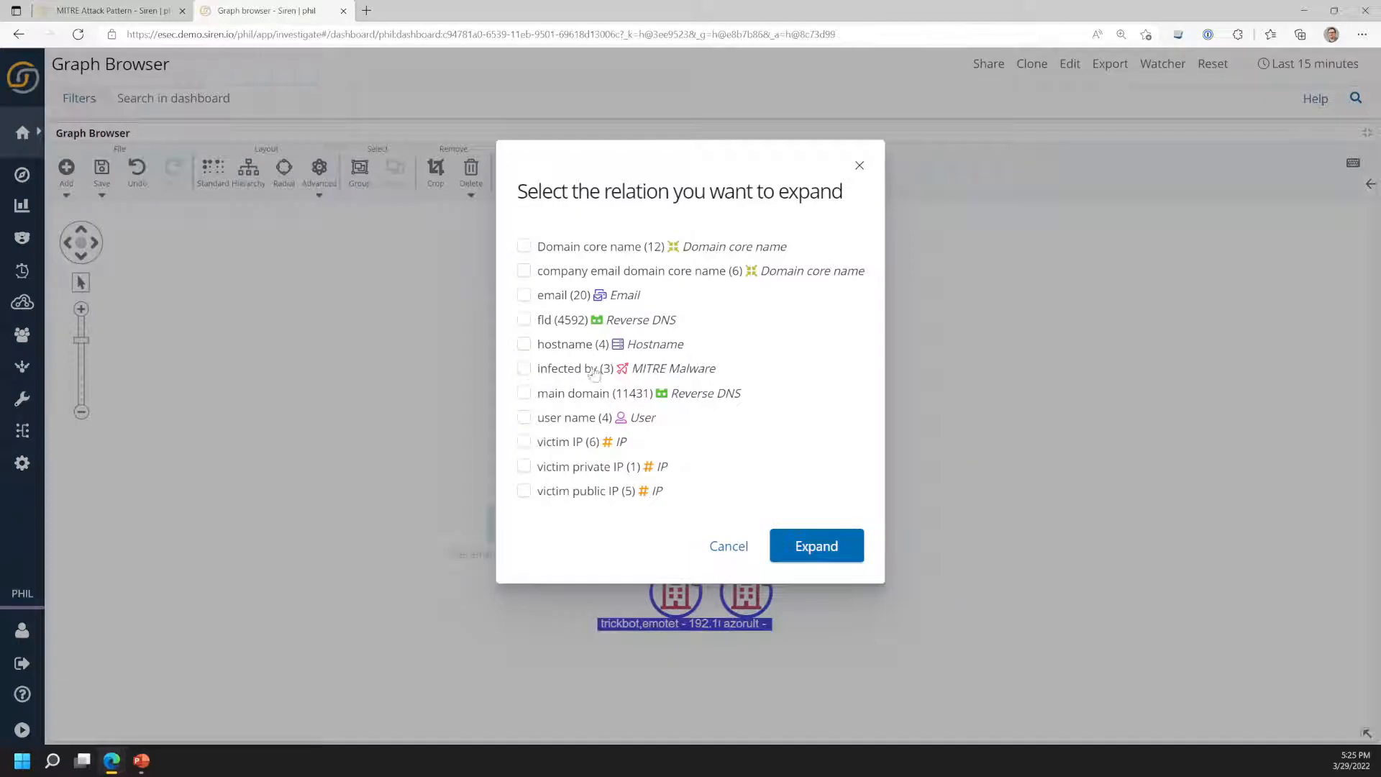
pyautogui.click(525, 370)
pyautogui.click(823, 548)
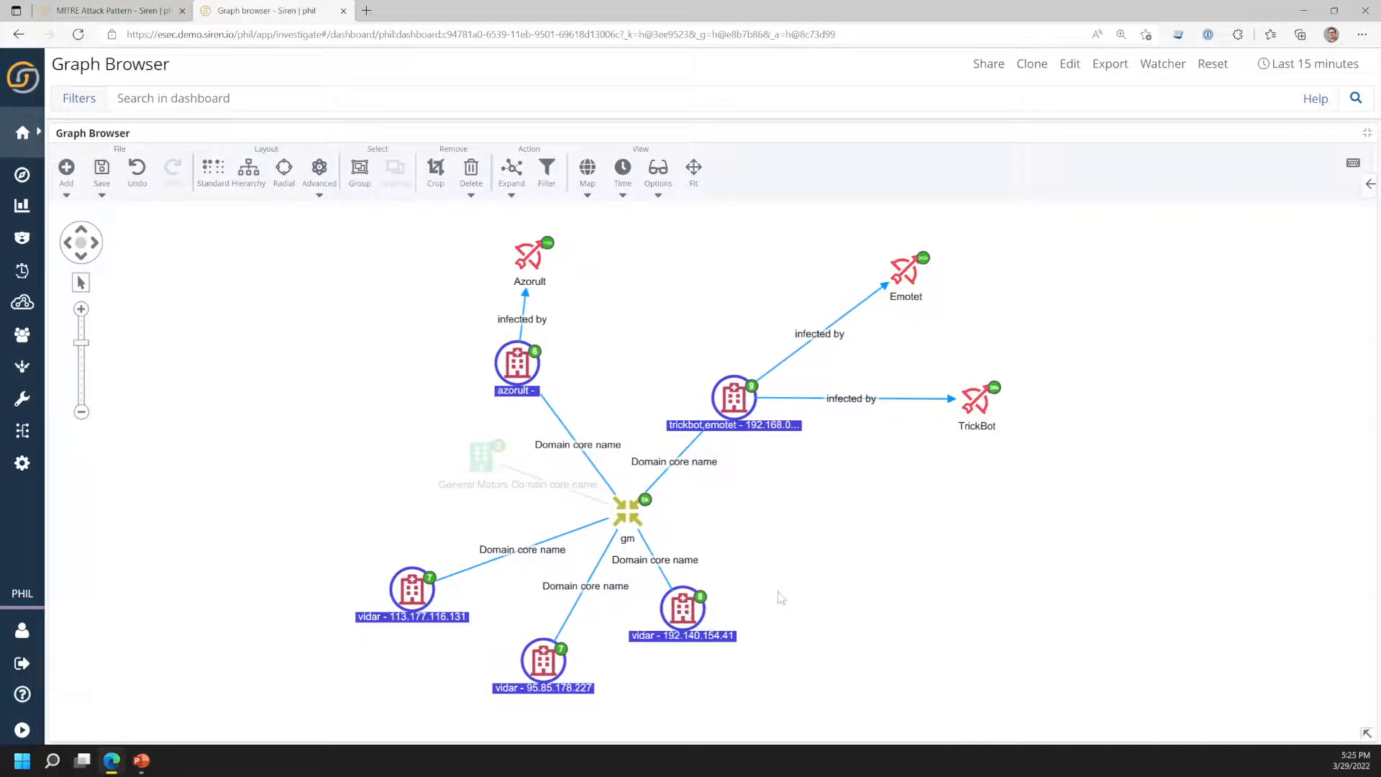
# - Clear the selection and rearrange the nodes so Azorult, Emotet and TrickBot line up apart from the trickbot,emotet record
pyautogui.click(781, 598)
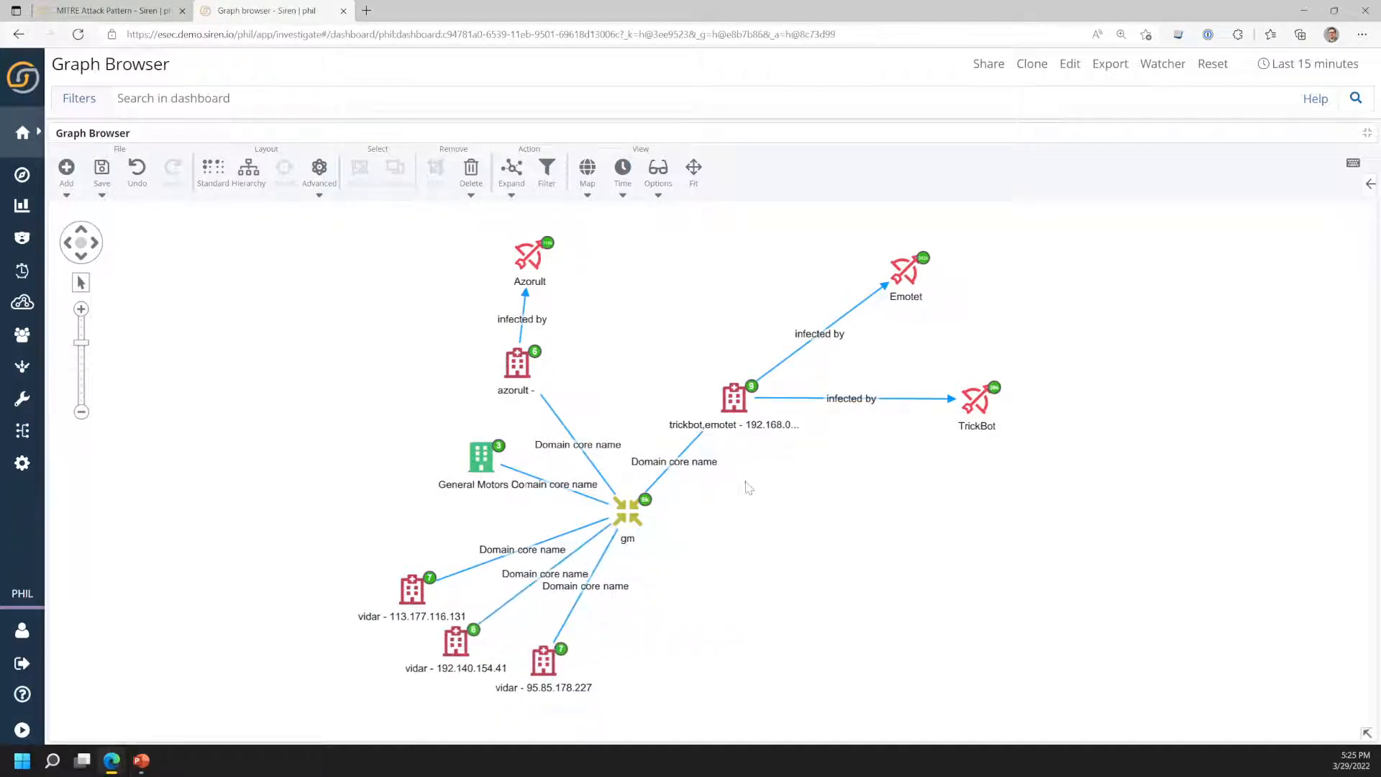
pyautogui.moveTo(521, 272); pyautogui.dragTo(796, 252)
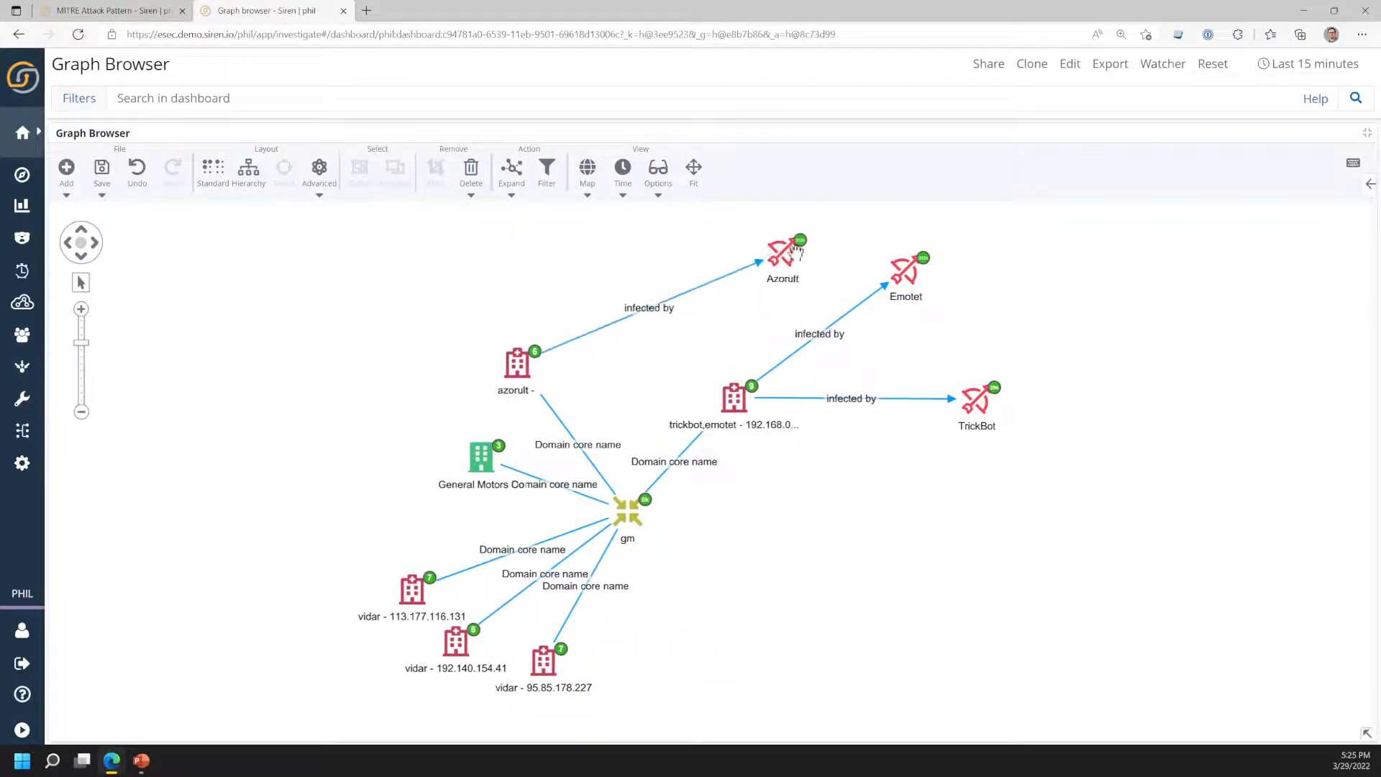
pyautogui.scroll(-2, 836, 263)
pyautogui.scroll(3, 837, 263)
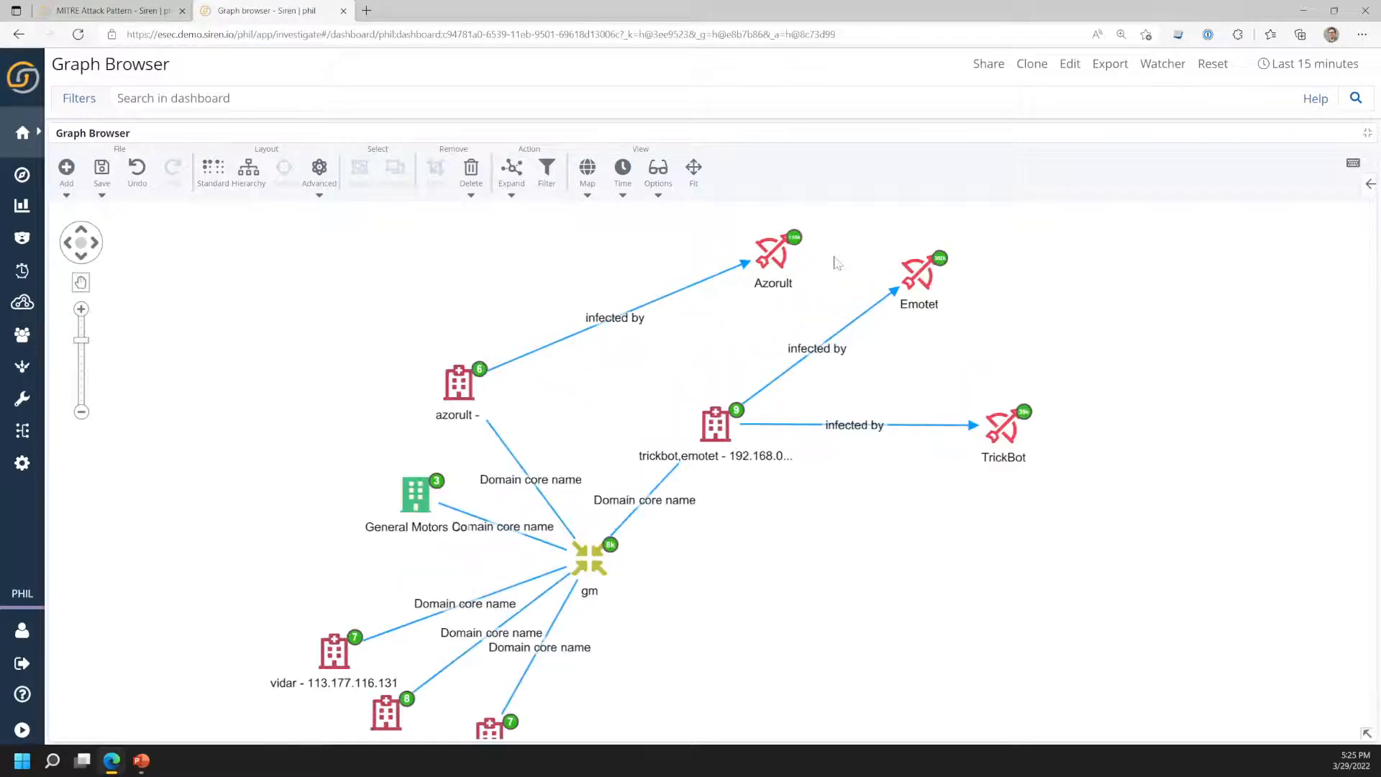
pyautogui.moveTo(770, 255); pyautogui.dragTo(949, 327)
pyautogui.moveTo(721, 423); pyautogui.dragTo(652, 462)
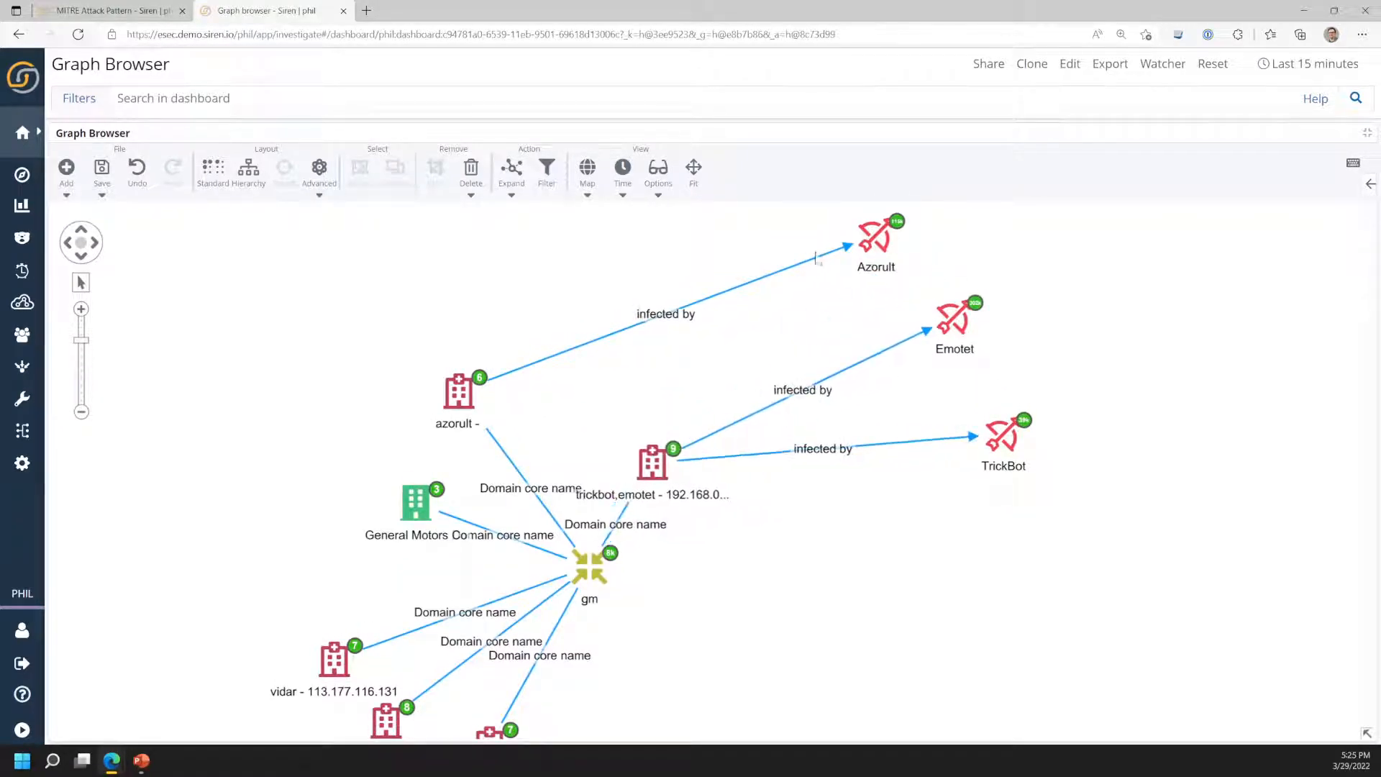
pyautogui.moveTo(882, 238); pyautogui.dragTo(905, 256)
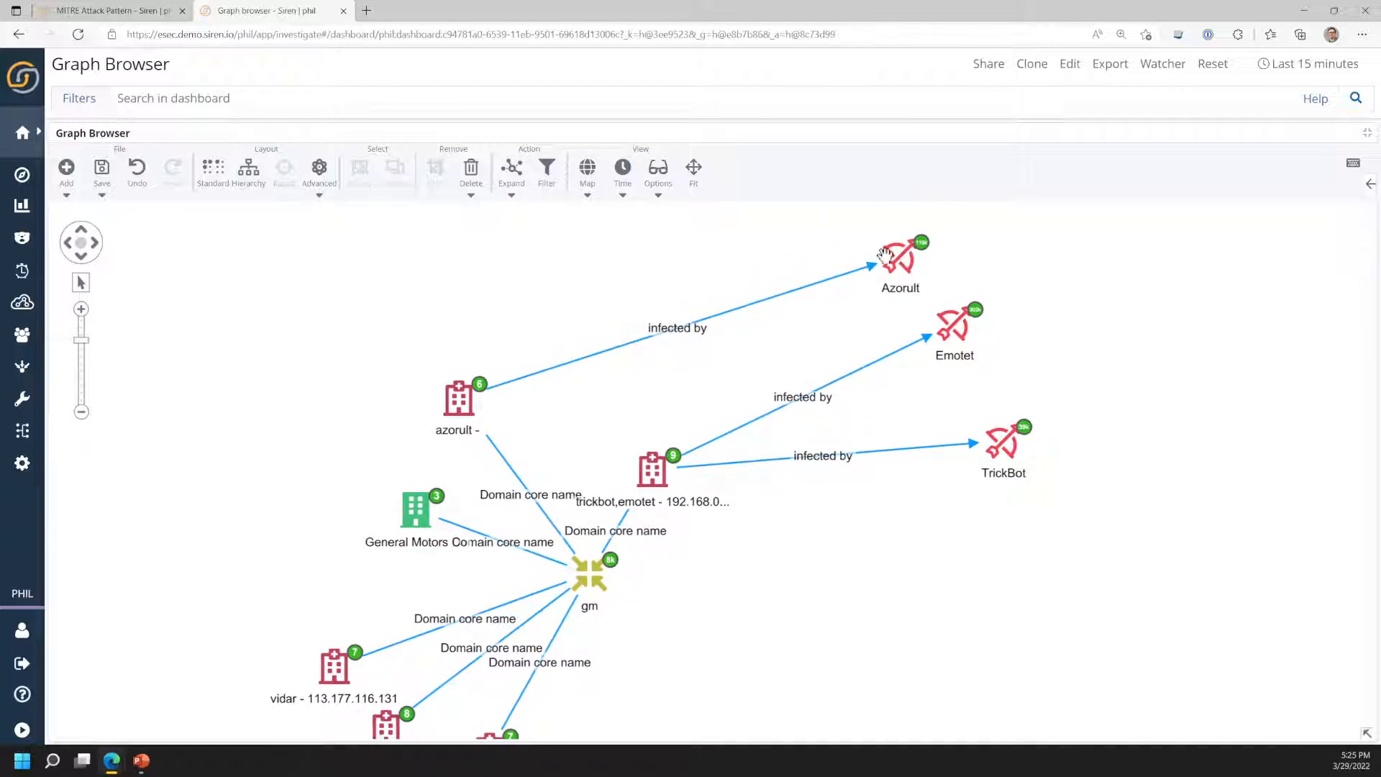
pyautogui.click(905, 256)
pyautogui.rightClick(909, 257)
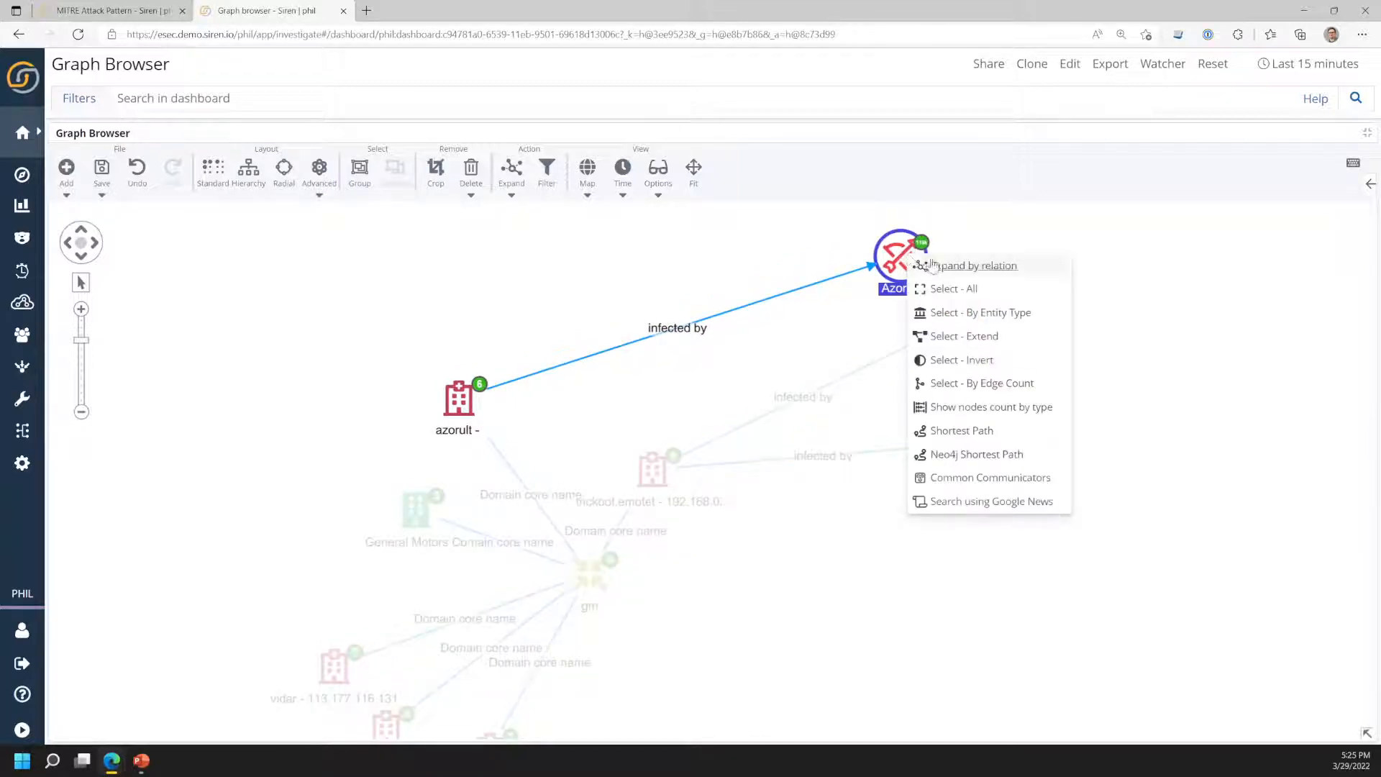
pyautogui.click(934, 266)
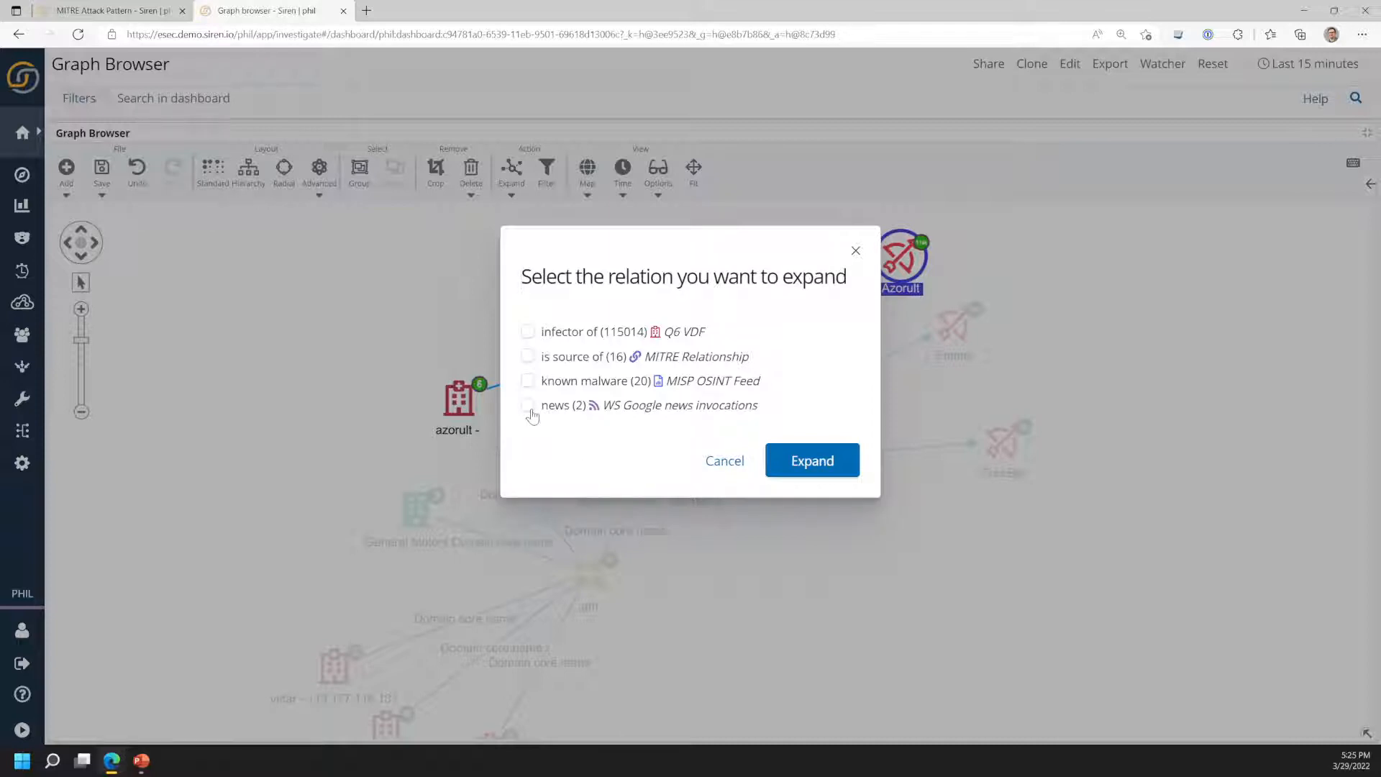
pyautogui.click(698, 452)
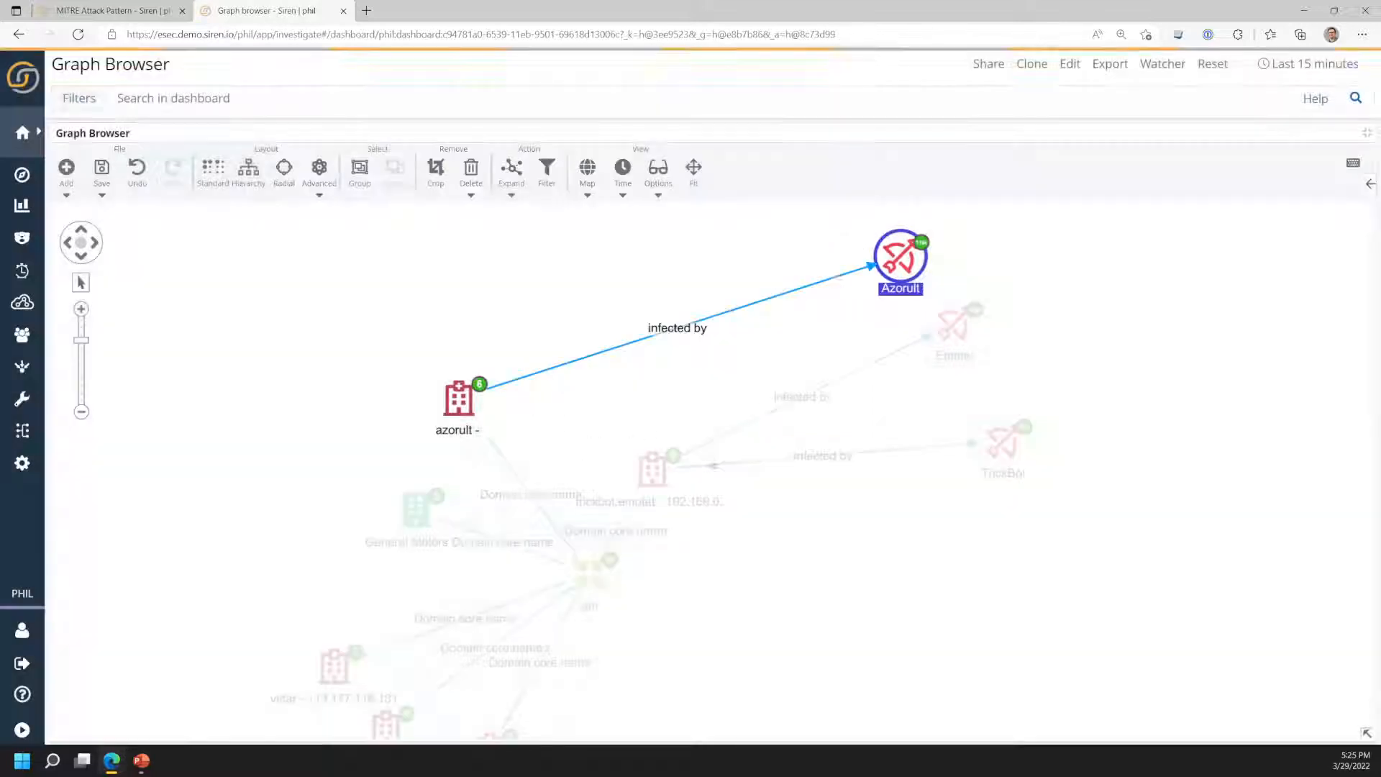
pyautogui.rightClick(885, 264)
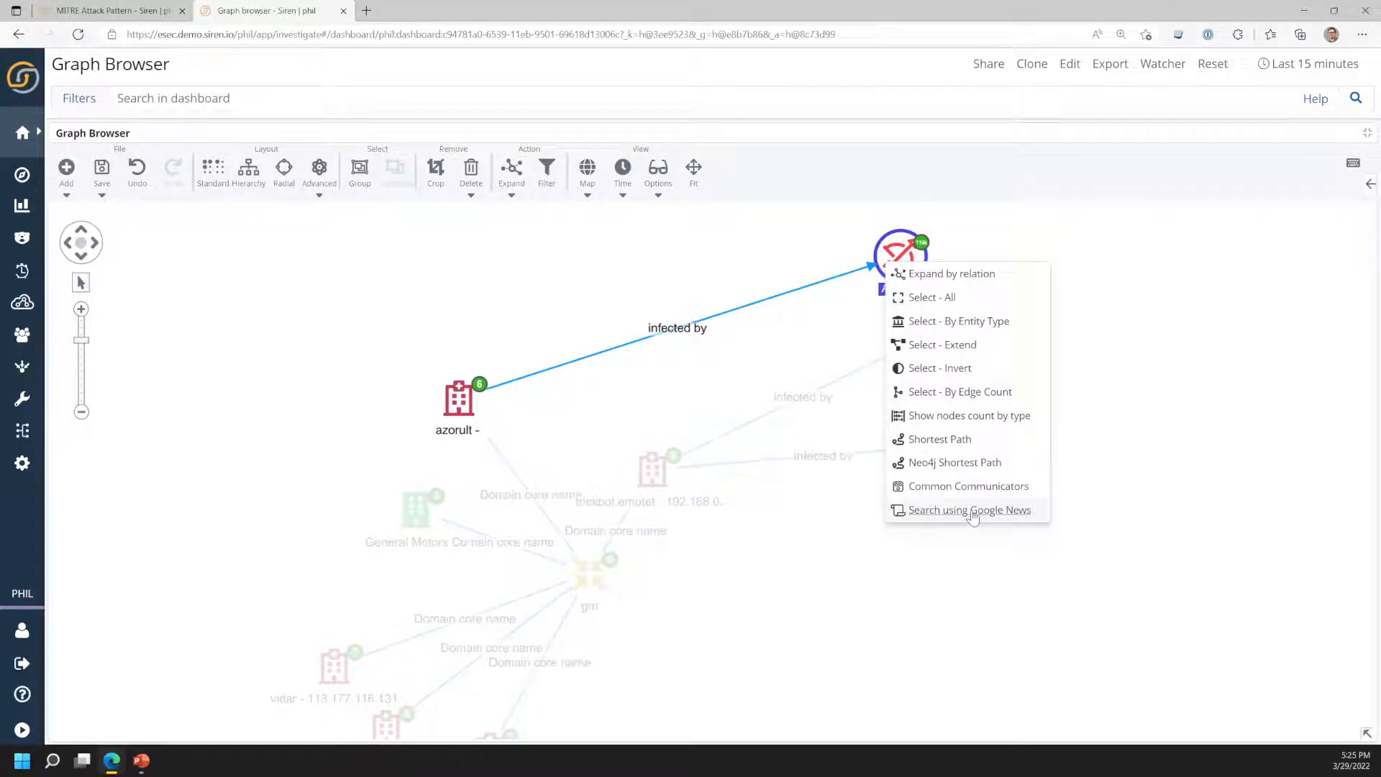
pyautogui.click(892, 249)
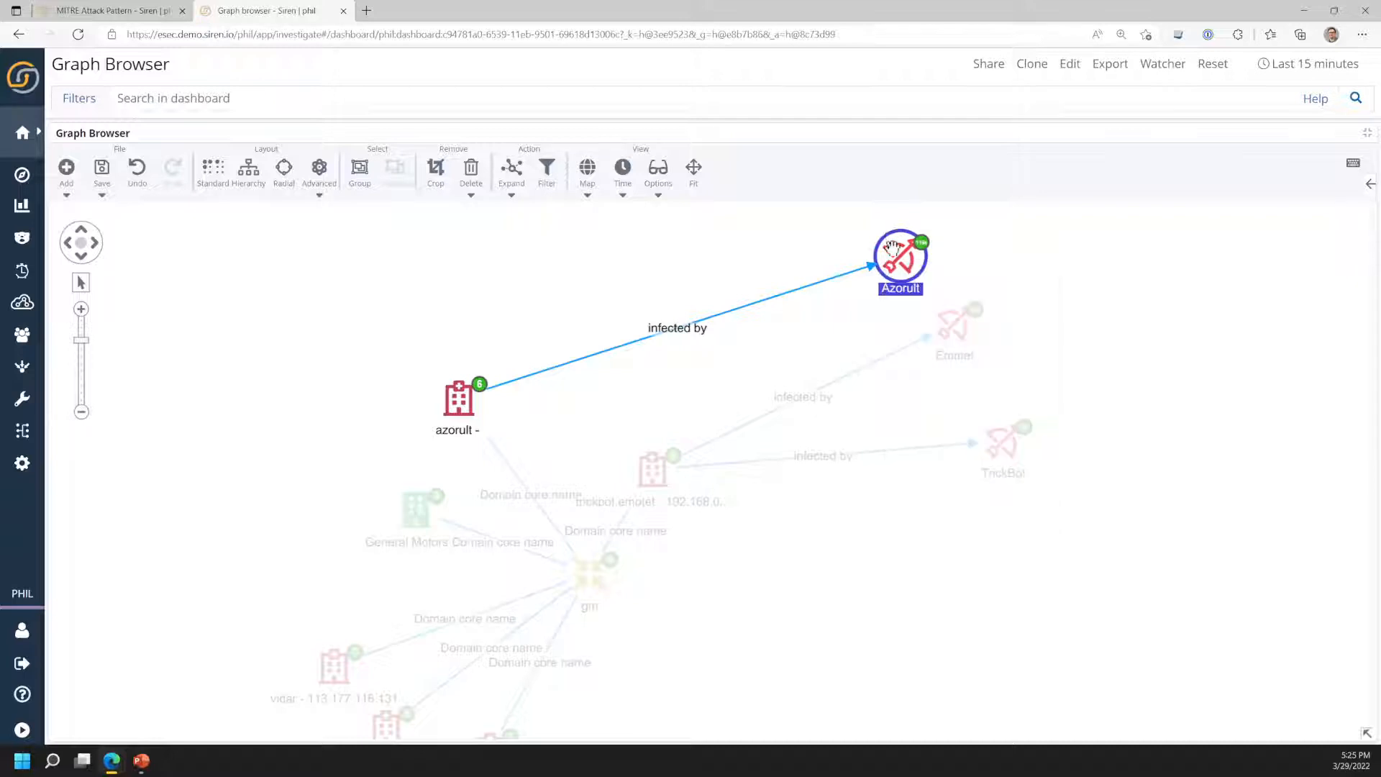
# - Expand Azorult's news relation to WS Google news invocations and delete the added Search: Azorult nodes from the graph
pyautogui.rightClick(896, 250)
pyautogui.click(934, 261)
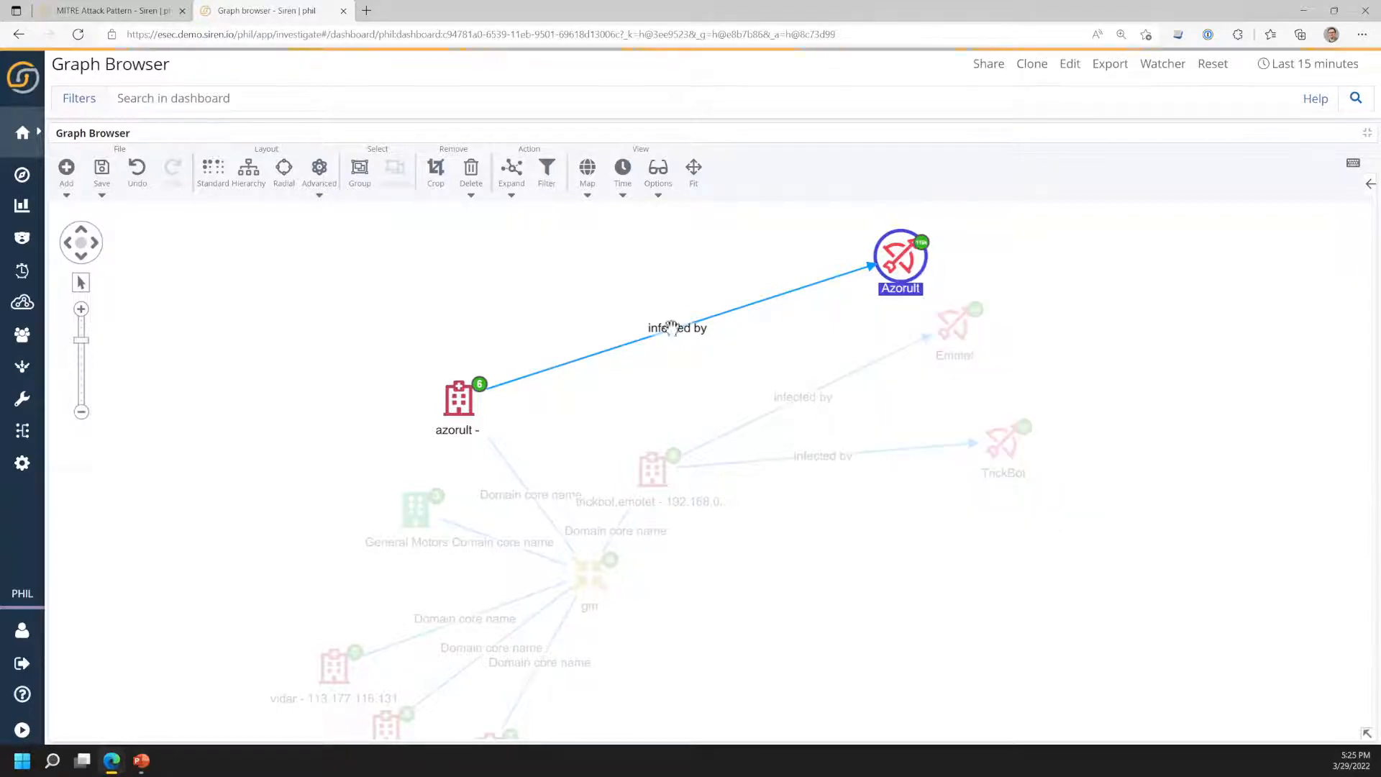
pyautogui.click(528, 405)
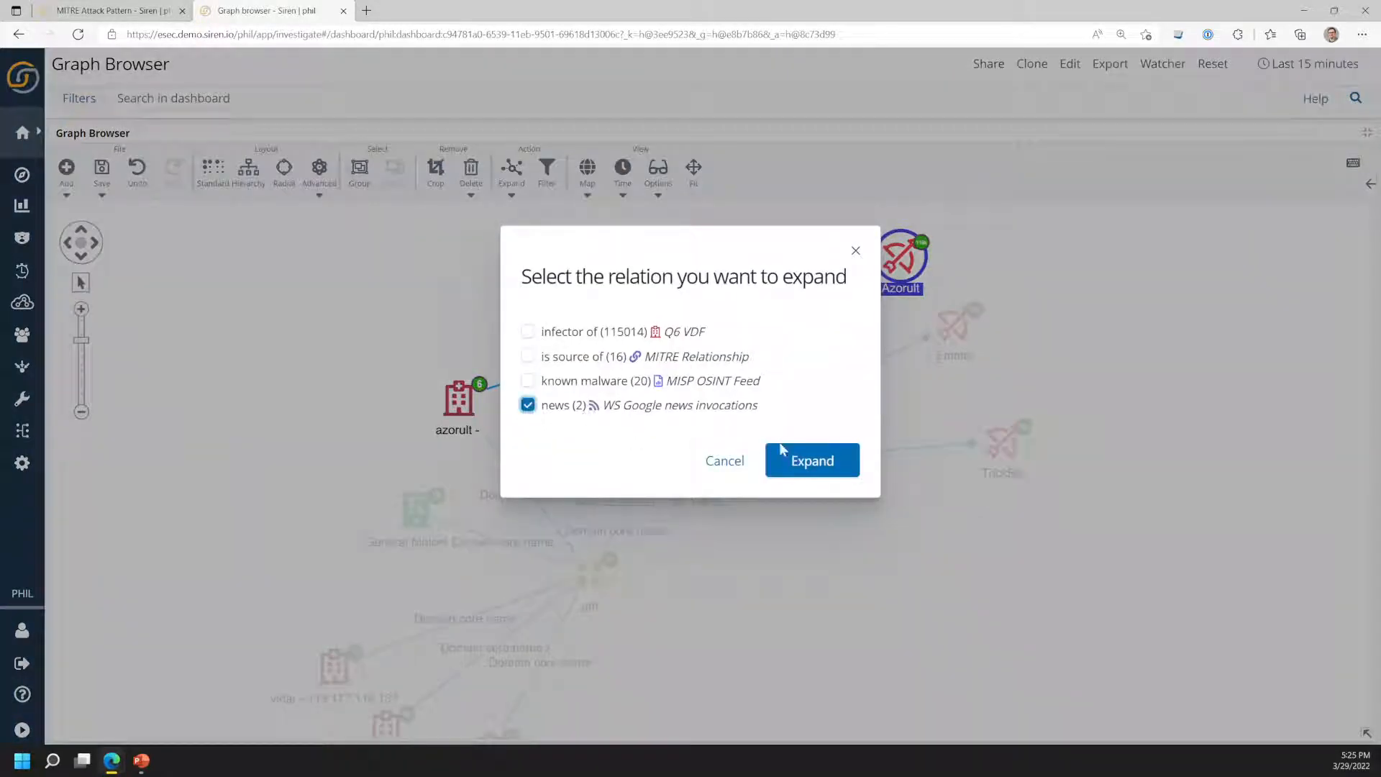
pyautogui.click(785, 452)
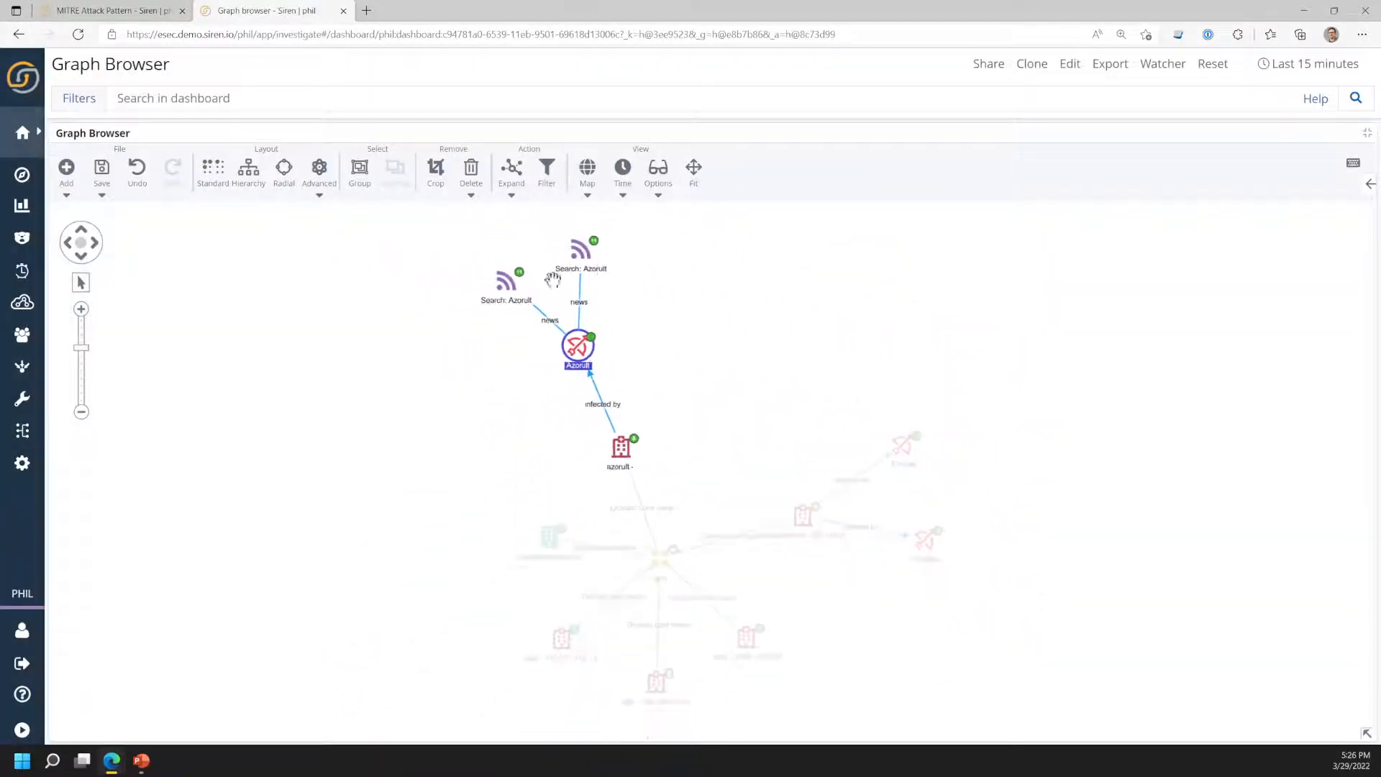
pyautogui.moveTo(473, 238); pyautogui.dragTo(618, 269)
pyautogui.click(471, 170)
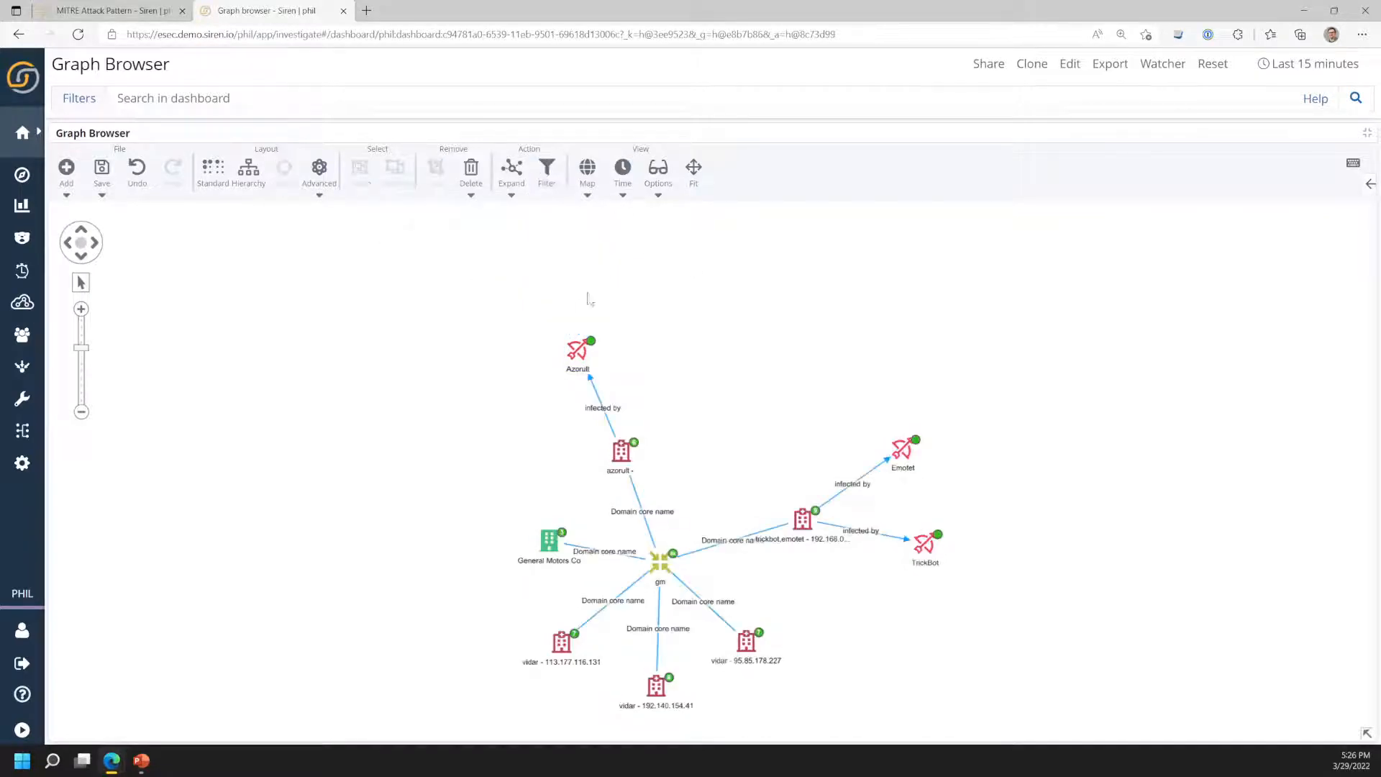
# - Move the Azorult node beside Emotet and TrickBot, and shift the trickbot,emotet record slightly away from them
pyautogui.moveTo(588, 347); pyautogui.dragTo(877, 377)
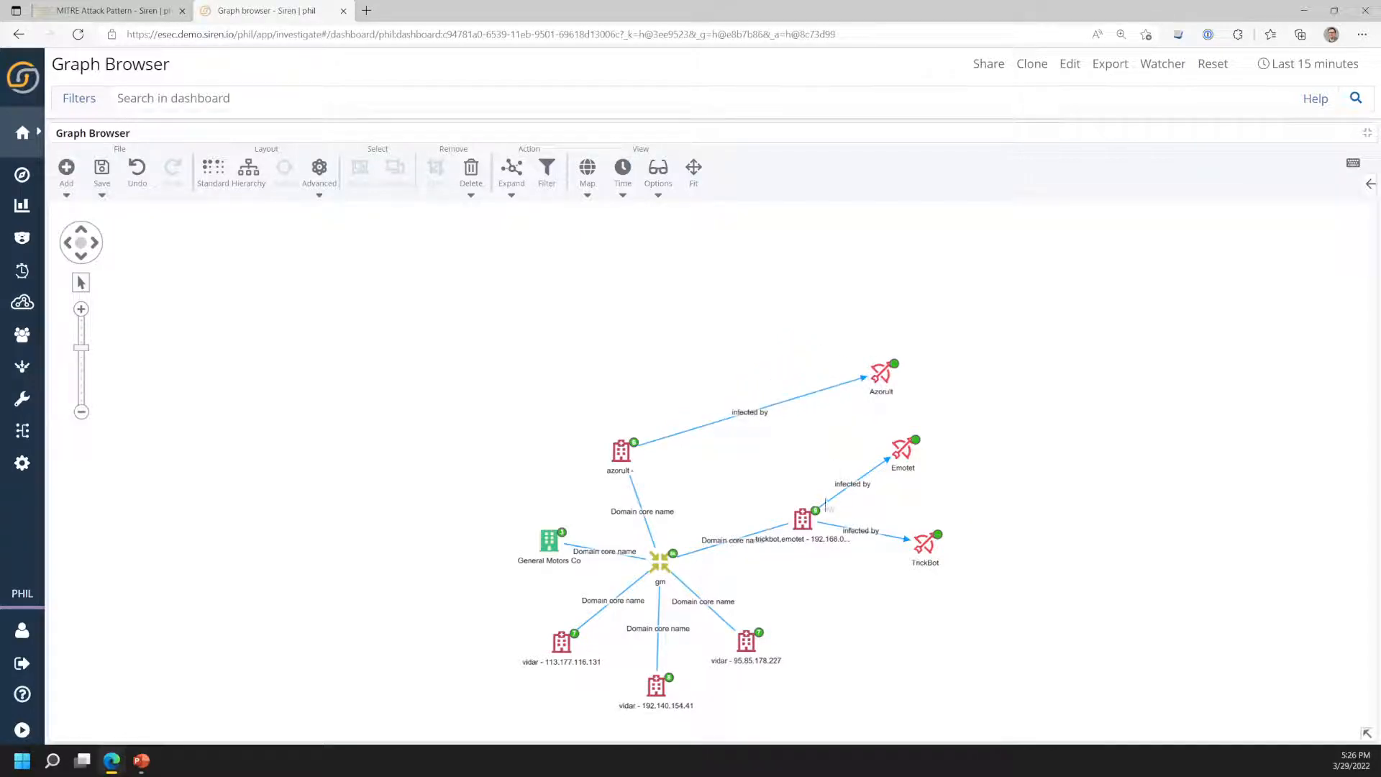
pyautogui.moveTo(804, 516); pyautogui.dragTo(797, 519)
pyautogui.rightClick(932, 334)
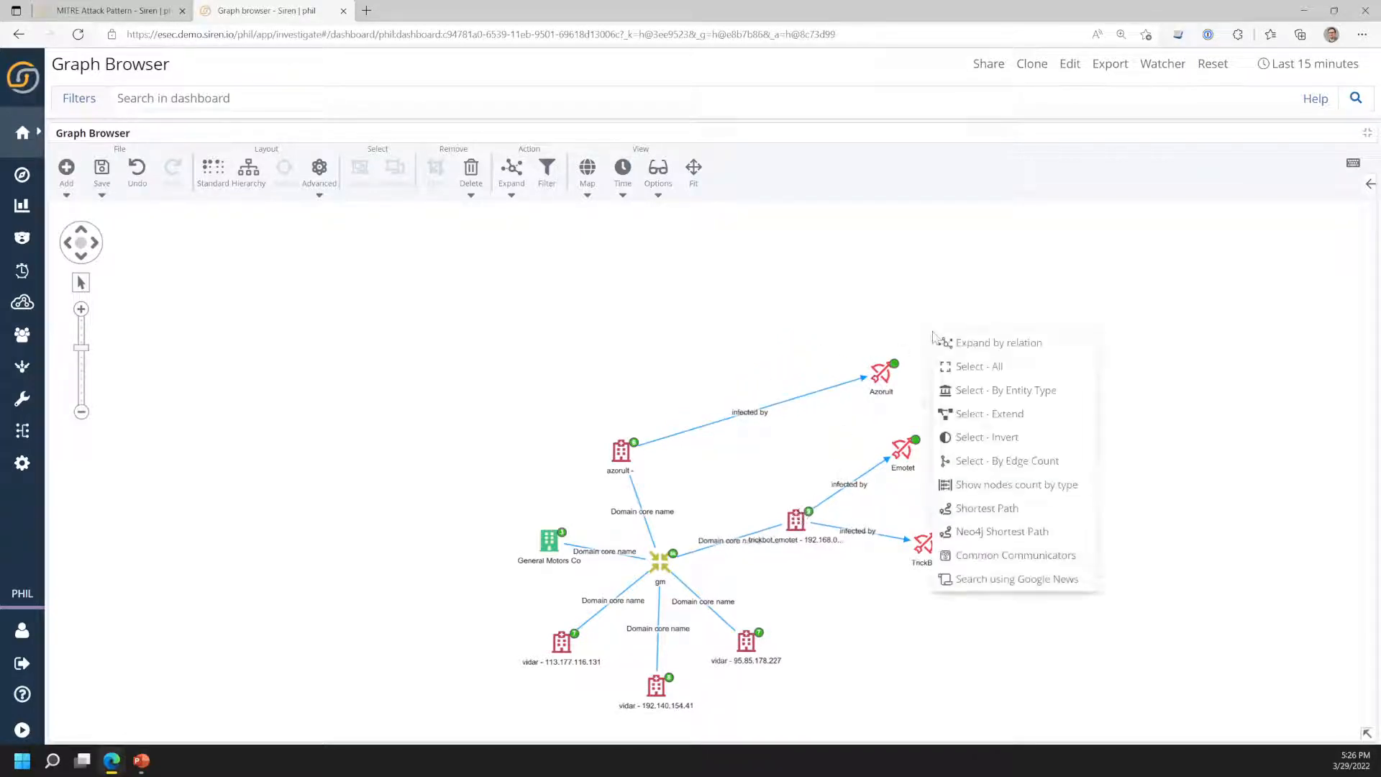
pyautogui.click(873, 331)
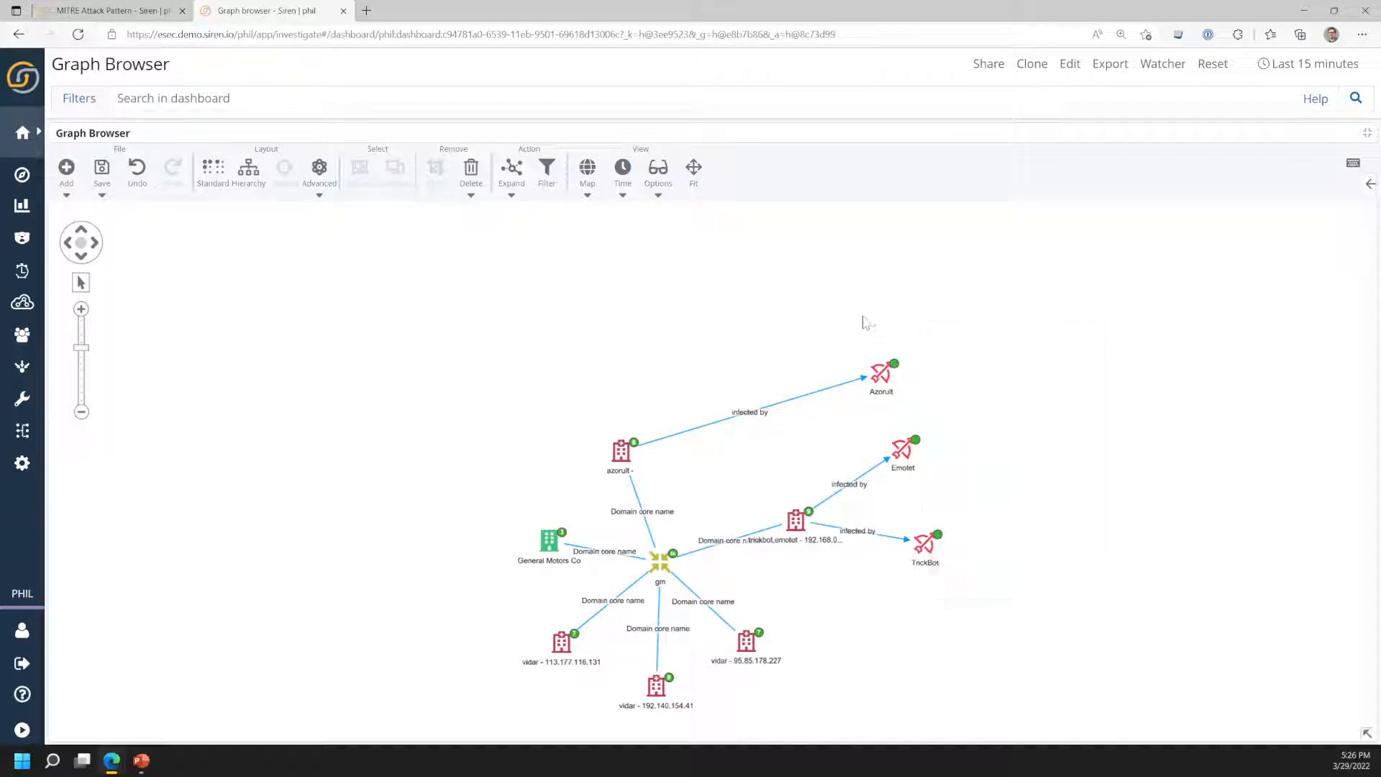
# - Select Azorult, Emotet and TrickBot together and expand their is source of, is target of and known malware relations
pyautogui.moveTo(851, 311); pyautogui.dragTo(1002, 573)
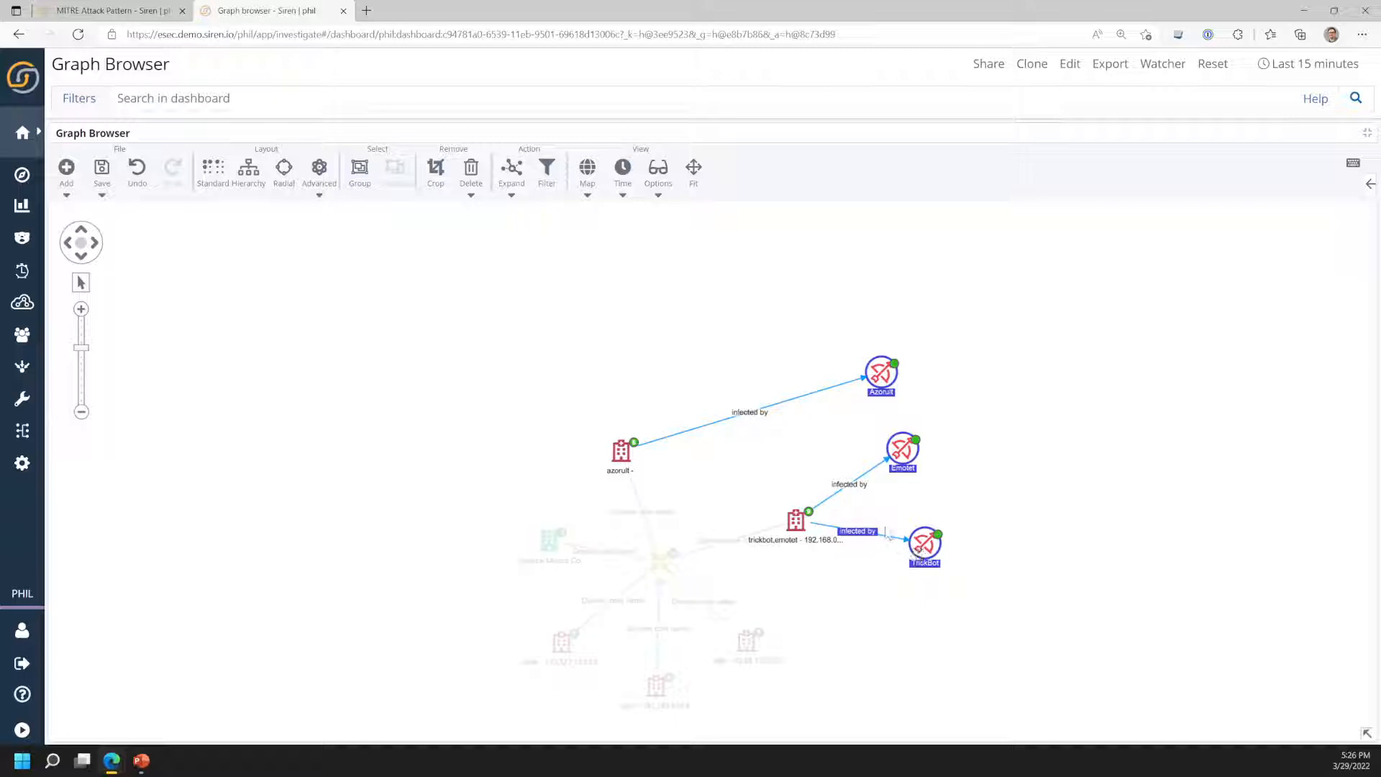
pyautogui.rightClick(878, 421)
pyautogui.click(899, 426)
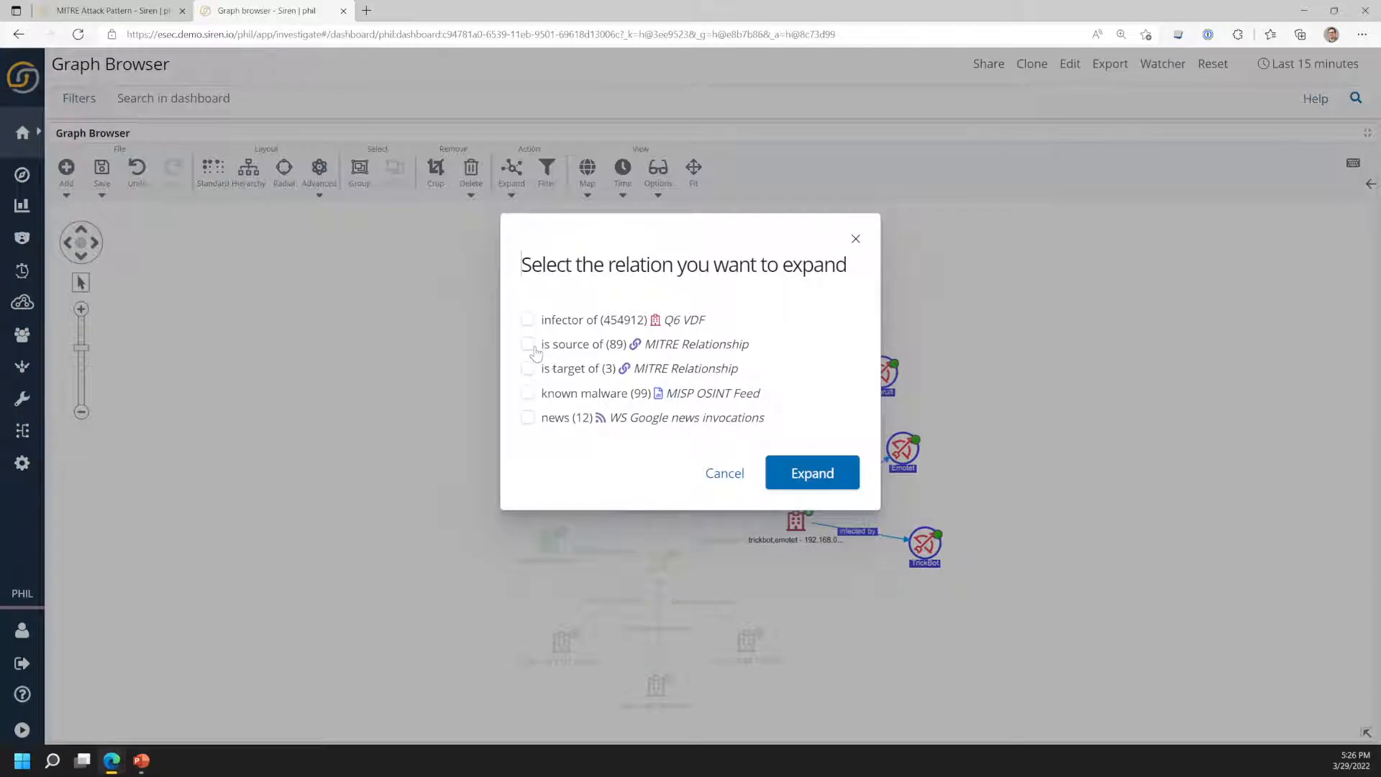
pyautogui.click(528, 344)
pyautogui.click(528, 368)
pyautogui.click(528, 393)
pyautogui.click(823, 495)
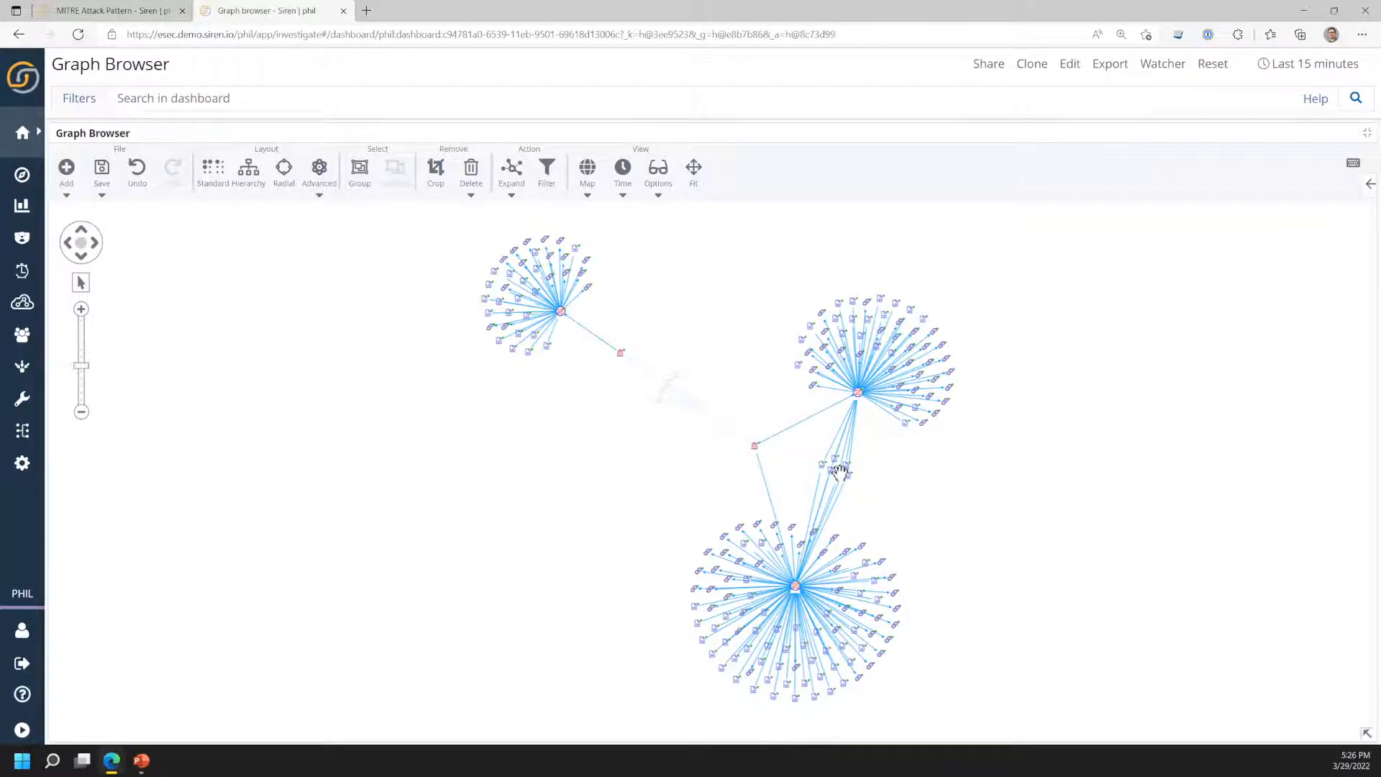
pyautogui.scroll(3, 841, 472)
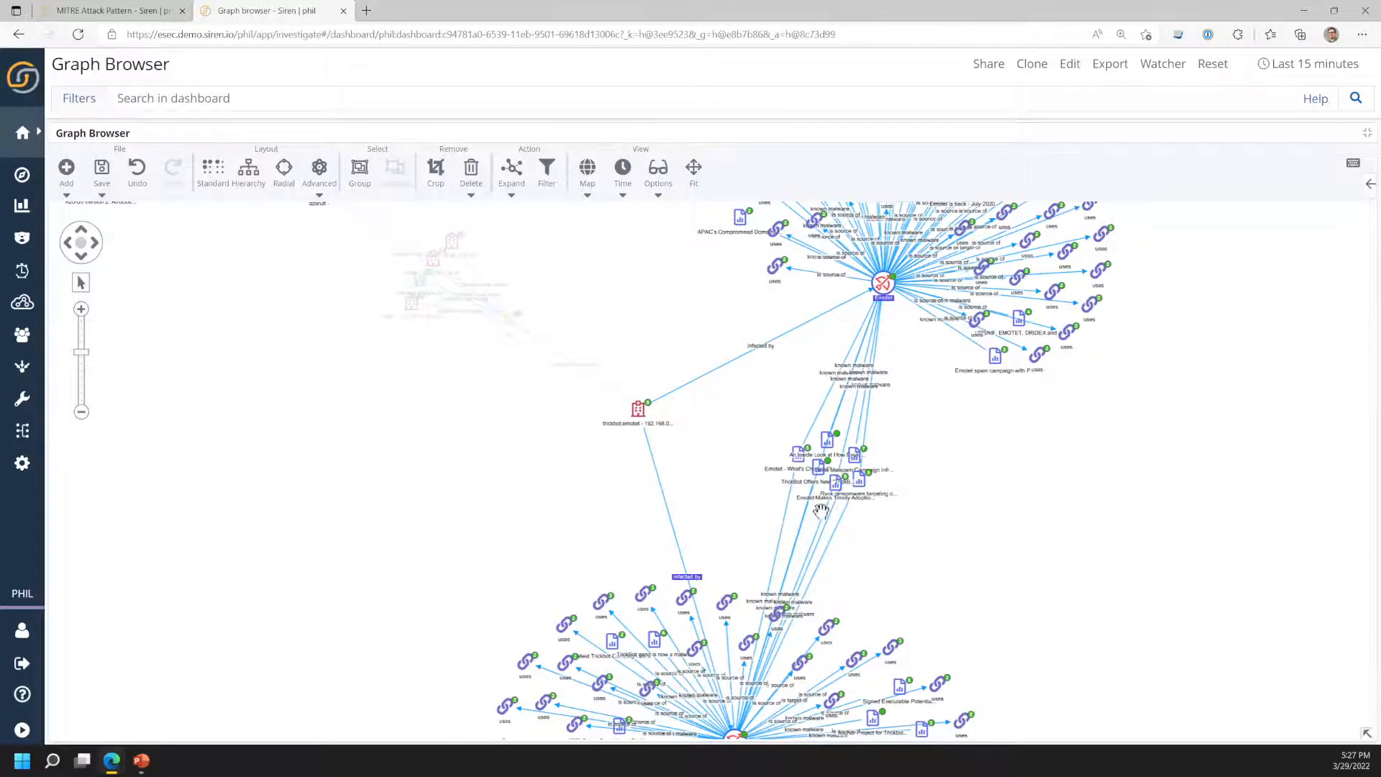
# - Move the Emotet - What's Changed? report away from the shared threat reports and enable the Tooltip lens
pyautogui.scroll(4, 817, 508)
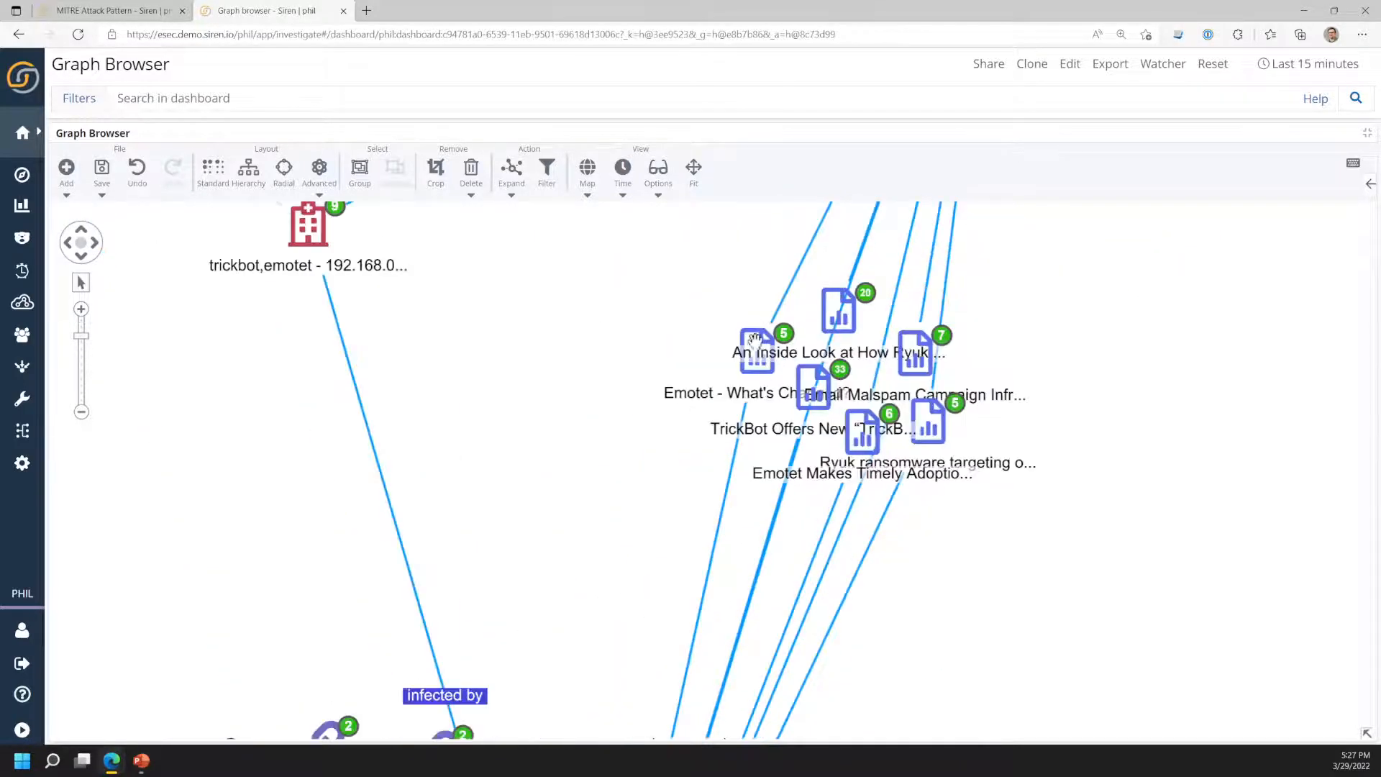
pyautogui.moveTo(739, 360); pyautogui.dragTo(660, 373)
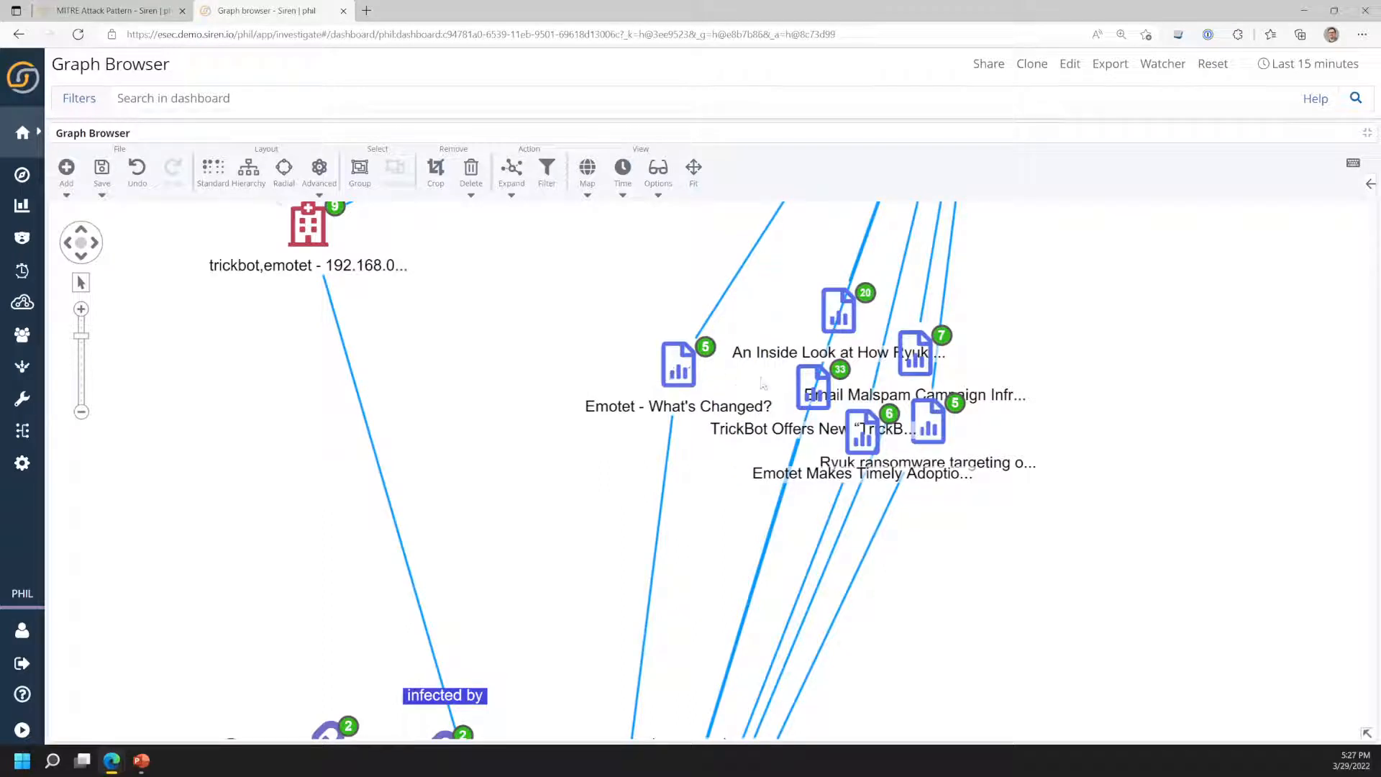
pyautogui.click(1371, 184)
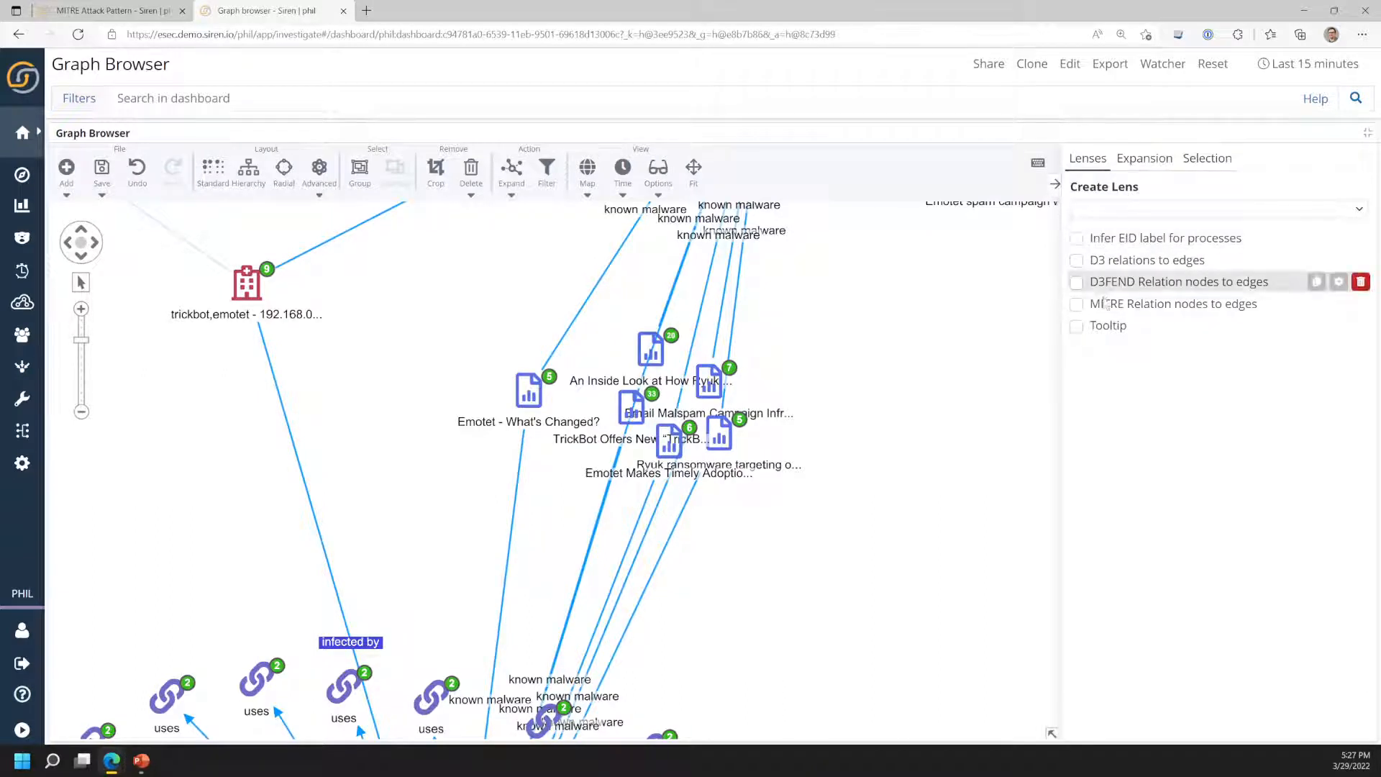
pyautogui.click(1076, 326)
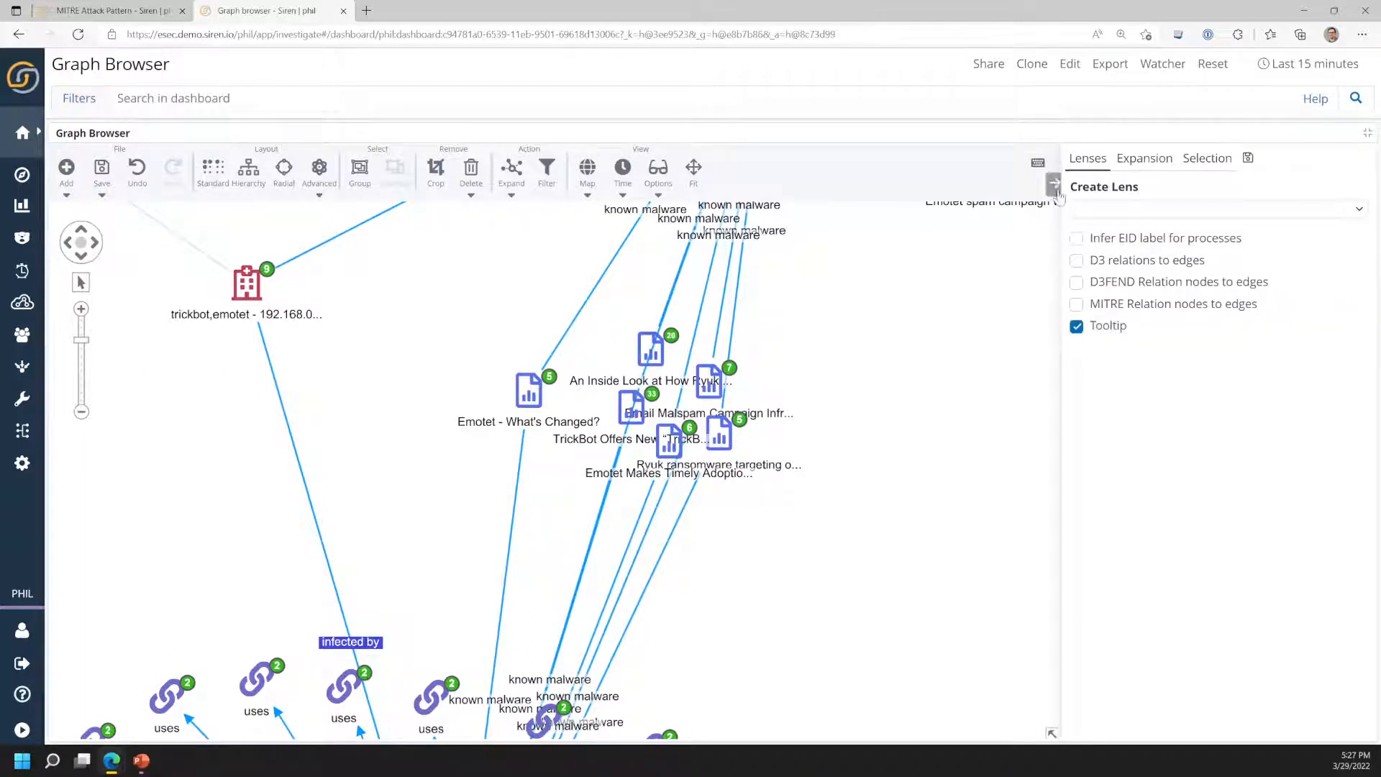
pyautogui.click(1055, 184)
# - Read the tooltip details of the Emotet reports shared between the malware nodes, then clear the selection
pyautogui.moveTo(683, 379)
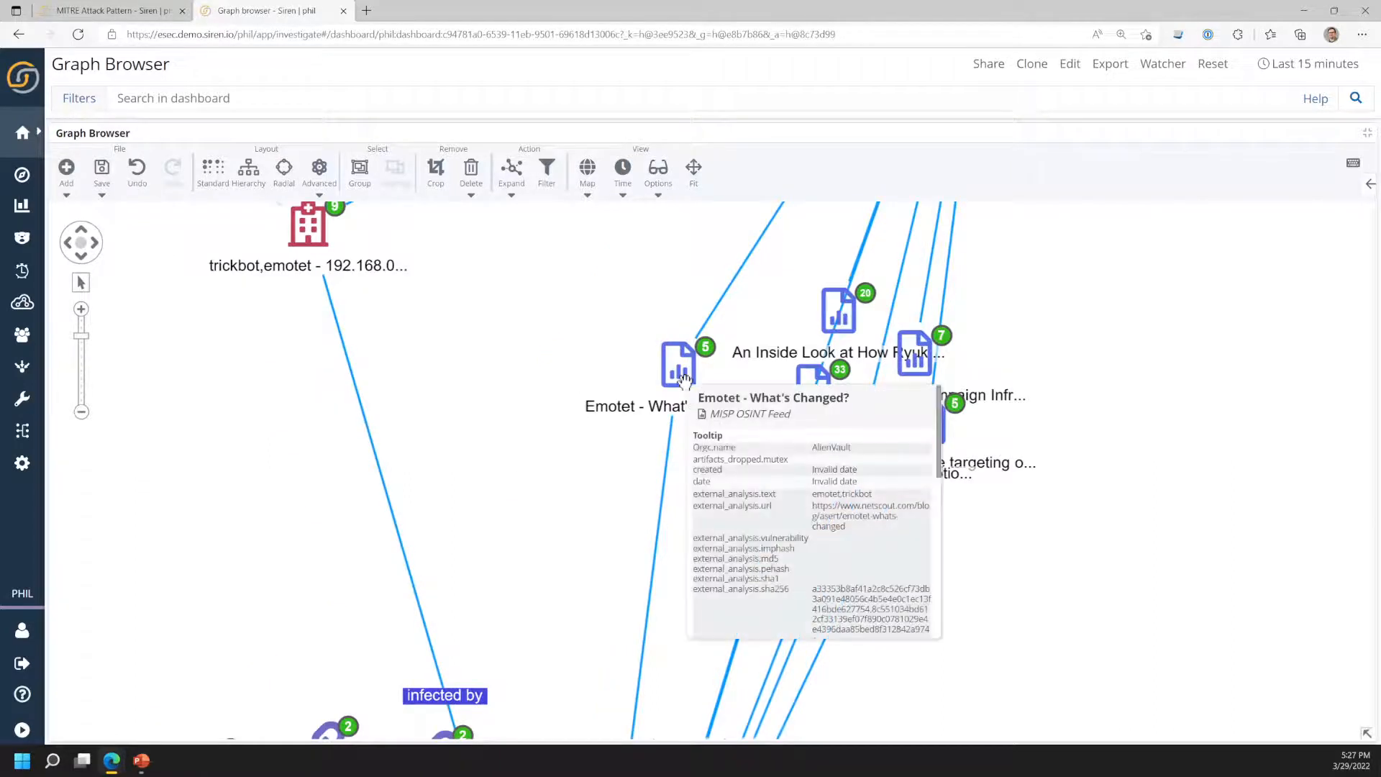
pyautogui.scroll(-5, 744, 494)
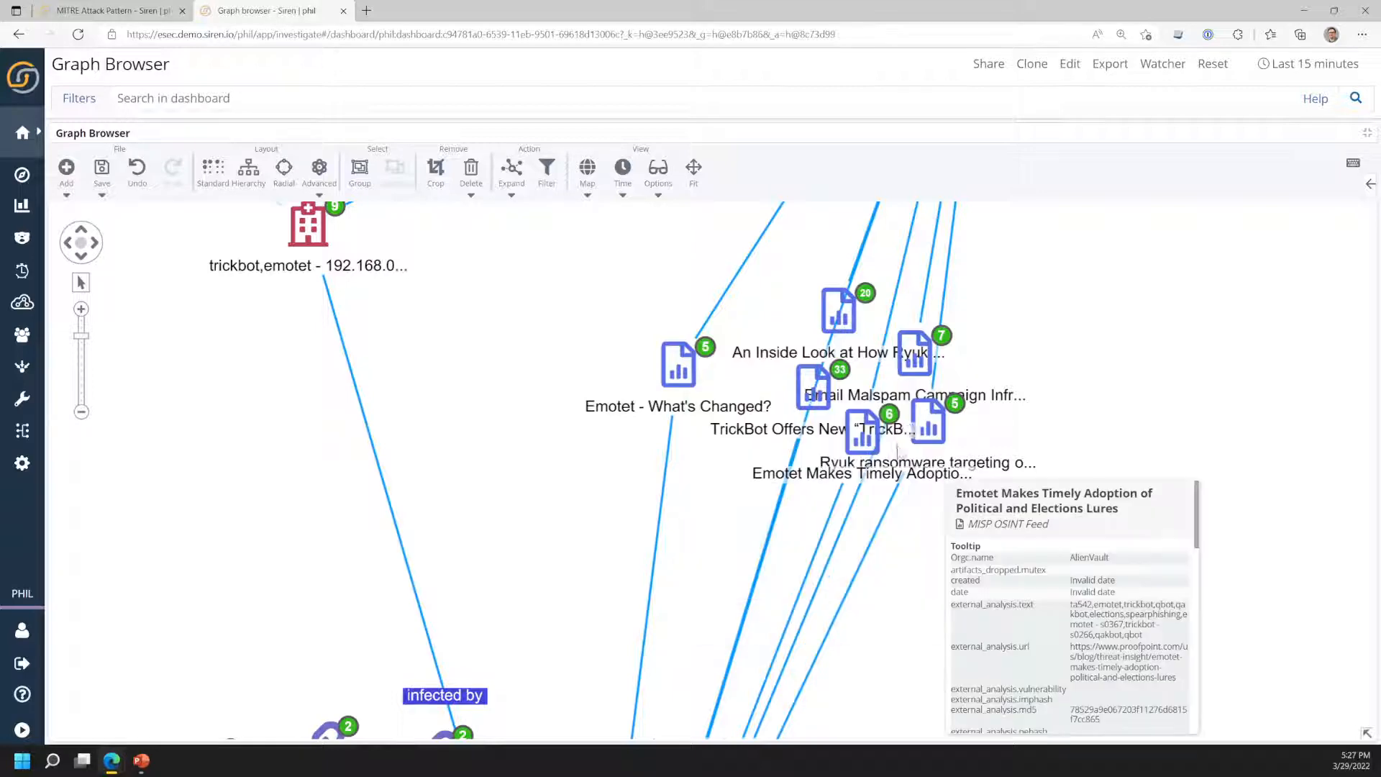
pyautogui.click(1123, 347)
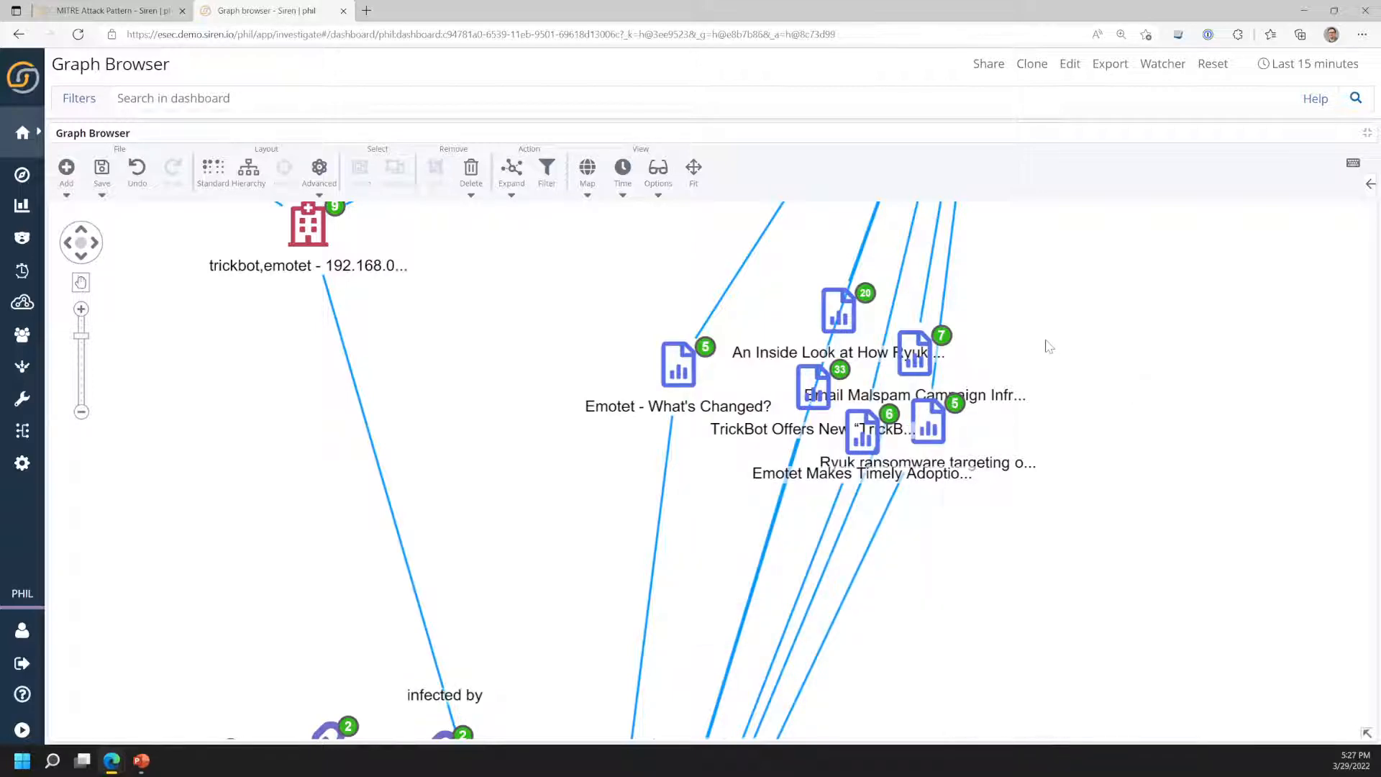
# - Select all MITRE Relationship nodes and expand their has source and has target relations to MITRE Malware, MITRE Group and MITRE Attack Pattern
pyautogui.scroll(-4, 1049, 347)
pyautogui.moveTo(736, 384); pyautogui.dragTo(722, 577)
pyautogui.rightClick(749, 331)
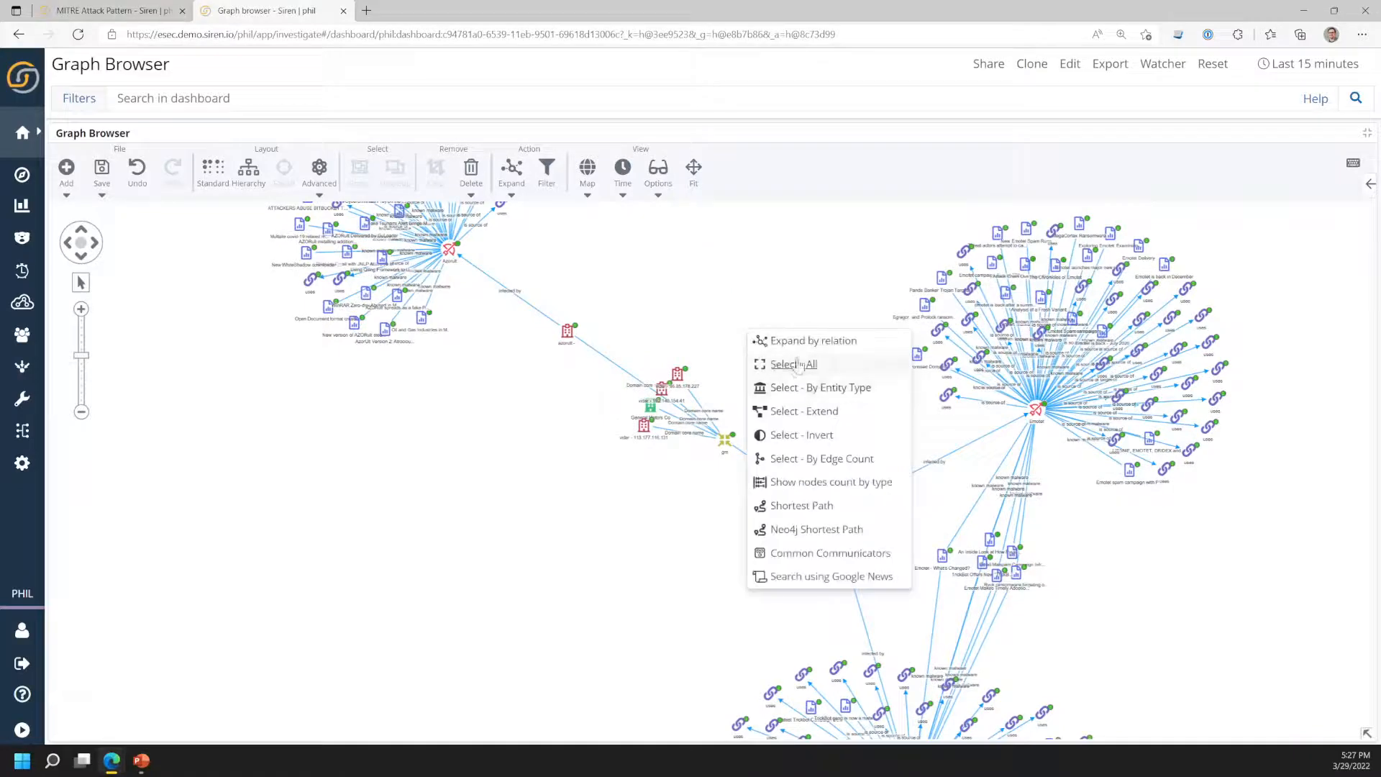
pyautogui.click(817, 388)
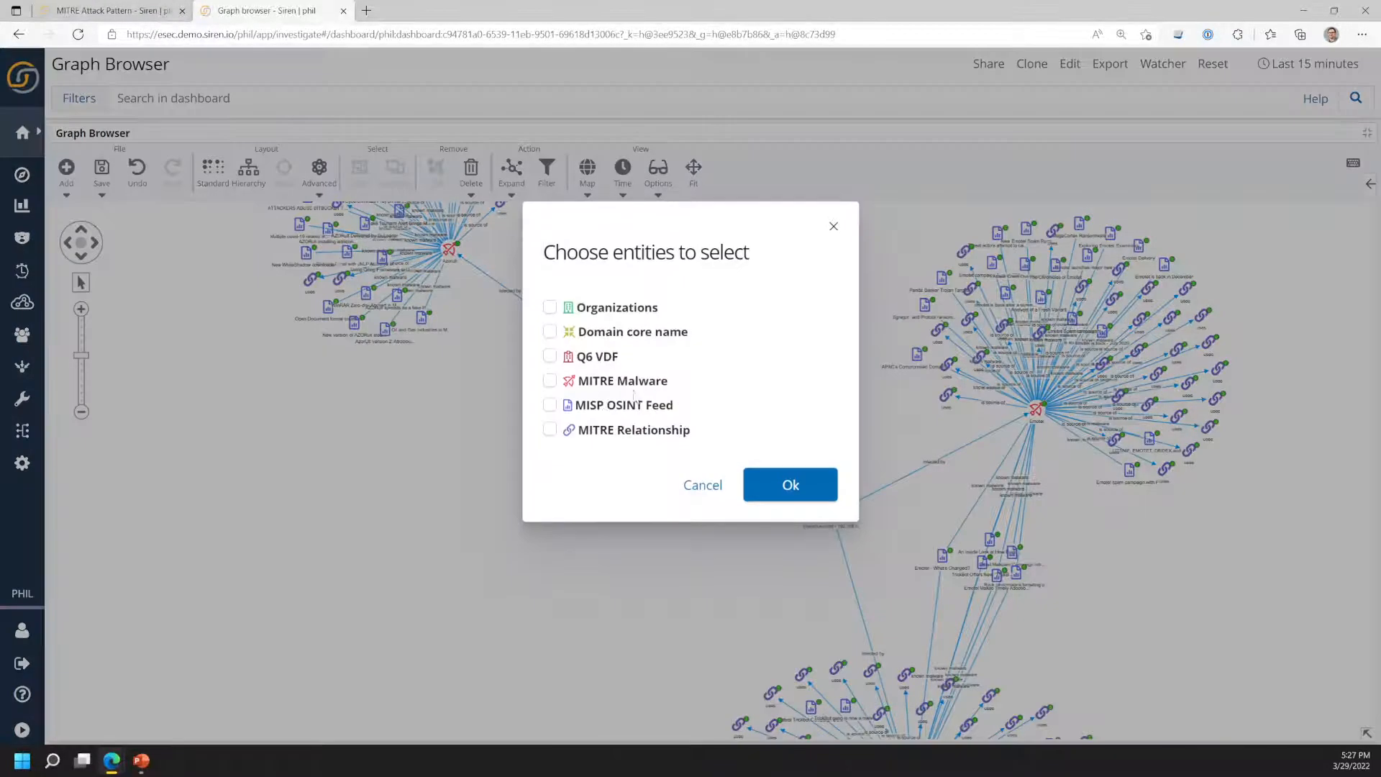
pyautogui.click(549, 429)
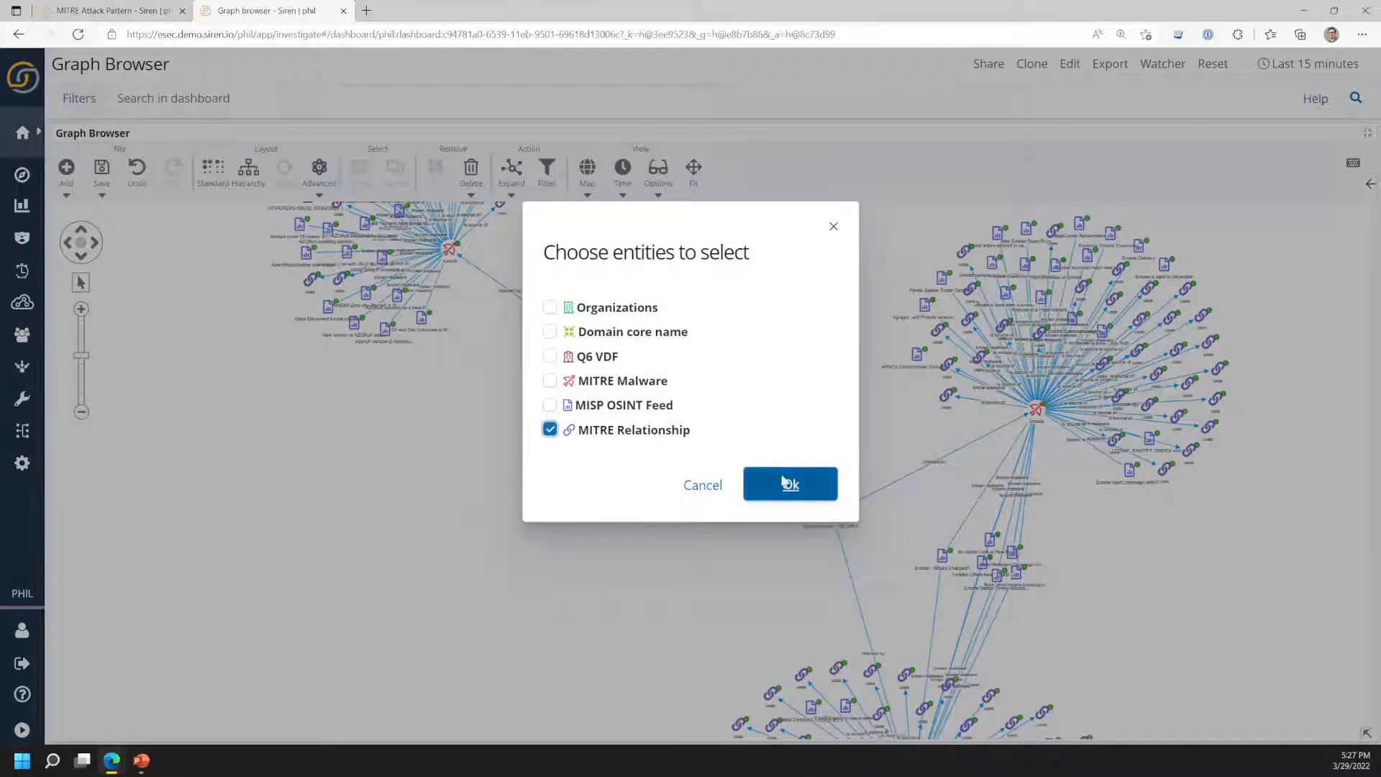
pyautogui.click(765, 482)
pyautogui.rightClick(745, 291)
pyautogui.click(791, 303)
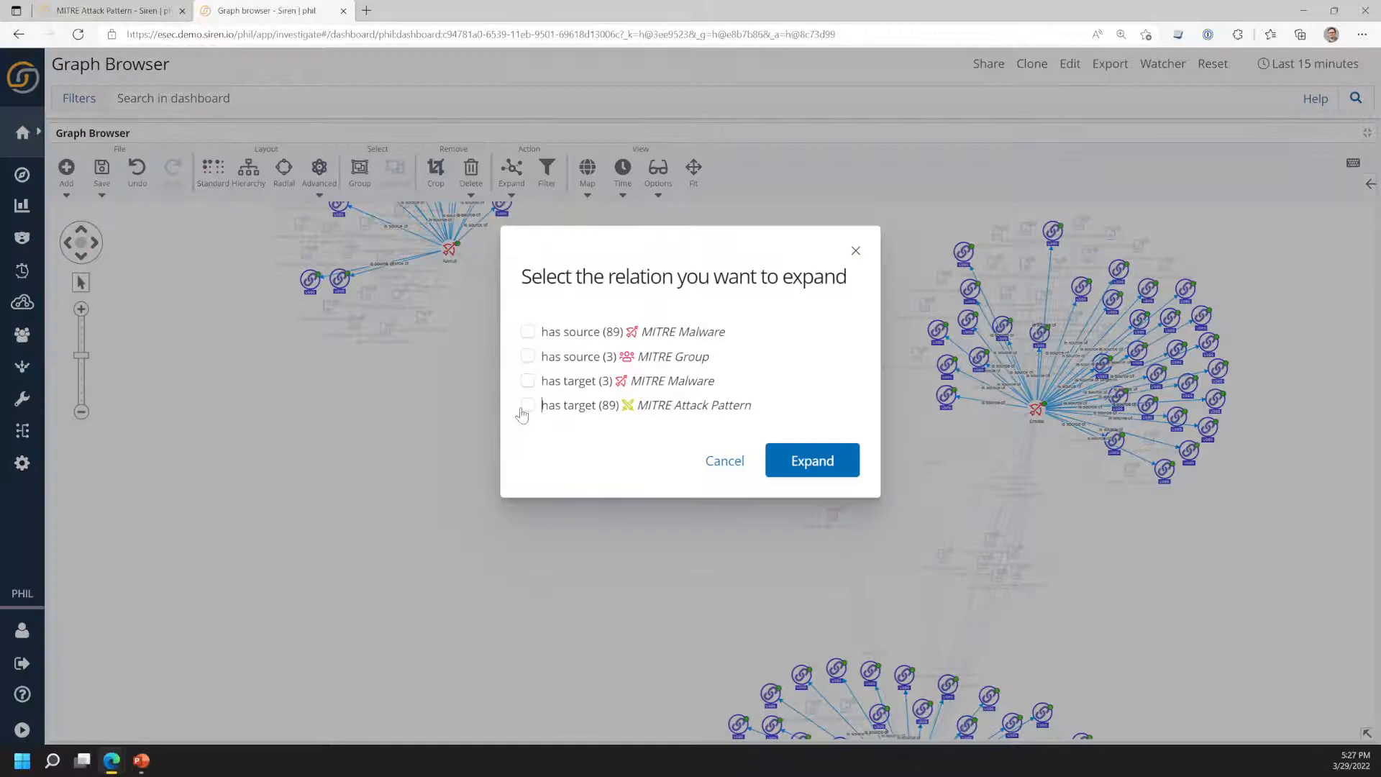
pyautogui.click(526, 407)
pyautogui.click(527, 381)
pyautogui.click(528, 356)
pyautogui.click(527, 332)
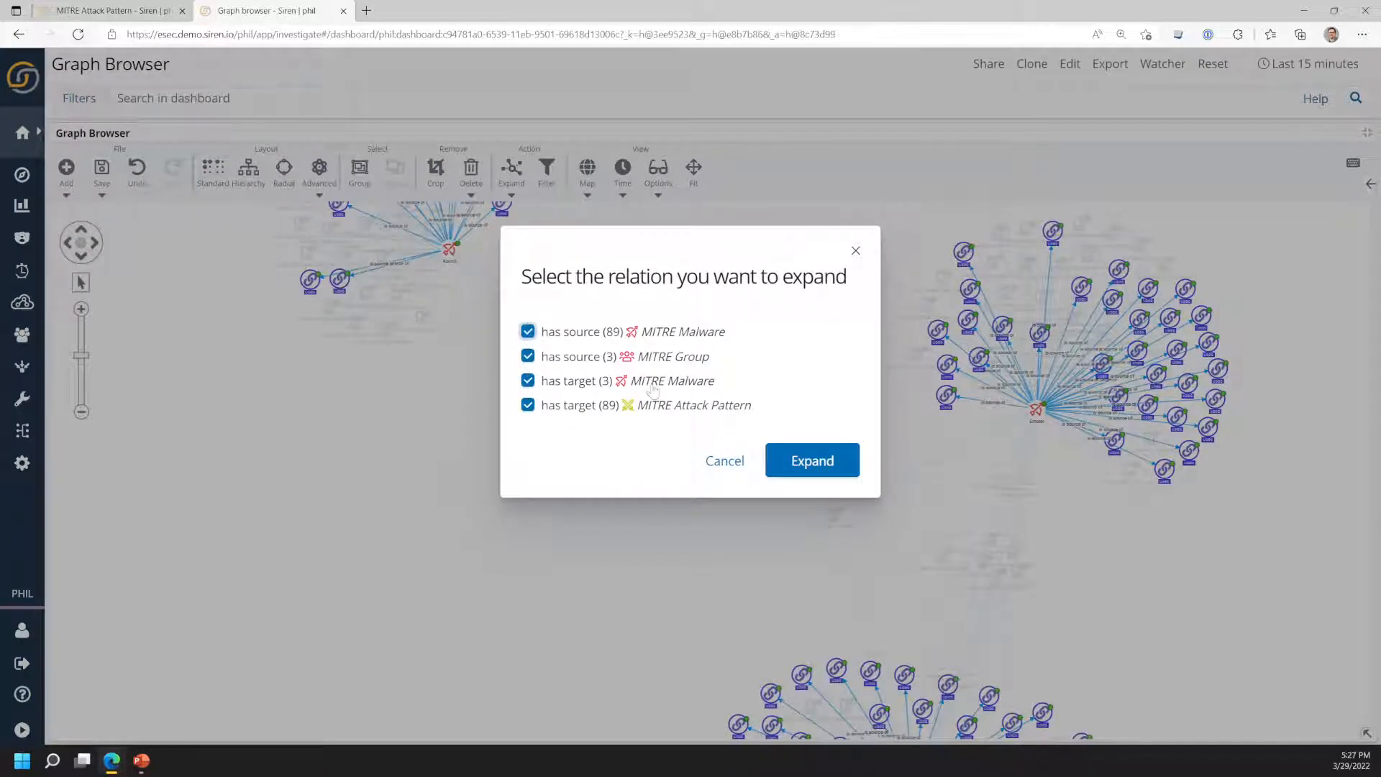
pyautogui.click(808, 464)
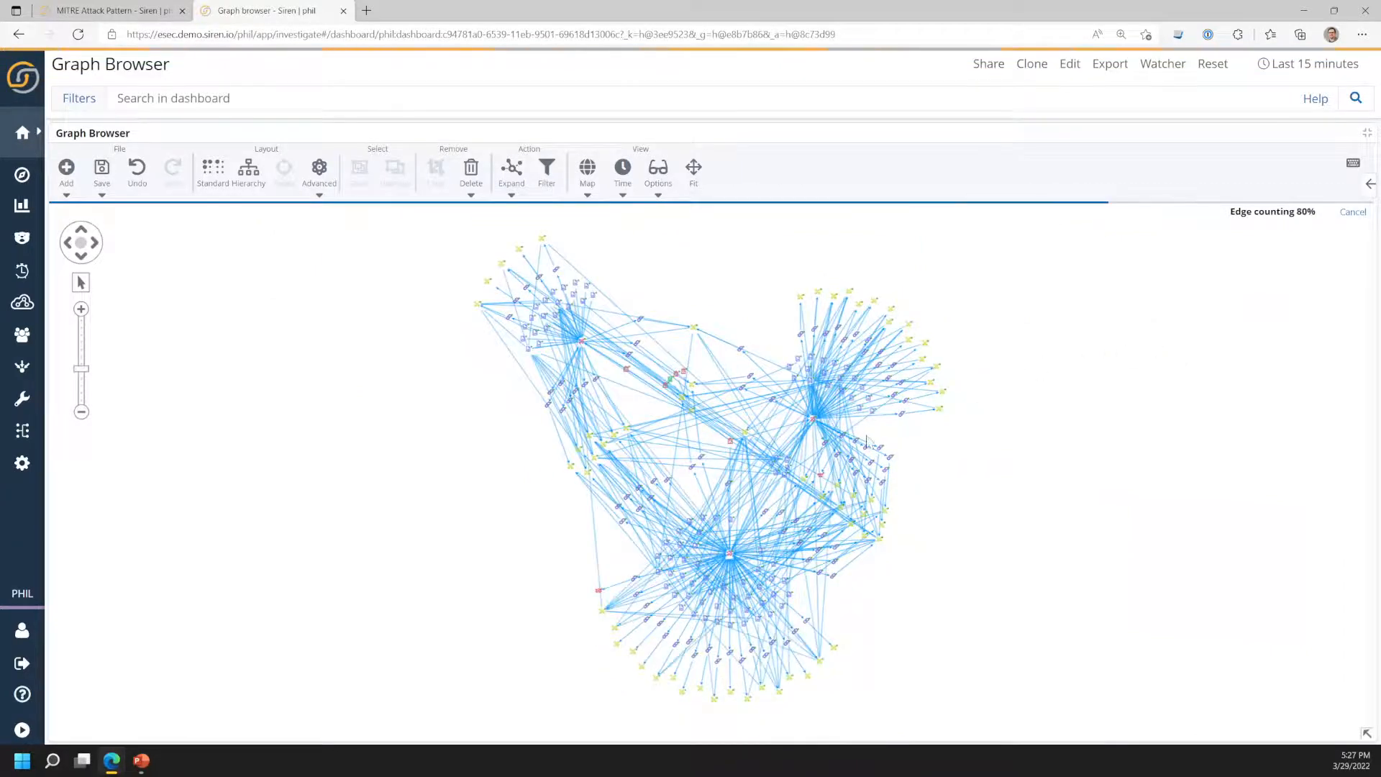
# - Enable the MITRE Relation nodes to edges lens and rearrange the graph with the standard layout
pyautogui.scroll(3, 867, 441)
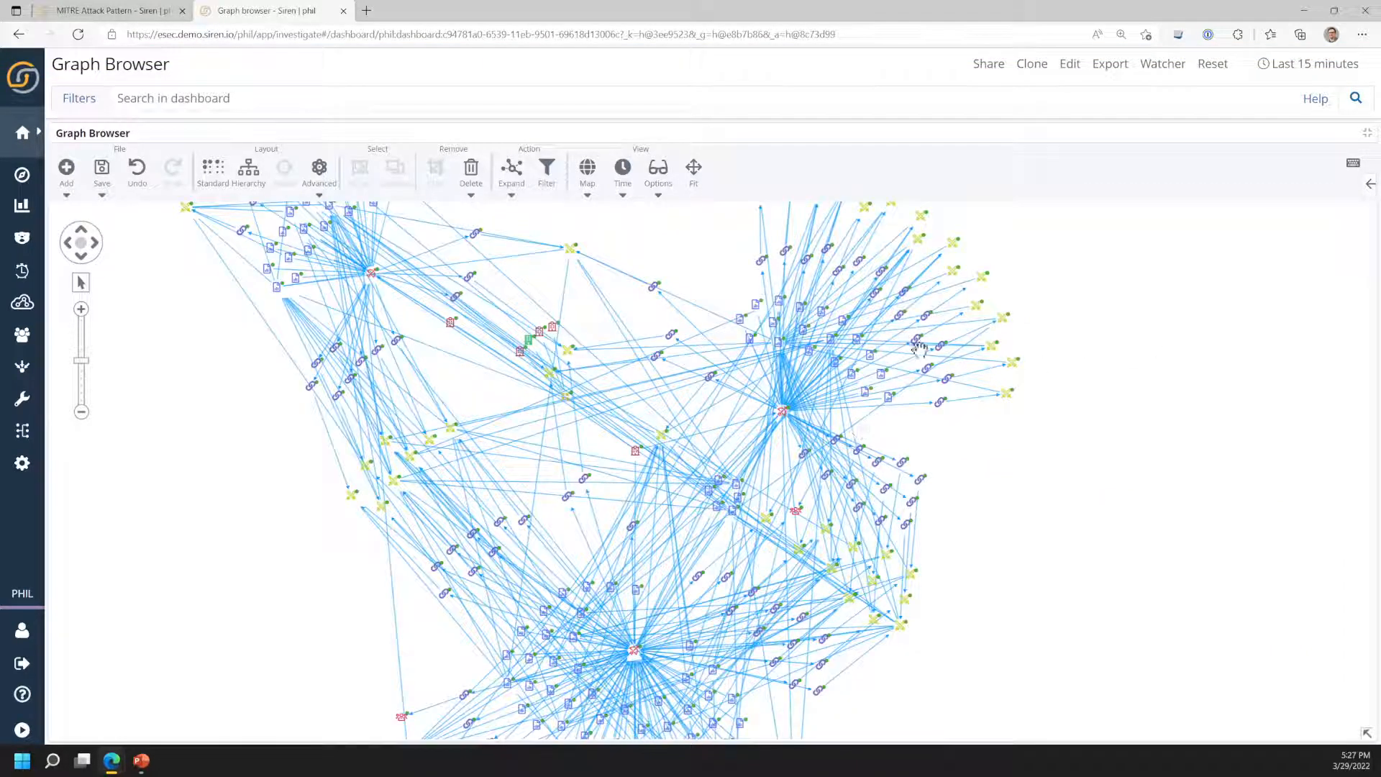
pyautogui.click(1367, 184)
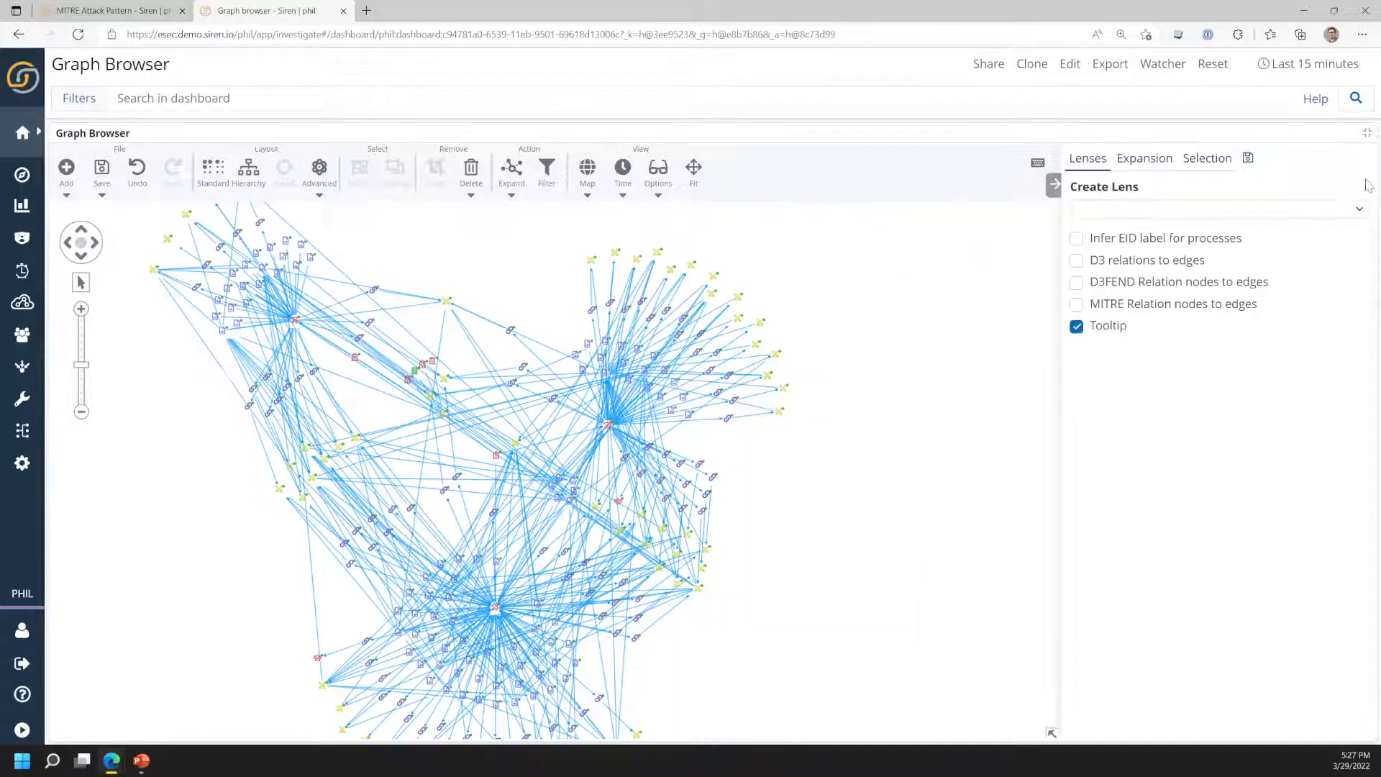
pyautogui.click(1077, 306)
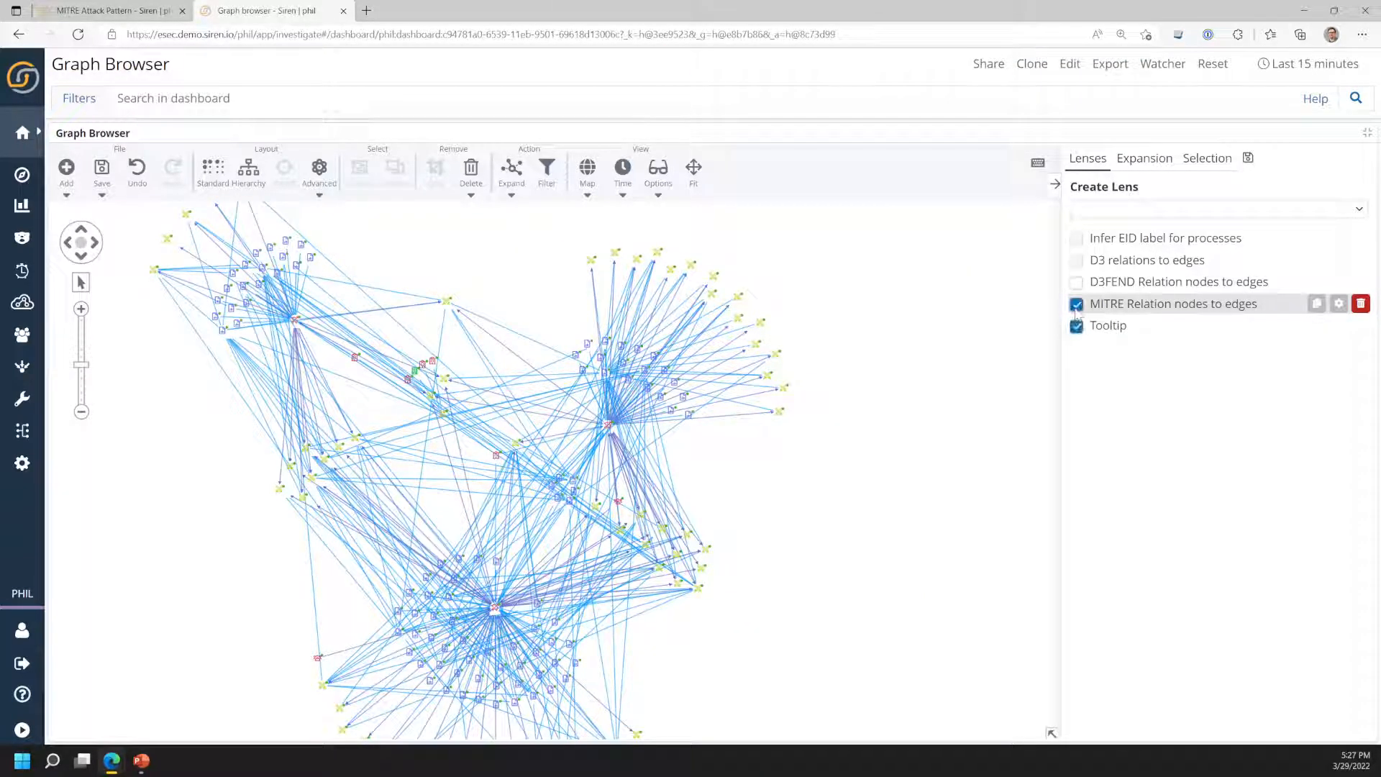
pyautogui.scroll(3, 746, 485)
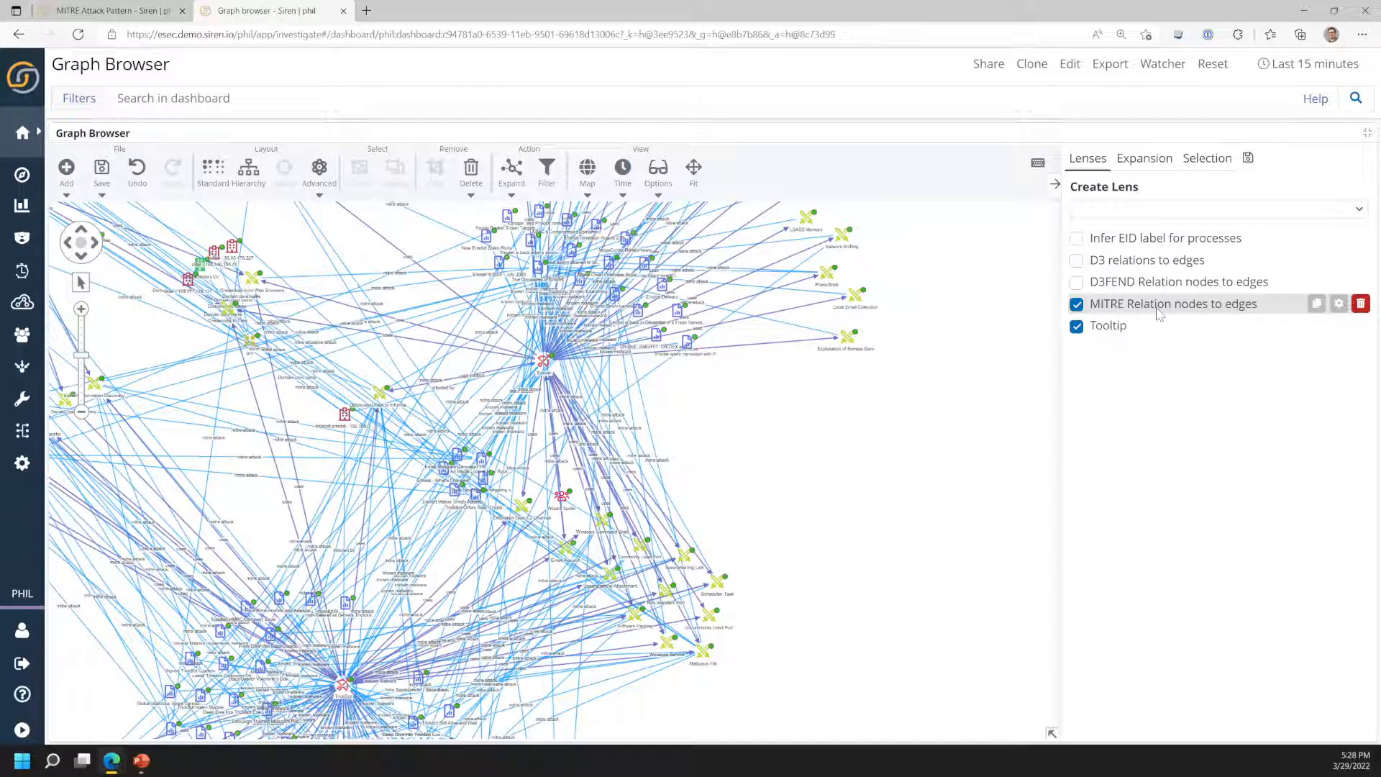
pyautogui.scroll(2, 335, 482)
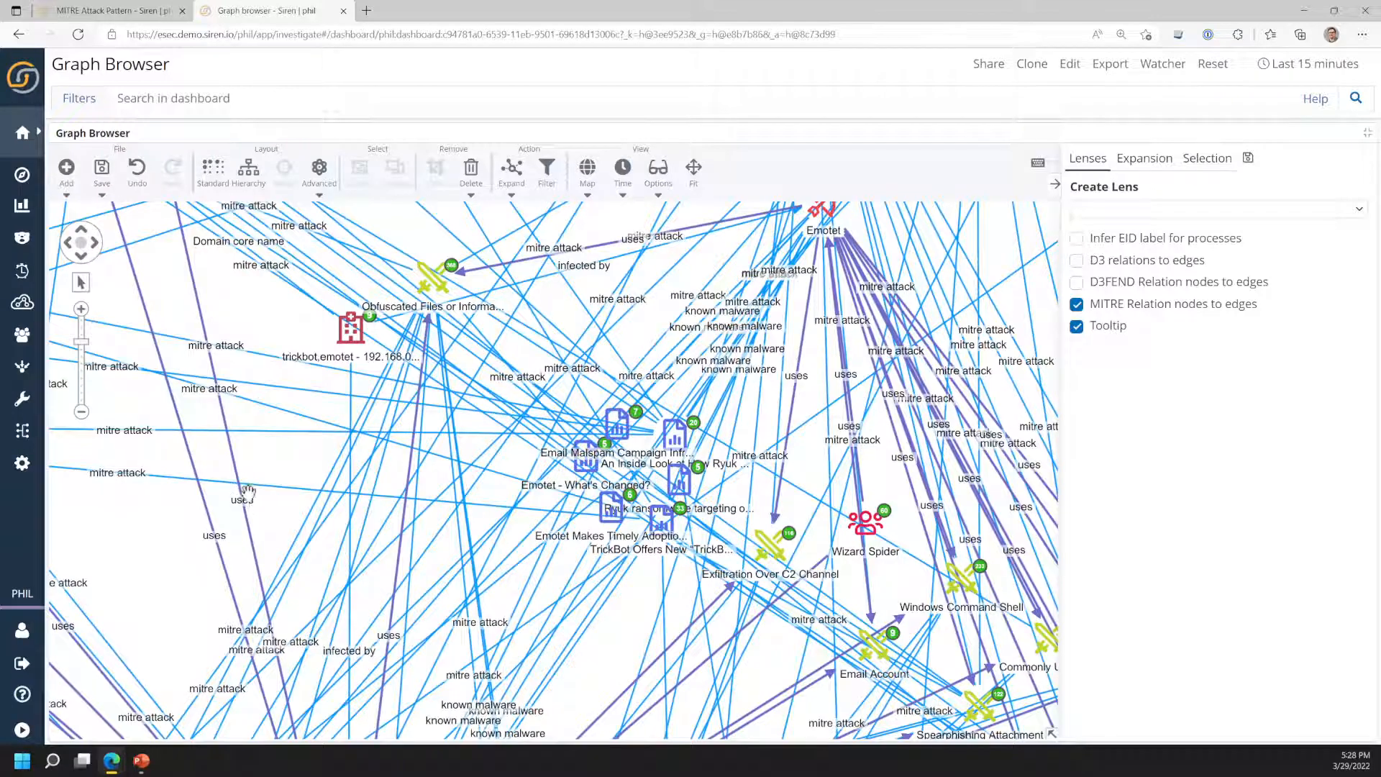
pyautogui.scroll(-3, 860, 346)
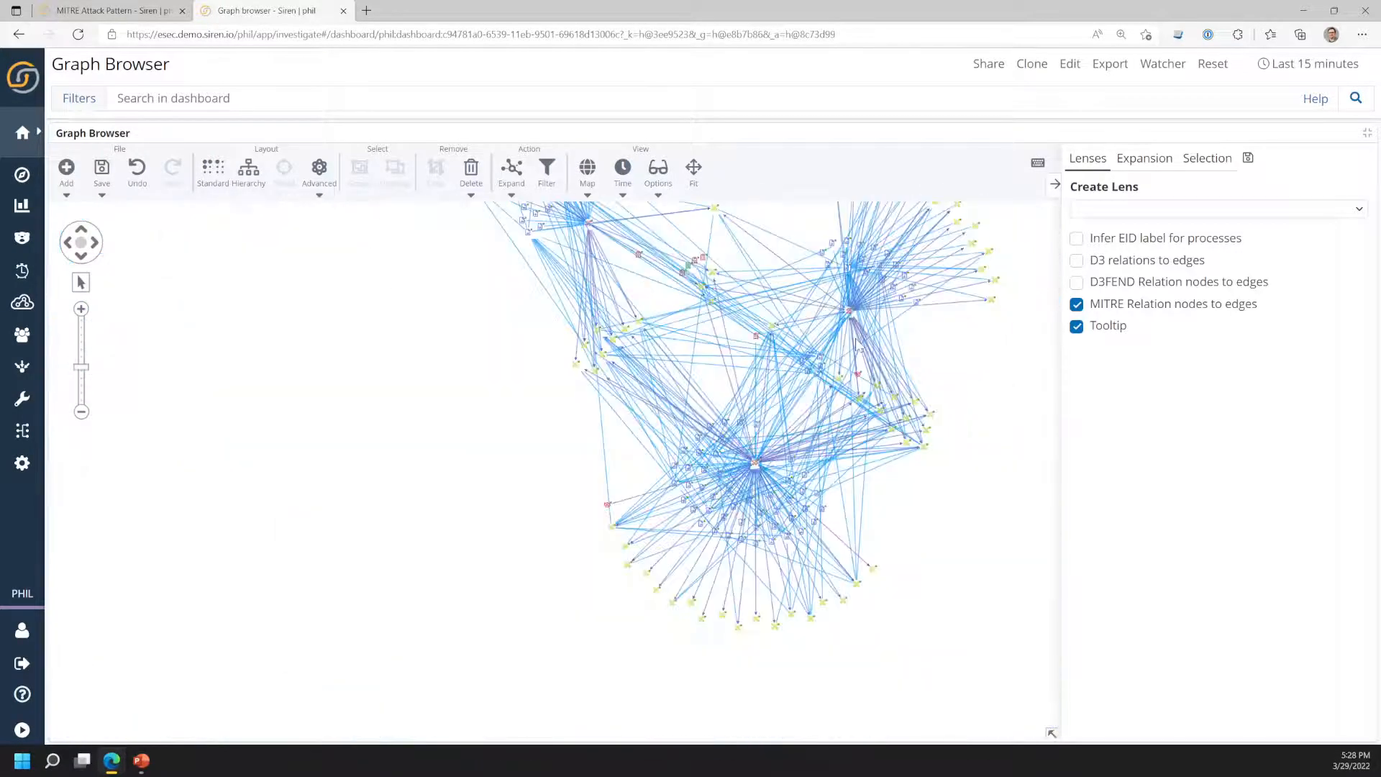
pyautogui.click(213, 172)
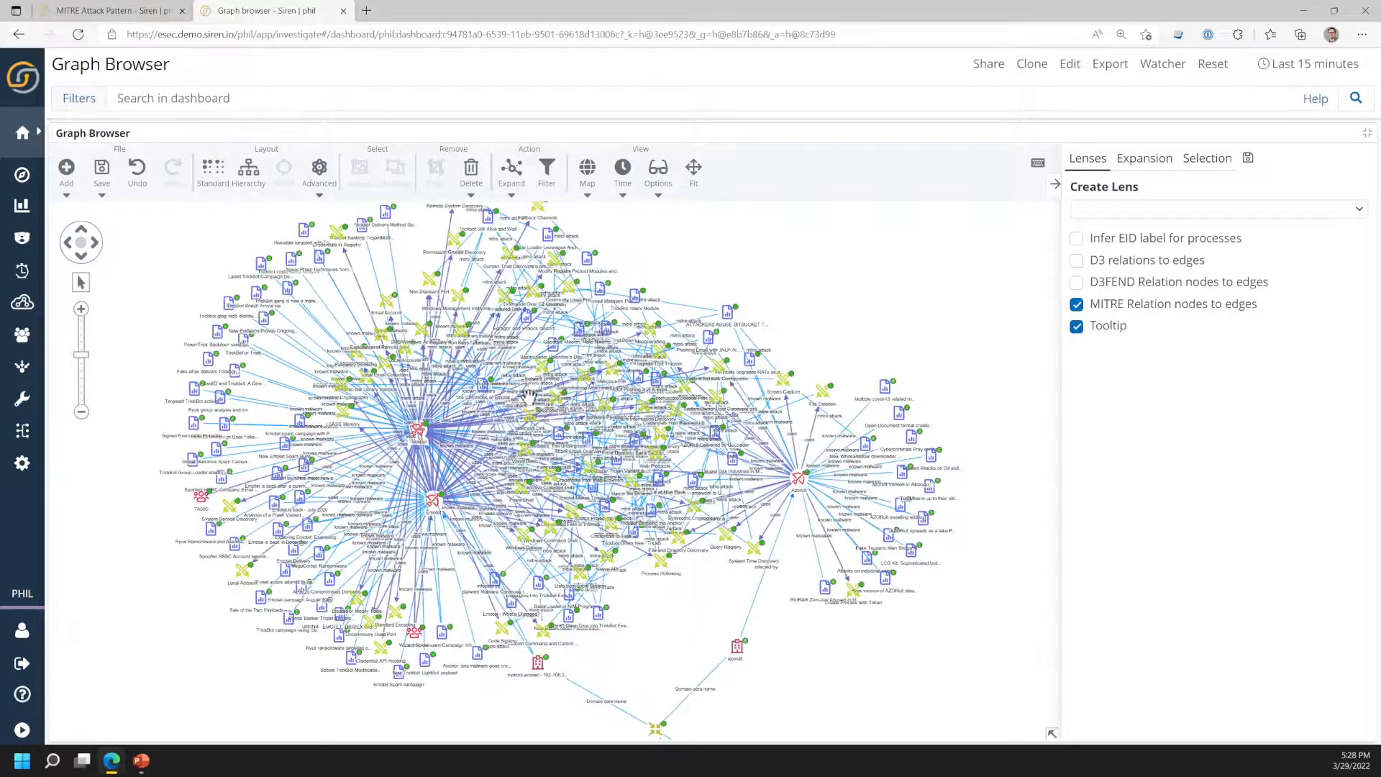
# - Select all MITRE Attack Pattern nodes and expand their cve entry relation to CVE Data
pyautogui.scroll(-2, 529, 396)
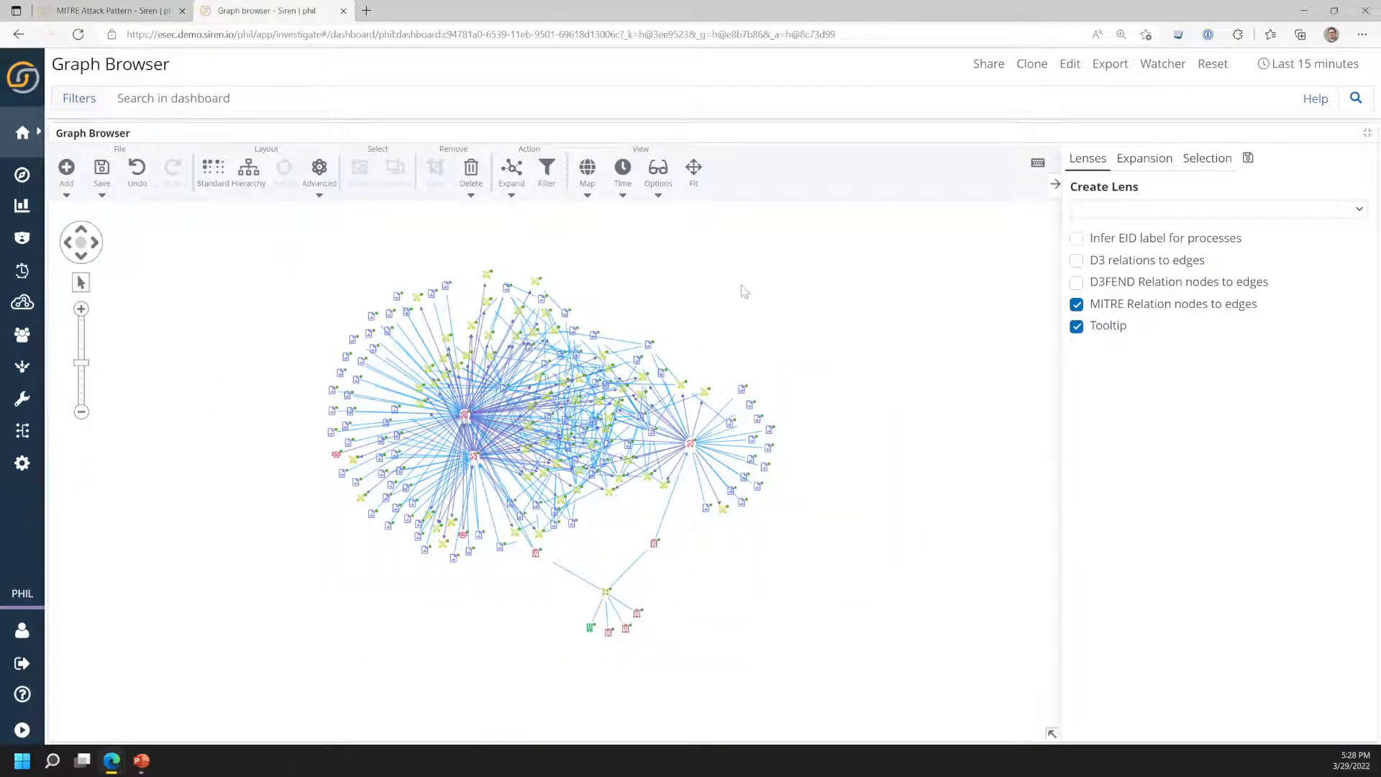
pyautogui.rightClick(743, 289)
pyautogui.click(781, 347)
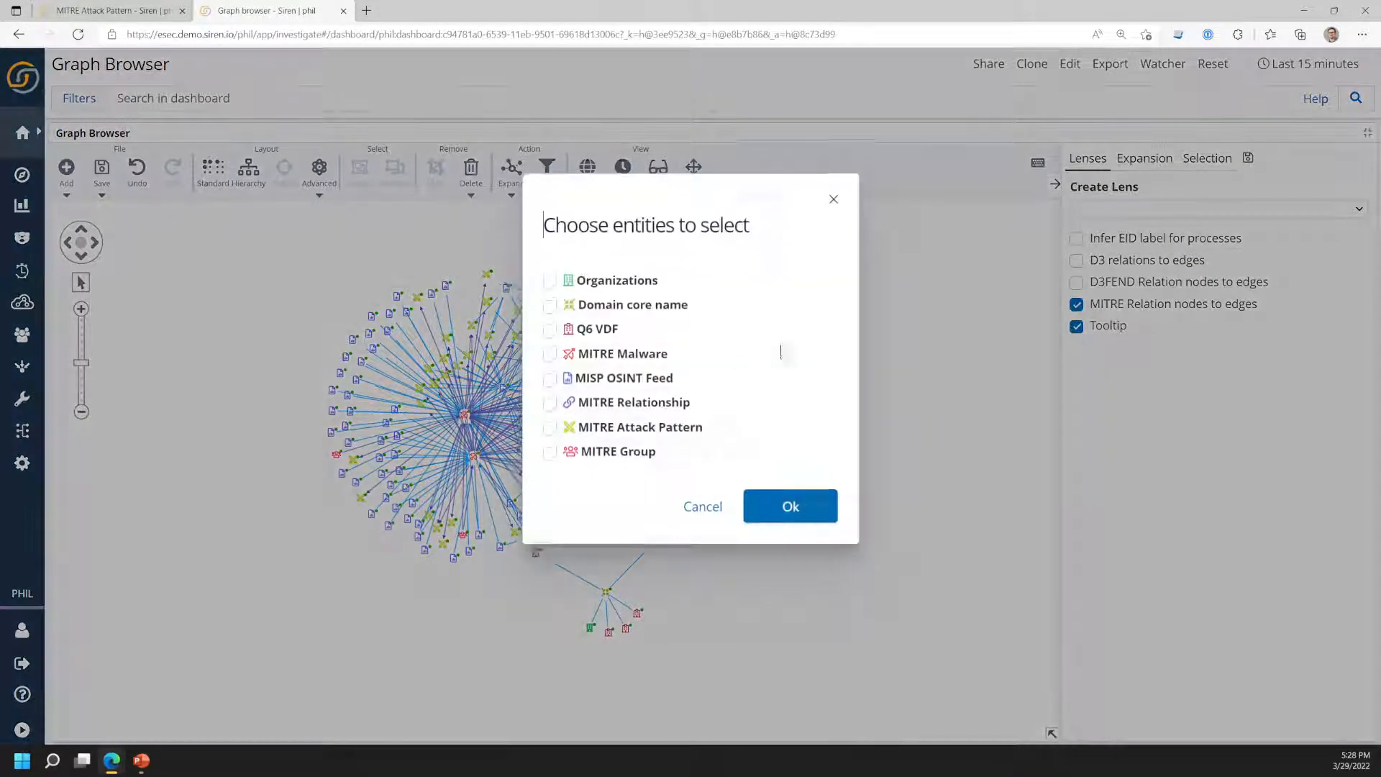
pyautogui.click(549, 427)
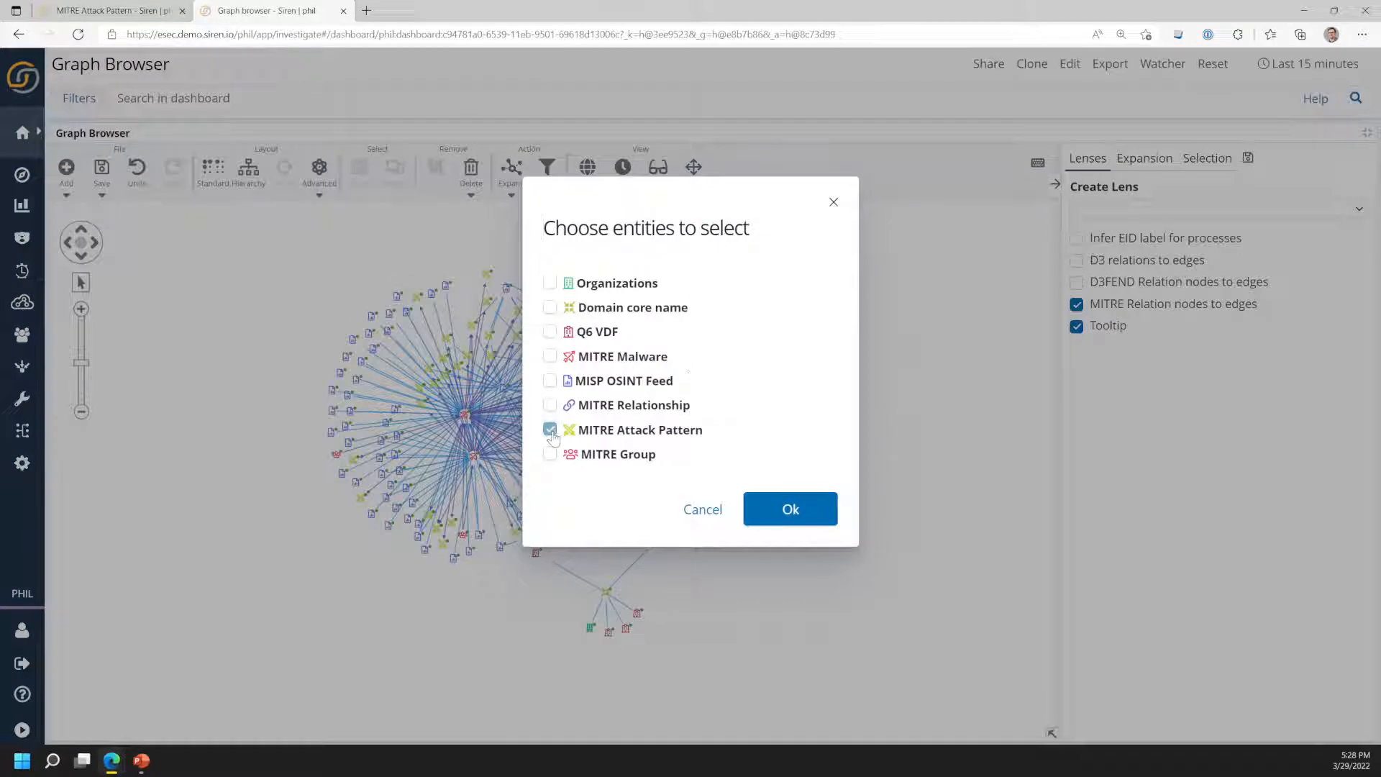
pyautogui.click(792, 509)
pyautogui.rightClick(795, 394)
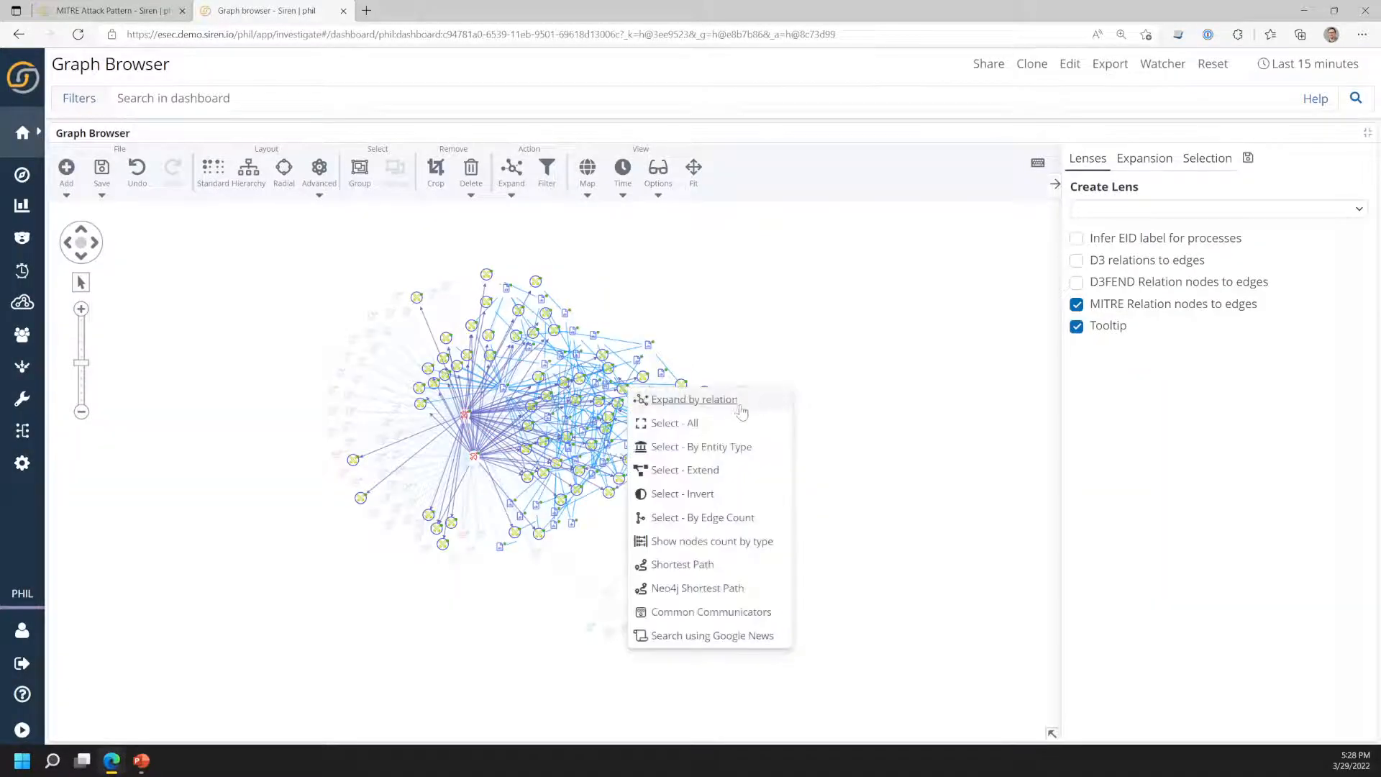
pyautogui.click(741, 409)
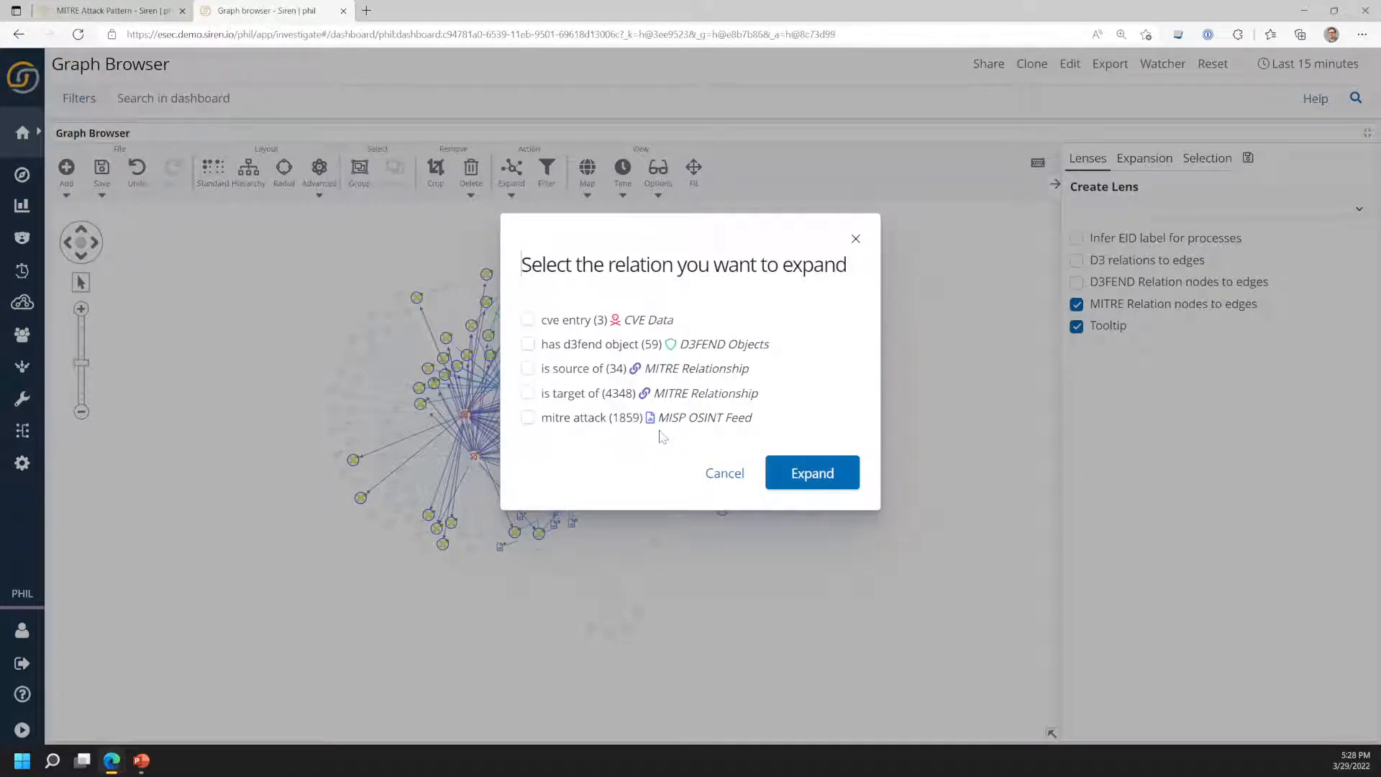
pyautogui.click(530, 320)
pyautogui.click(811, 473)
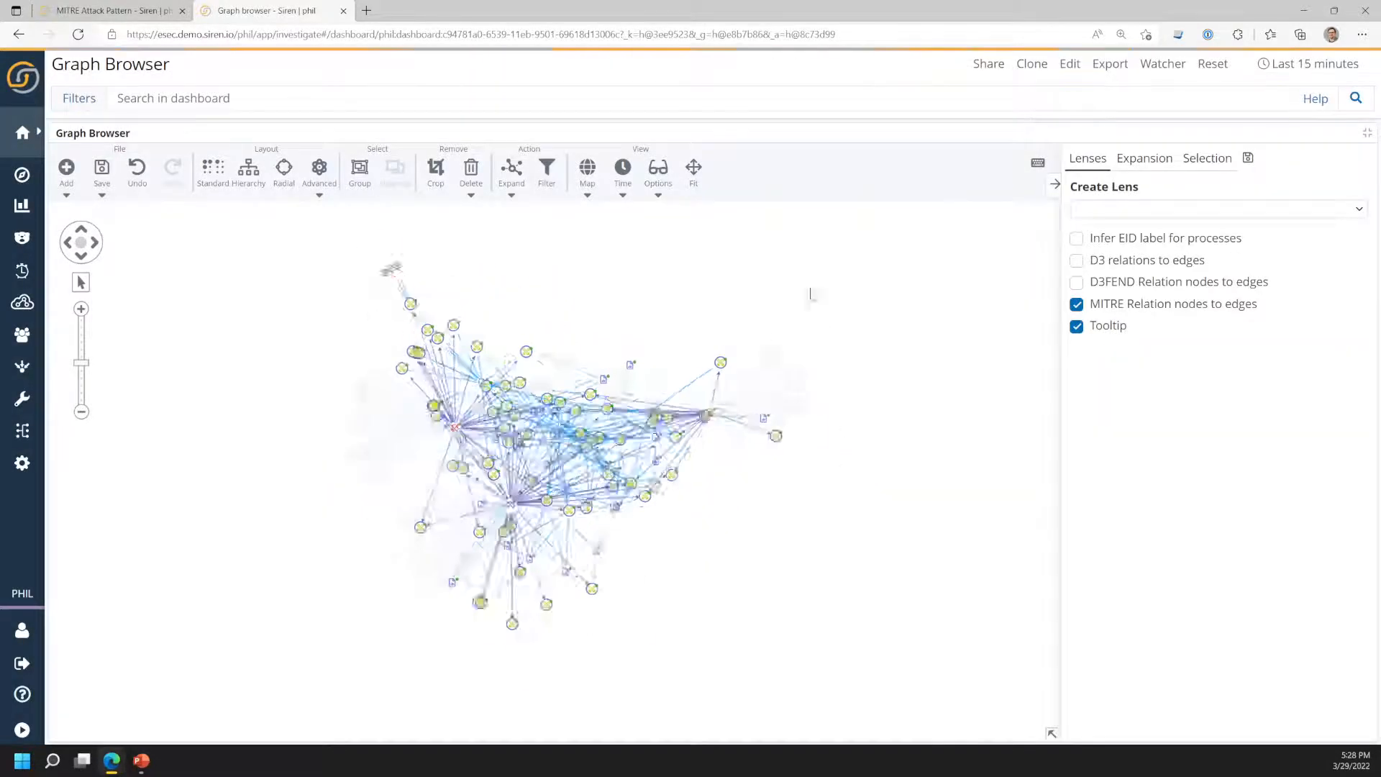
# - Group the MITRE Attack Pattern nodes under the name Mitre Relationship Pattern
pyautogui.rightClick(719, 251)
pyautogui.click(782, 317)
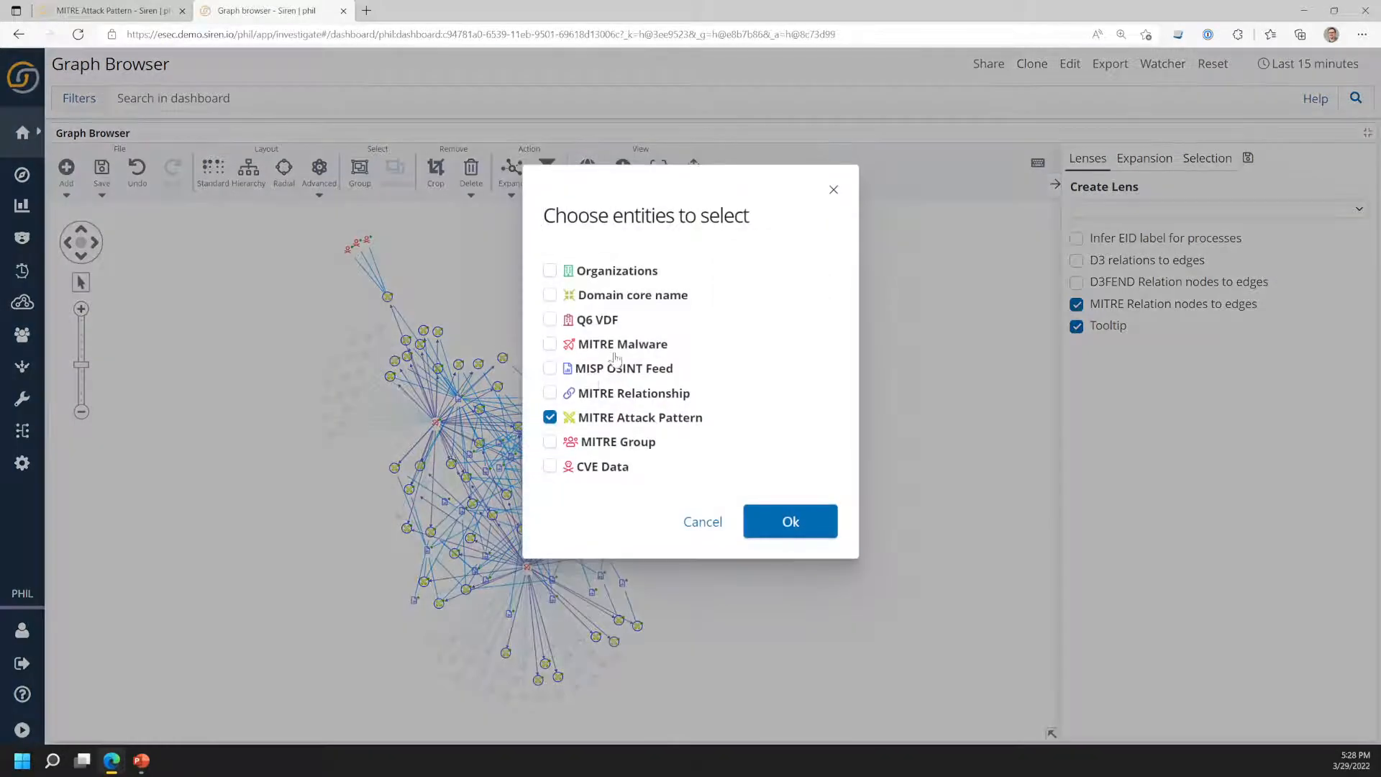
pyautogui.click(791, 520)
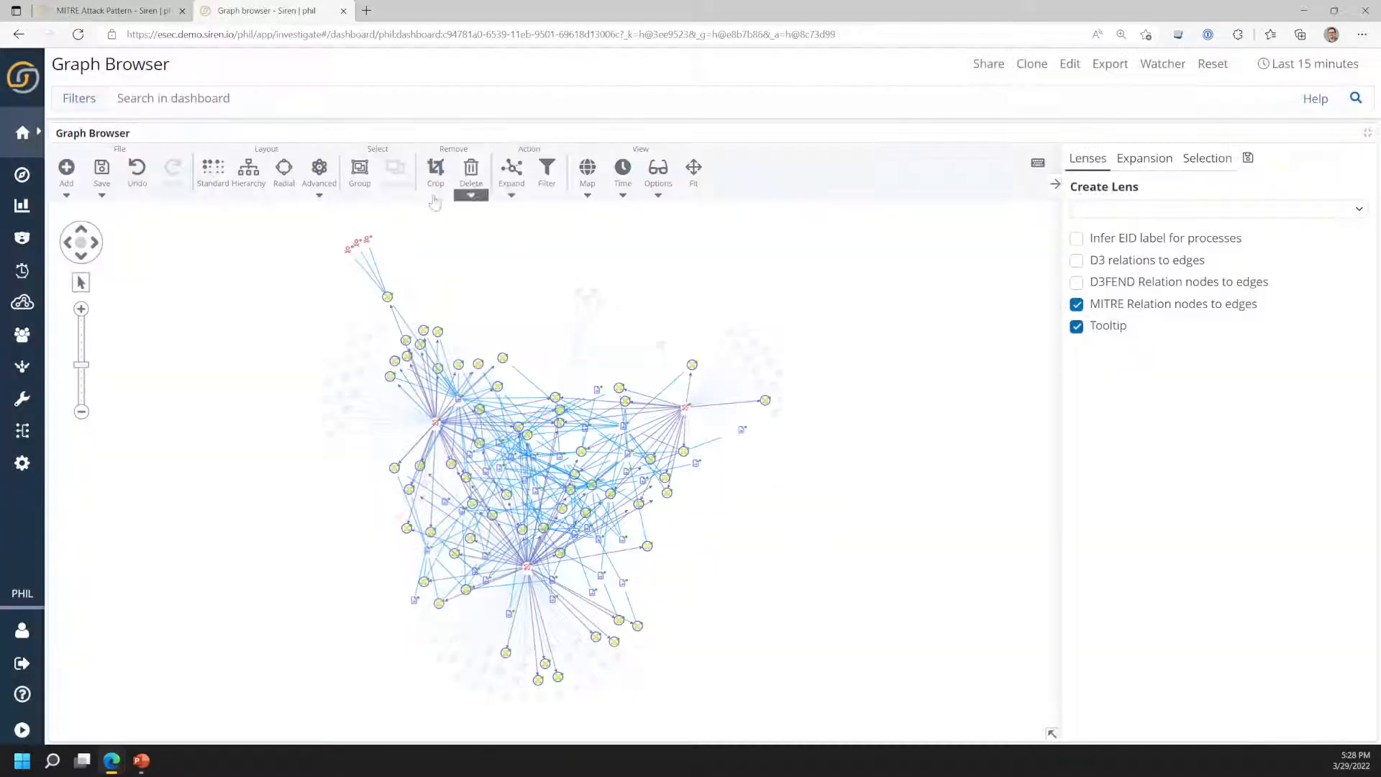
pyautogui.click(361, 183)
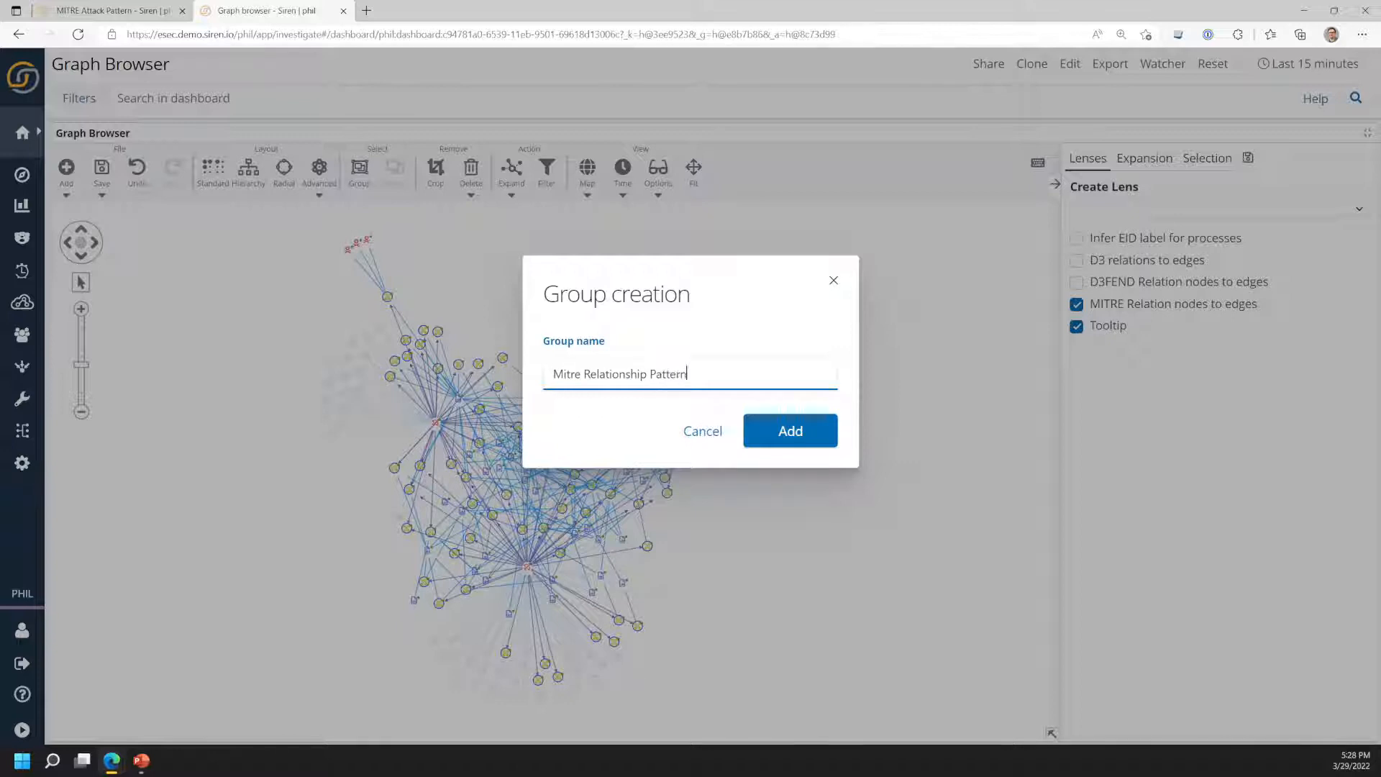
pyautogui.click(811, 432)
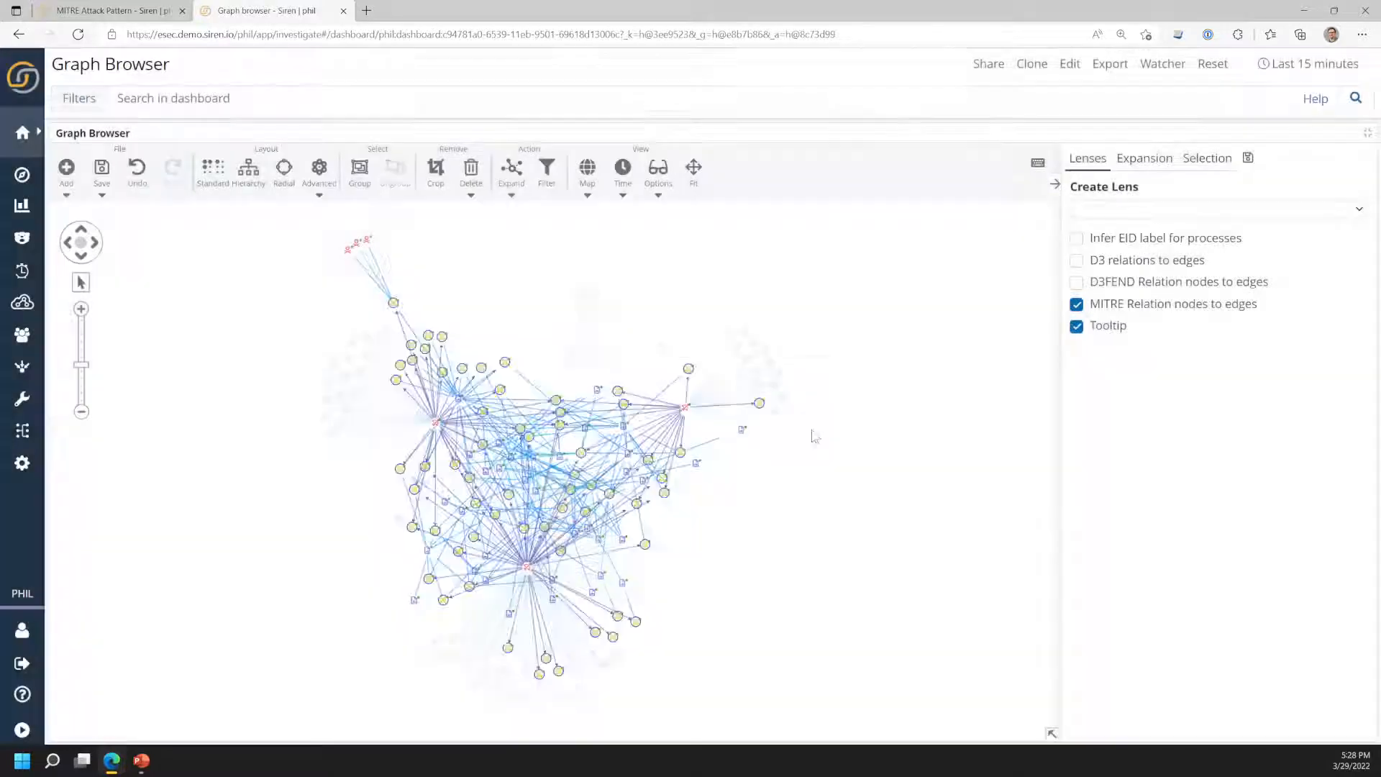
# - Select all MISP OSINT Feed nodes and expand their mitre attack relation to MITRE Attack Pattern
pyautogui.click(459, 274)
pyautogui.rightClick(459, 272)
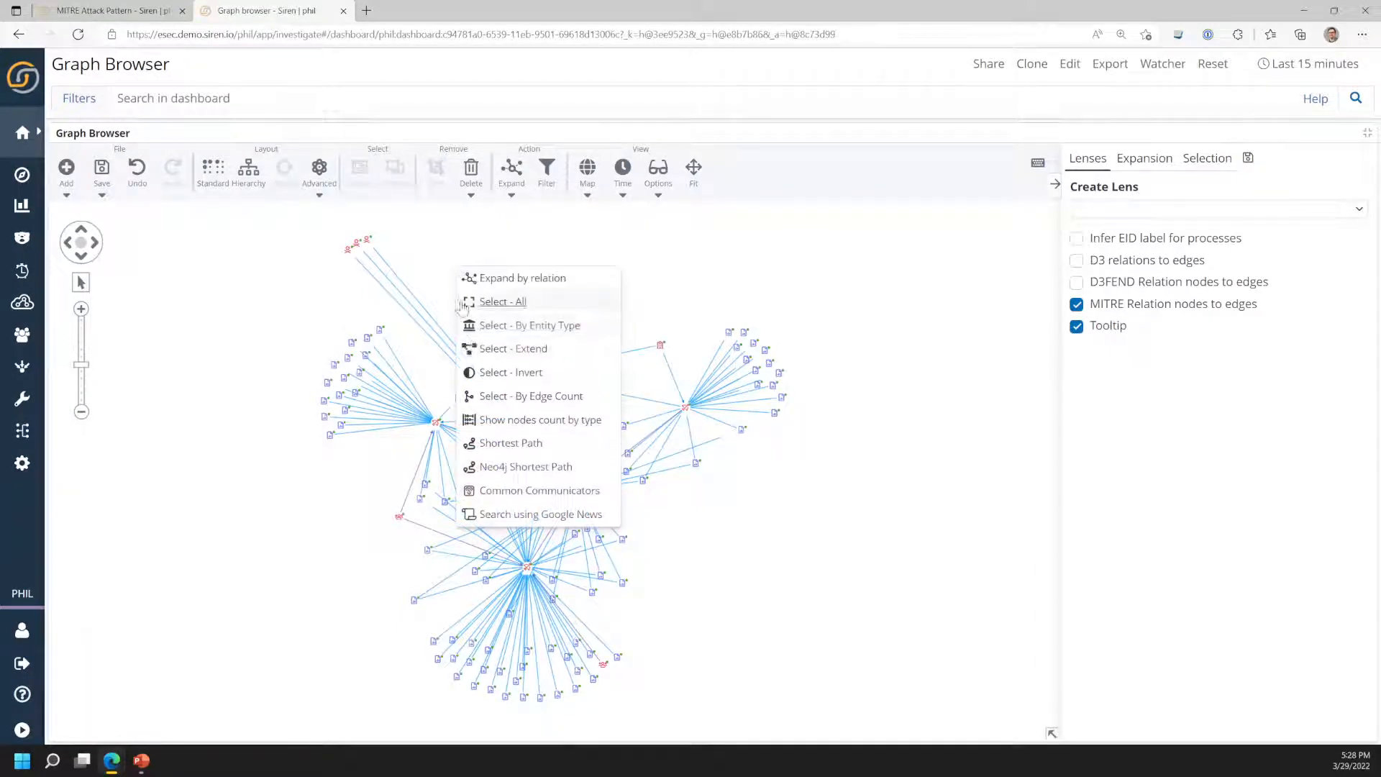
pyautogui.click(508, 331)
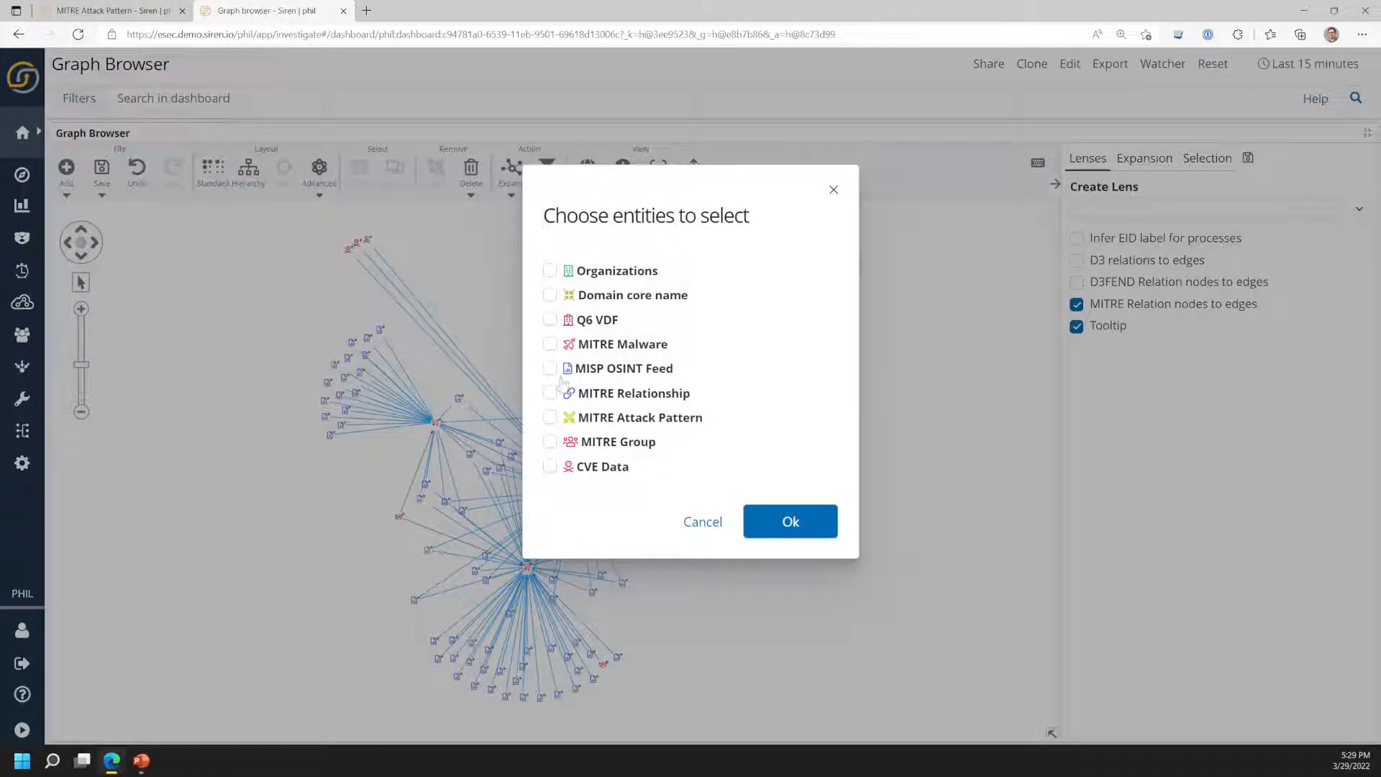
pyautogui.click(550, 370)
pyautogui.click(788, 520)
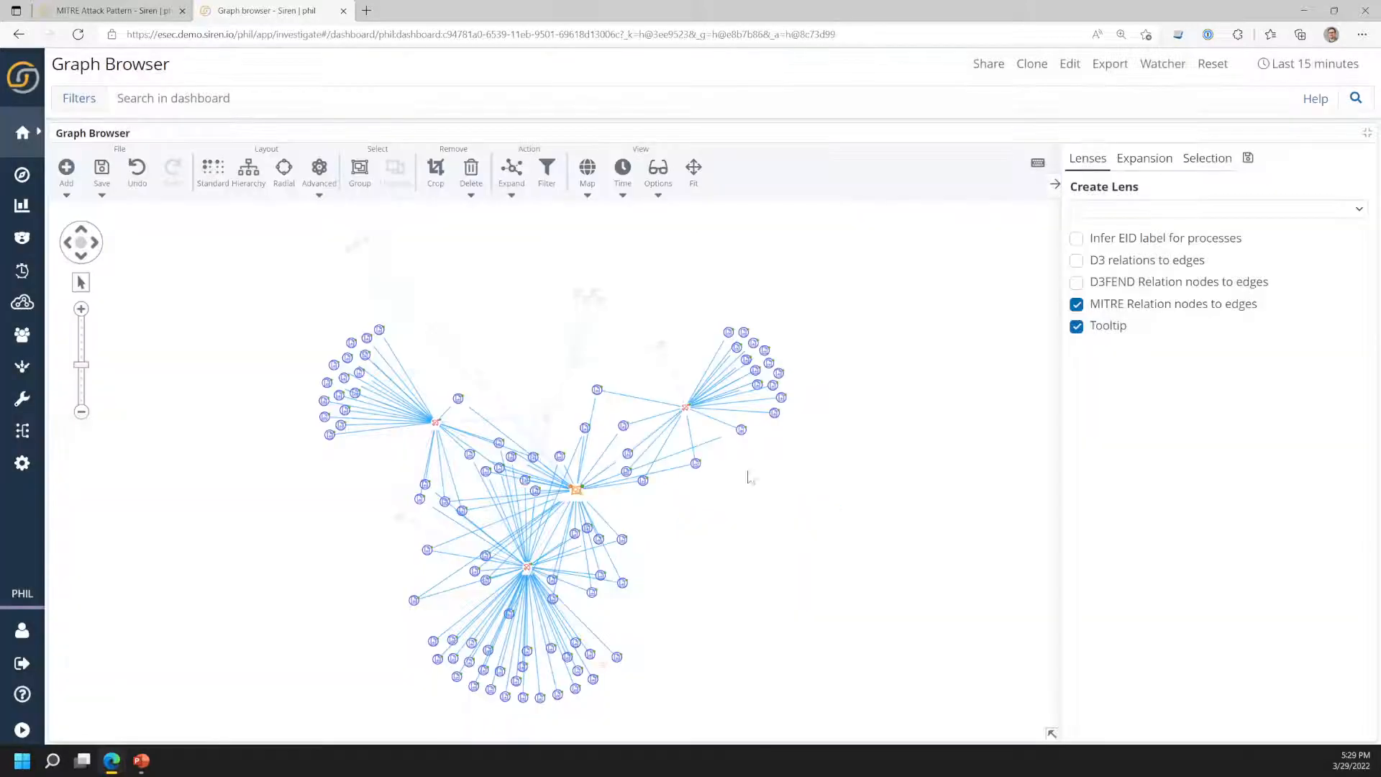
pyautogui.rightClick(671, 269)
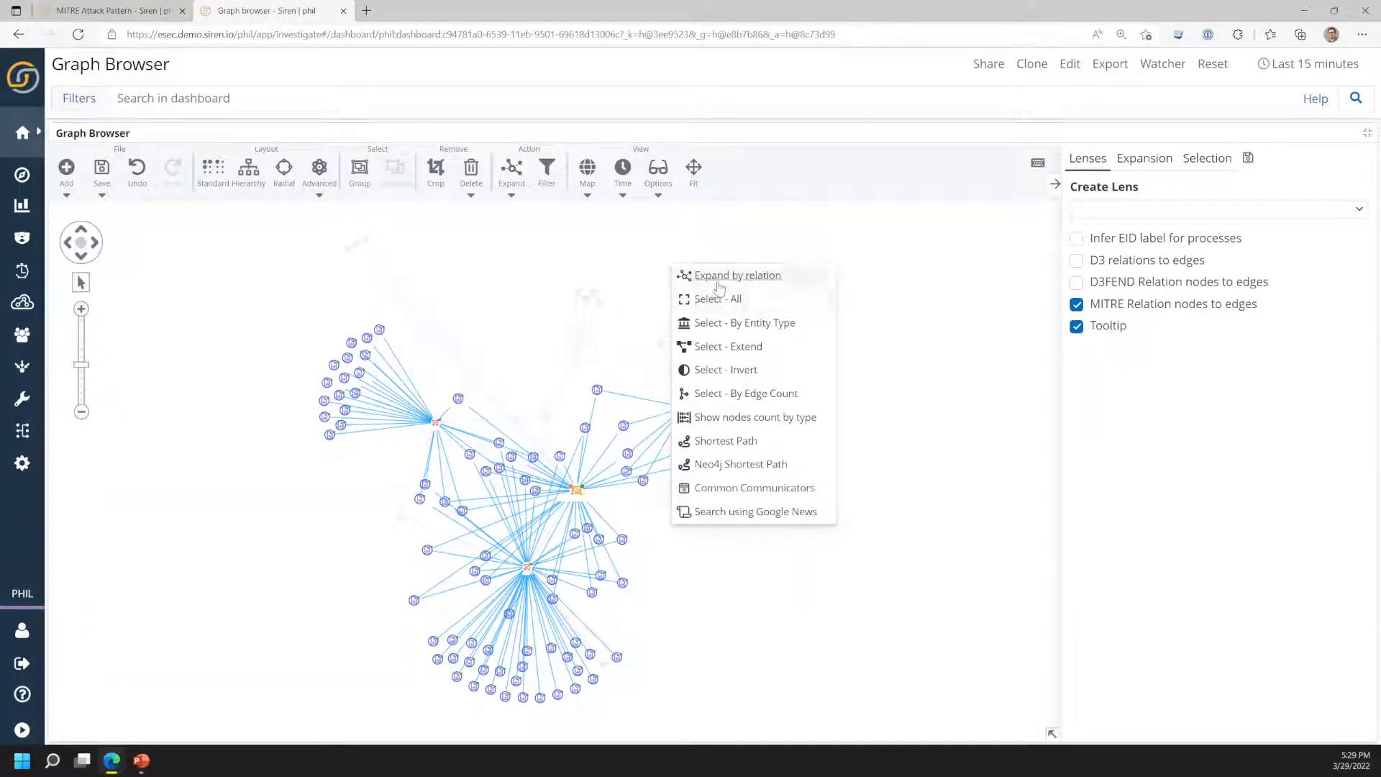
pyautogui.click(716, 275)
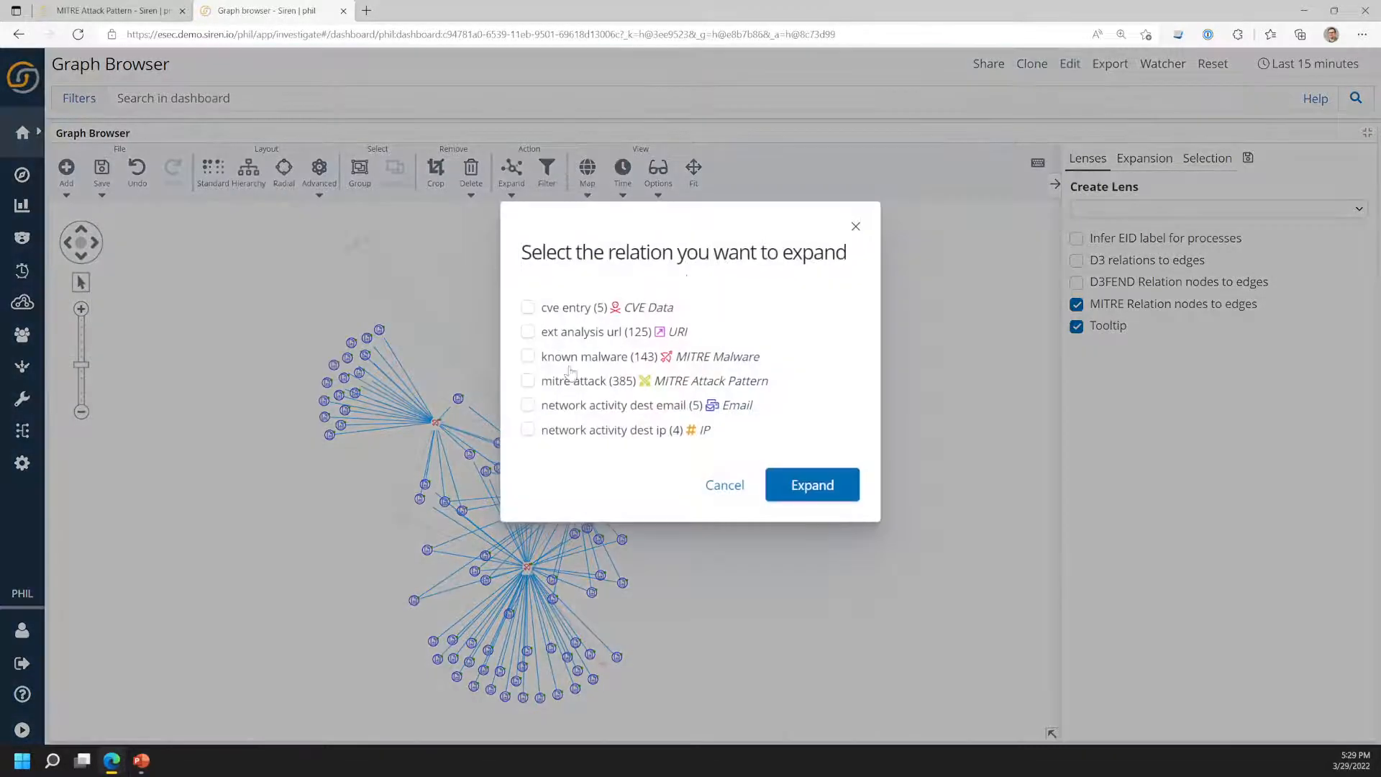
pyautogui.click(527, 381)
pyautogui.click(772, 479)
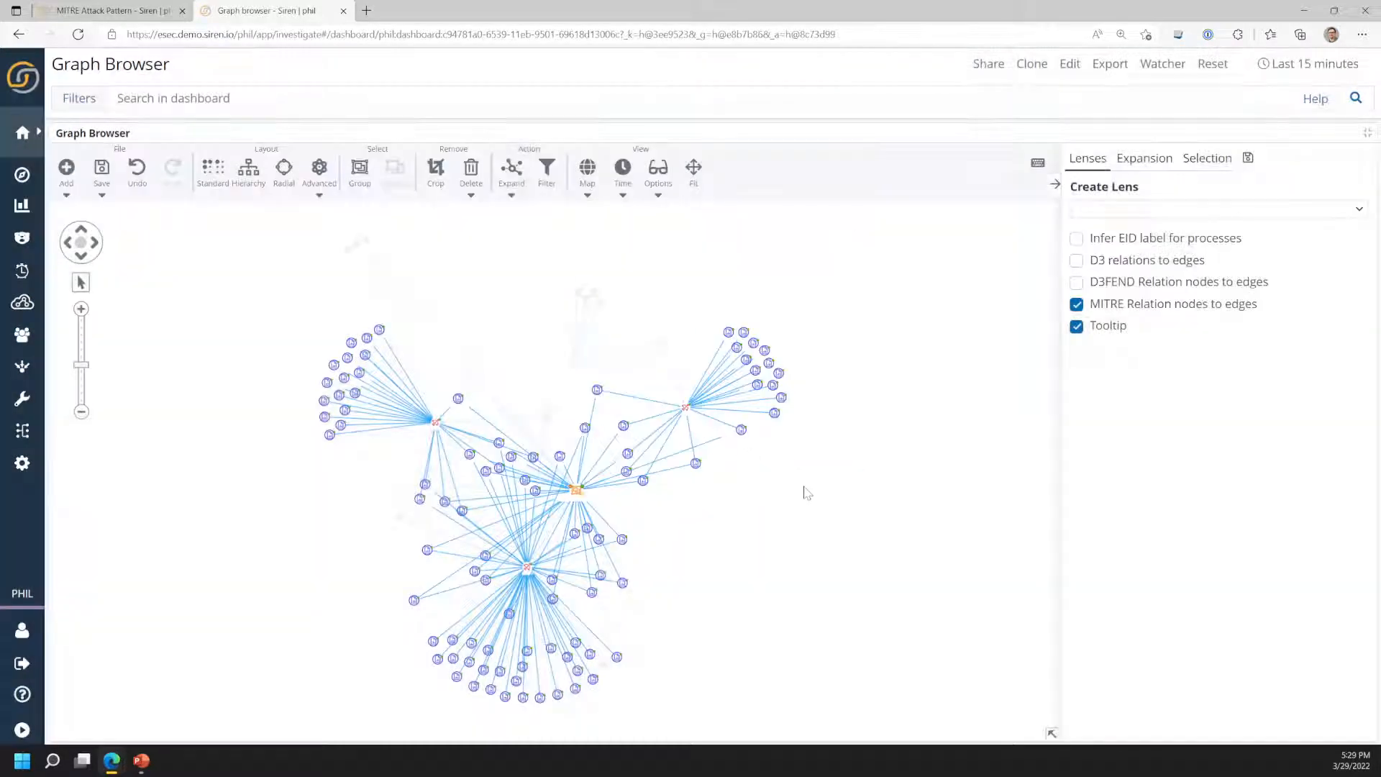
# - Select only the MITRE Attack Pattern nodes and review which relations they can be expanded by, without expanding any
pyautogui.rightClick(778, 460)
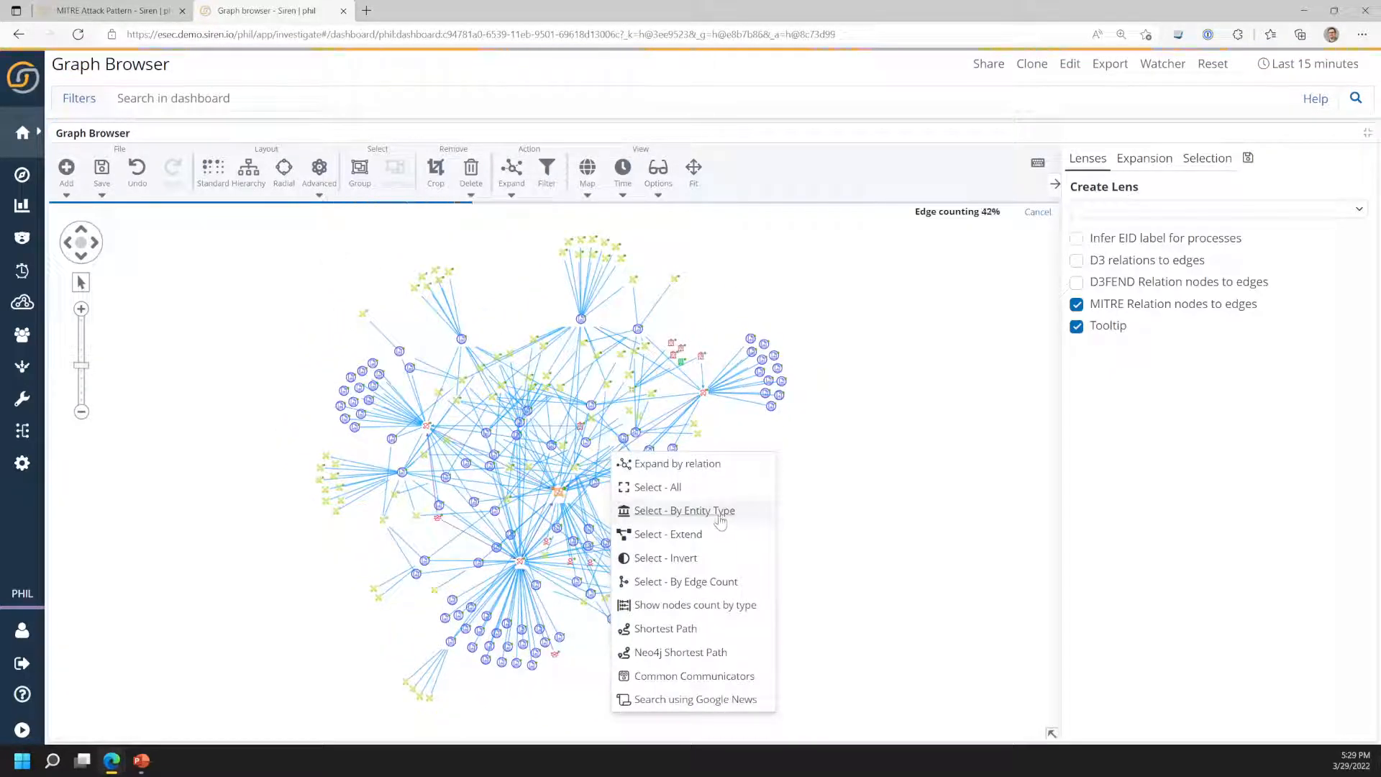
pyautogui.click(684, 511)
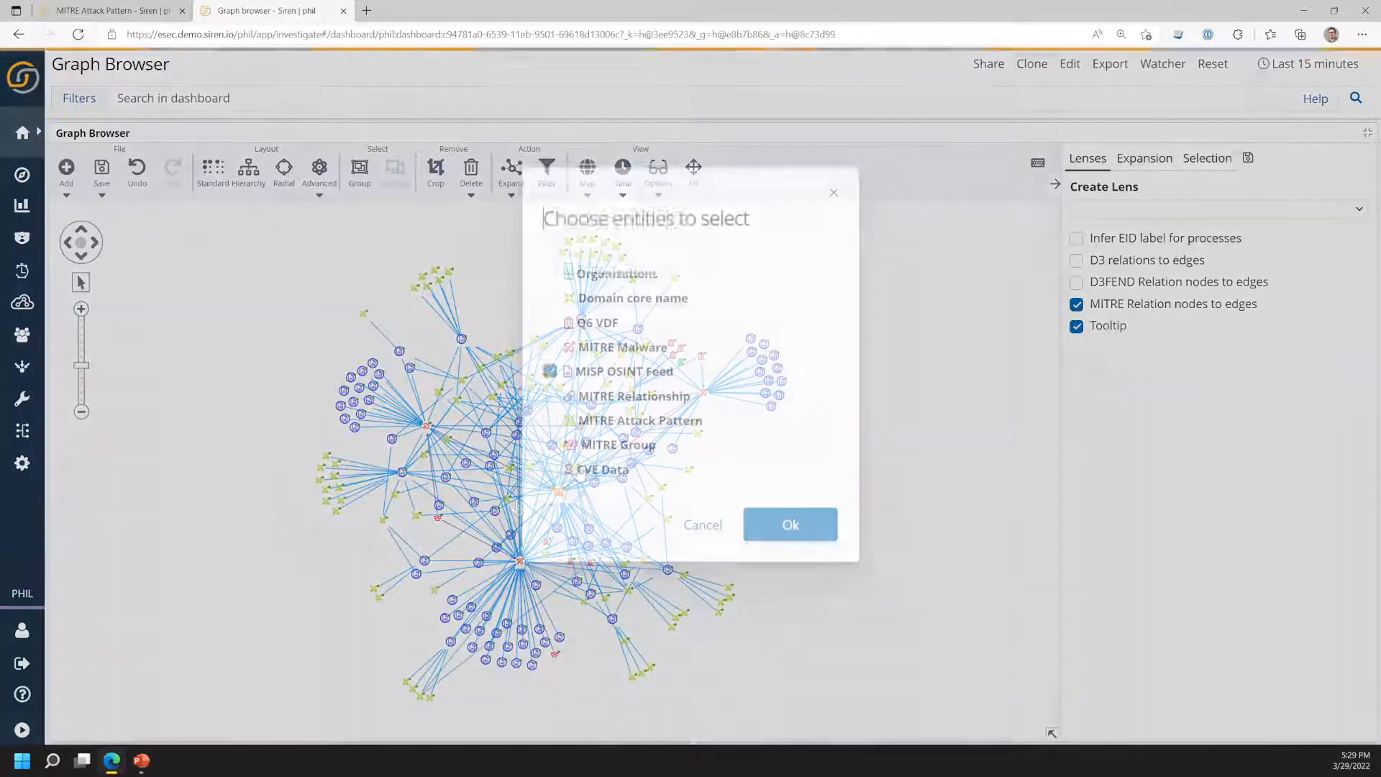
pyautogui.click(550, 418)
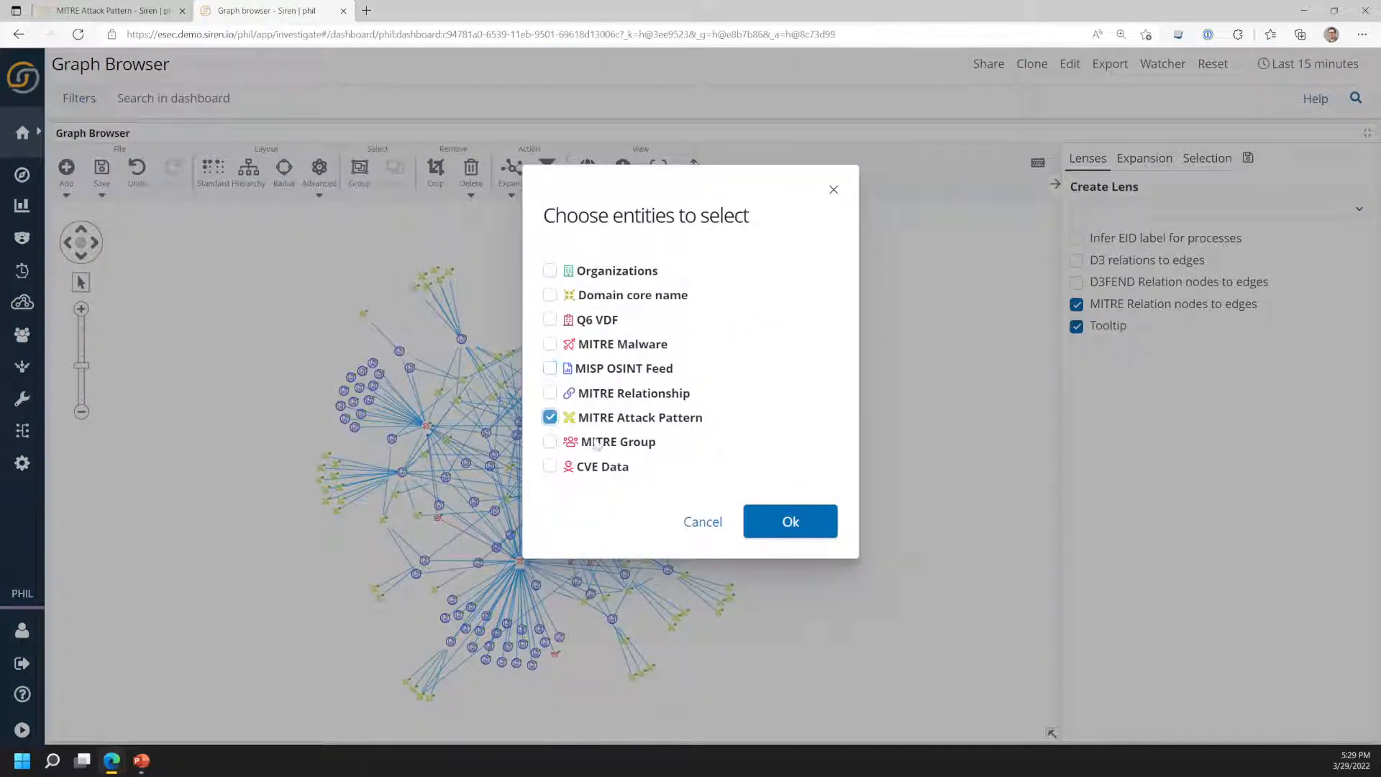
pyautogui.click(788, 514)
pyautogui.rightClick(833, 480)
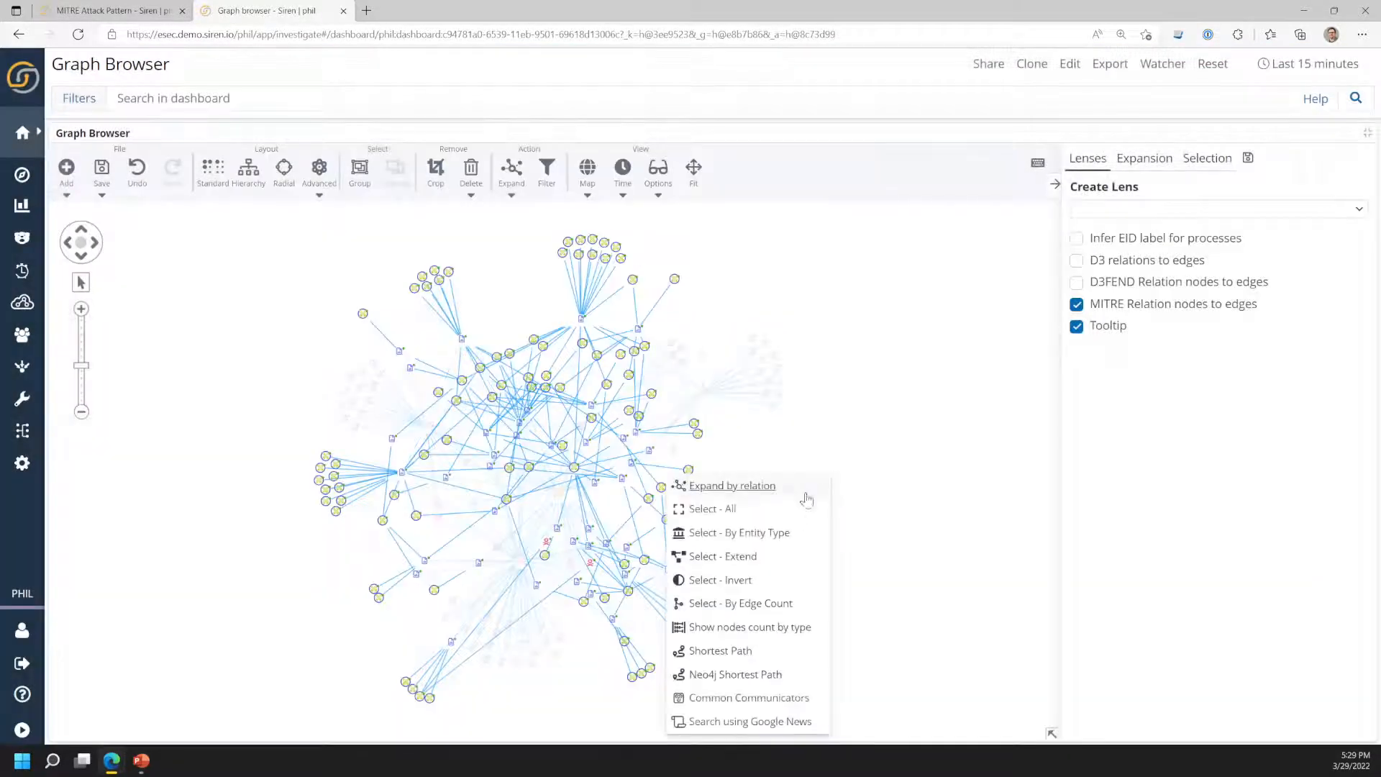
pyautogui.click(787, 495)
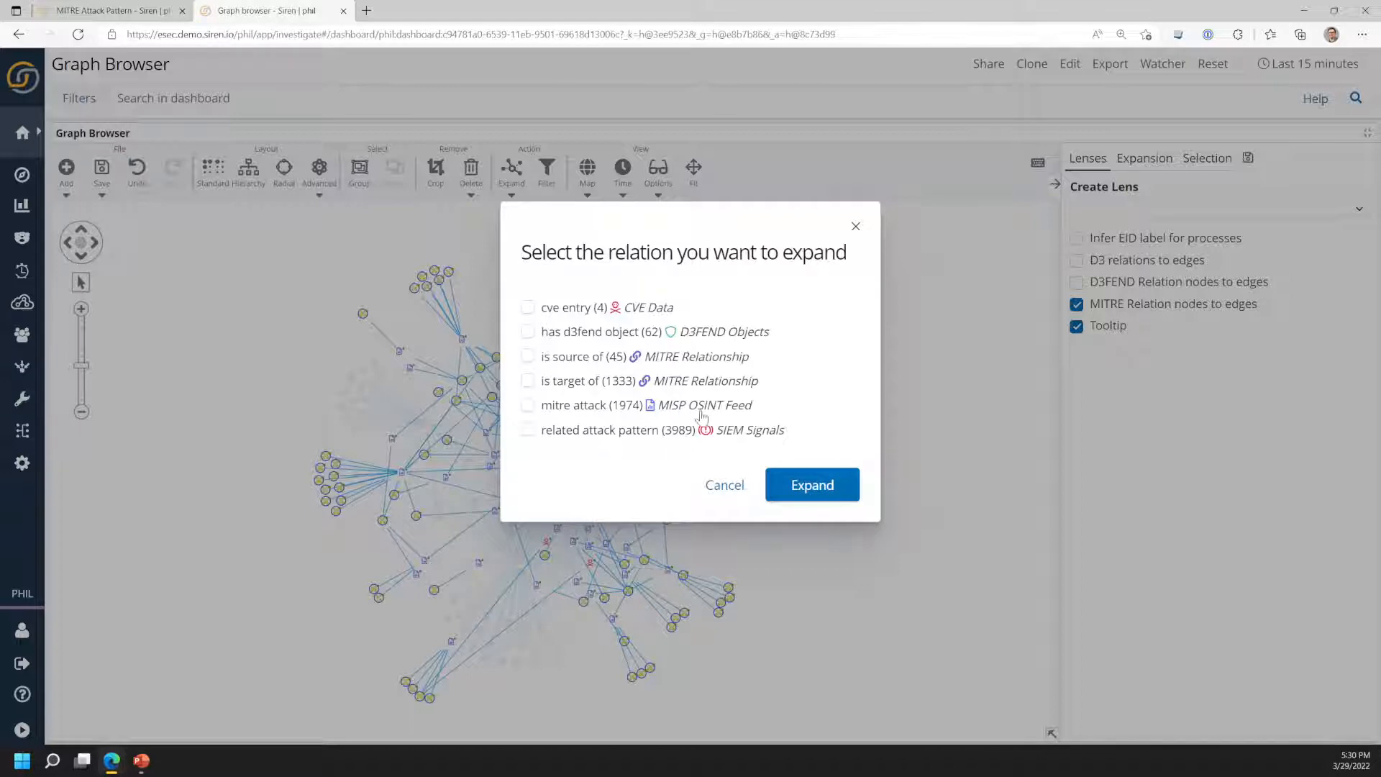
pyautogui.click(724, 484)
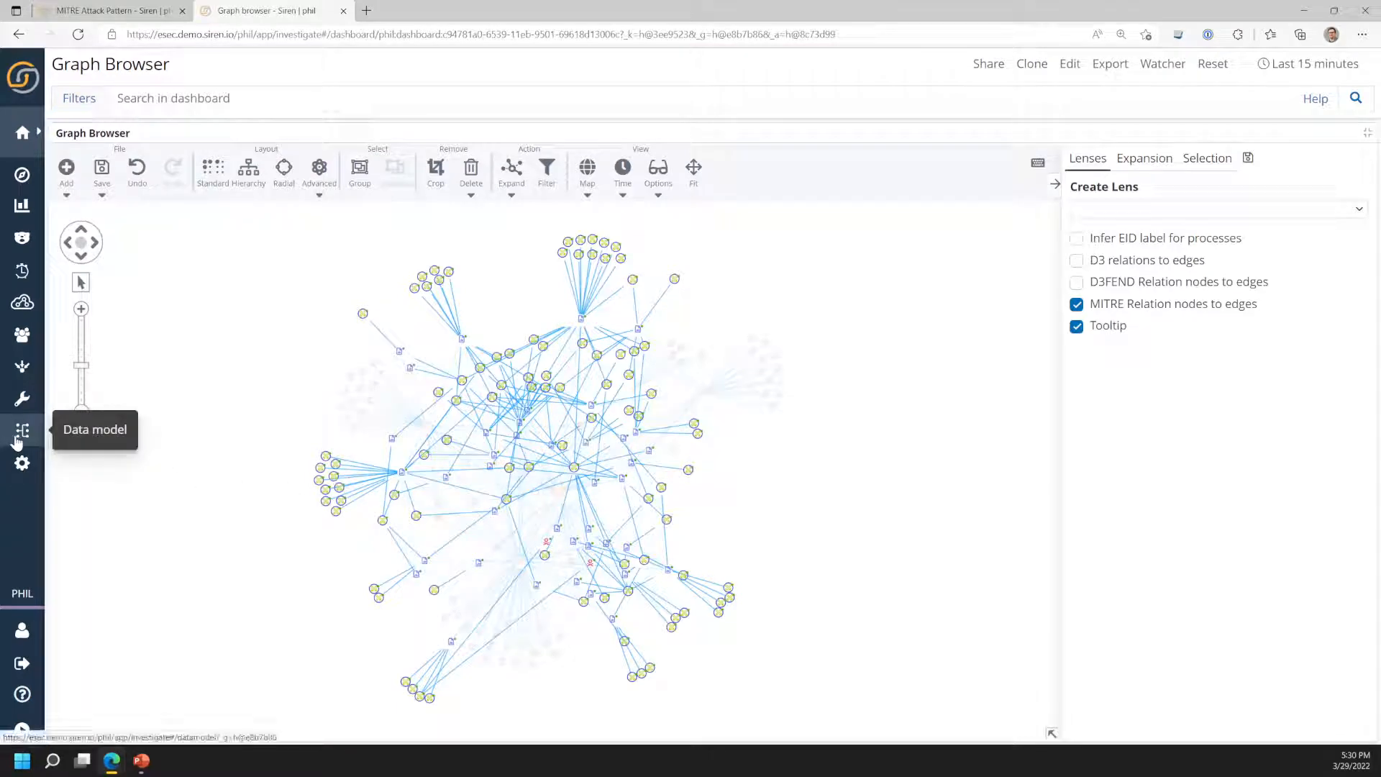
# - In the SIEM Signals dashboard, set the time range to Last 5 years and filter the signals to high severity
pyautogui.click(21, 143)
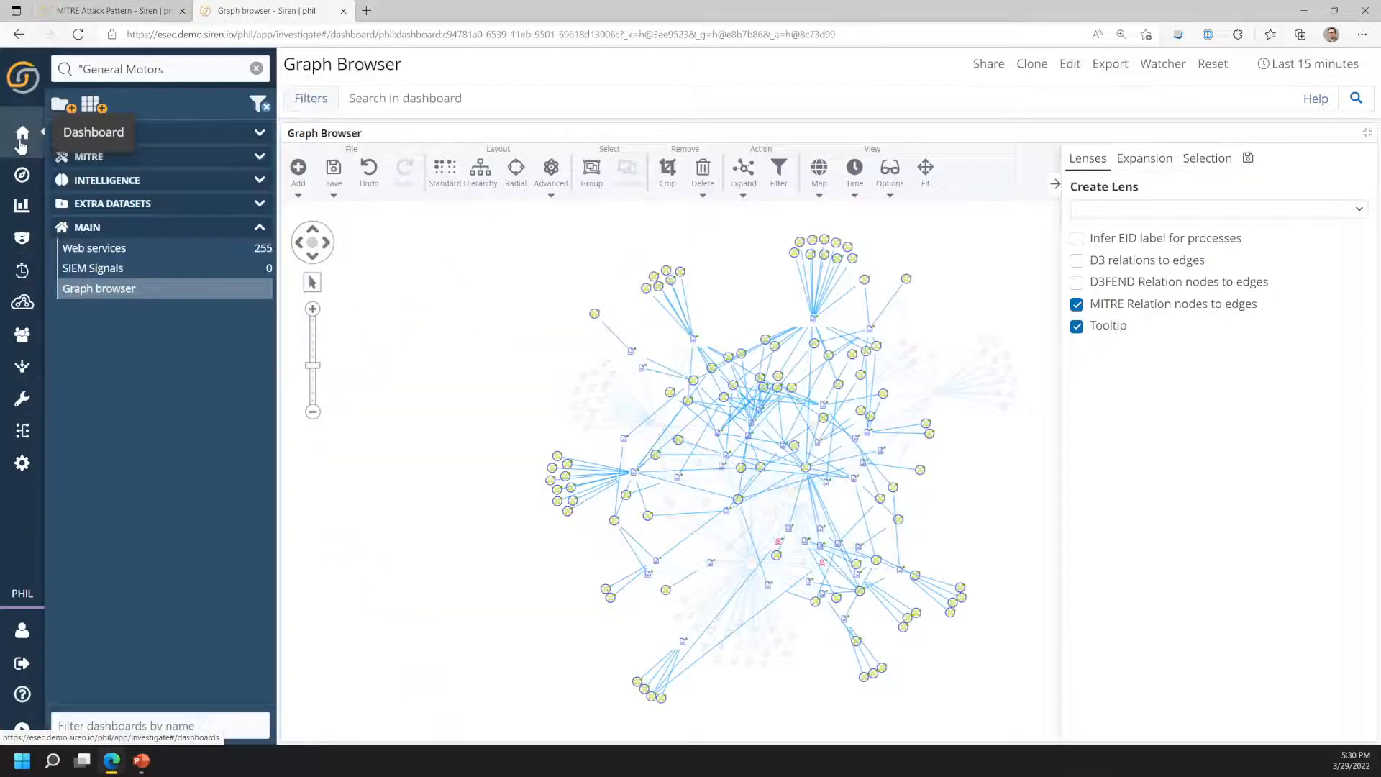
pyautogui.click(101, 269)
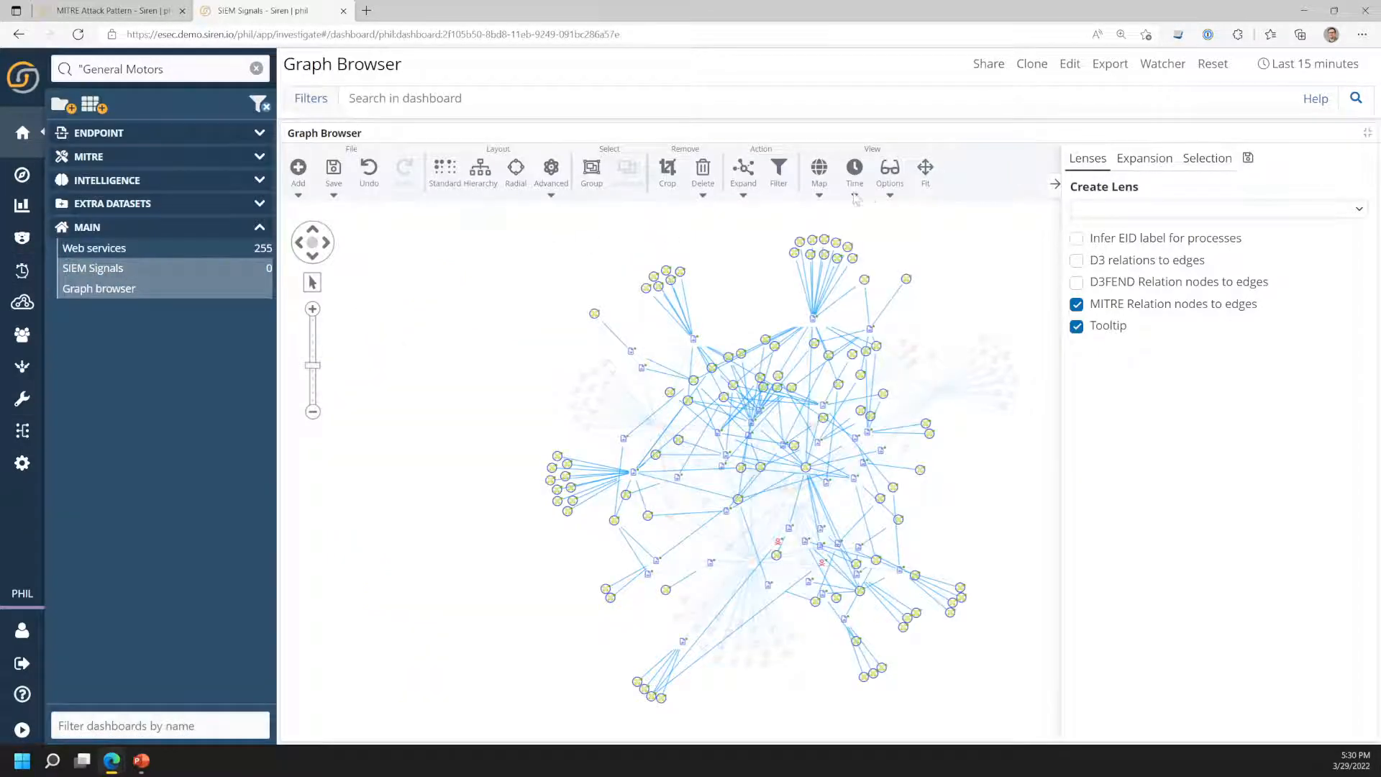
pyautogui.click(1299, 72)
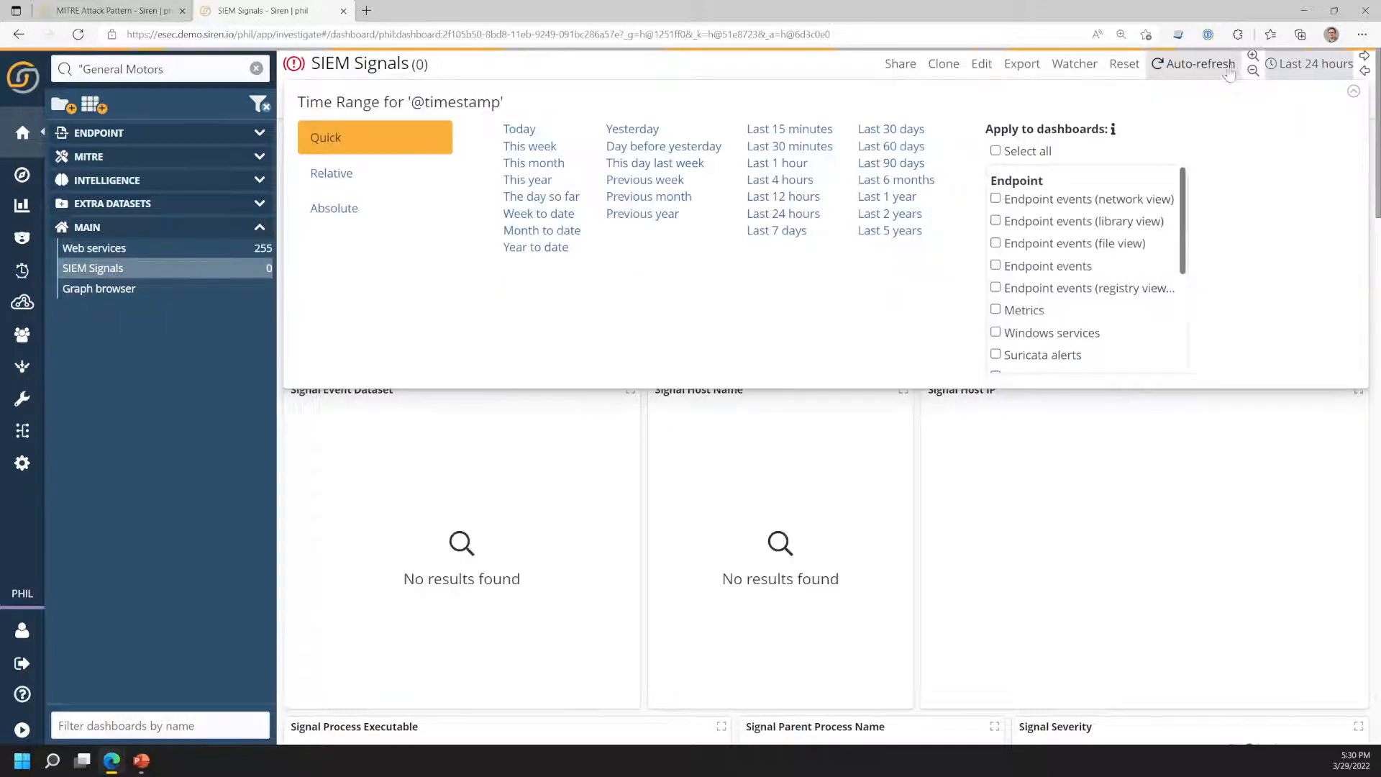
pyautogui.click(885, 231)
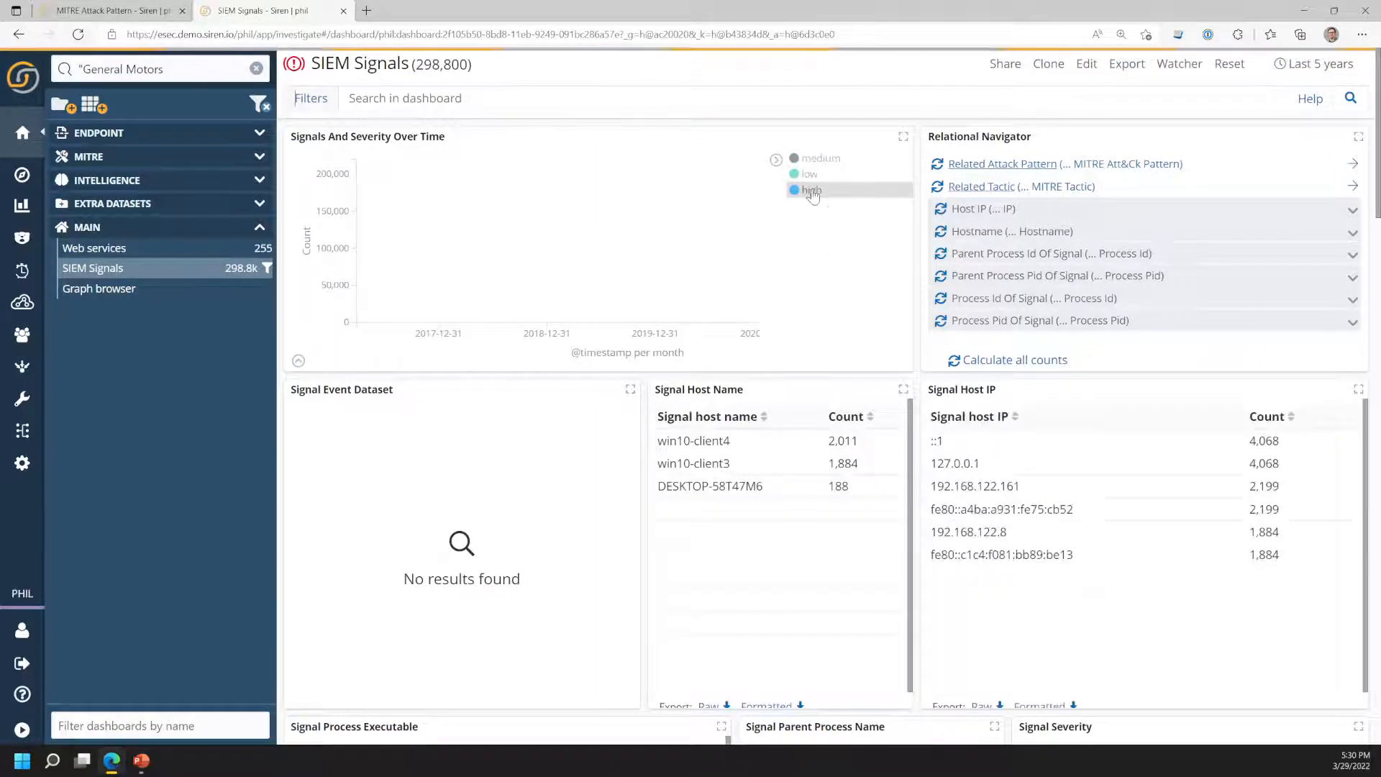
pyautogui.click(811, 192)
pyautogui.click(817, 207)
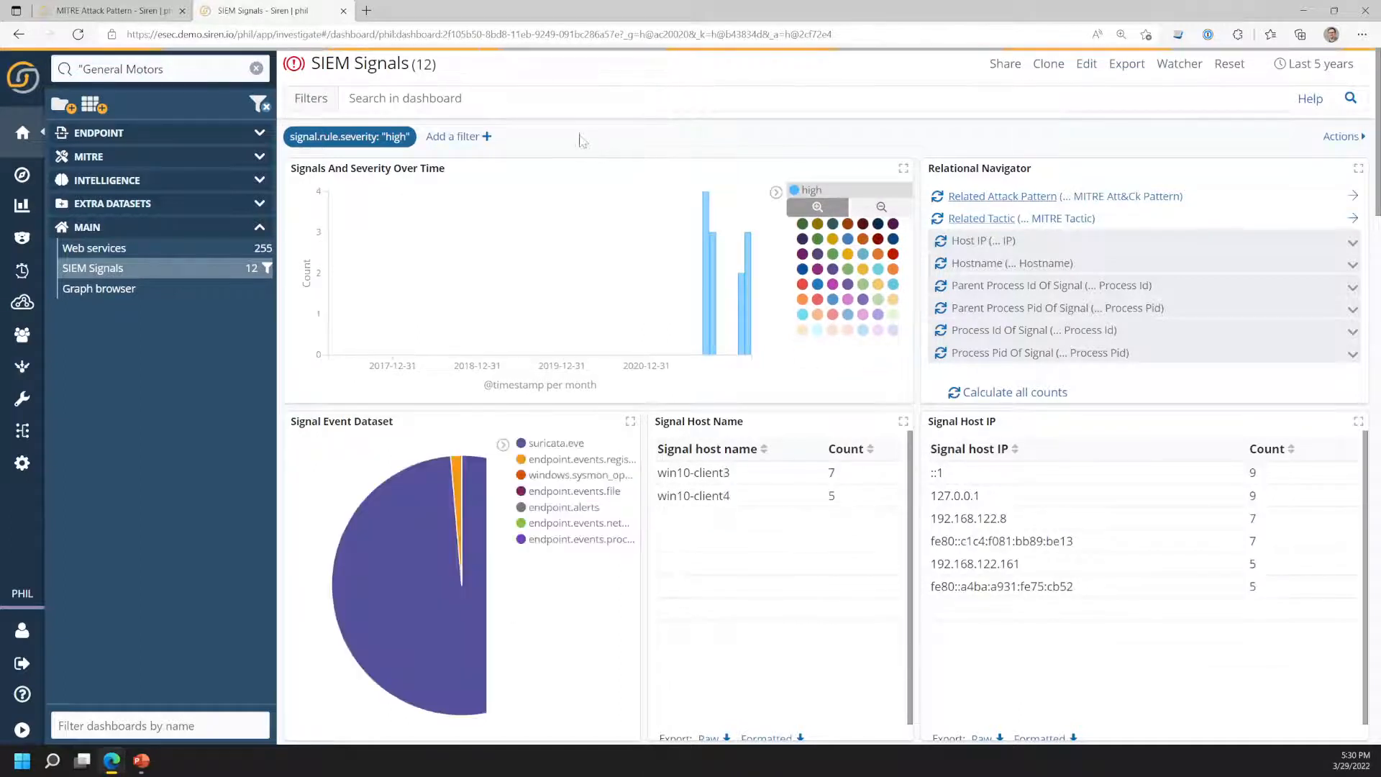
# - Back in the graph browser, exclude the mitre attack, is target of, is source of and has d3fend object relations from expansion
pyautogui.click(182, 297)
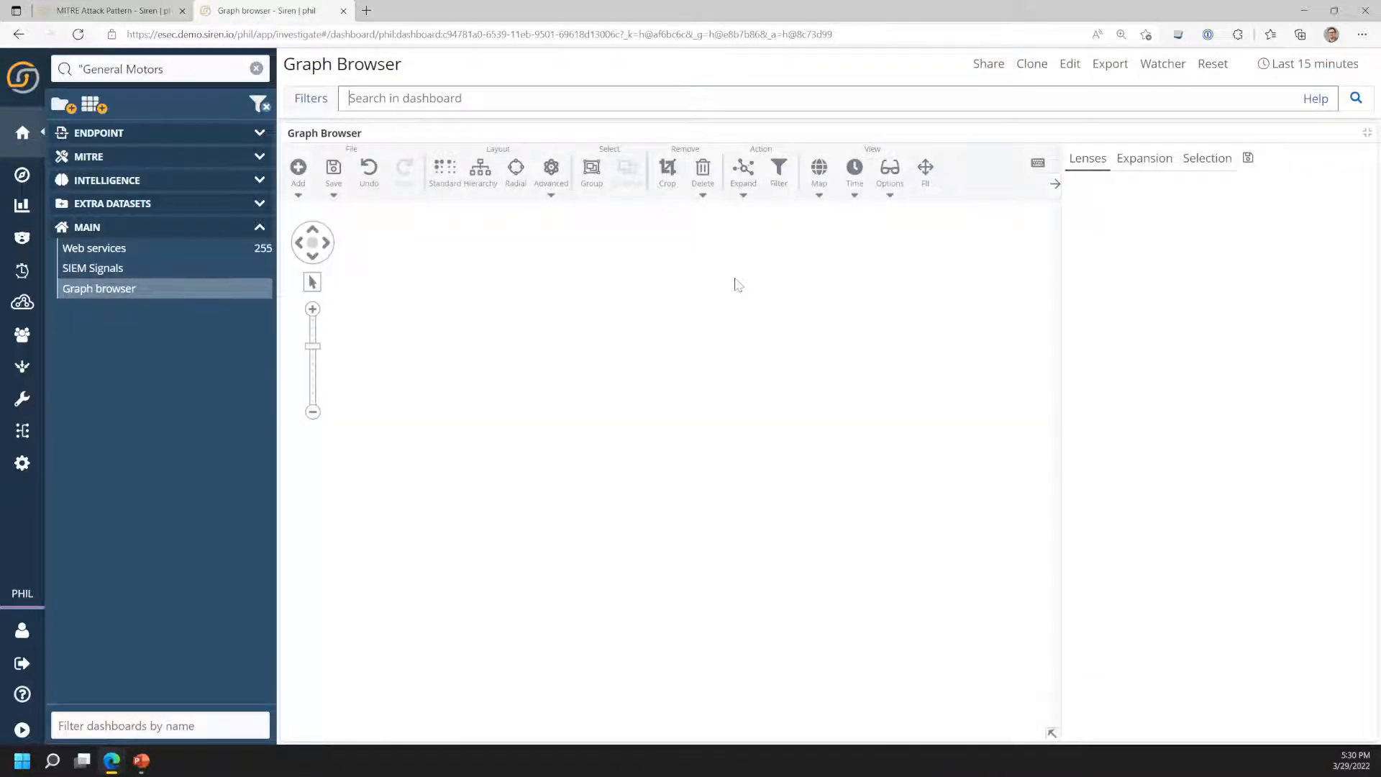
pyautogui.click(23, 140)
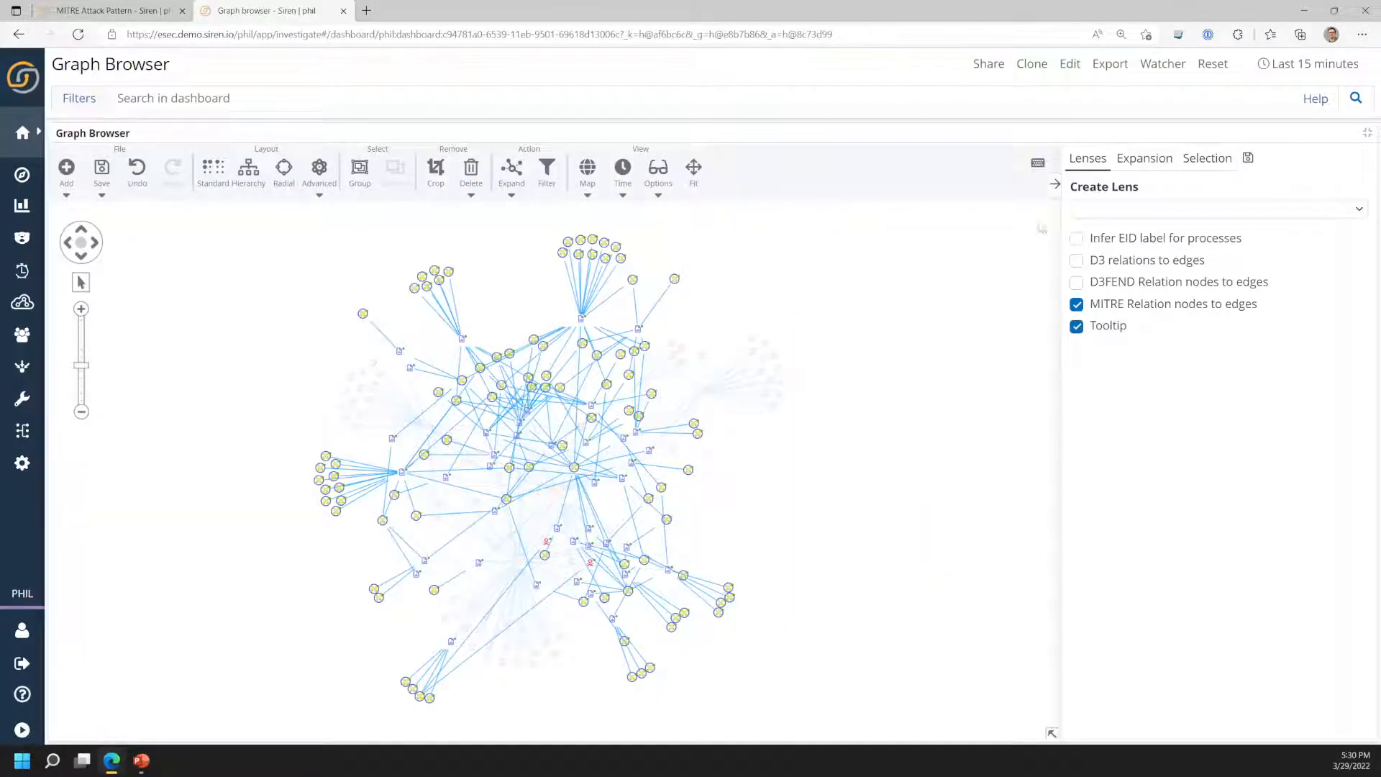
pyautogui.click(1151, 167)
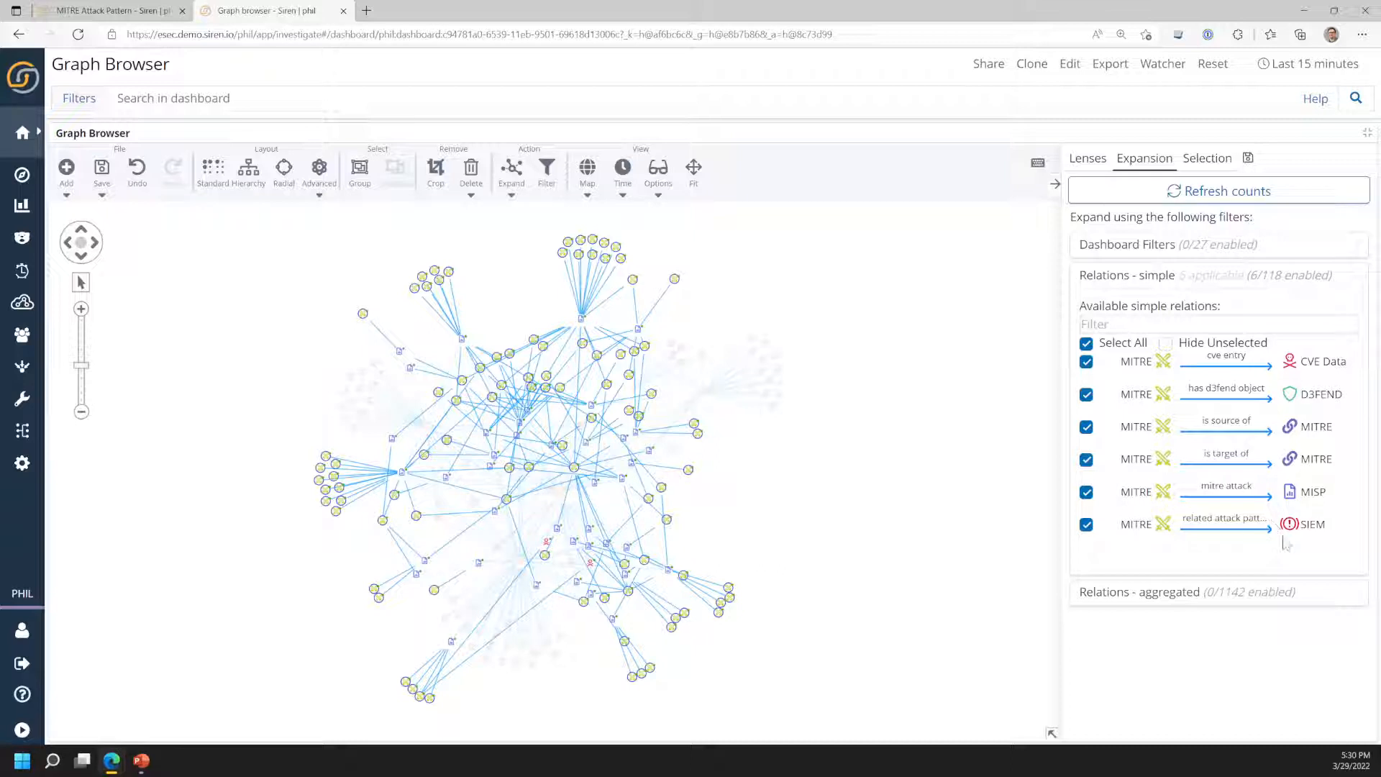
pyautogui.click(1086, 492)
pyautogui.click(1087, 459)
pyautogui.click(1086, 427)
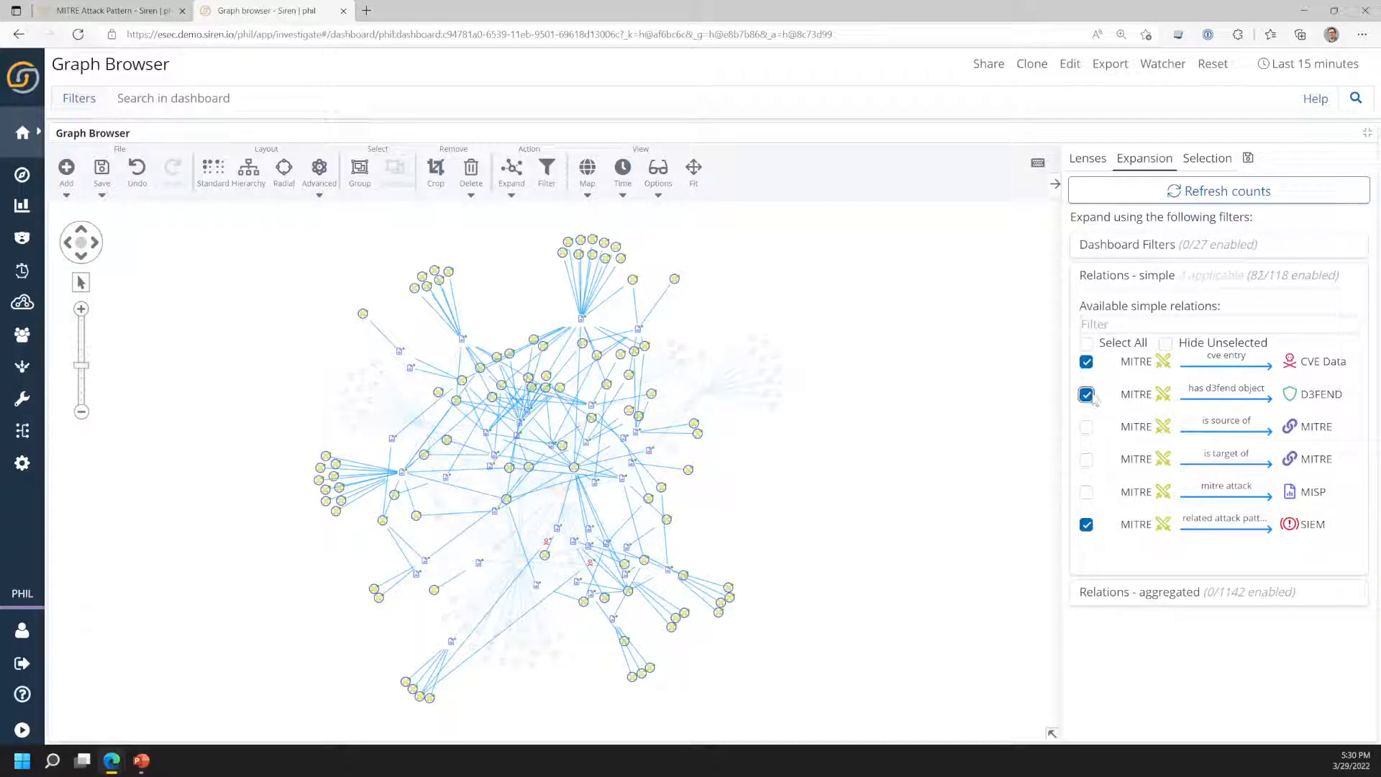
pyautogui.click(1087, 394)
# - Enable the SIEM Signals dashboard filter and expand the selected attack patterns, adding all nodes for the big node
pyautogui.click(1167, 244)
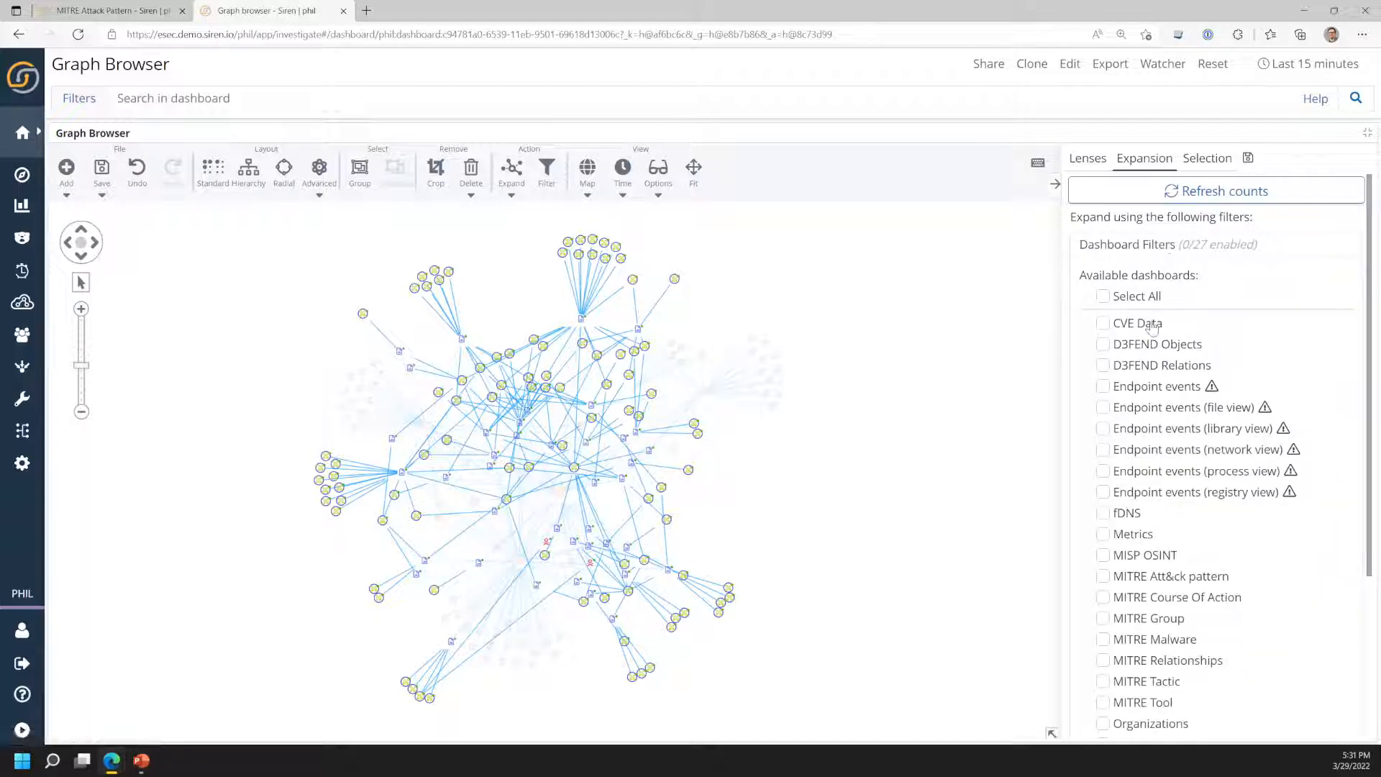
pyautogui.scroll(-3, 1153, 327)
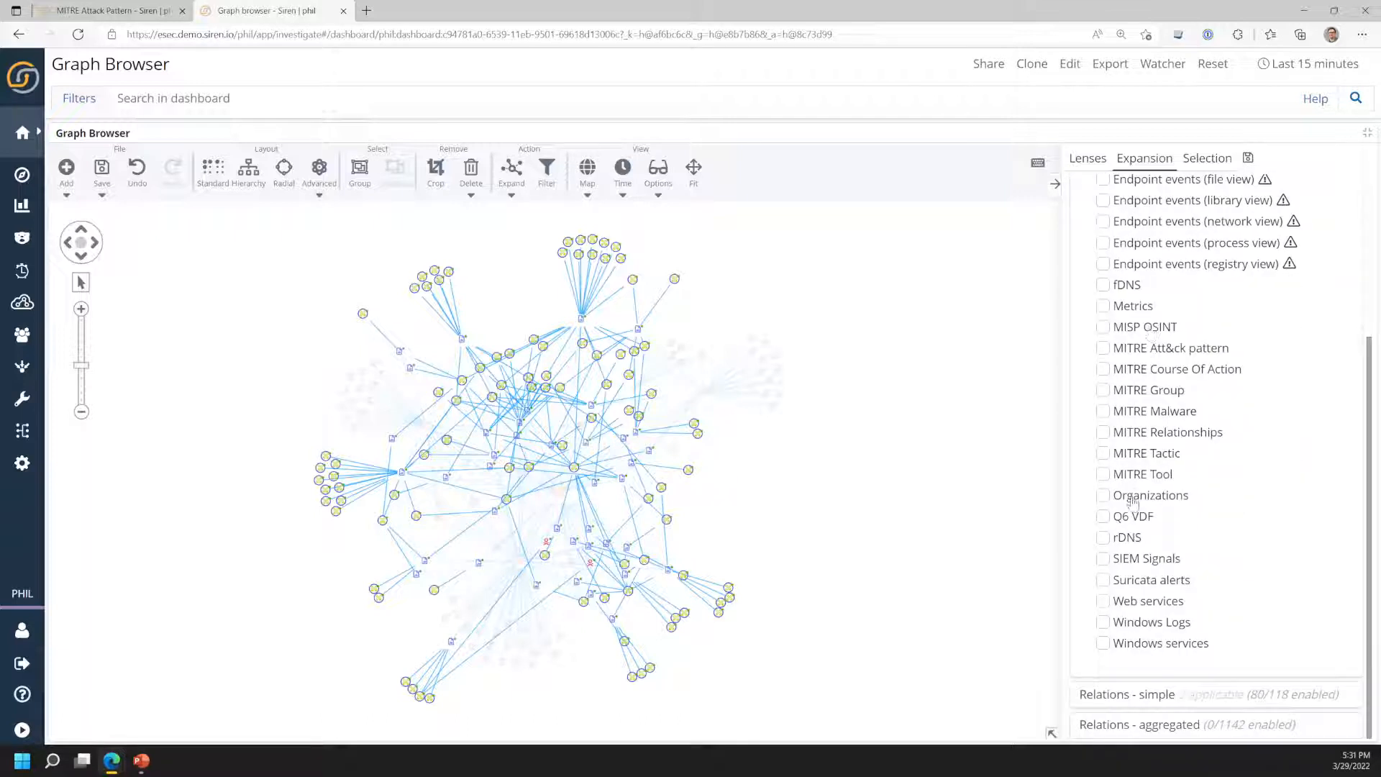
pyautogui.click(1104, 562)
pyautogui.click(1172, 696)
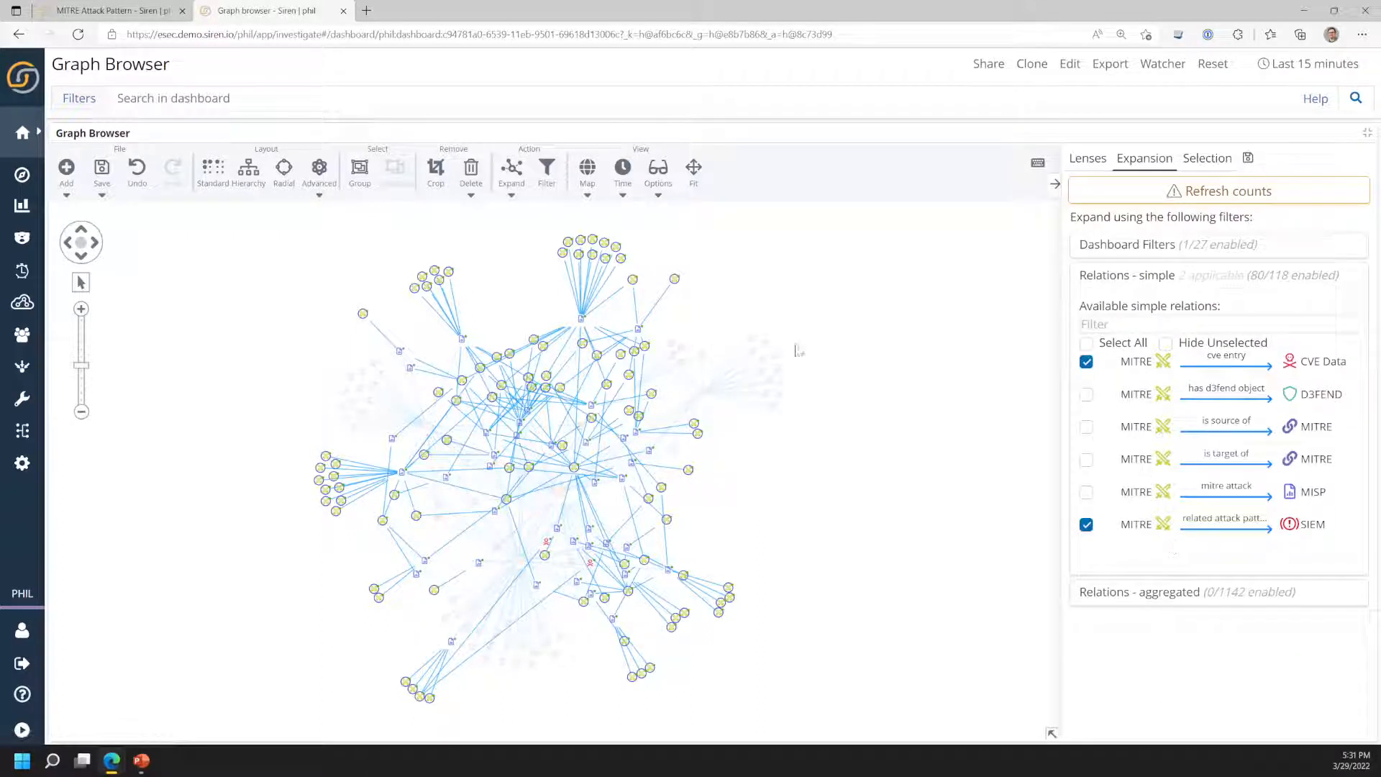
pyautogui.click(512, 173)
pyautogui.click(512, 172)
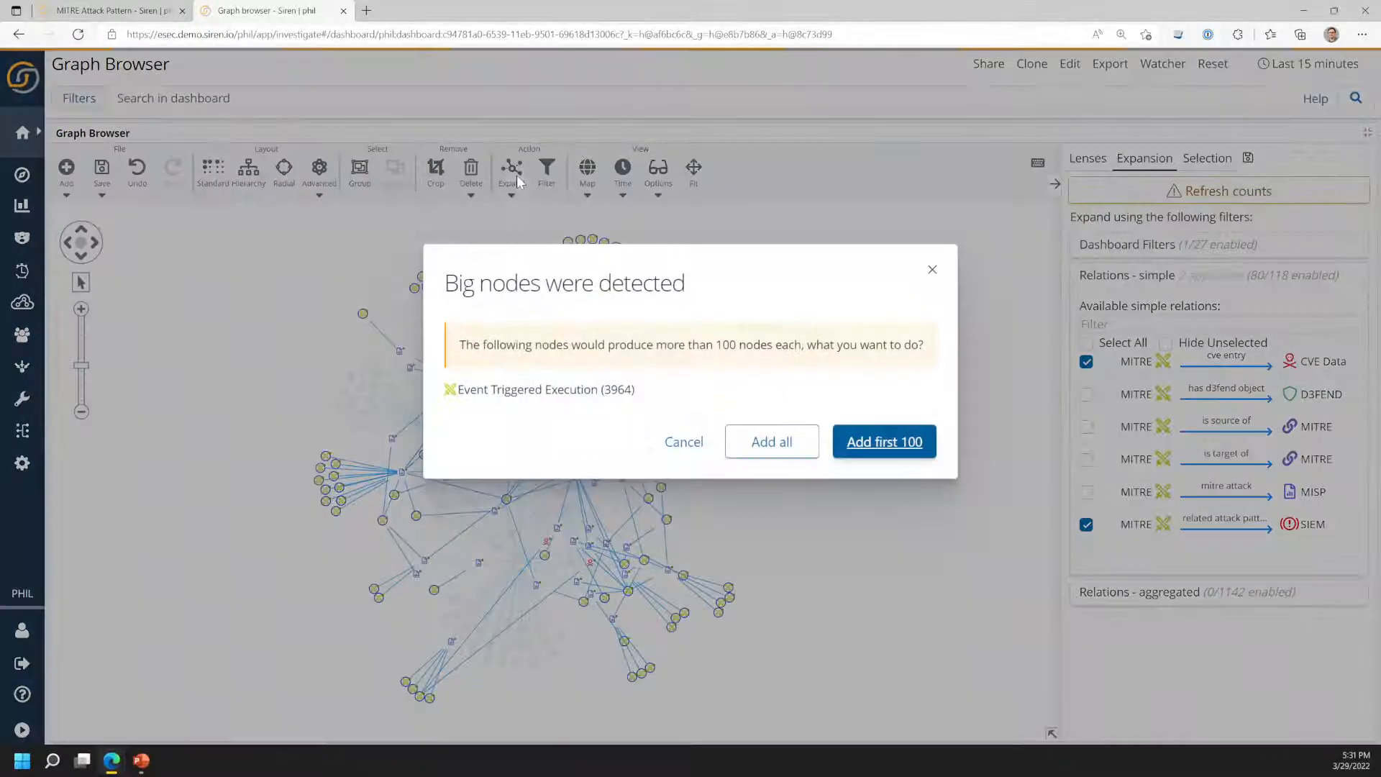
pyautogui.click(772, 448)
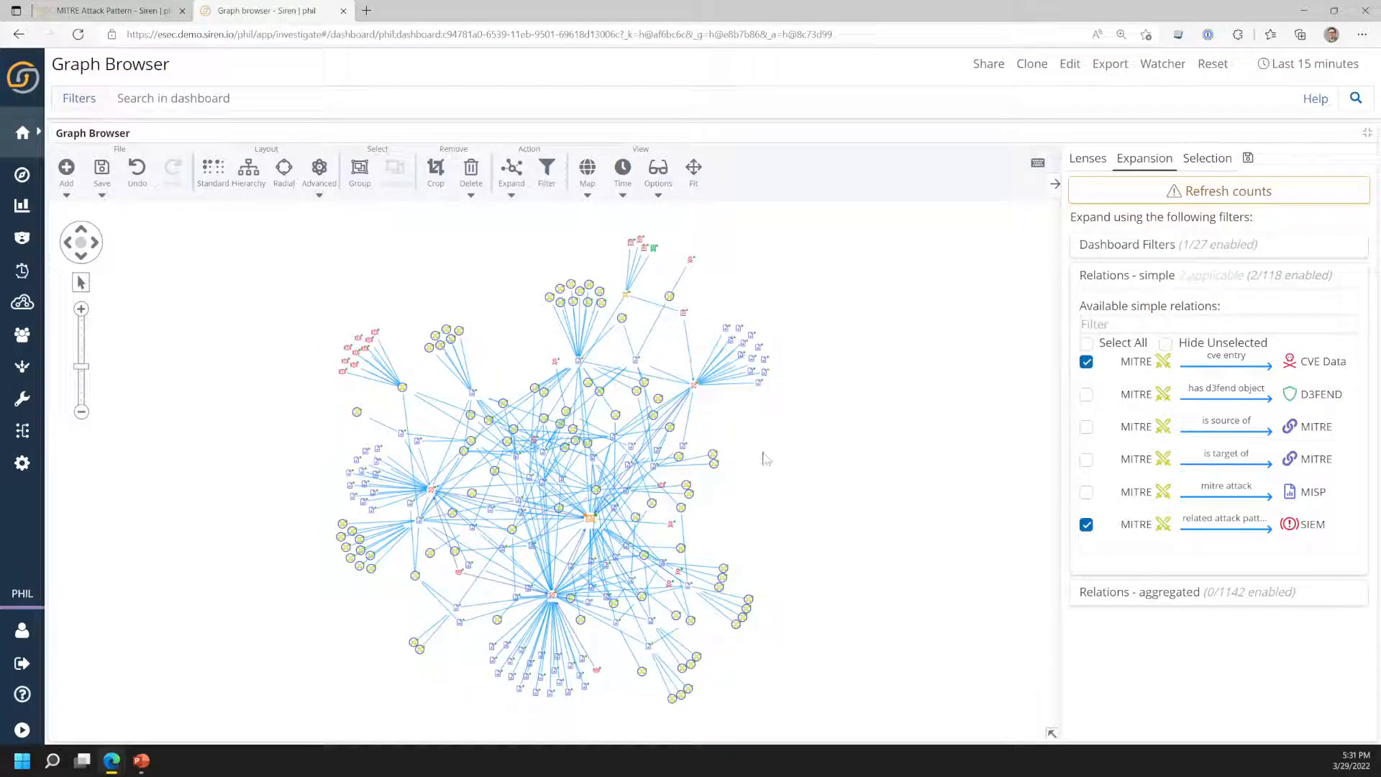
# - Examine the Exploitation for Privilege Escalation attack pattern and the SIEM signals linked to it
pyautogui.scroll(5, 395, 381)
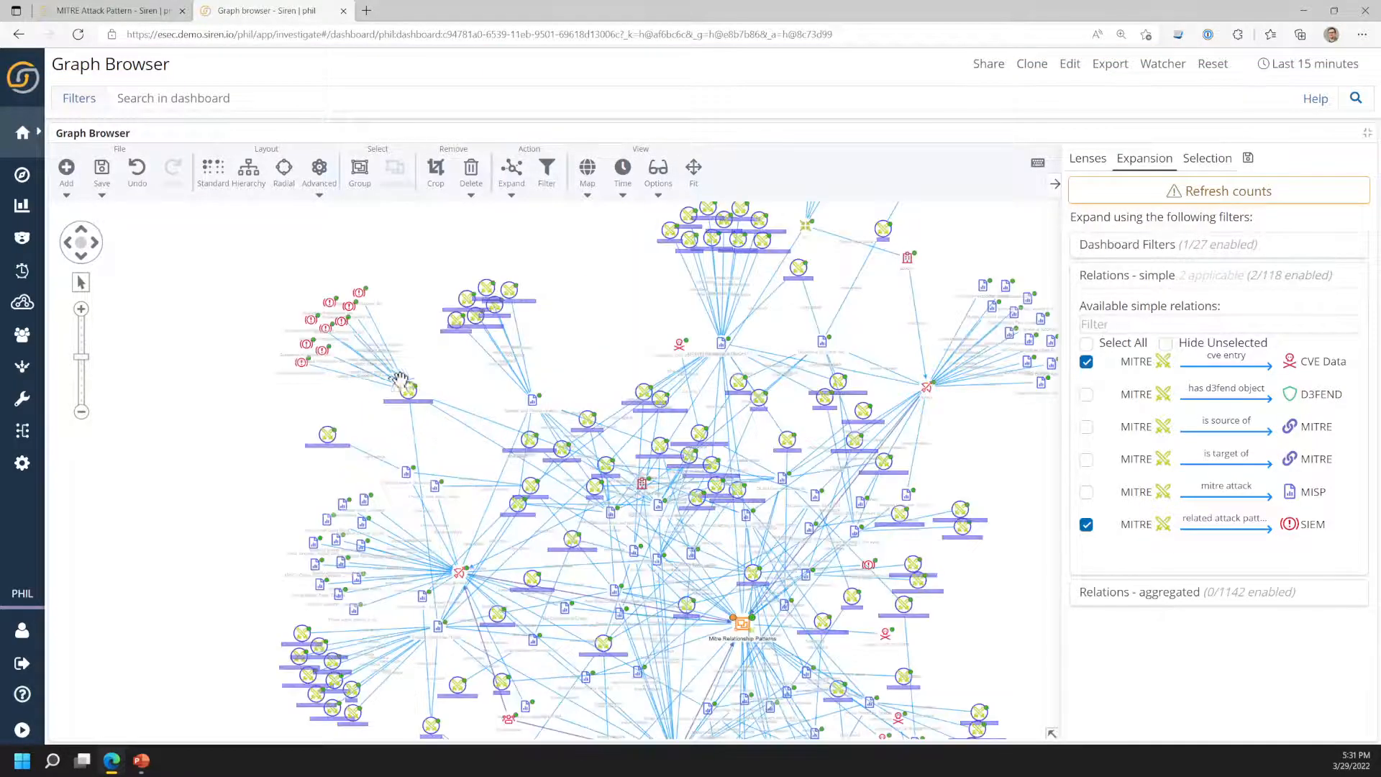
pyautogui.scroll(3, 414, 432)
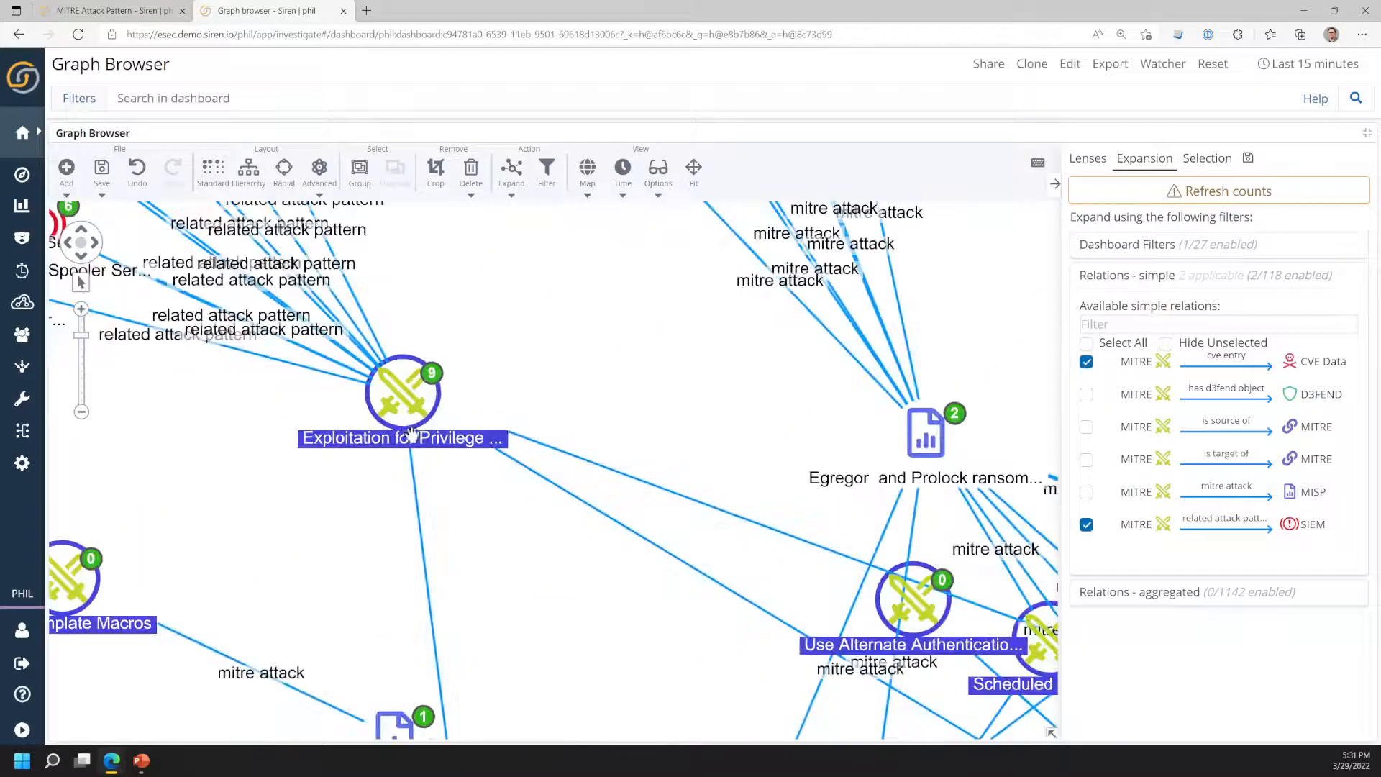
pyautogui.scroll(-1, 412, 433)
pyautogui.scroll(-3, 411, 433)
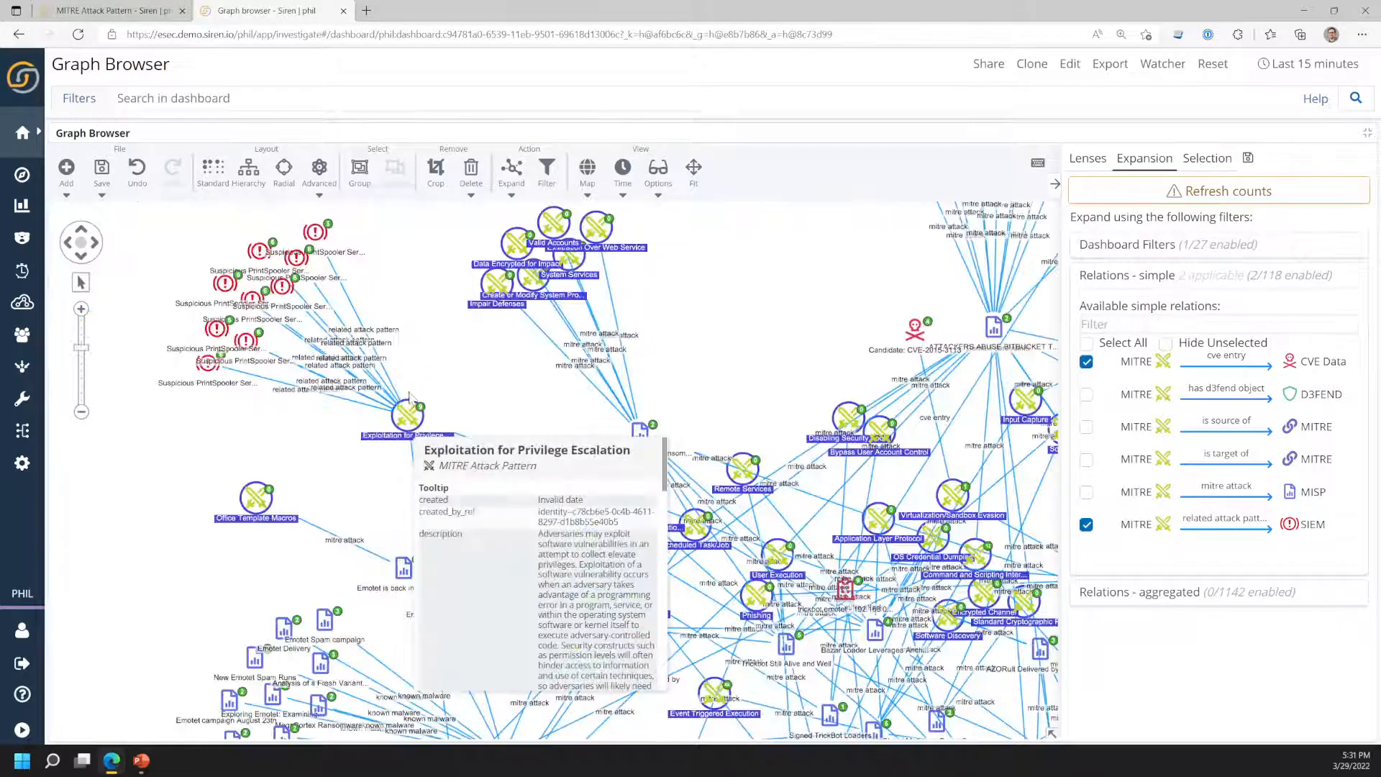
pyautogui.scroll(-5, 489, 376)
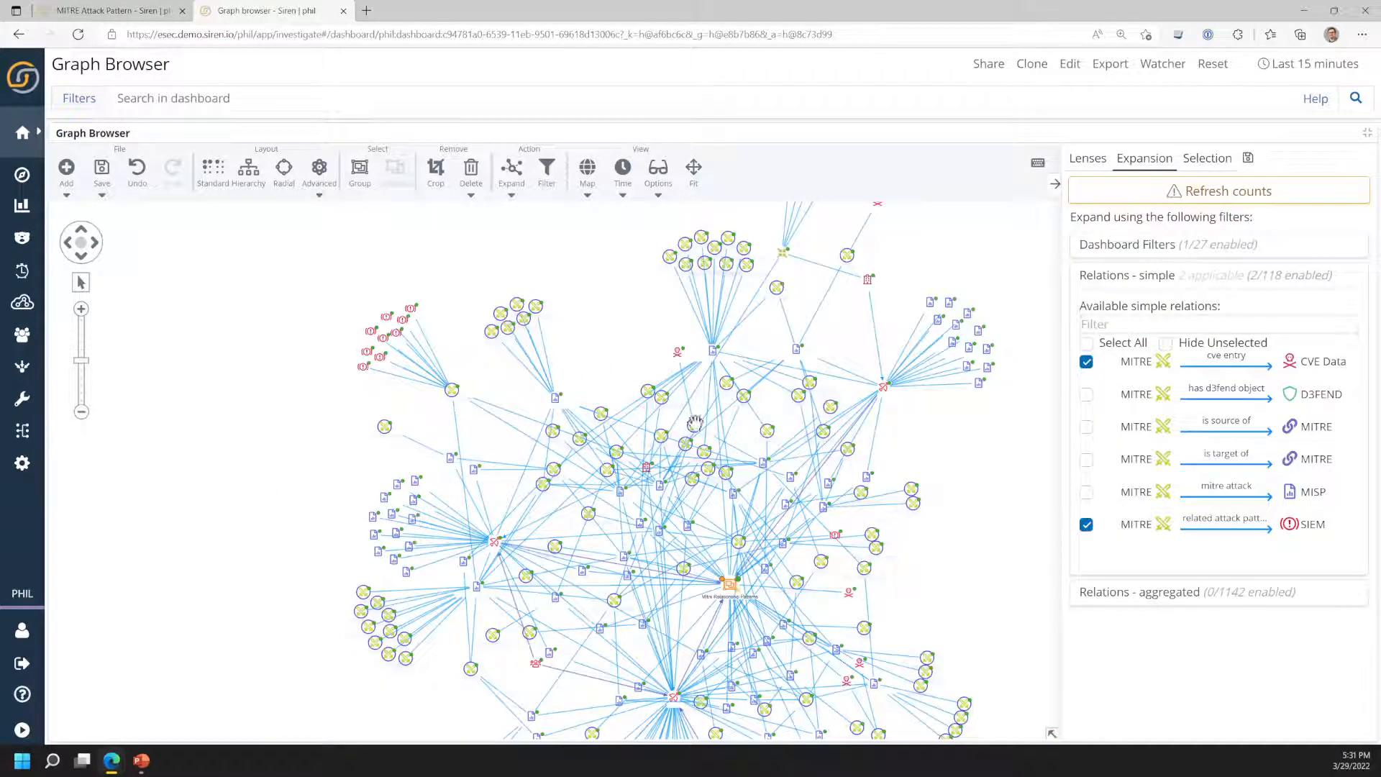
pyautogui.scroll(-3, 812, 376)
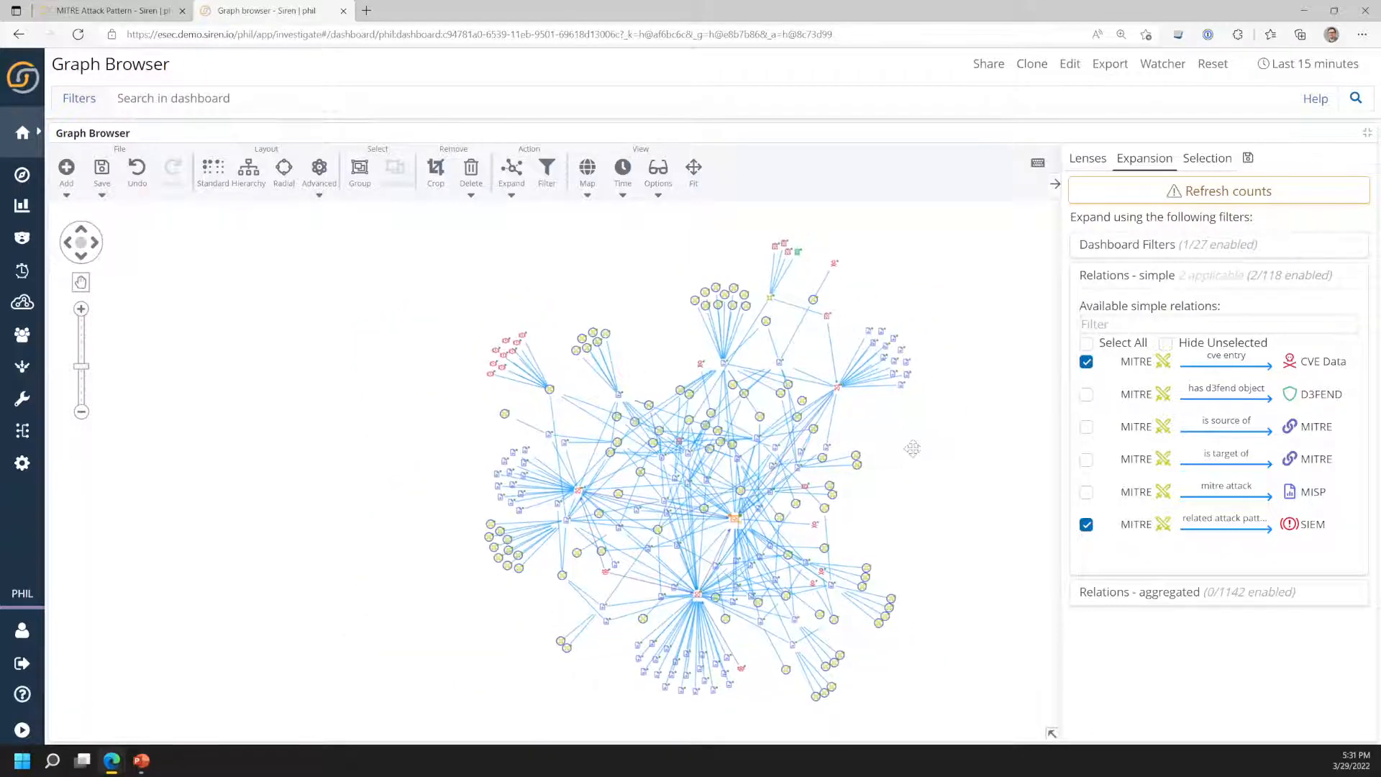
# - Select all nodes in the graph and show the dashboards of the Endpoint, MITRE, Intelligence and Extra Datasets groups
pyautogui.click(828, 433)
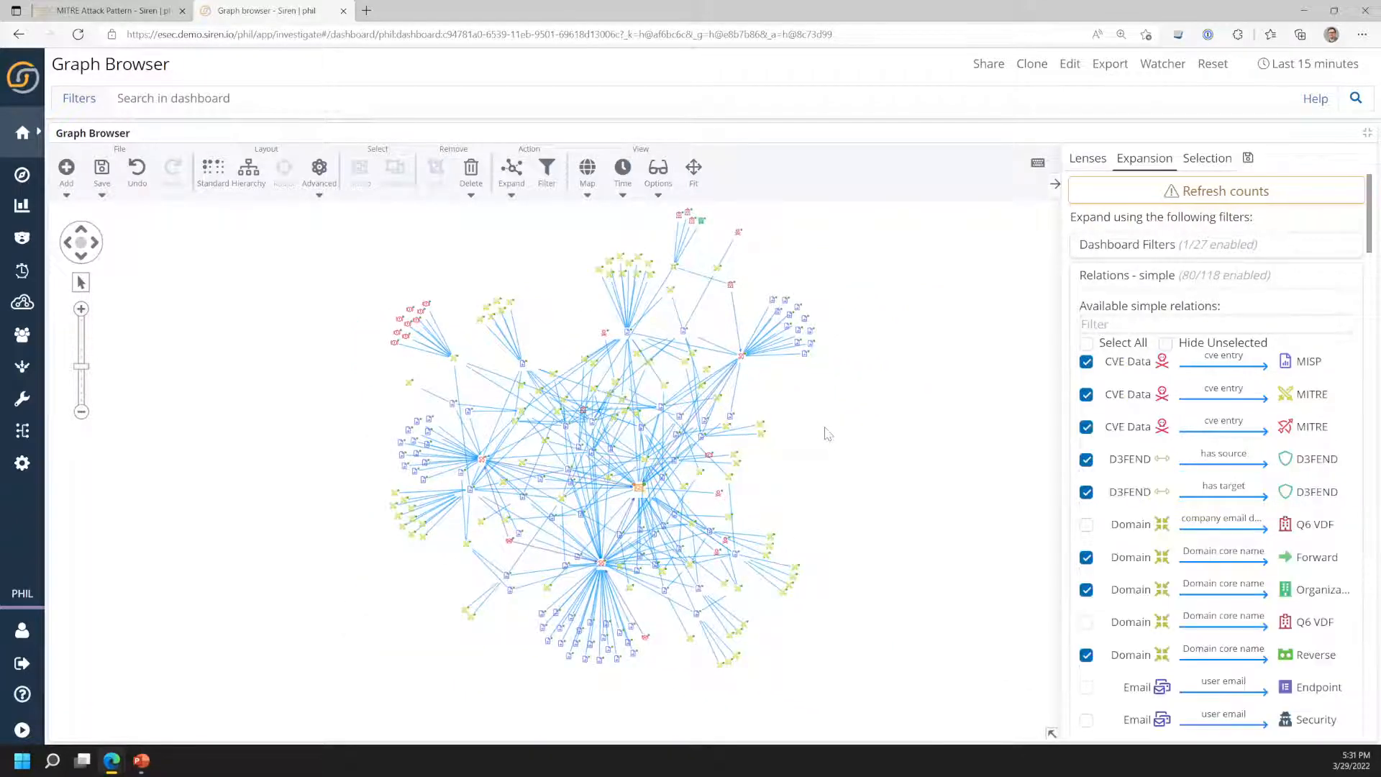
pyautogui.hotkey('ctrl', 'a')
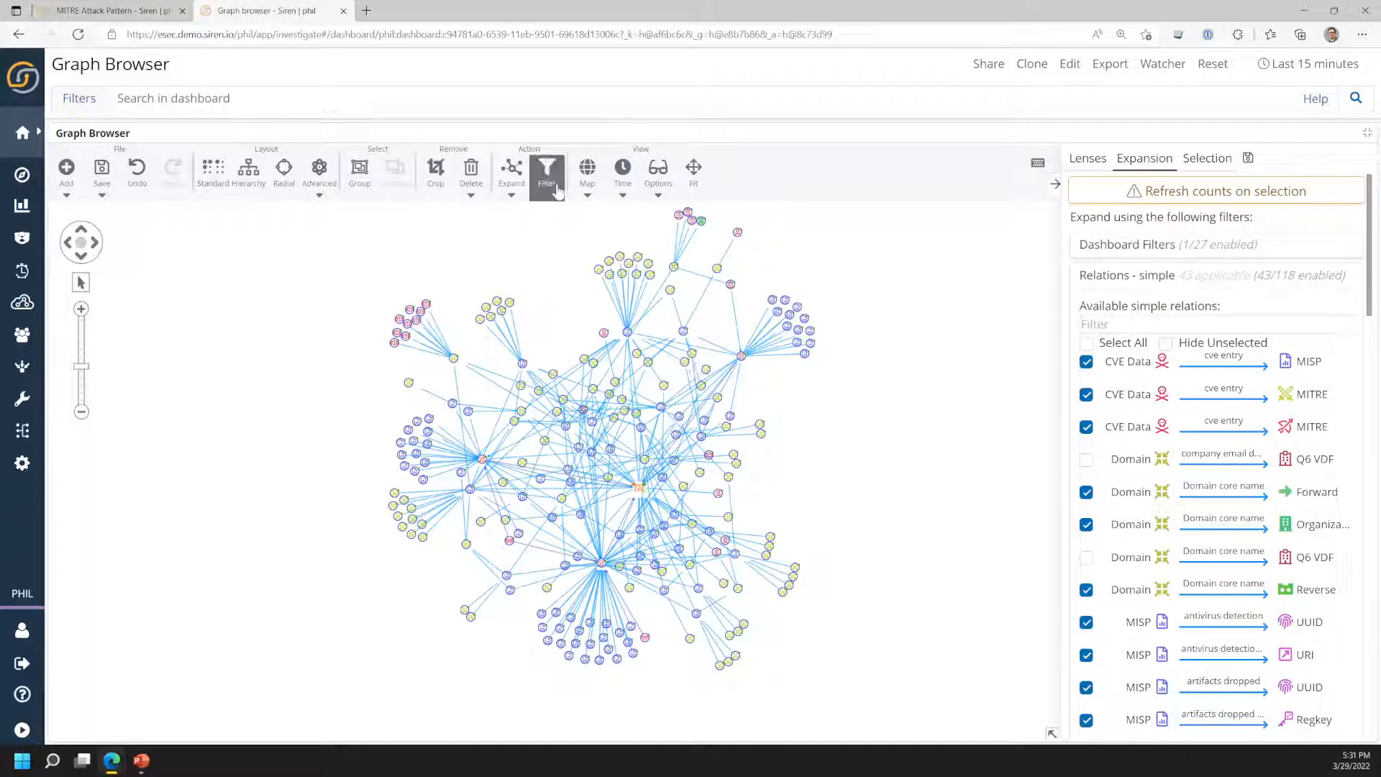
pyautogui.click(22, 132)
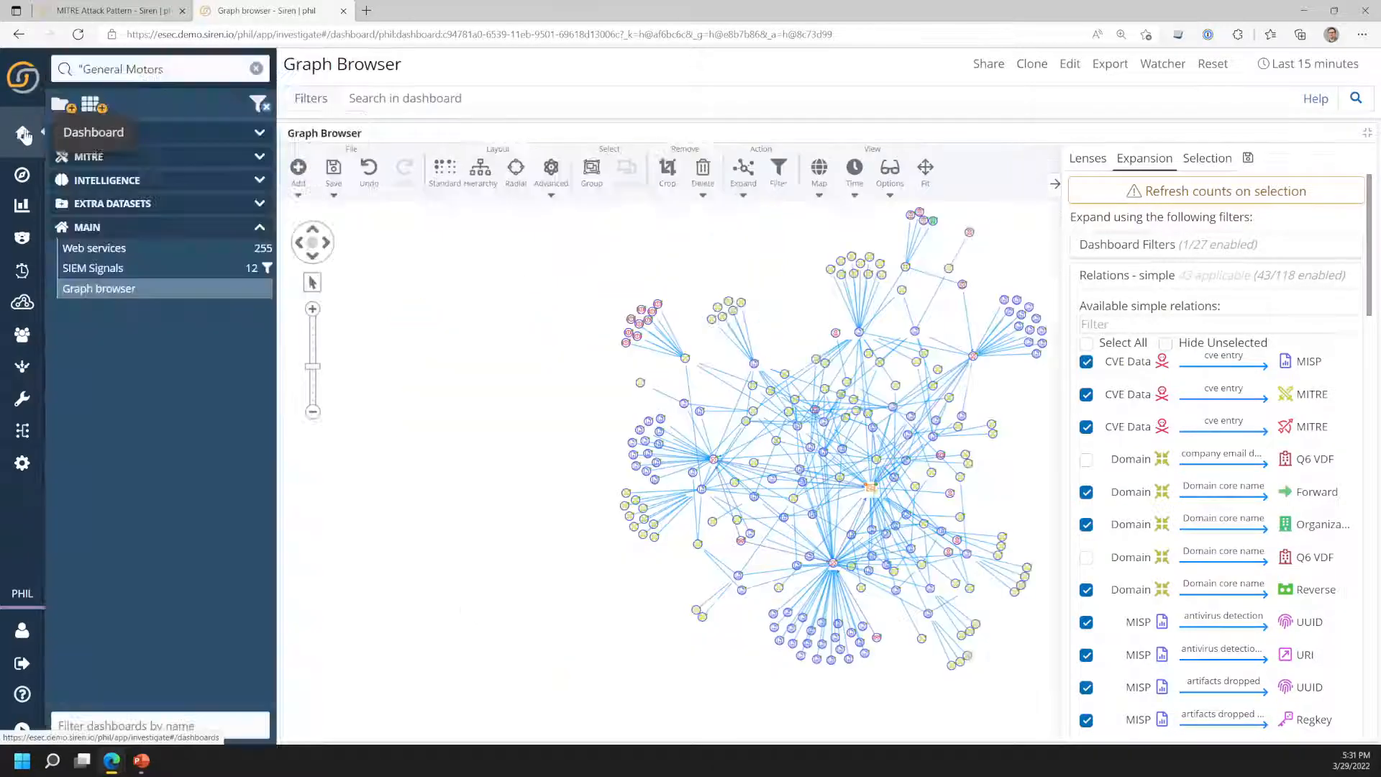
pyautogui.click(144, 203)
pyautogui.click(135, 180)
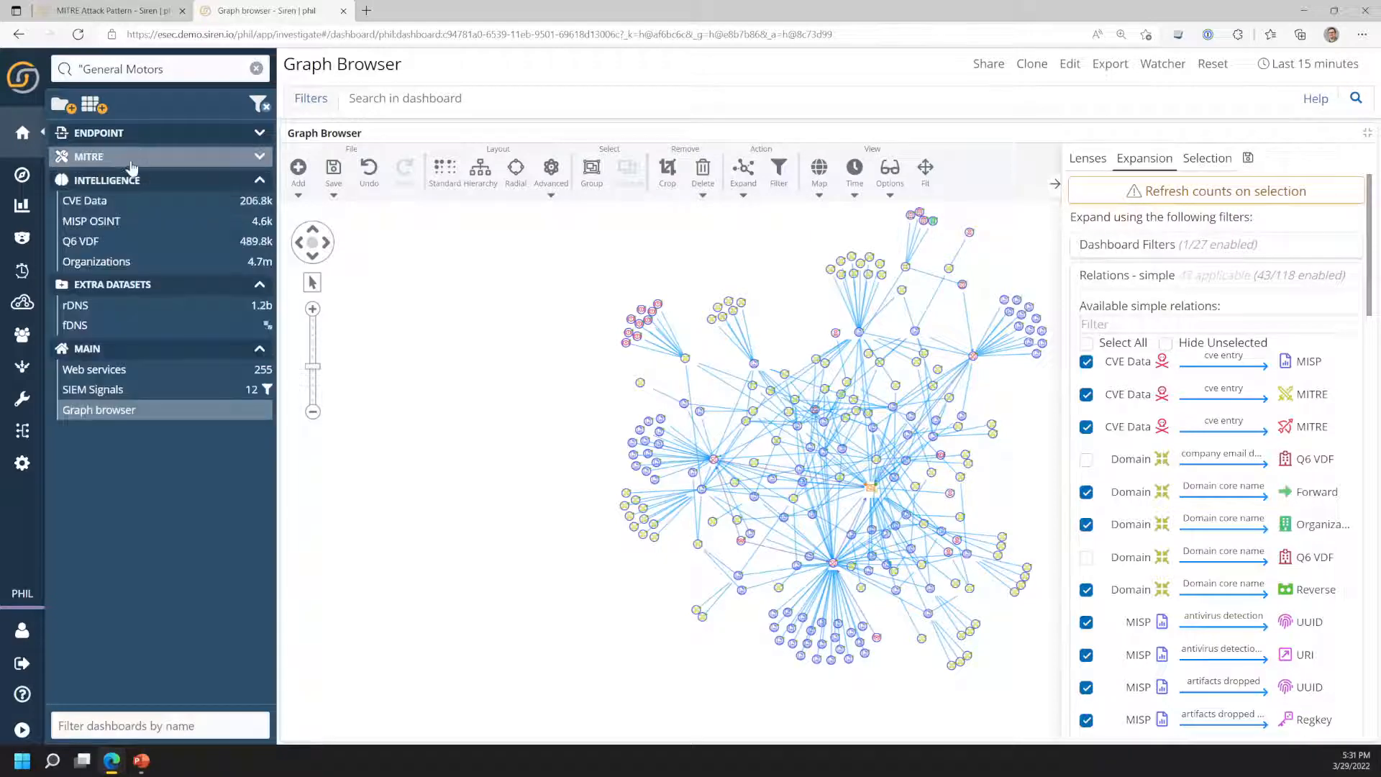
pyautogui.click(135, 156)
pyautogui.click(136, 133)
# - Create a live filter from the selected graph entities and pin it so that it applies across dashboards
pyautogui.click(779, 169)
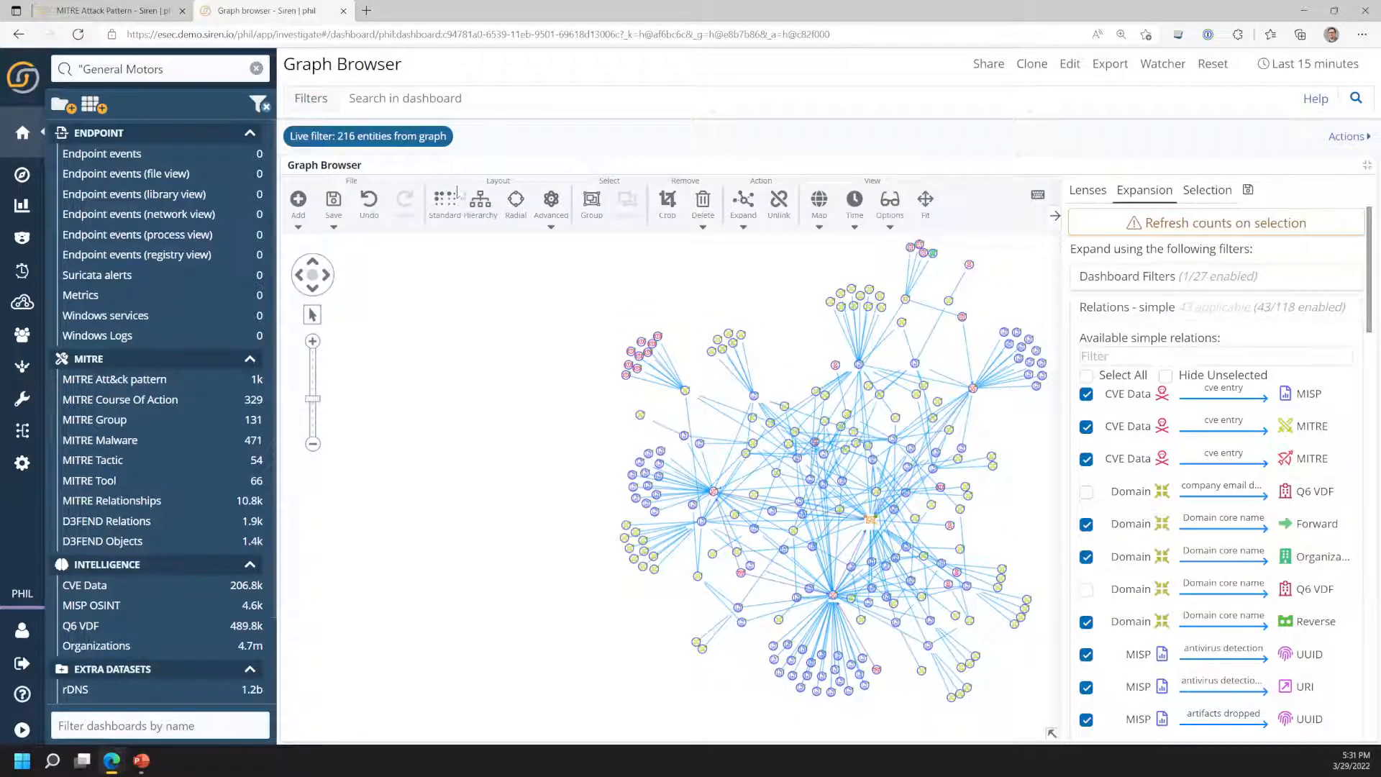
pyautogui.moveTo(327, 140)
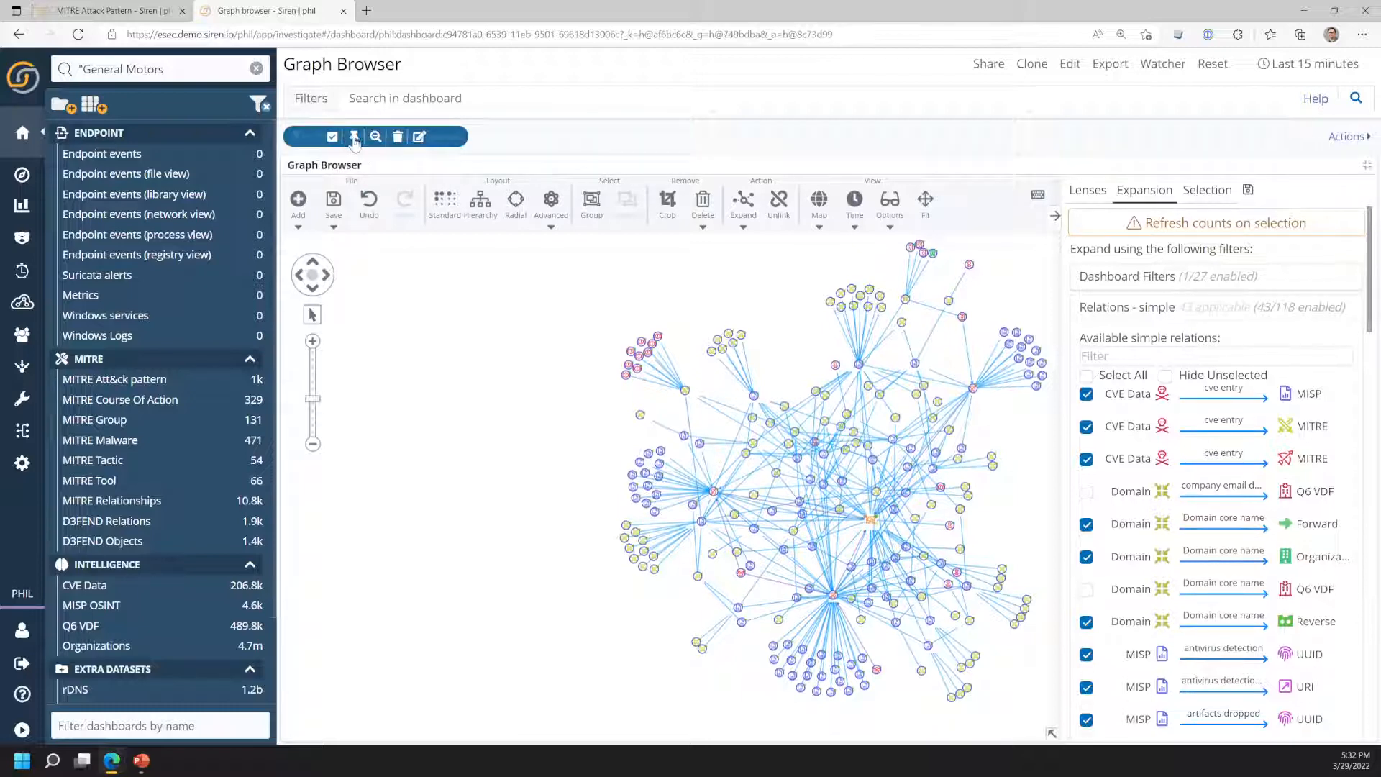
pyautogui.click(354, 138)
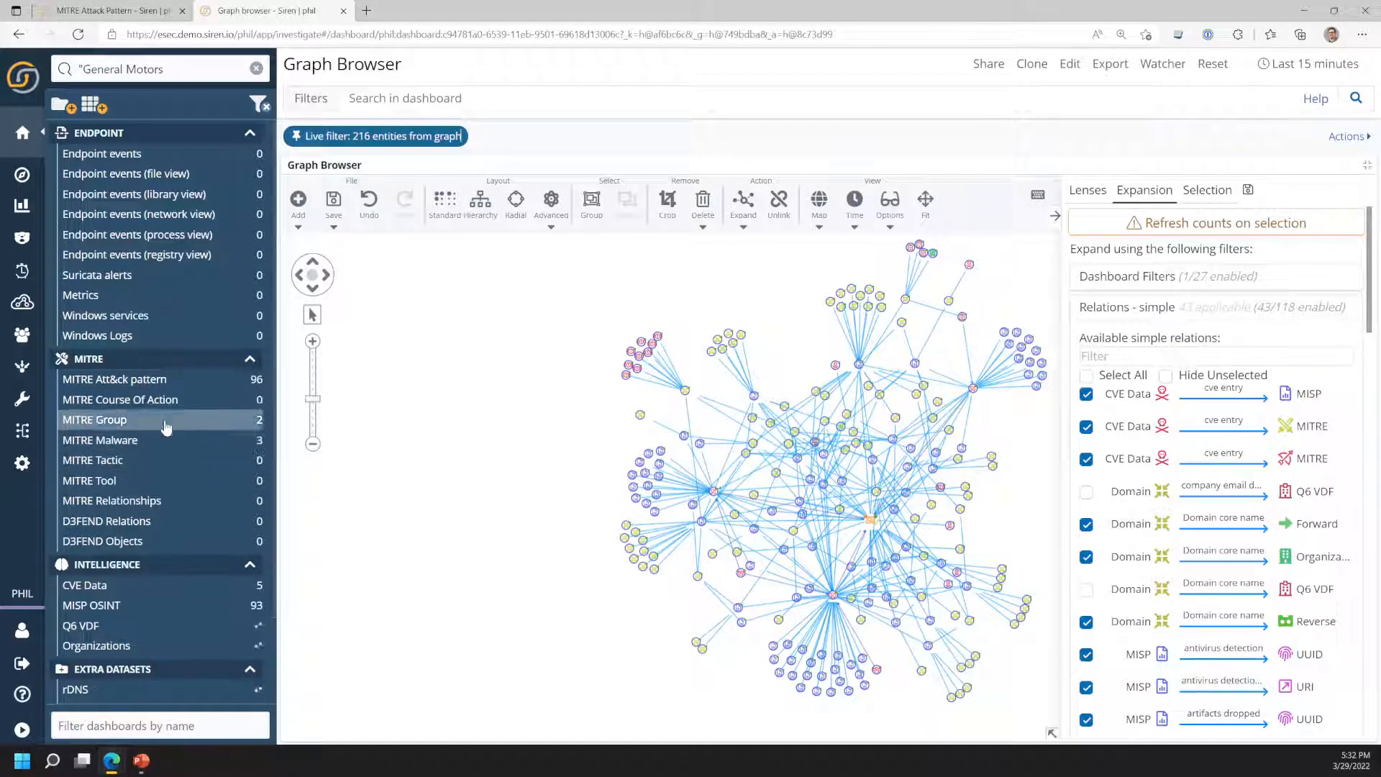
# - Review the MITRE Att&ck pattern, CVE Data and Q6 VDF dashboards under the pinned graph filter
pyautogui.click(161, 383)
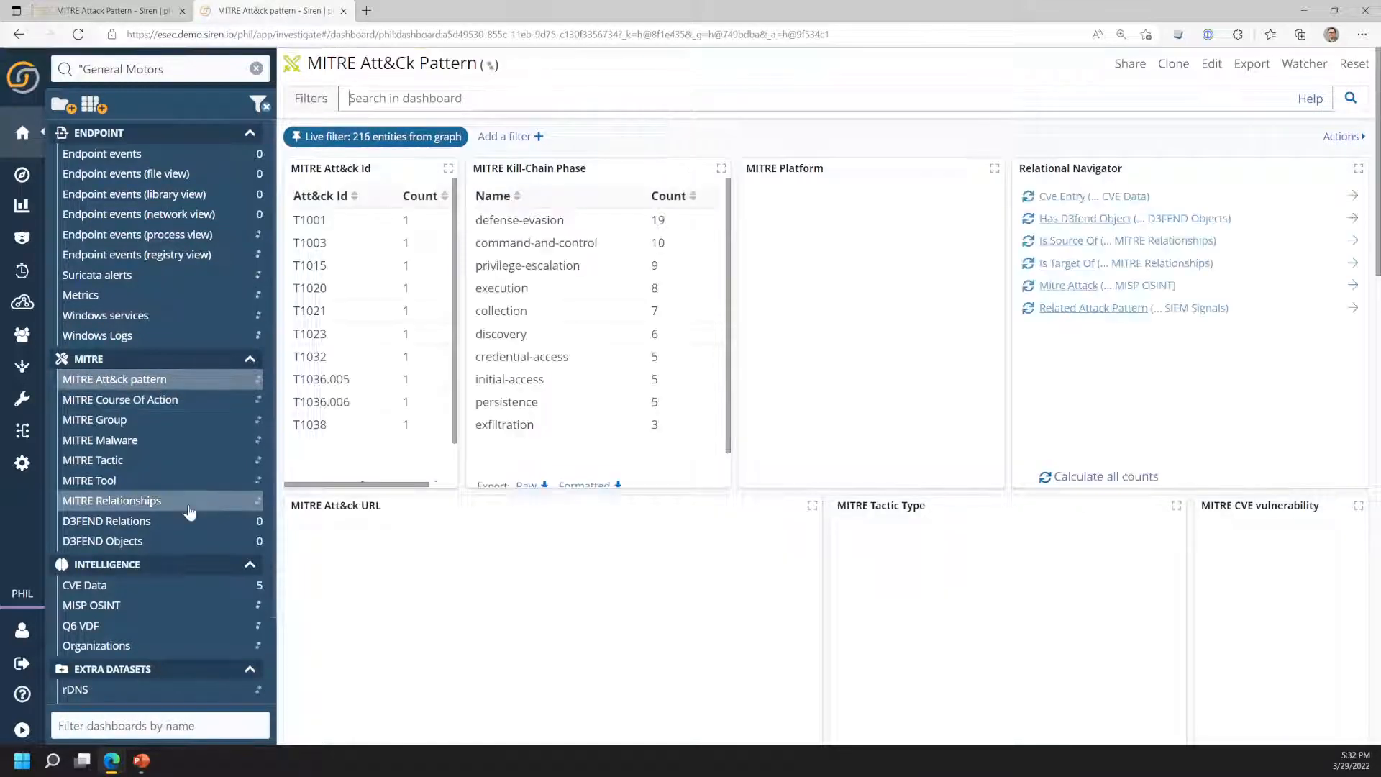
pyautogui.scroll(-1, 188, 515)
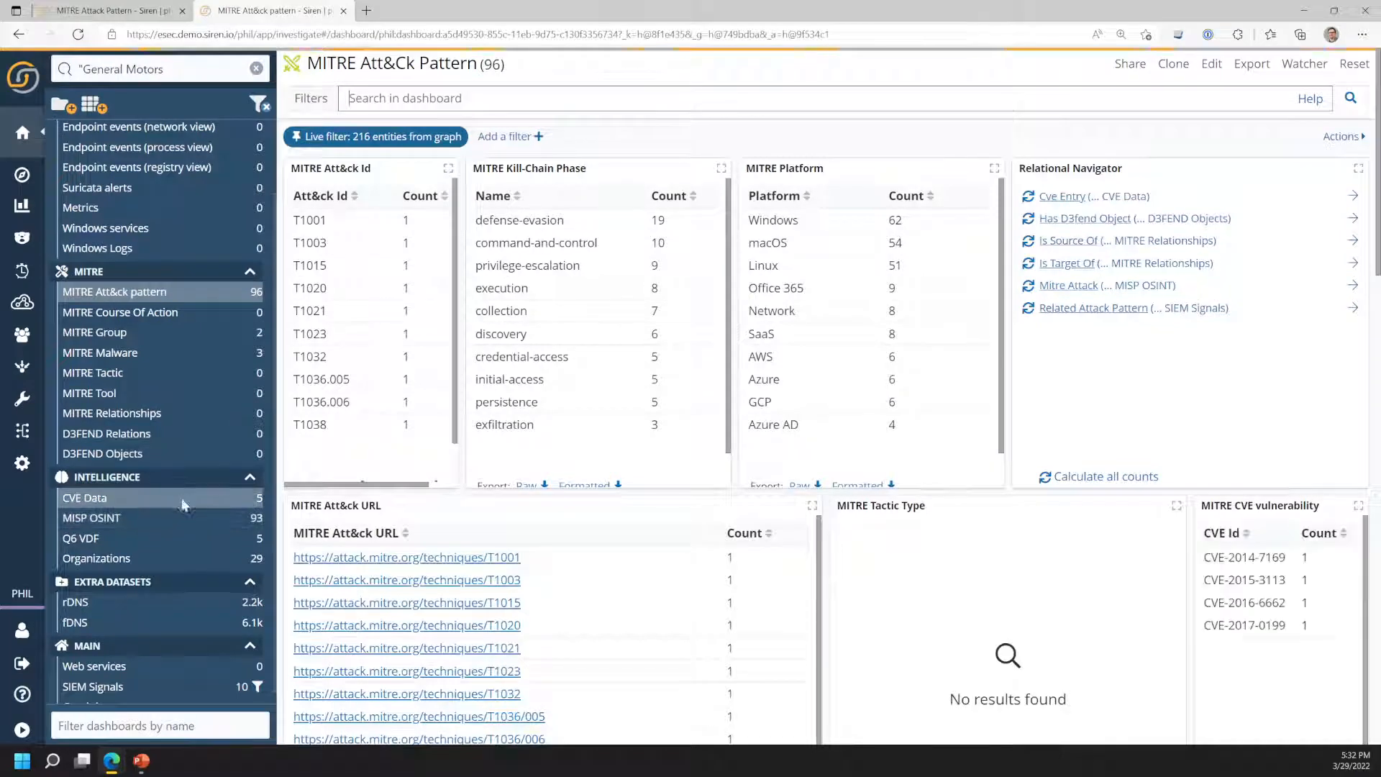
pyautogui.click(184, 501)
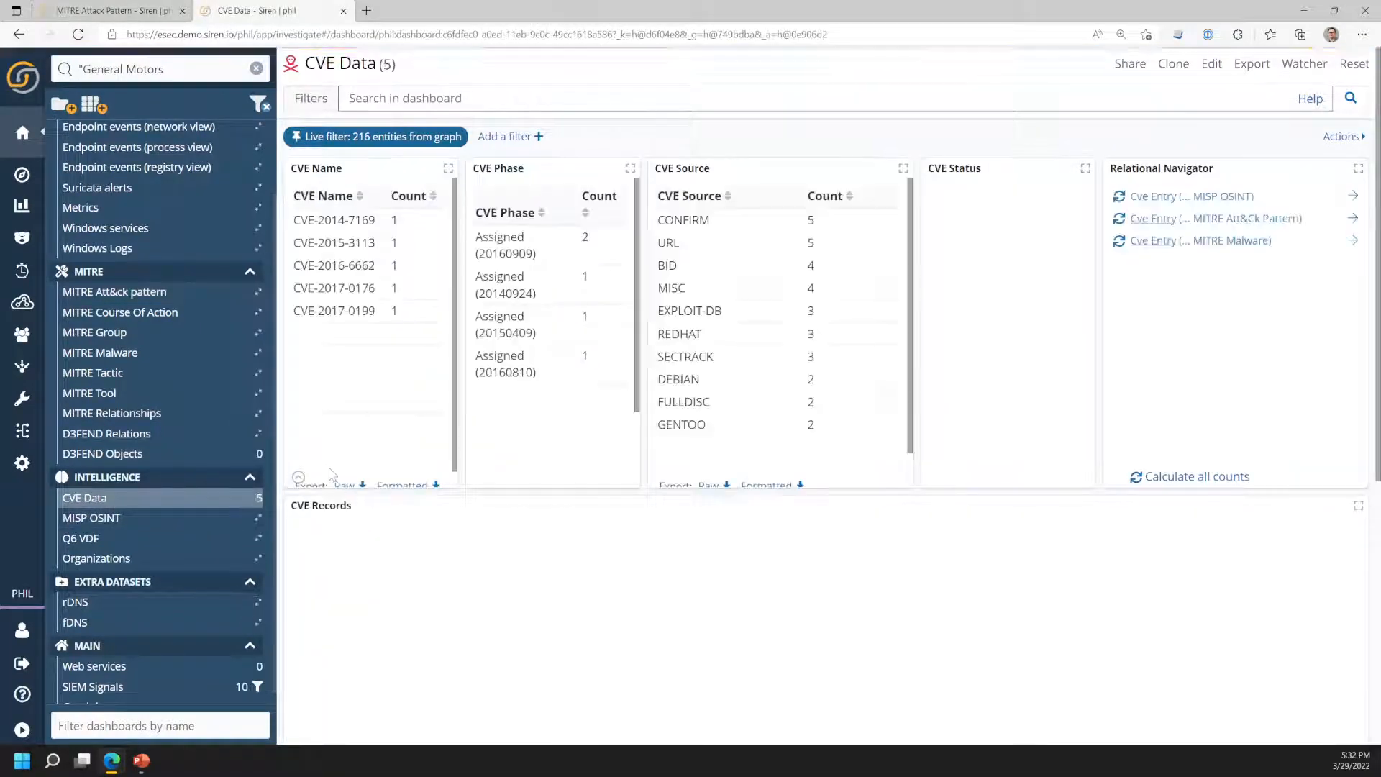
pyautogui.scroll(-1, 257, 454)
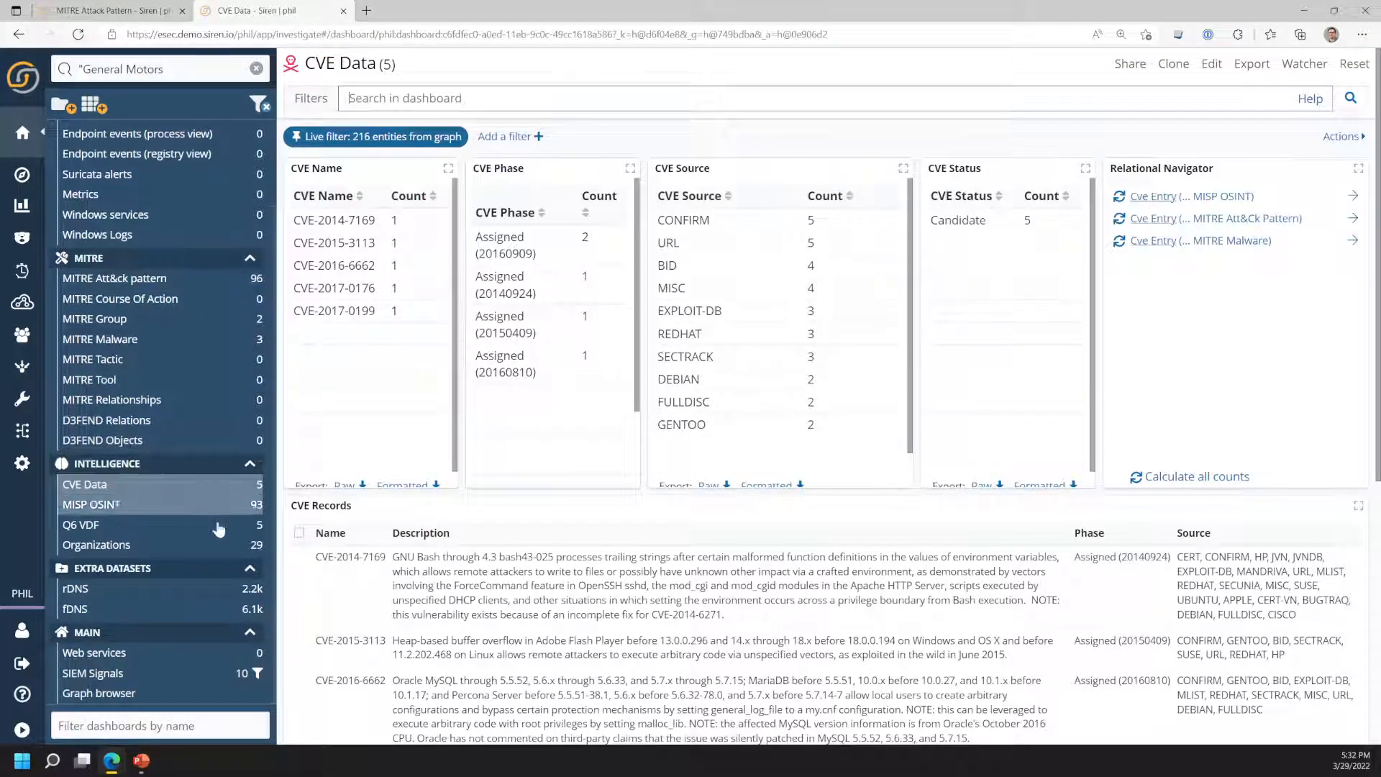
pyautogui.click(196, 526)
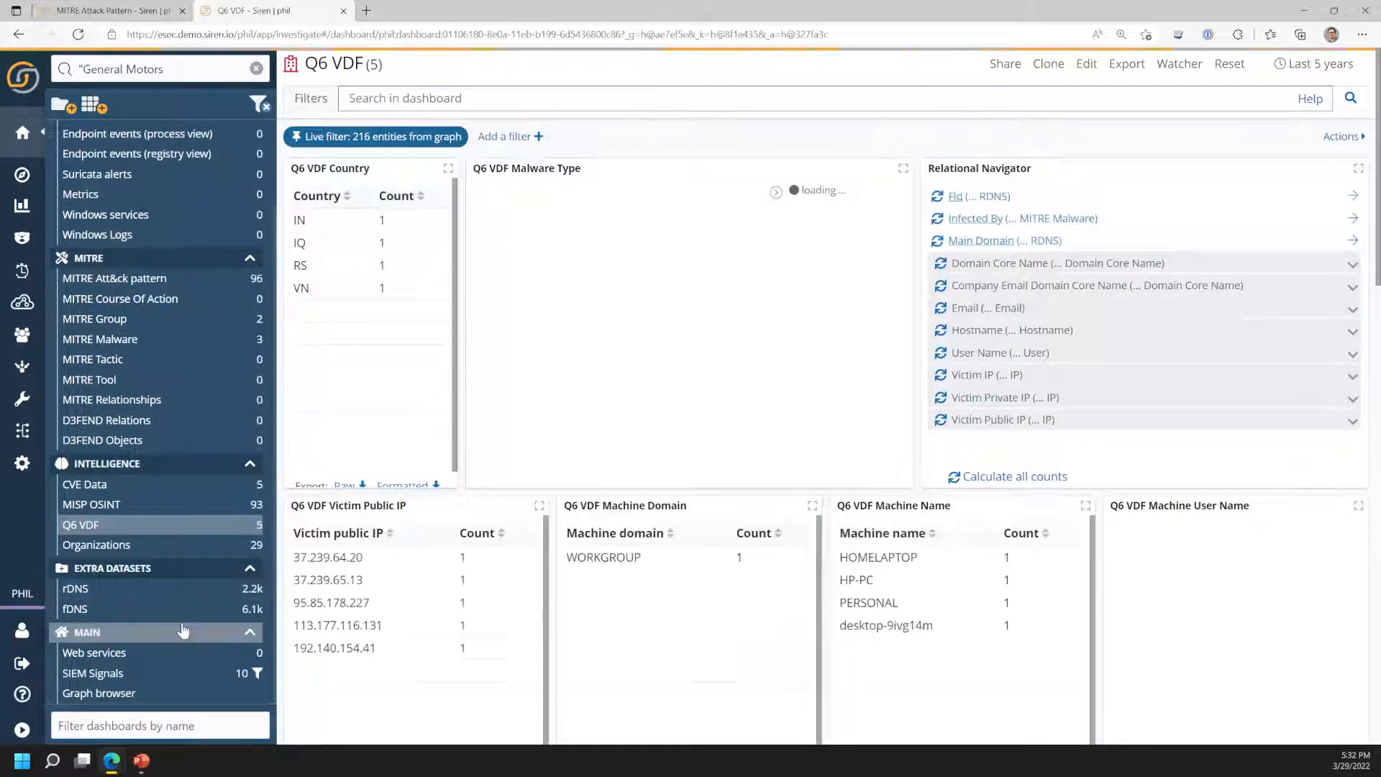
# - Back in the graph browser, select all nodes of the SIEM Signals entity type
pyautogui.click(153, 695)
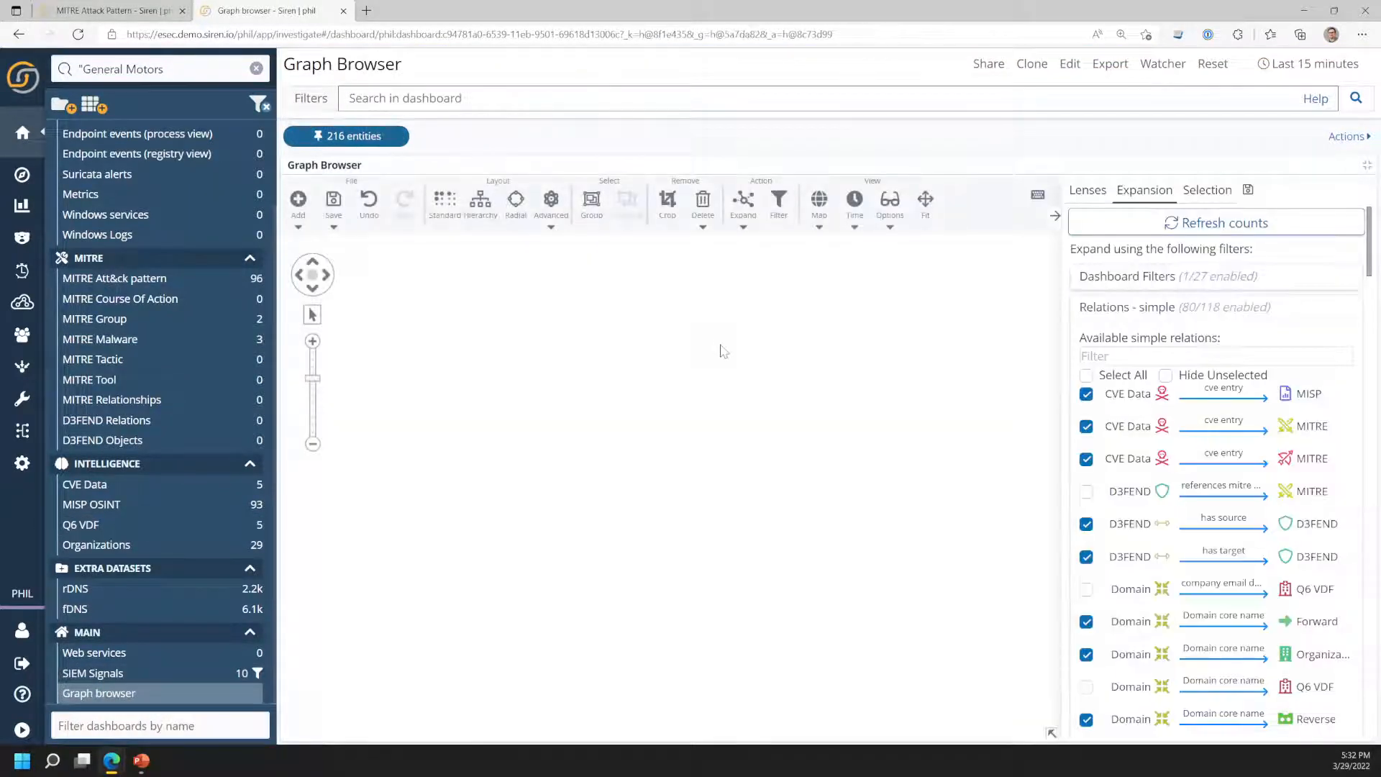
pyautogui.click(40, 134)
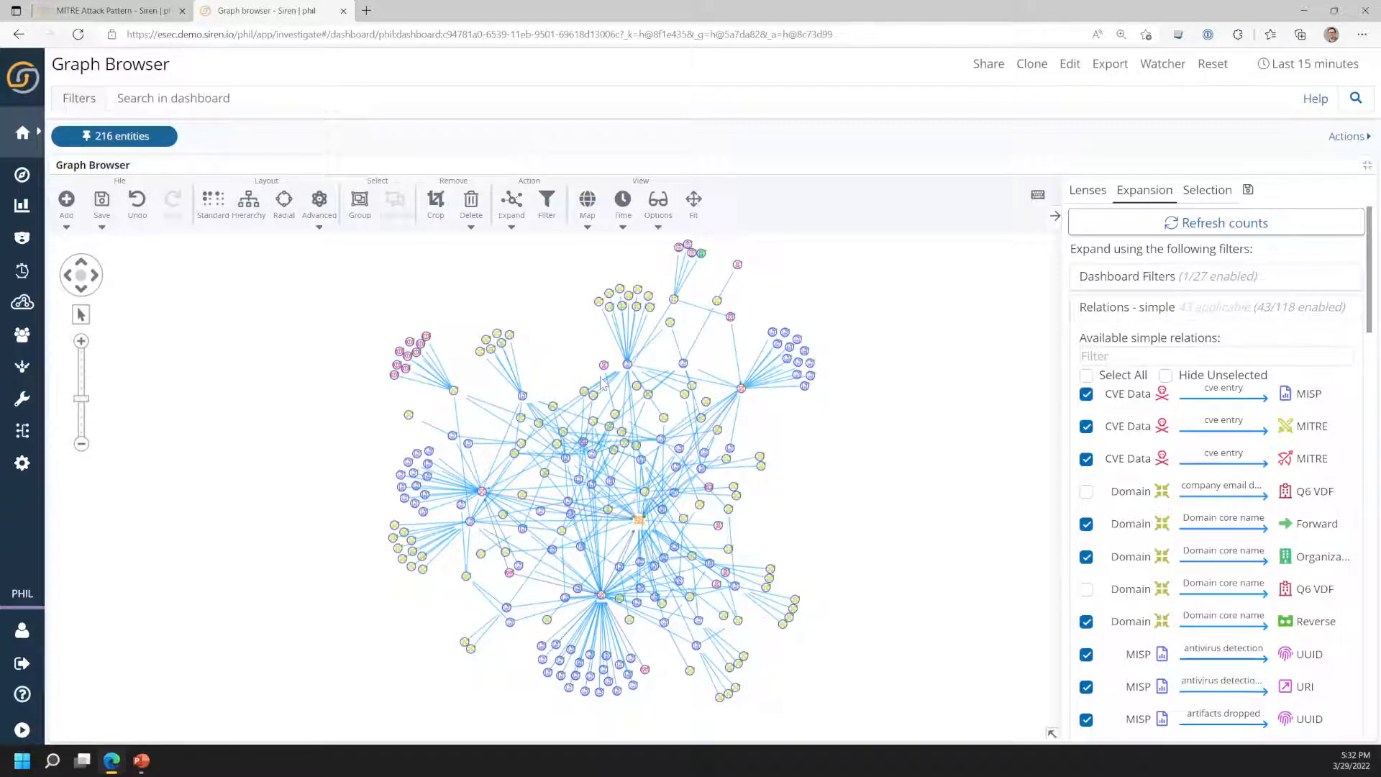
pyautogui.scroll(3, 602, 382)
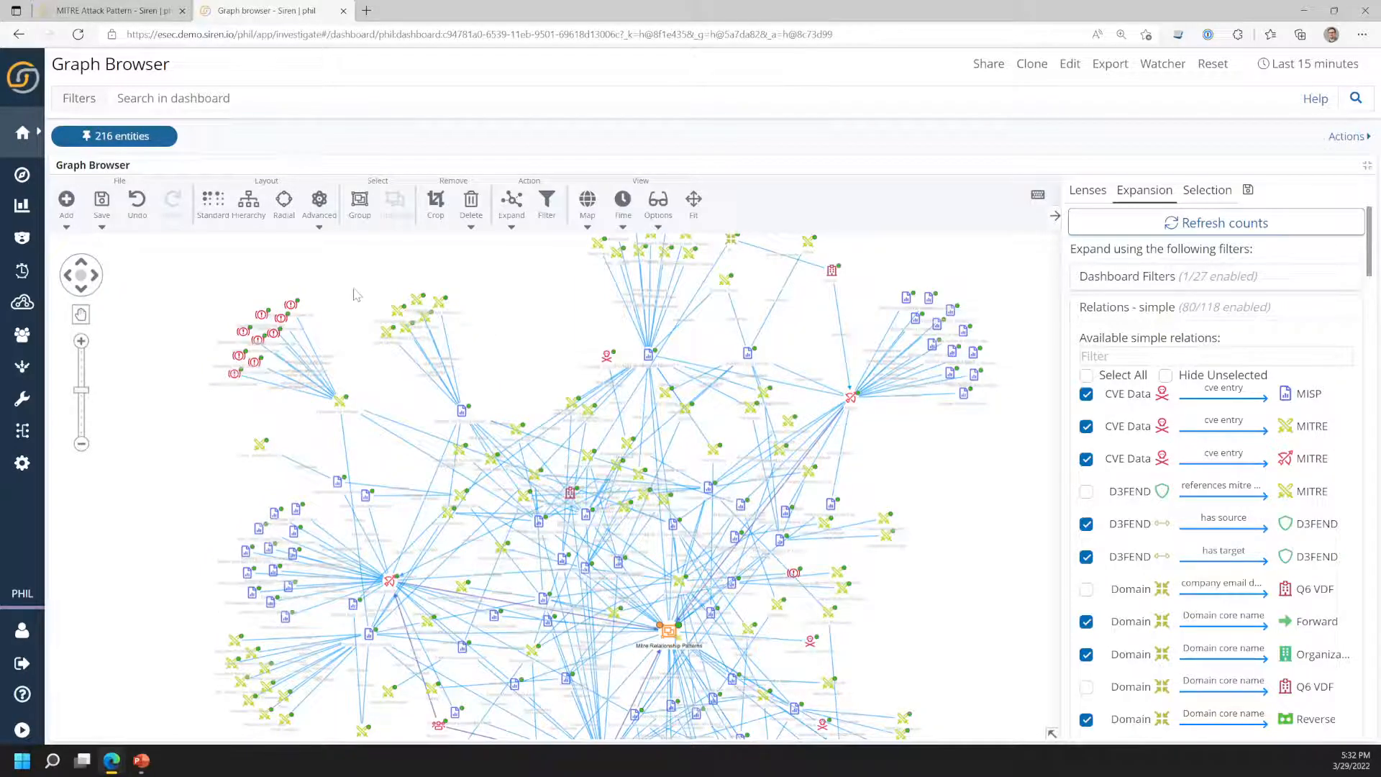
pyautogui.scroll(3, 359, 298)
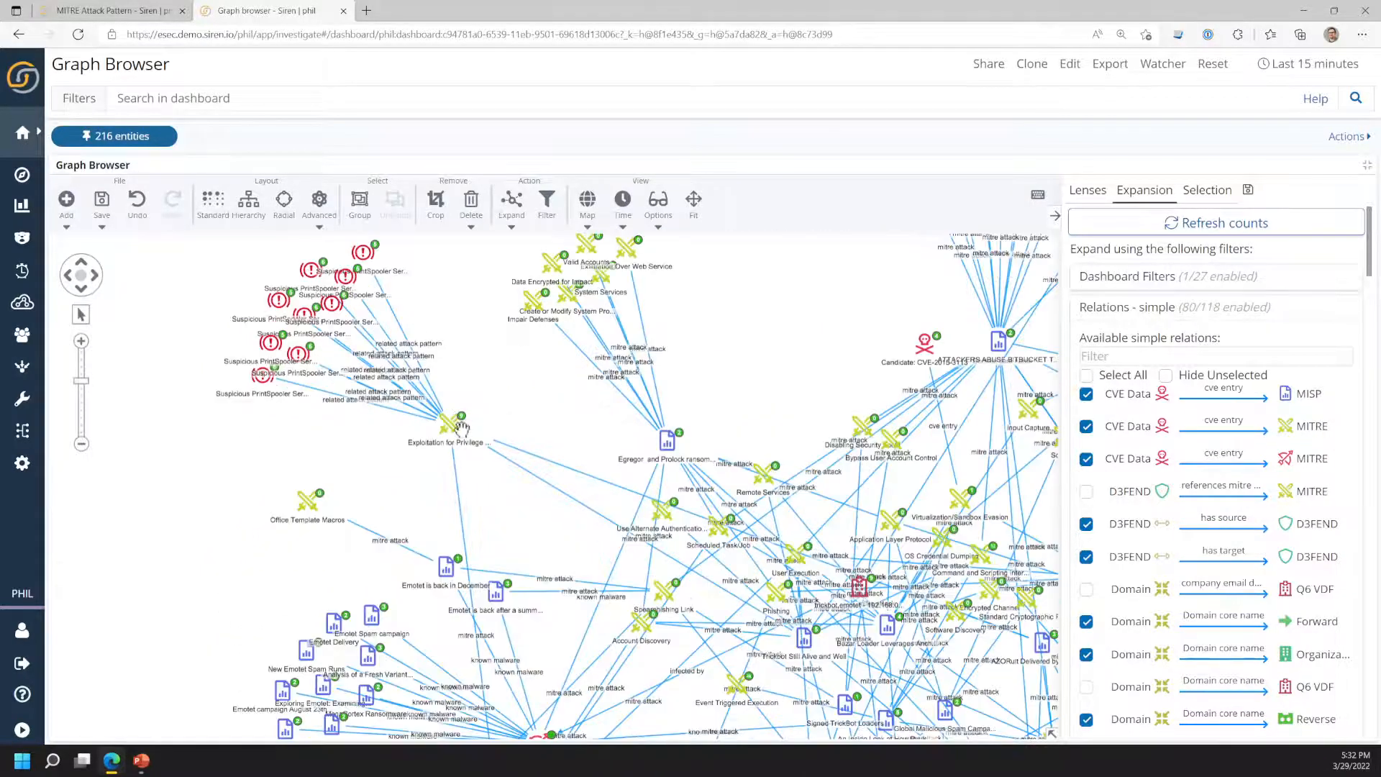
pyautogui.moveTo(462, 418)
pyautogui.rightClick(757, 390)
pyautogui.click(810, 441)
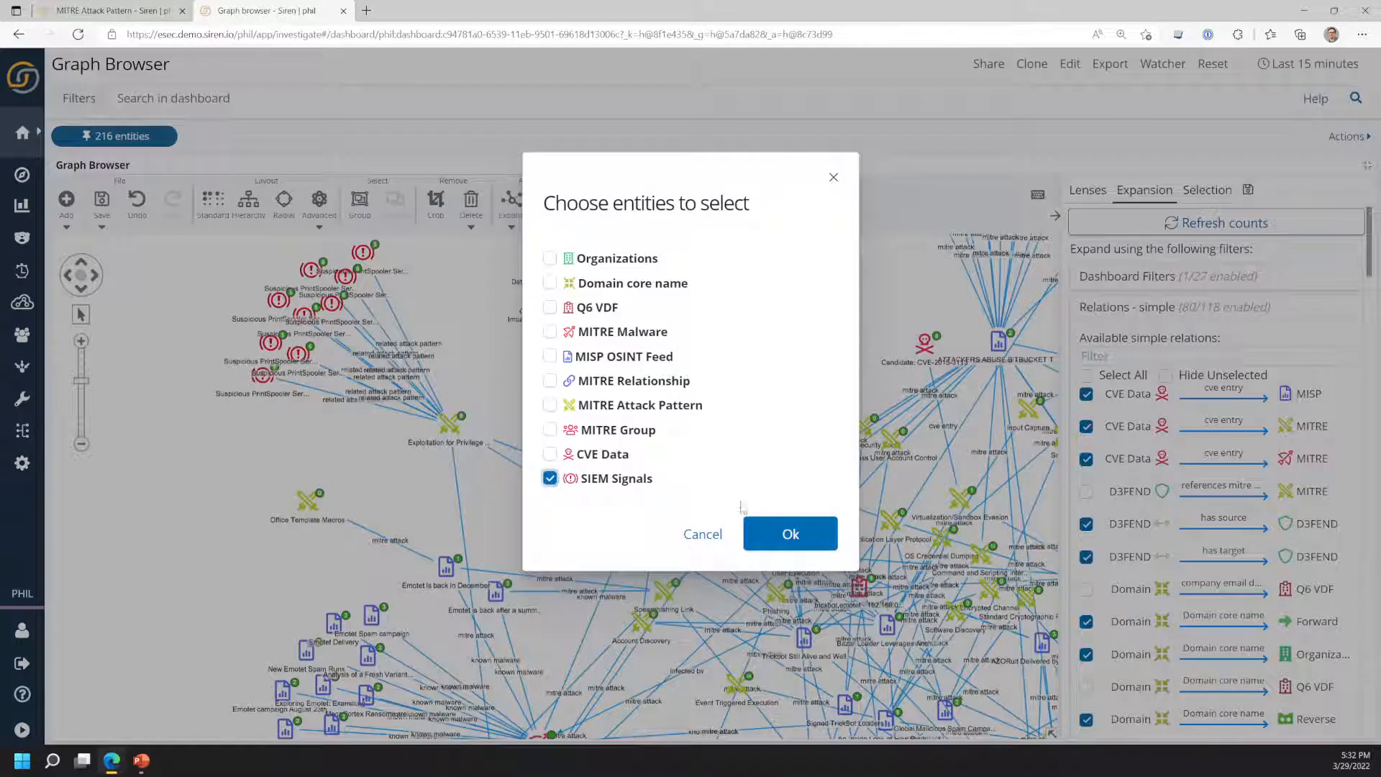
pyautogui.click(768, 533)
# - Extend the selection twice to the neighbouring attack patterns and threat reports, and crop the graph to the selected nodes
pyautogui.rightClick(737, 351)
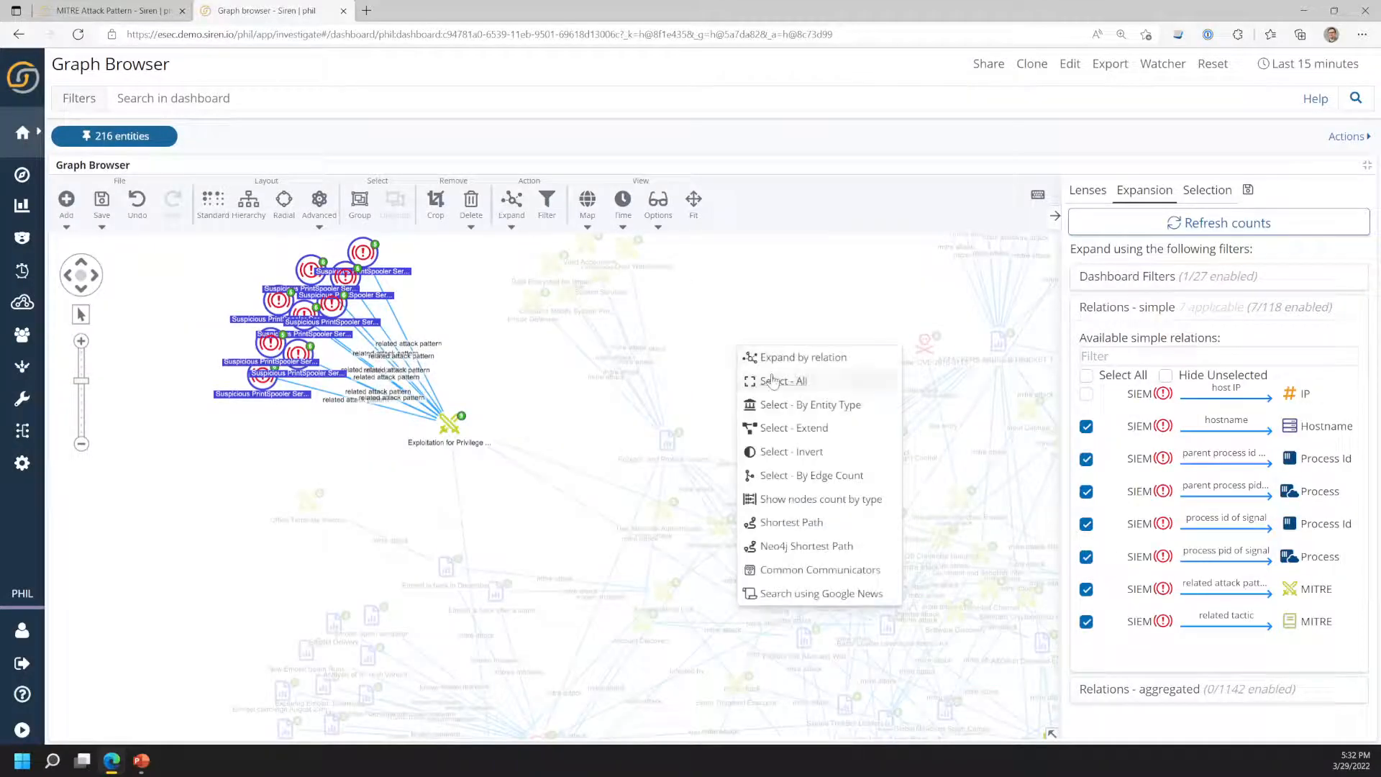
pyautogui.click(790, 429)
pyautogui.rightClick(583, 423)
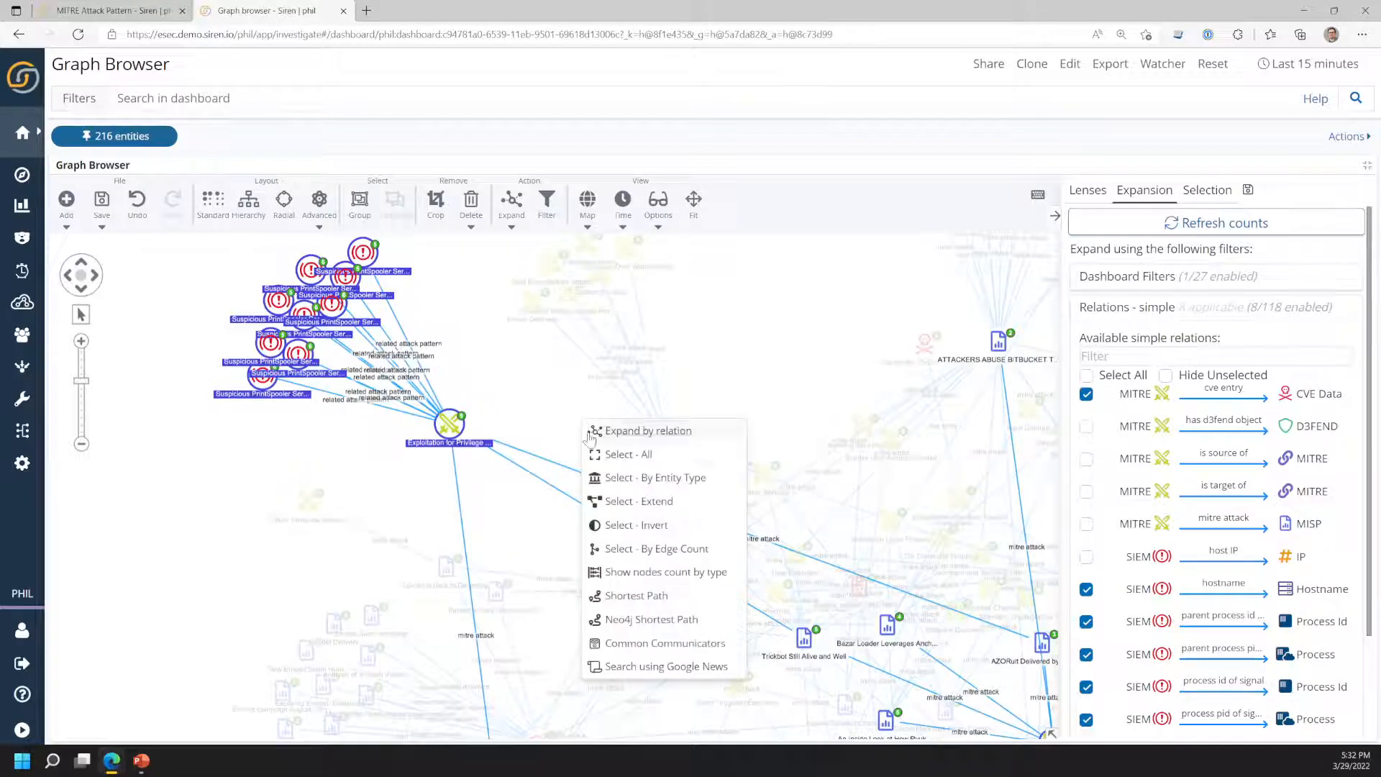
pyautogui.click(653, 501)
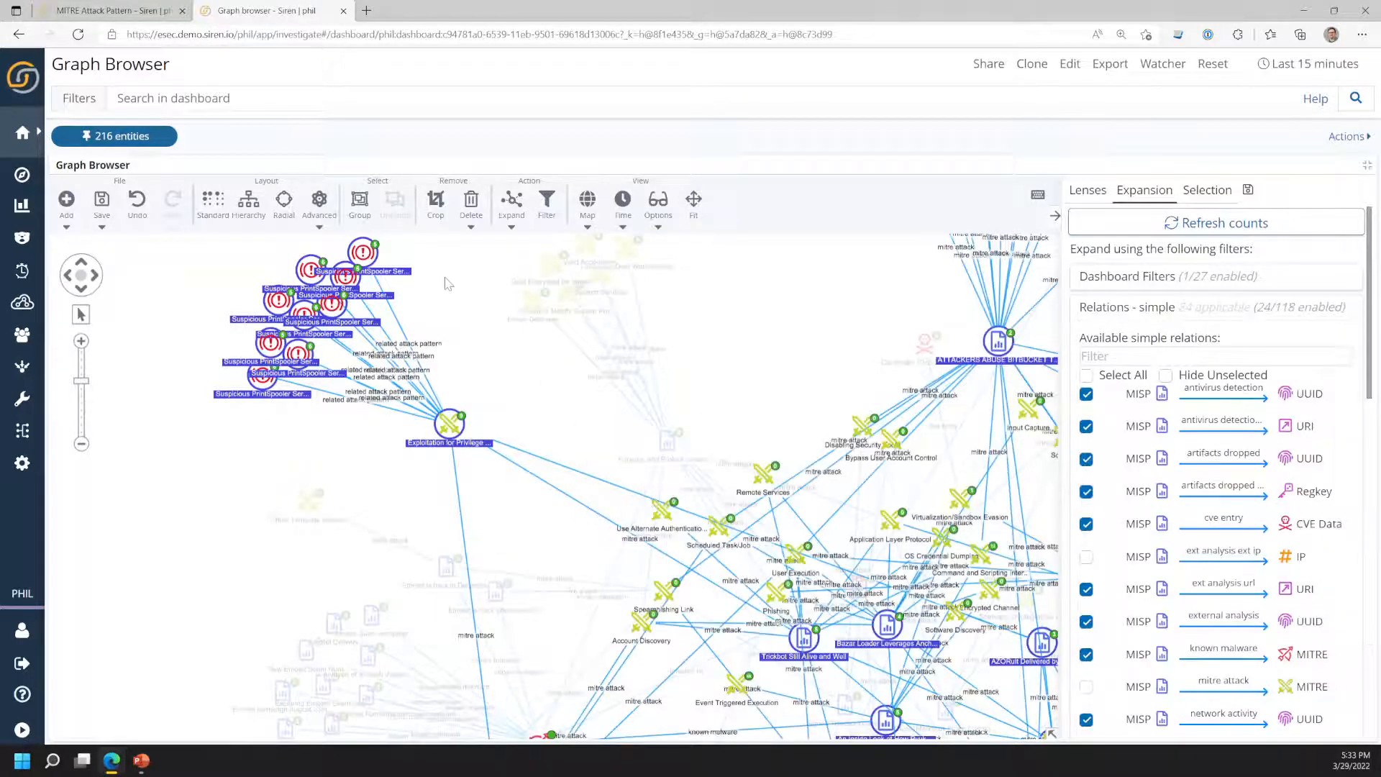
pyautogui.click(436, 203)
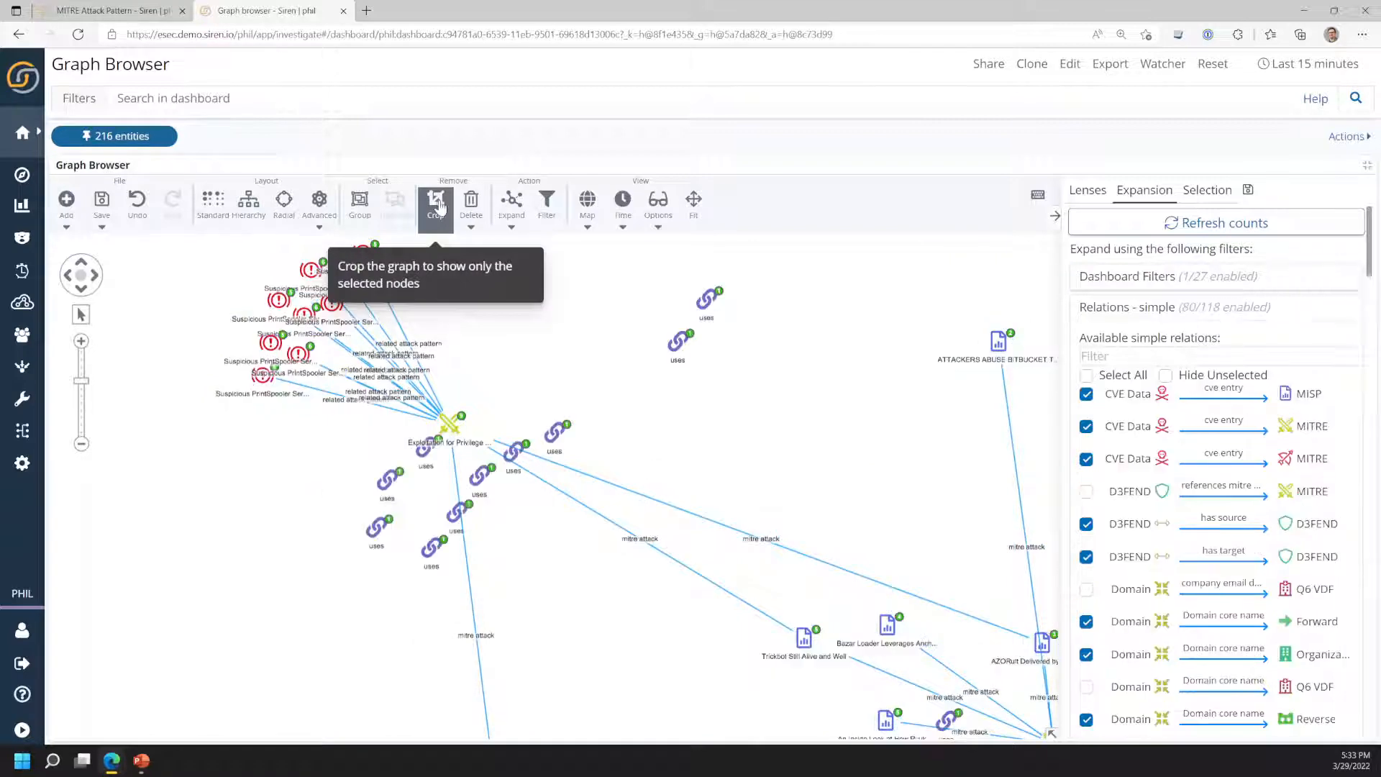
# - Delete all MITRE Relationship nodes from the cropped graph and rearrange the remaining nodes in the standard layout
pyautogui.rightClick(530, 284)
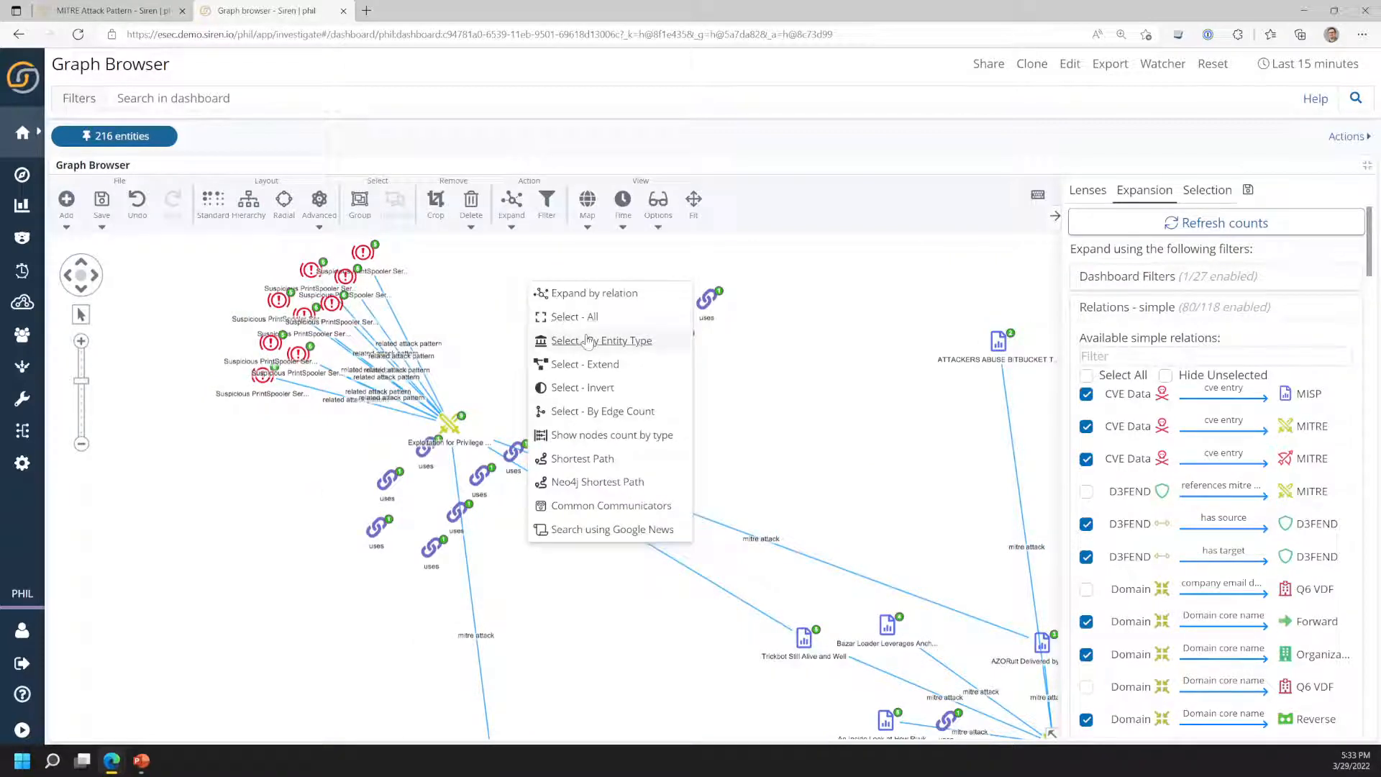
pyautogui.click(587, 341)
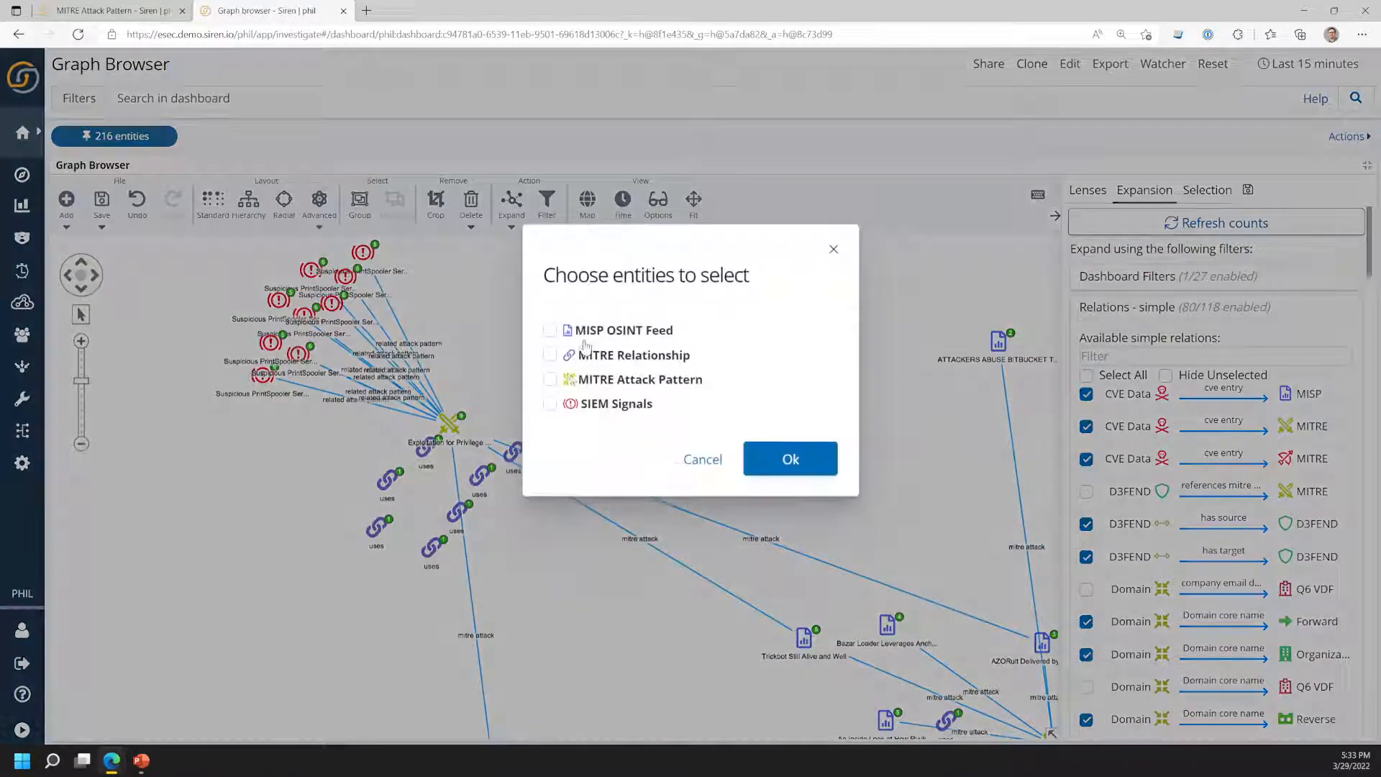
pyautogui.click(550, 356)
pyautogui.click(791, 464)
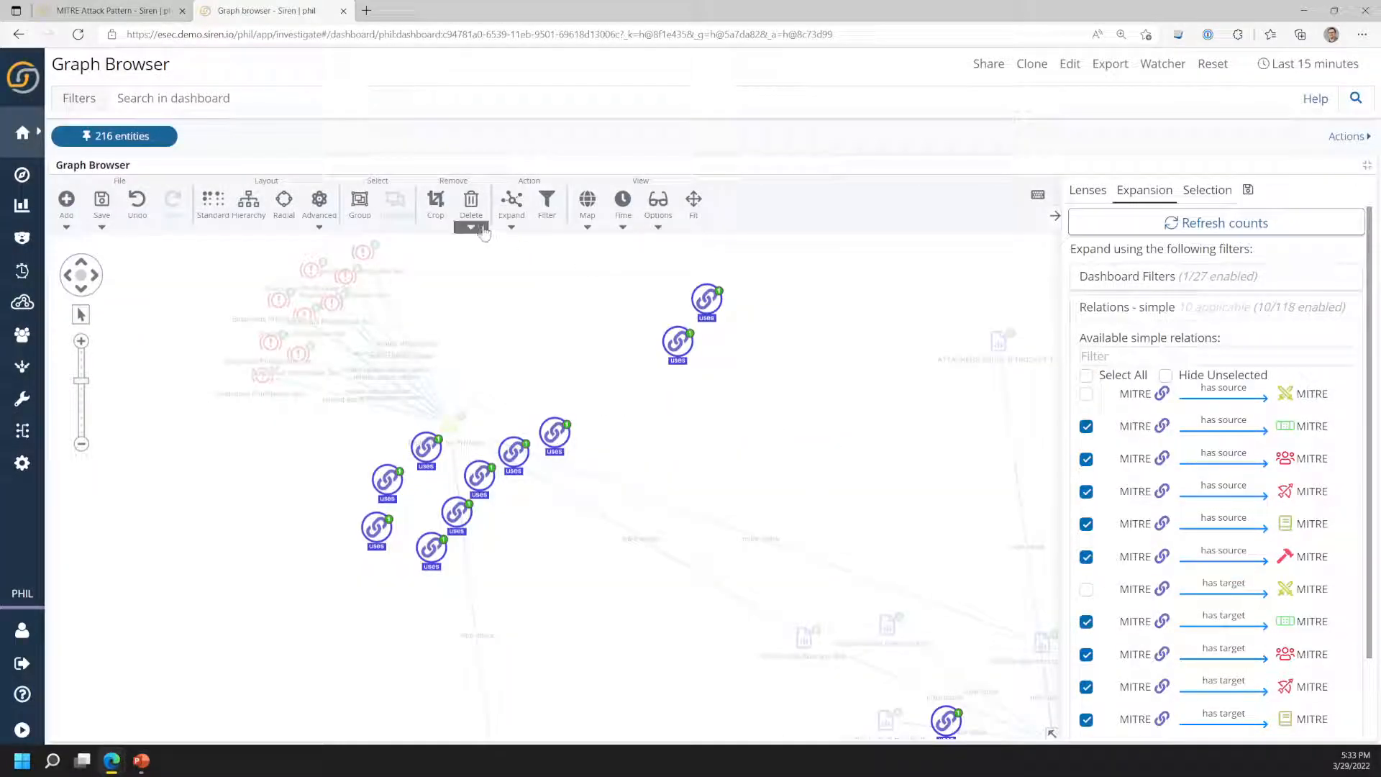
pyautogui.click(471, 205)
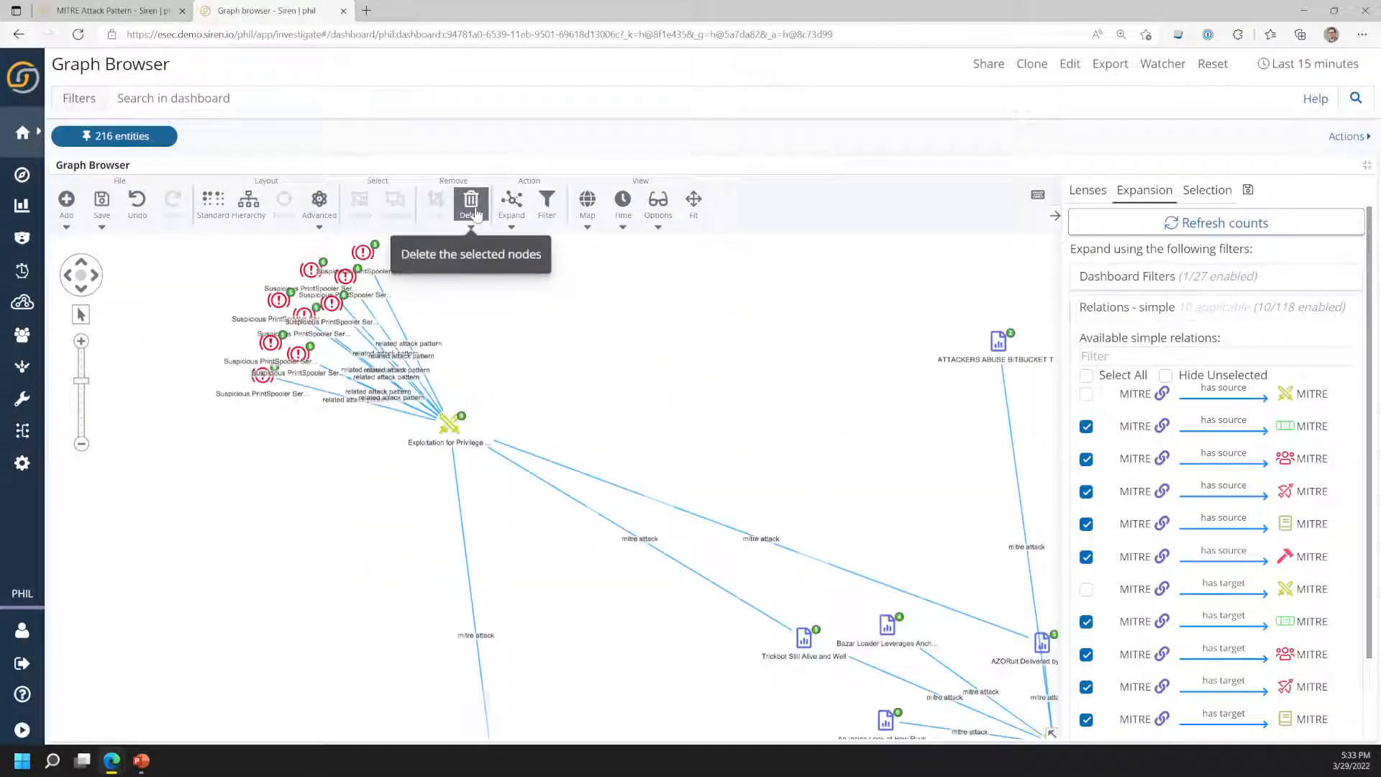
pyautogui.click(201, 203)
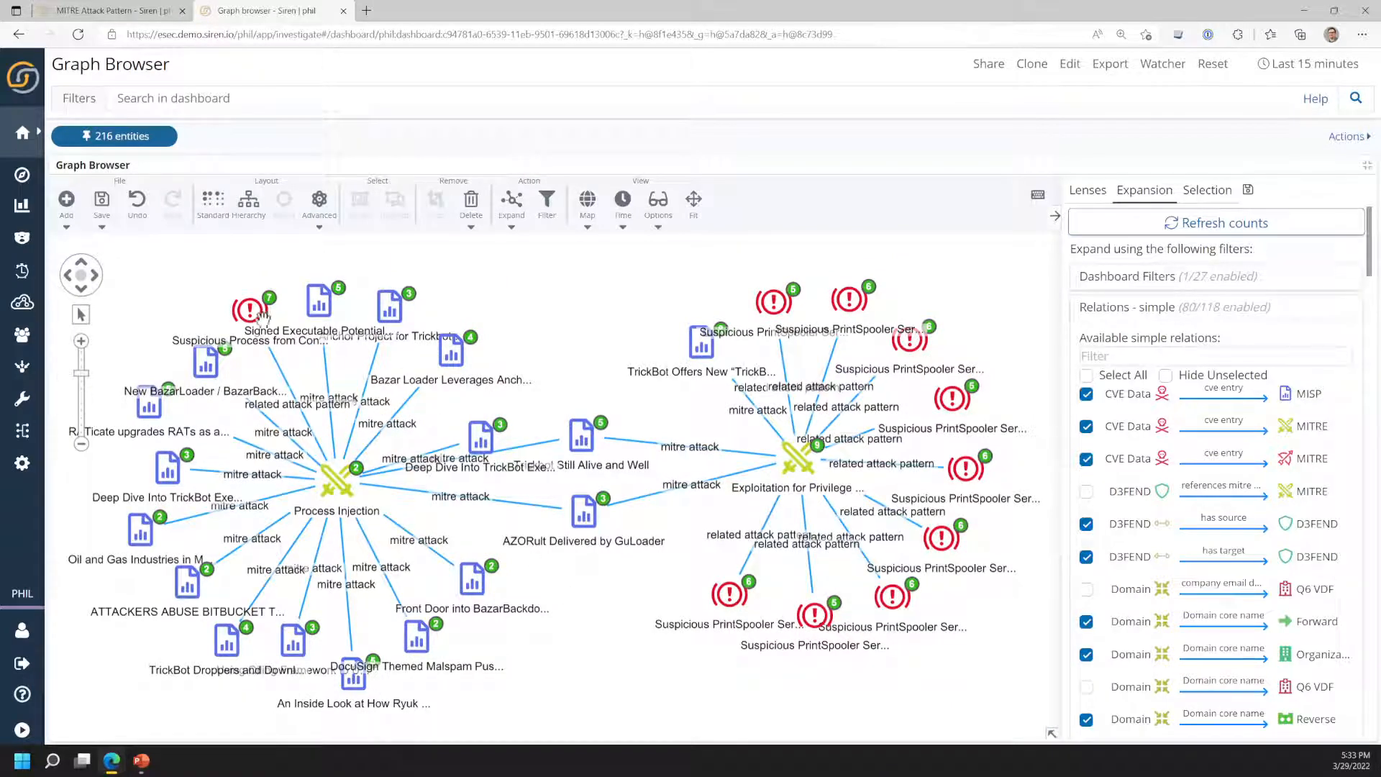
# - Move the Suspicious Process signal clear of its neighbours and examine the Process Injection and Exploitation for Privilege Escalation attack patterns
pyautogui.moveTo(251, 311); pyautogui.dragTo(215, 300)
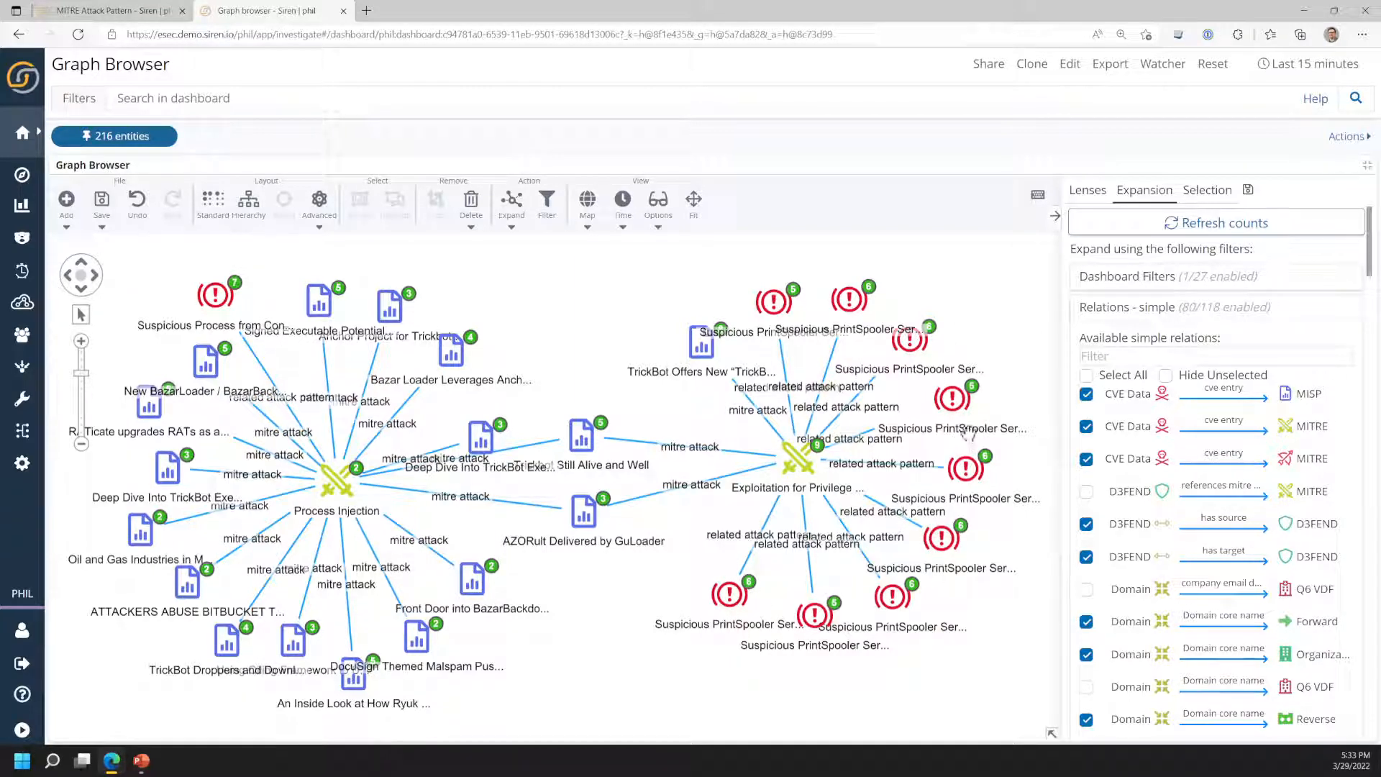
pyautogui.moveTo(342, 486)
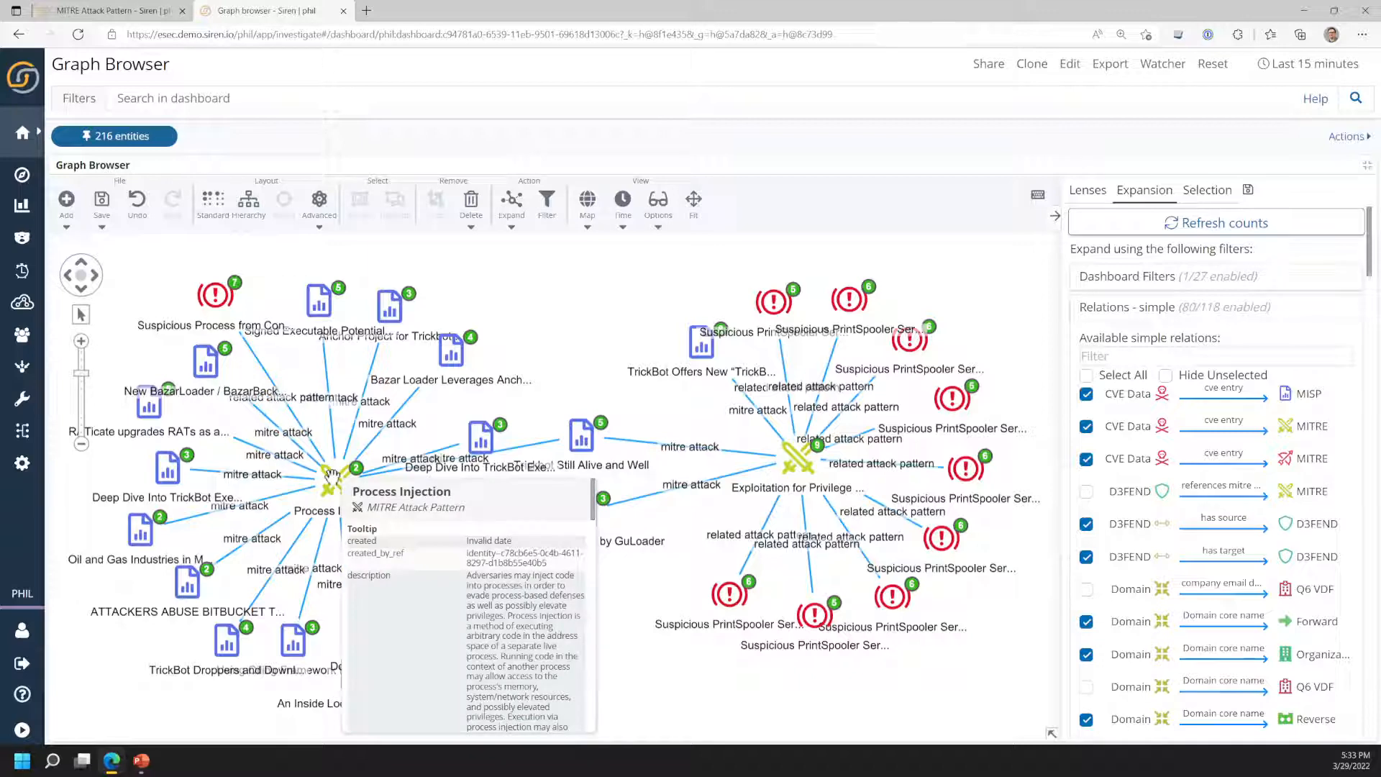
pyautogui.moveTo(807, 466)
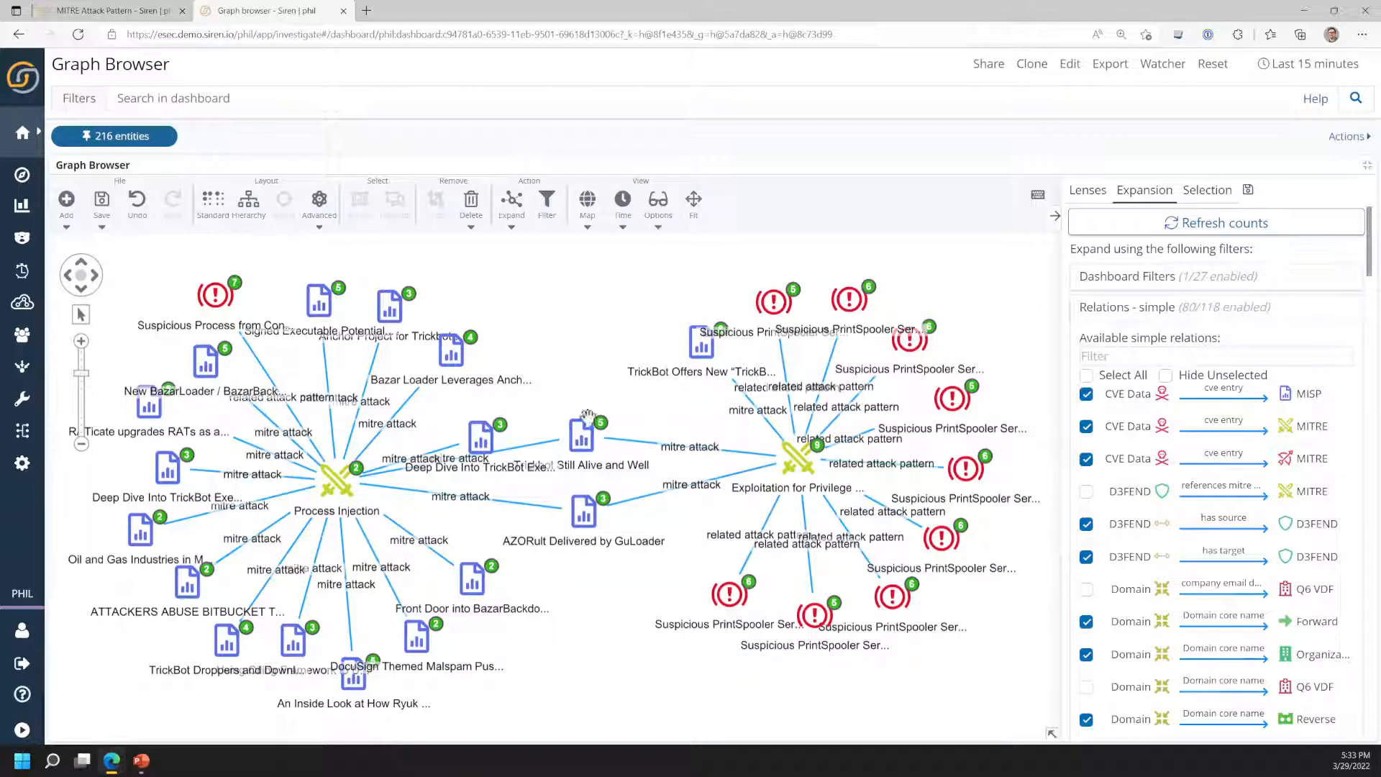
# - Move the Trickbot Still Alive and Well report away from the edges between the attack patterns and read its details
pyautogui.moveTo(587, 432); pyautogui.dragTo(581, 392)
pyautogui.moveTo(581, 393)
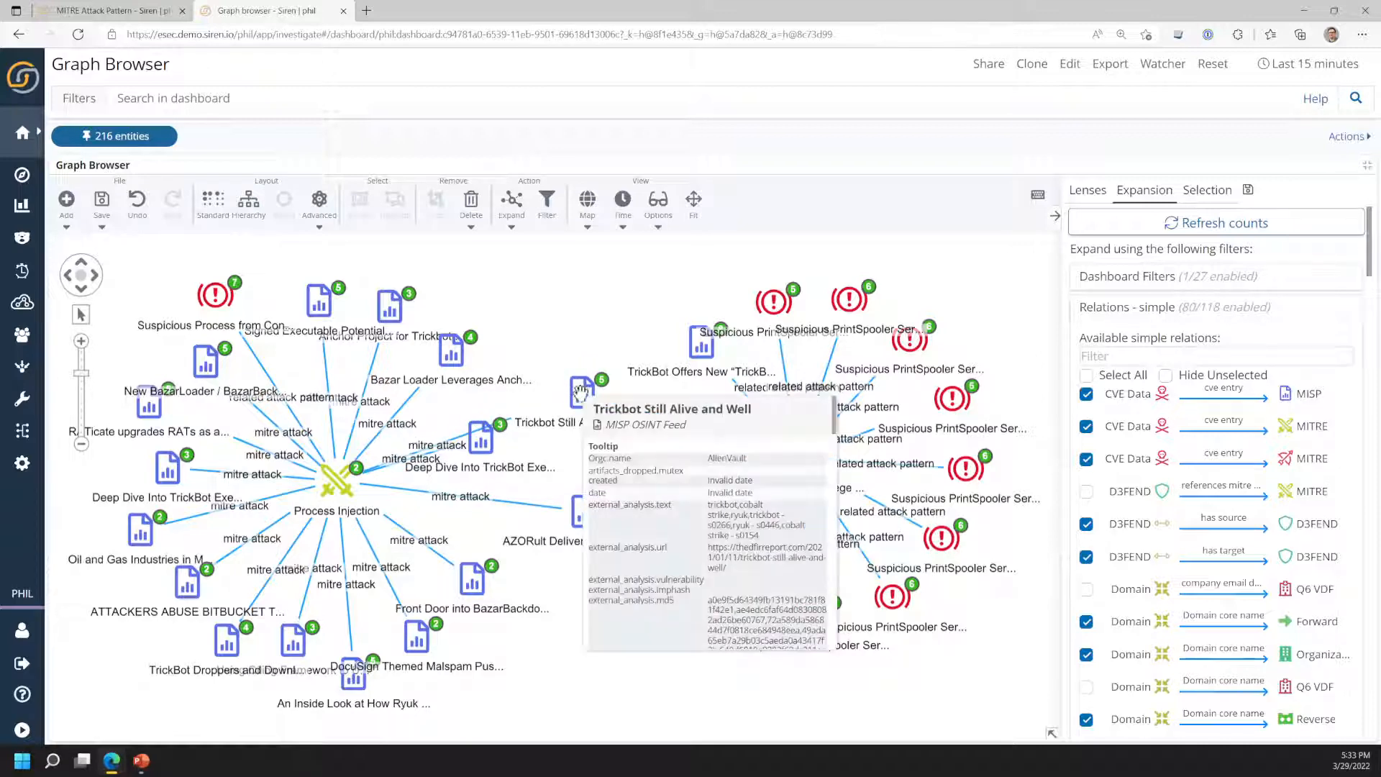
pyautogui.scroll(-5, 708, 525)
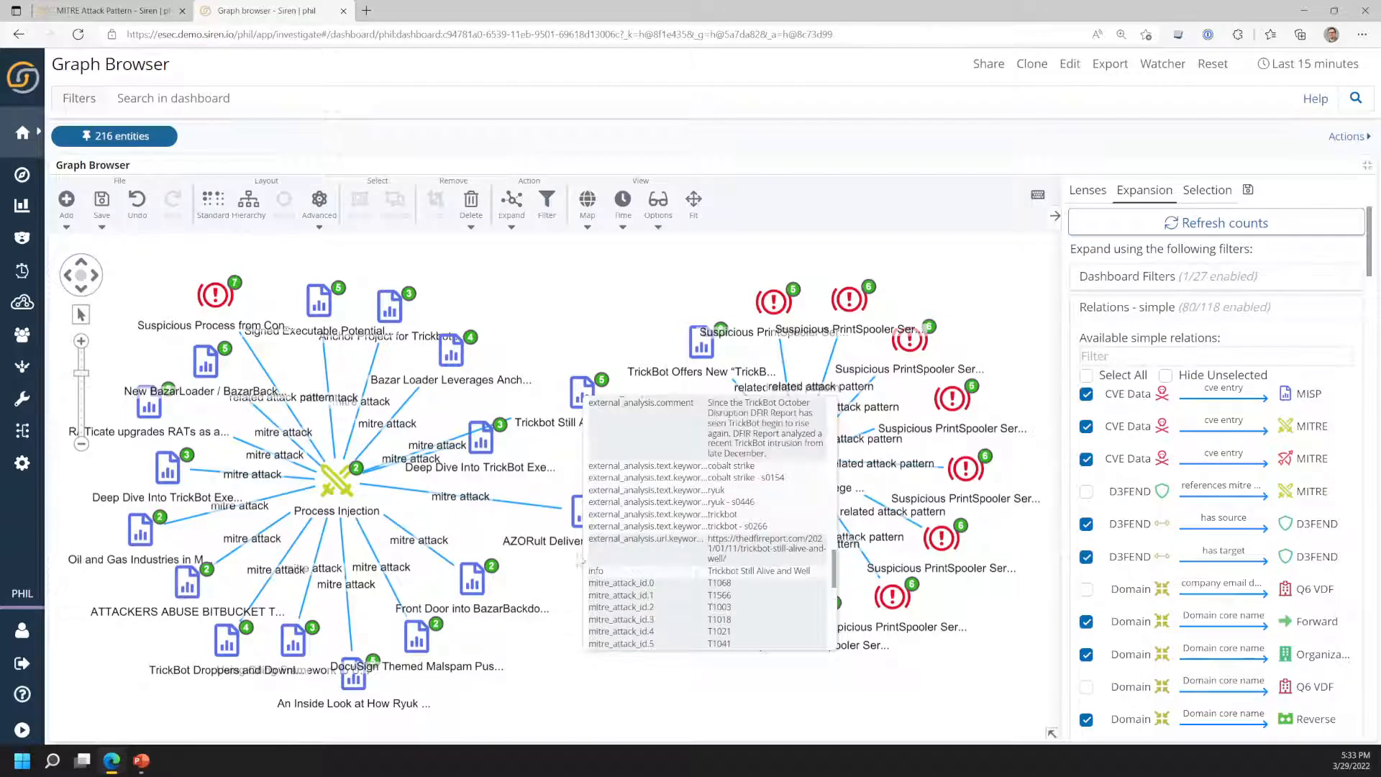
pyautogui.moveTo(587, 510)
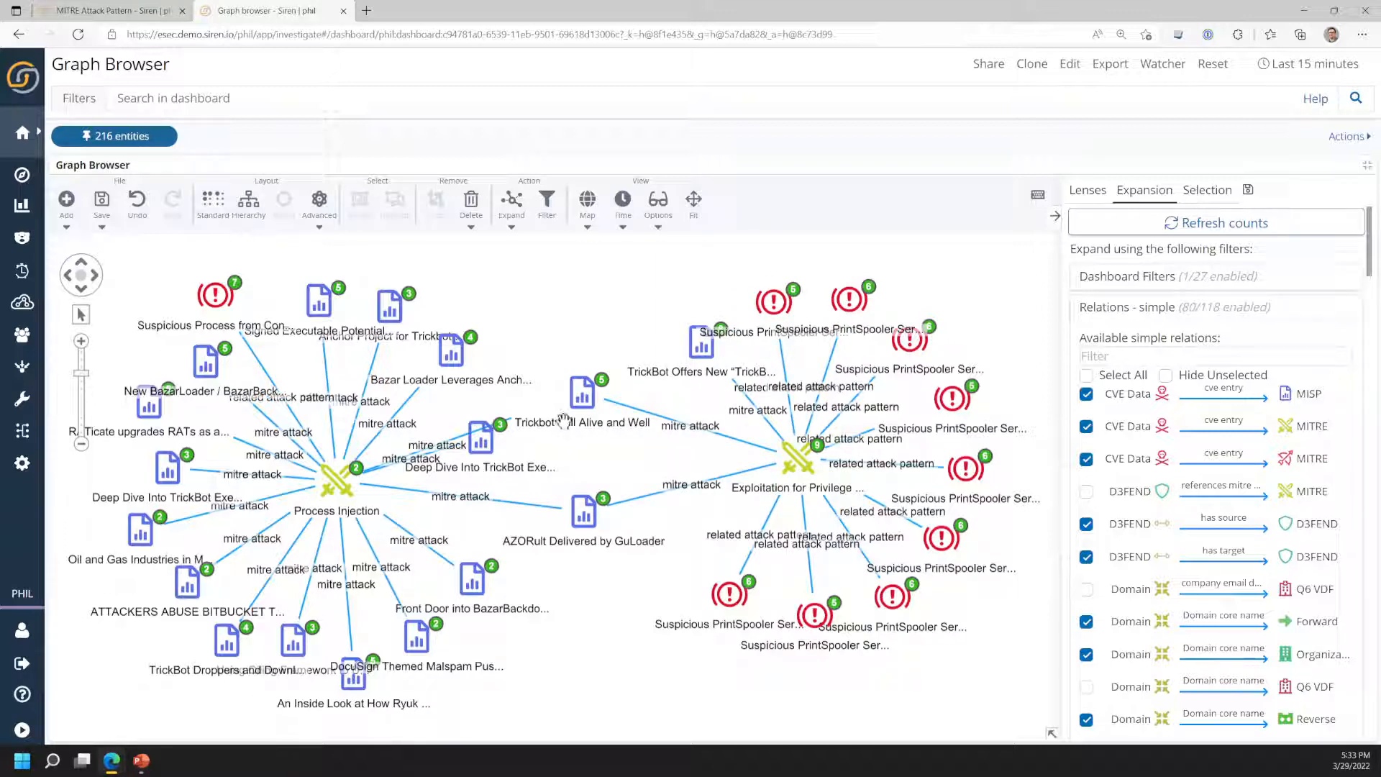
# - Expand the Process Injection and Exploitation for Privilege Escalation attack patterns by their "is target of" relation to MITRE Relationship
pyautogui.click(333, 487)
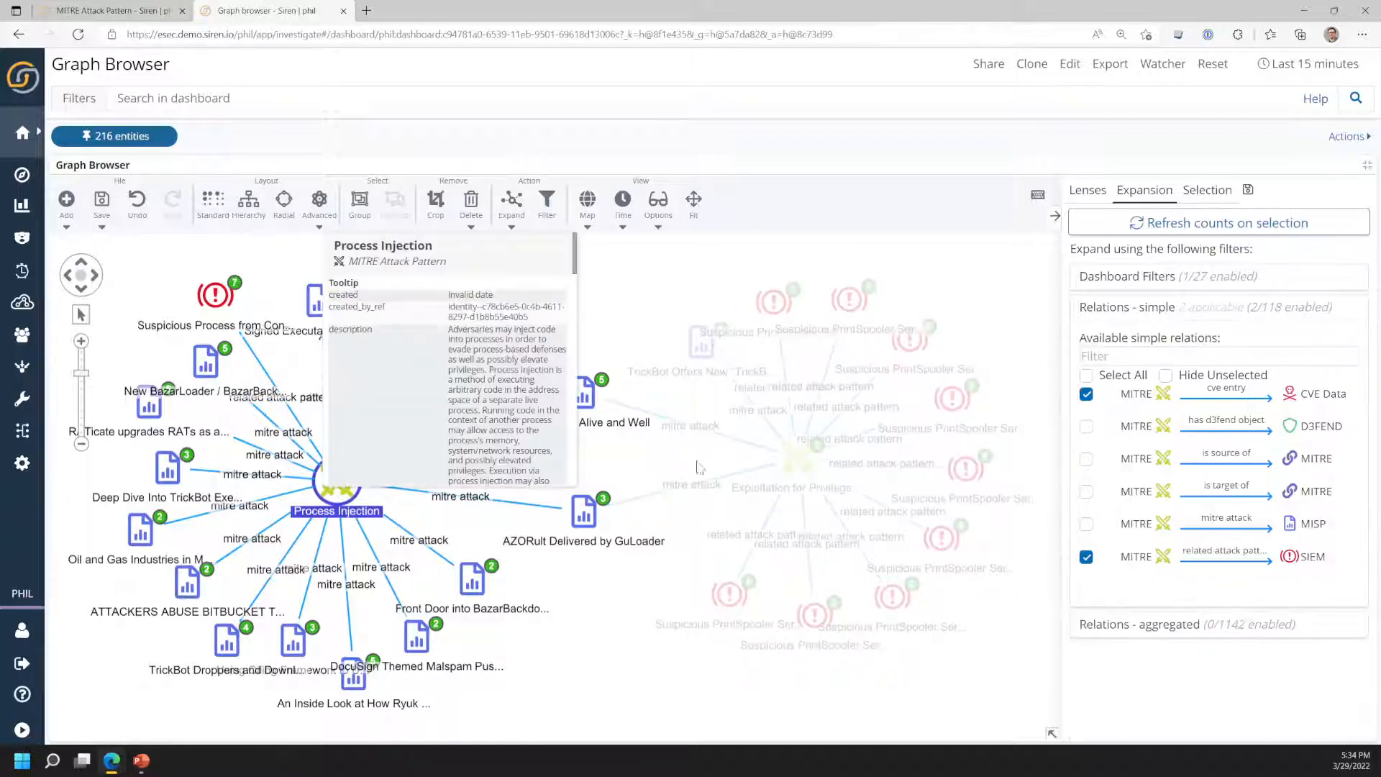
pyautogui.click(797, 459)
pyautogui.moveTo(796, 459)
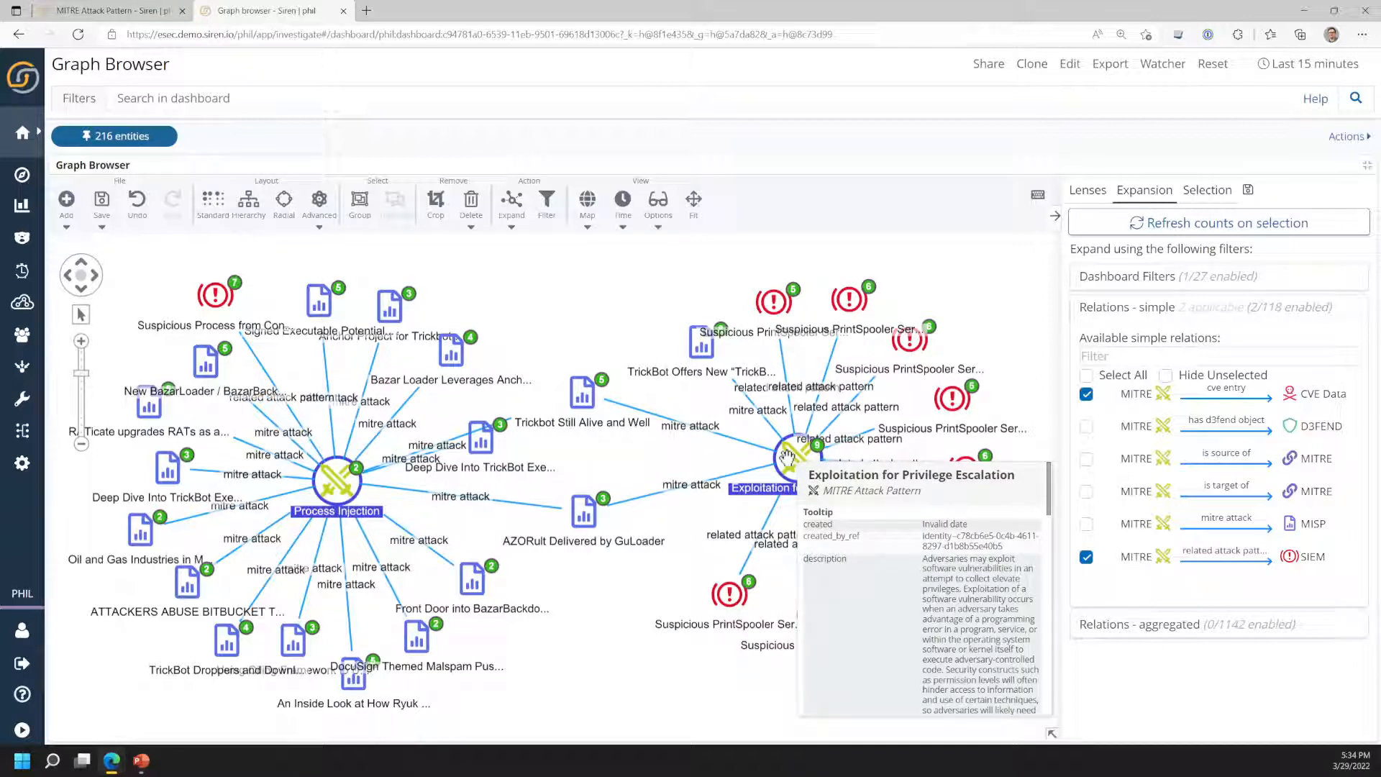
pyautogui.rightClick(788, 457)
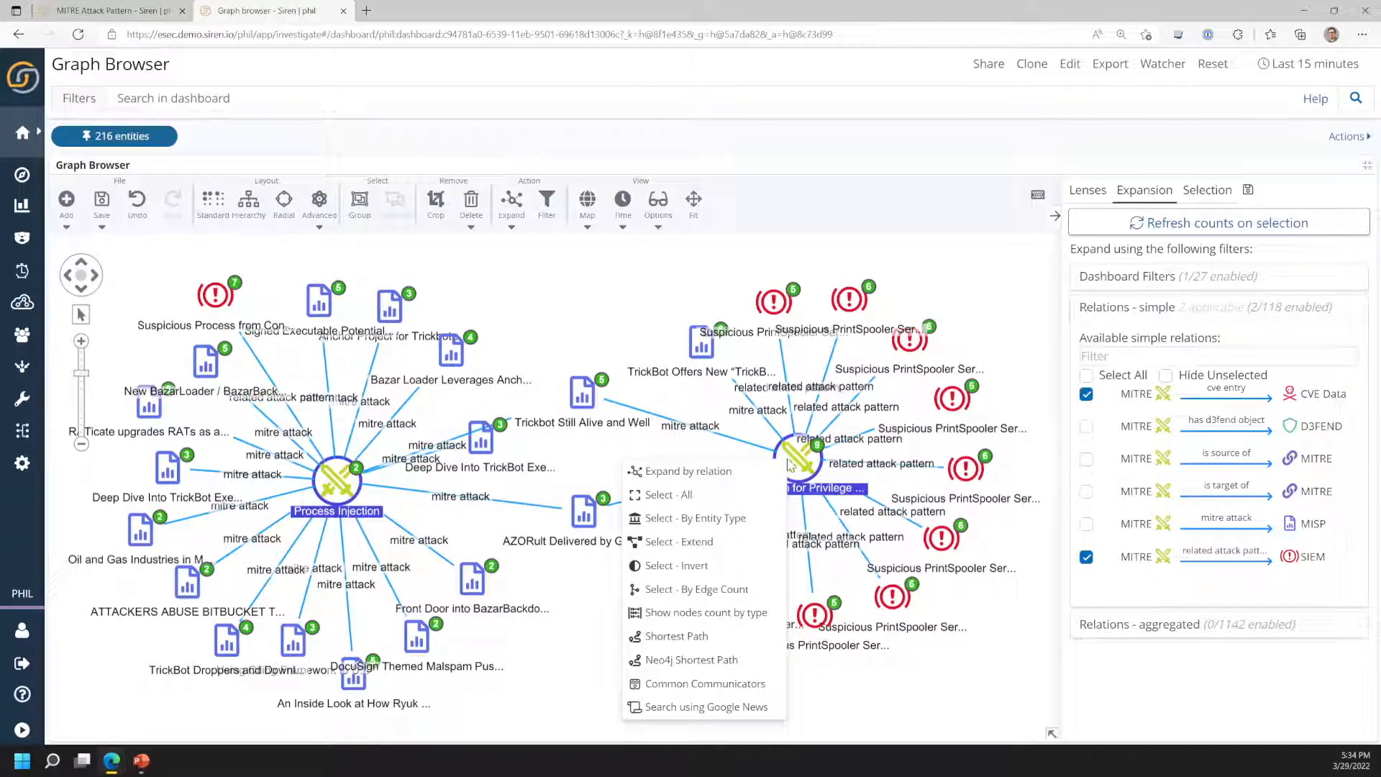
pyautogui.click(673, 471)
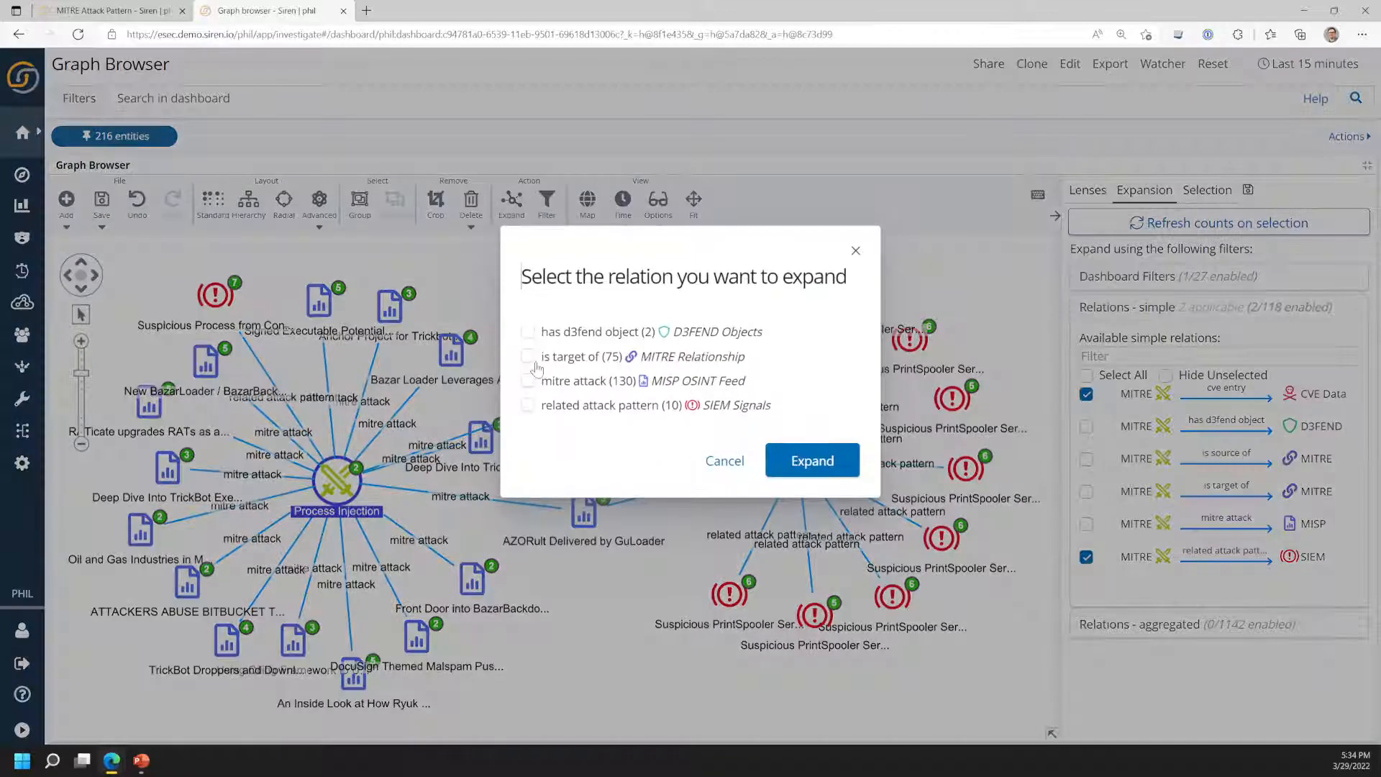
pyautogui.click(529, 356)
pyautogui.click(813, 460)
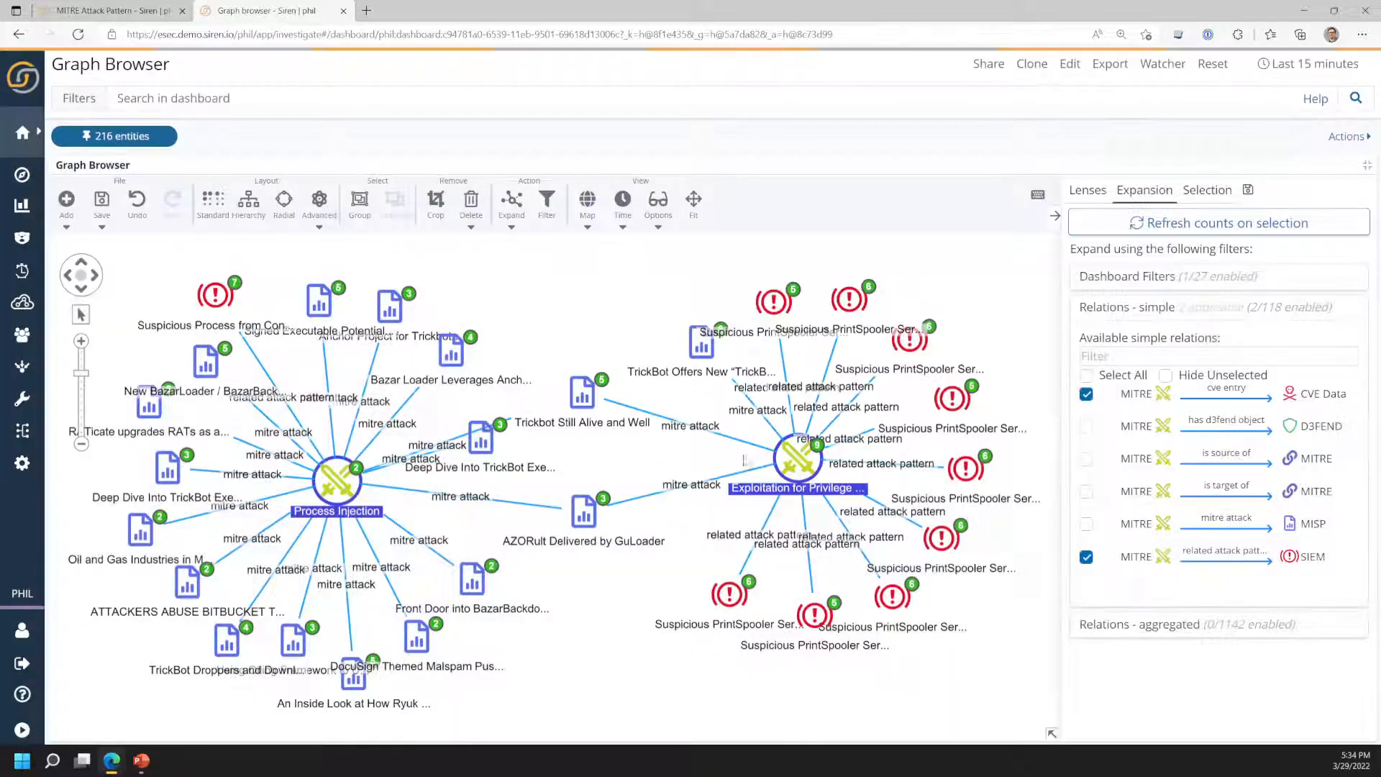
# - Select only the MITRE Relationship nodes and choose their "has source" relation to MITRE Course Of Action for expansion
pyautogui.rightClick(558, 360)
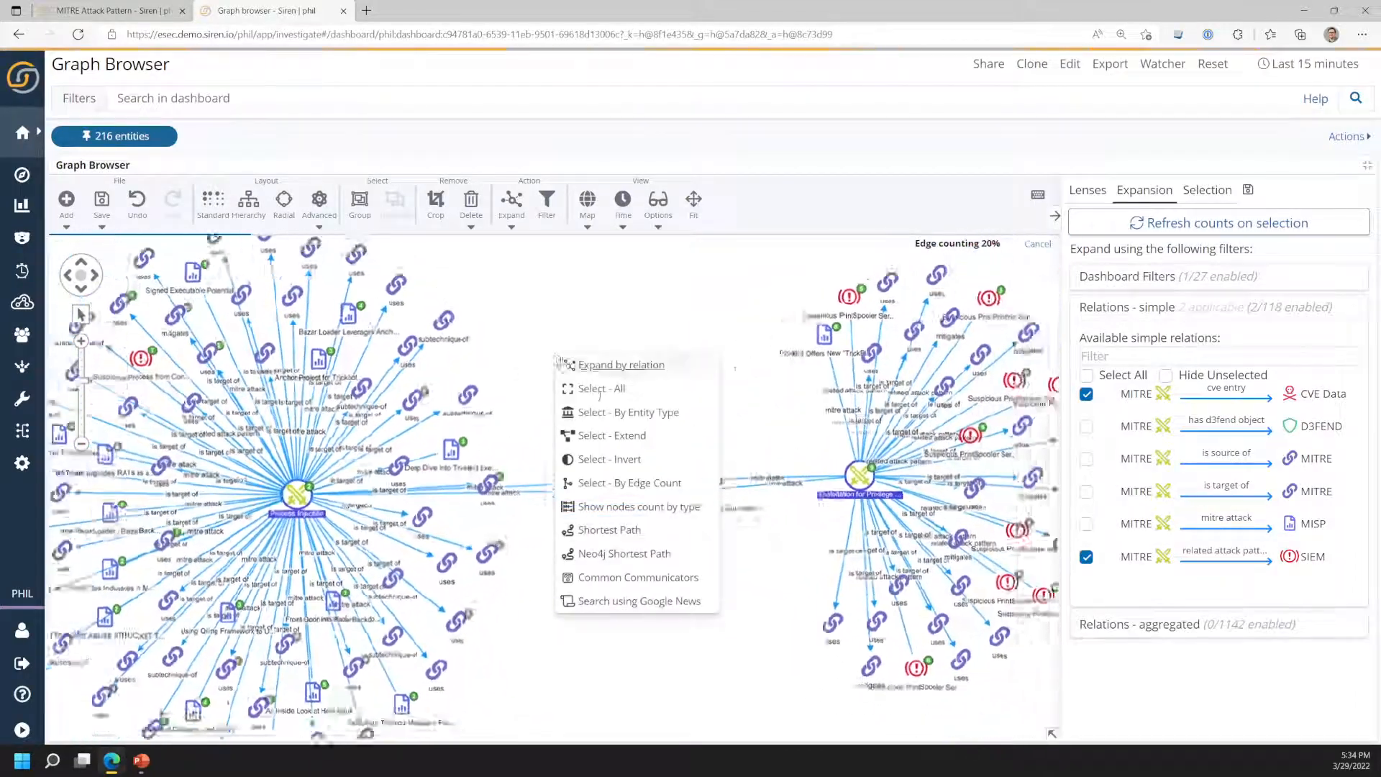
pyautogui.click(608, 412)
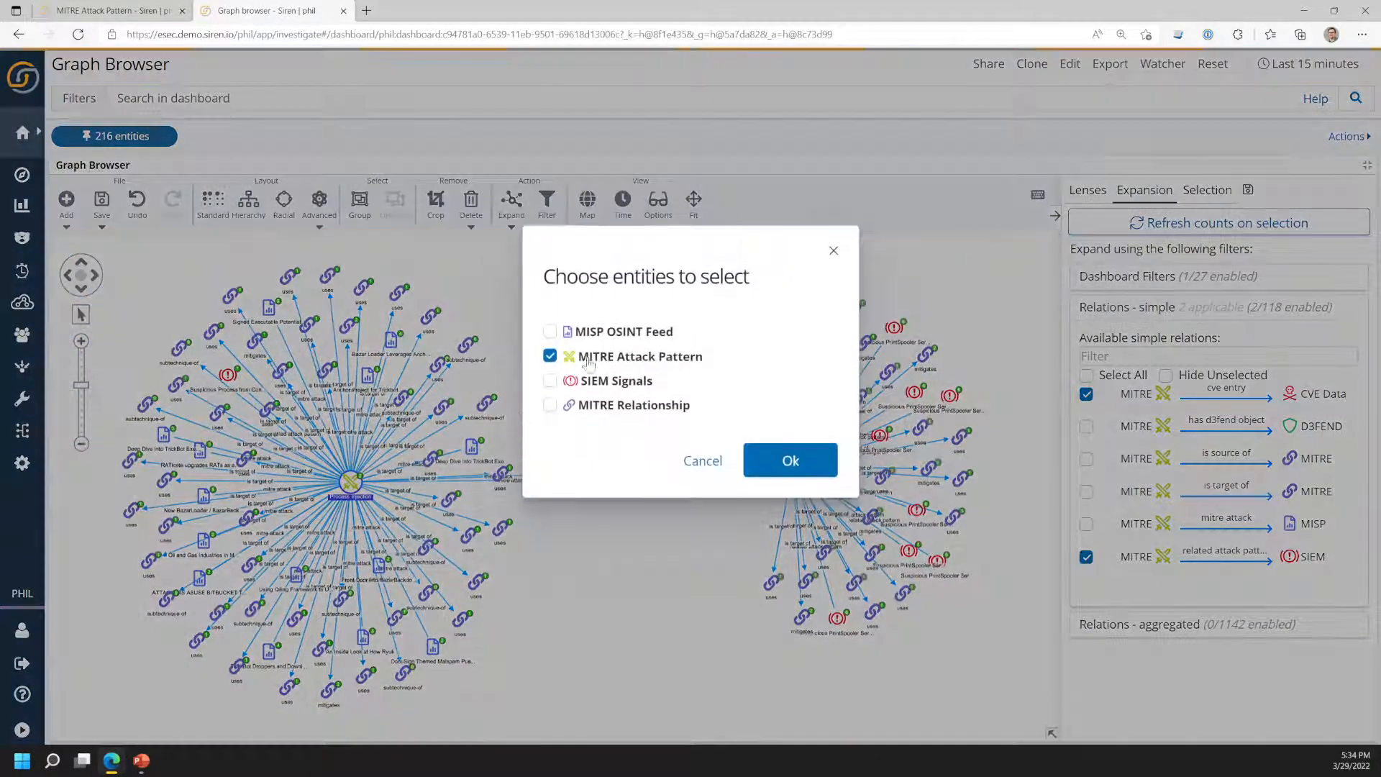
pyautogui.click(550, 356)
pyautogui.click(550, 405)
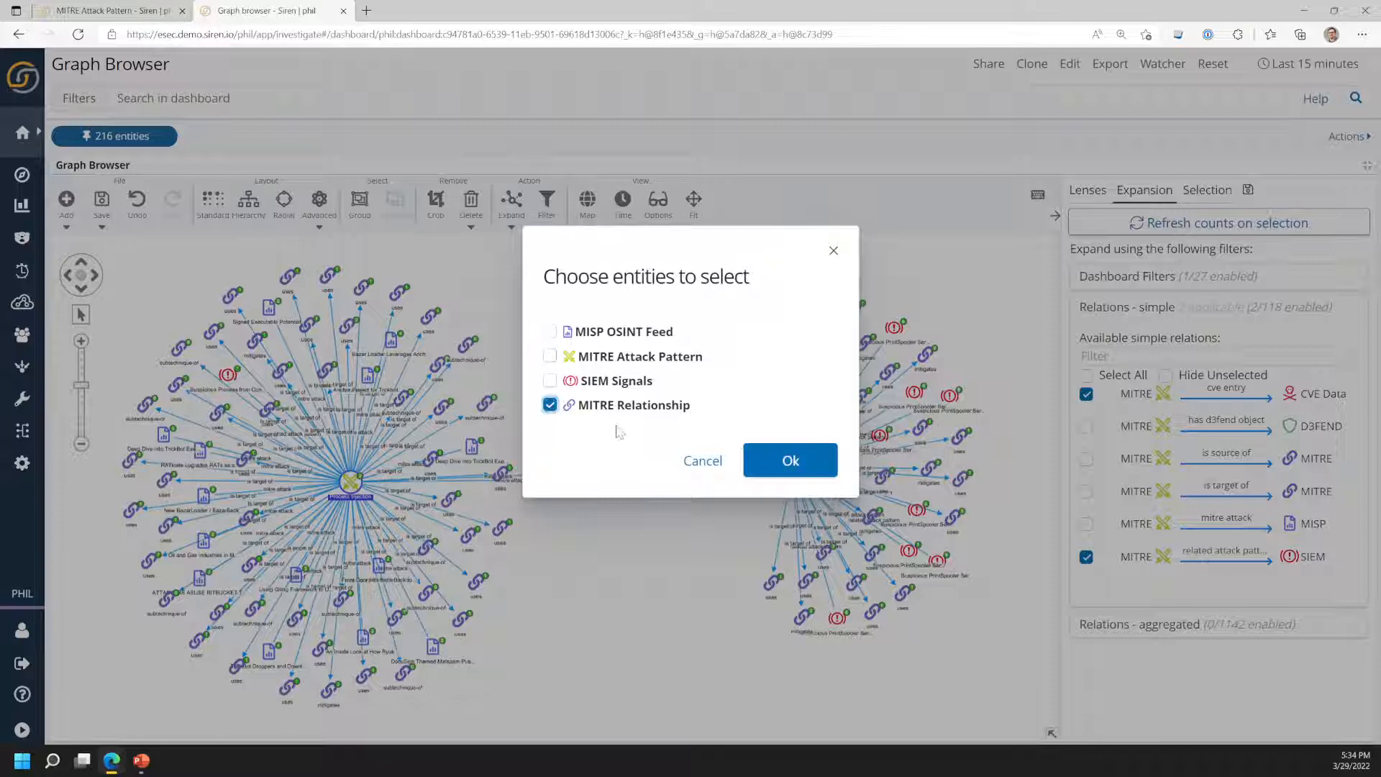
pyautogui.click(760, 464)
pyautogui.rightClick(621, 346)
pyautogui.click(642, 356)
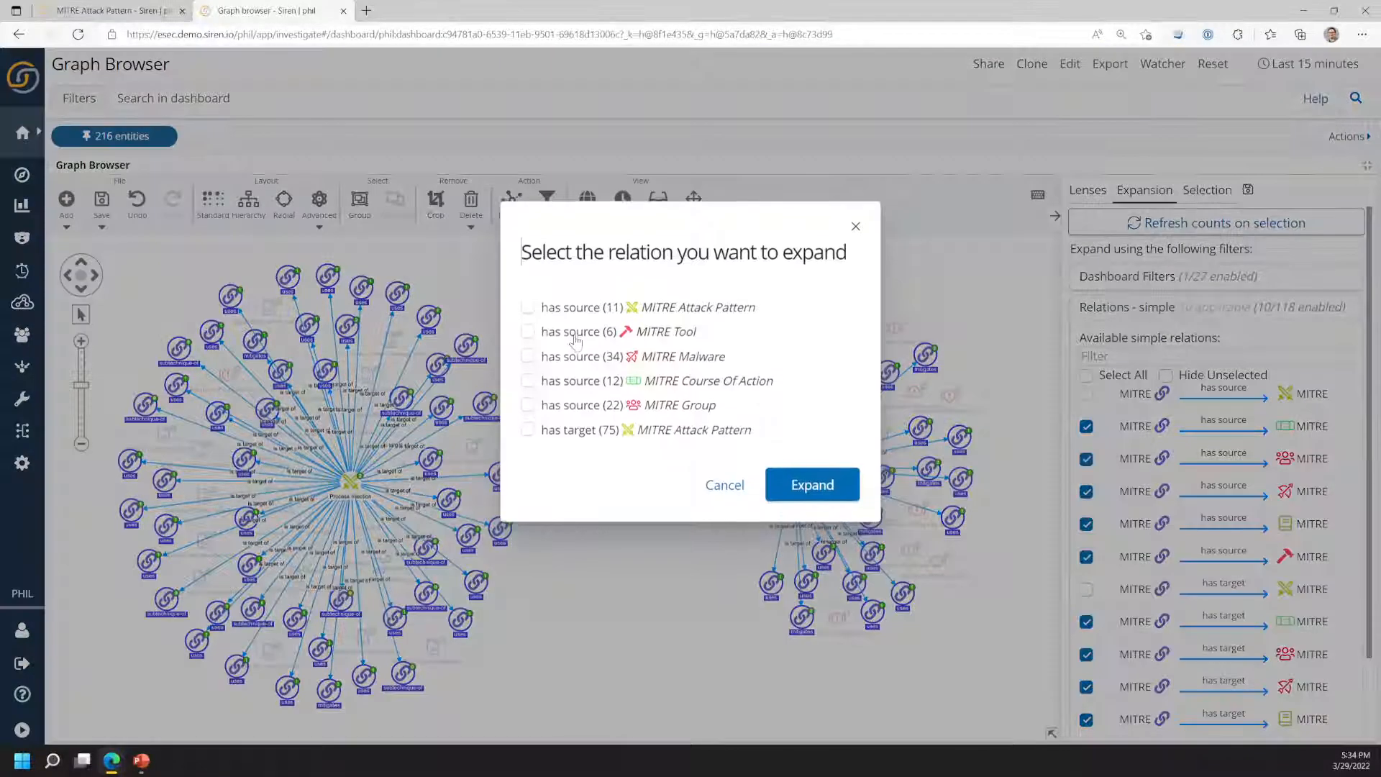
pyautogui.click(529, 380)
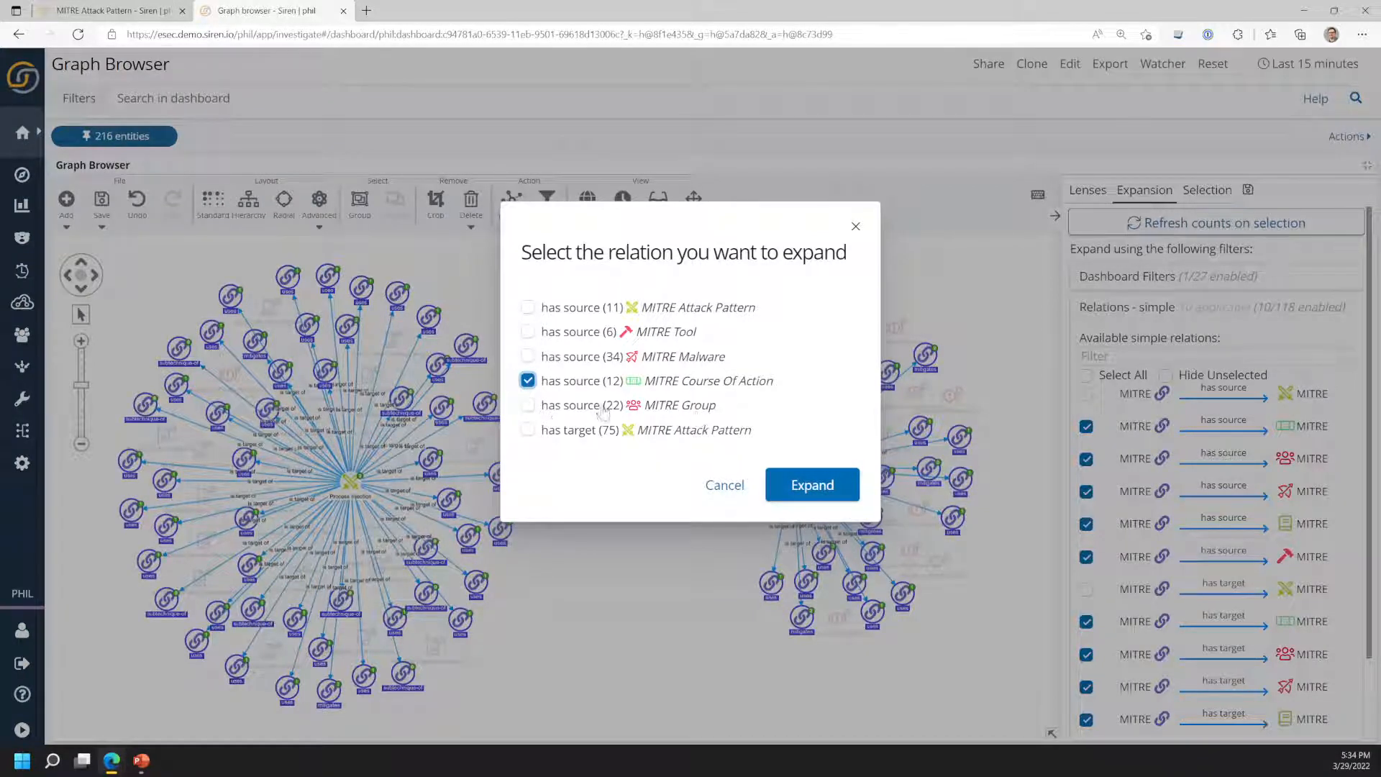
pyautogui.click(528, 406)
pyautogui.click(528, 331)
pyautogui.click(528, 357)
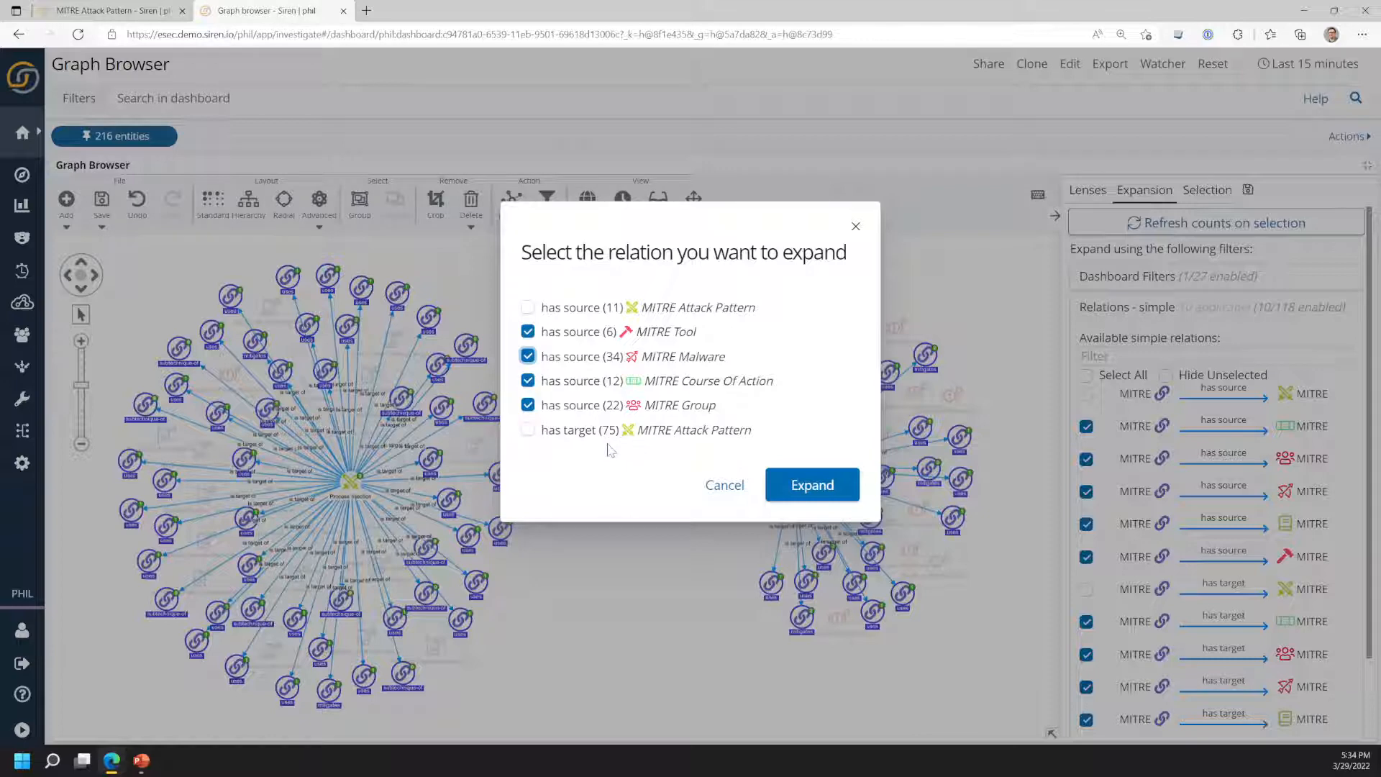
pyautogui.click(530, 431)
pyautogui.click(528, 307)
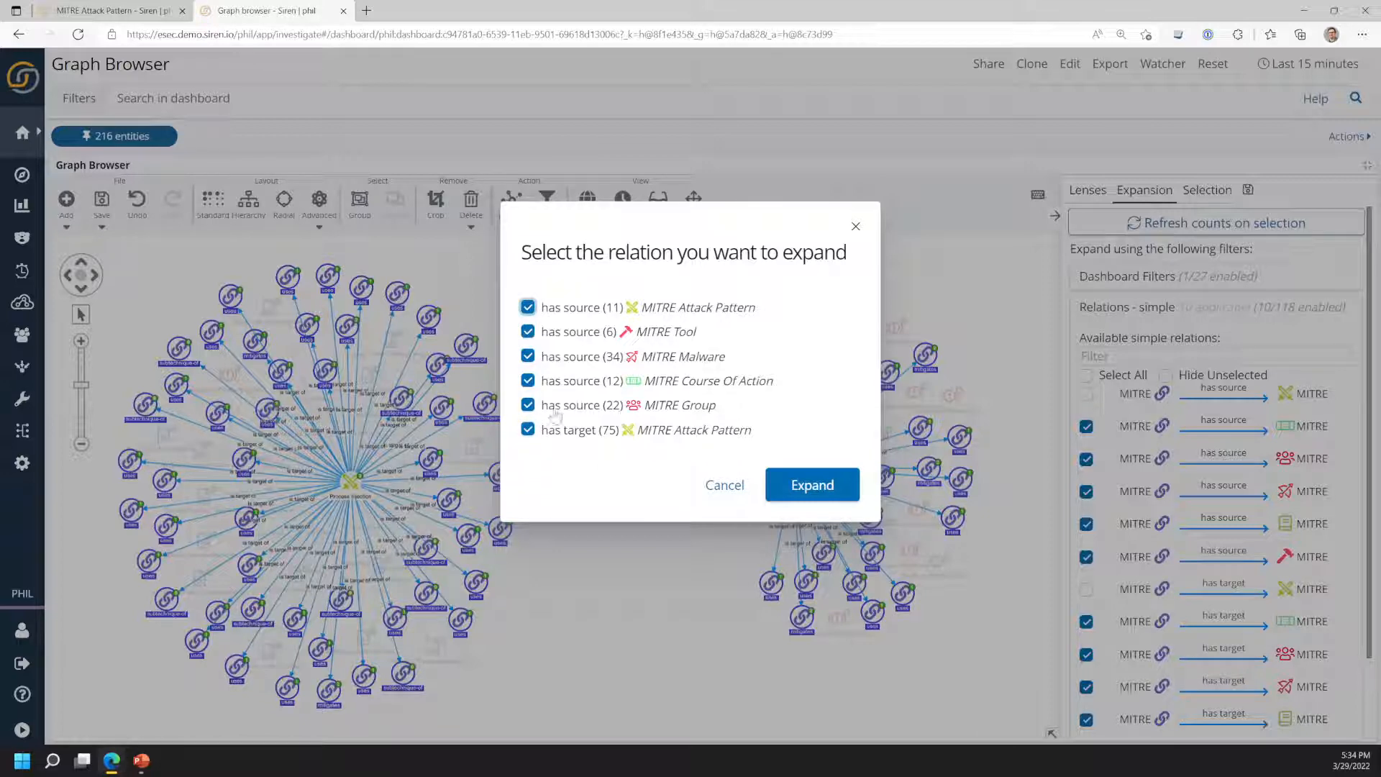
pyautogui.click(528, 357)
pyautogui.click(528, 331)
pyautogui.click(529, 308)
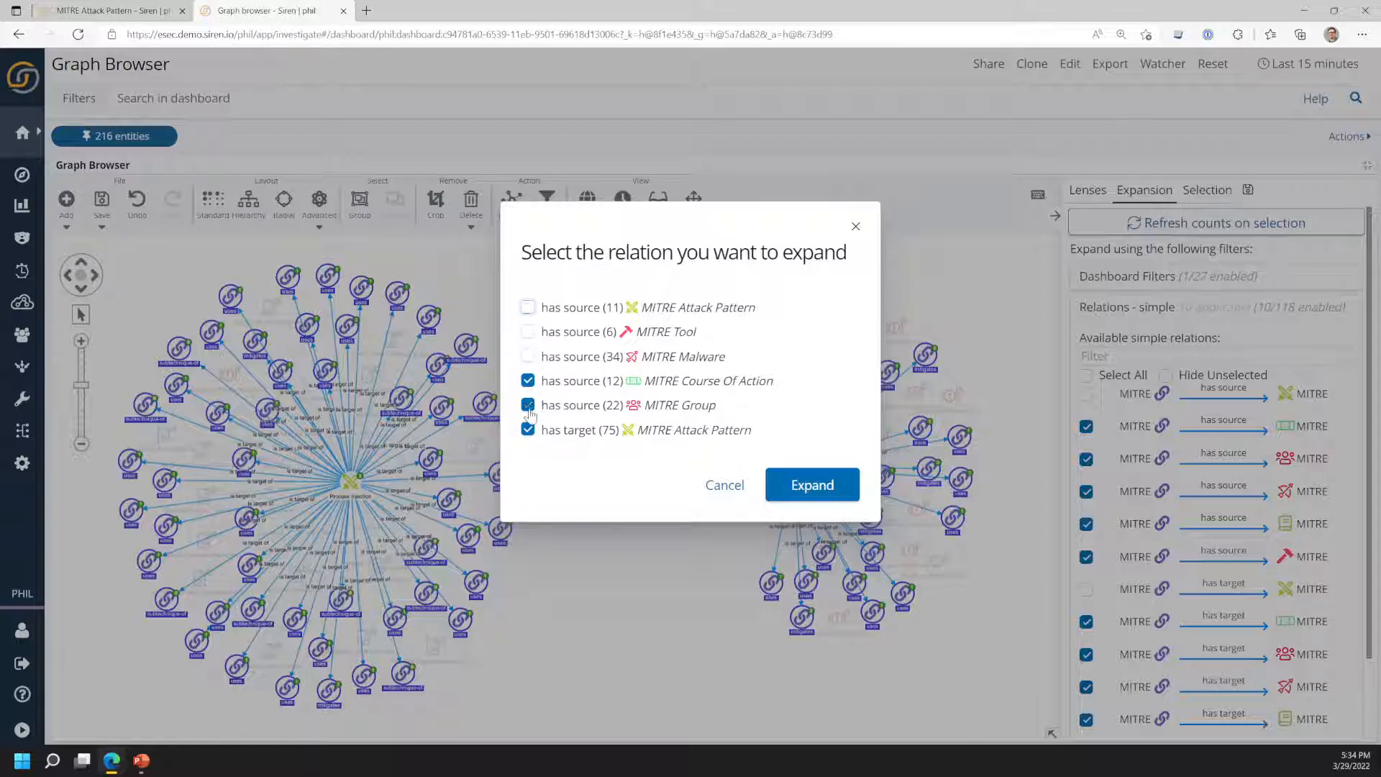
pyautogui.click(528, 405)
pyautogui.click(528, 429)
# - Expand the relationship nodes to their courses of action and rearrange the graph in the standard layout
pyautogui.click(813, 486)
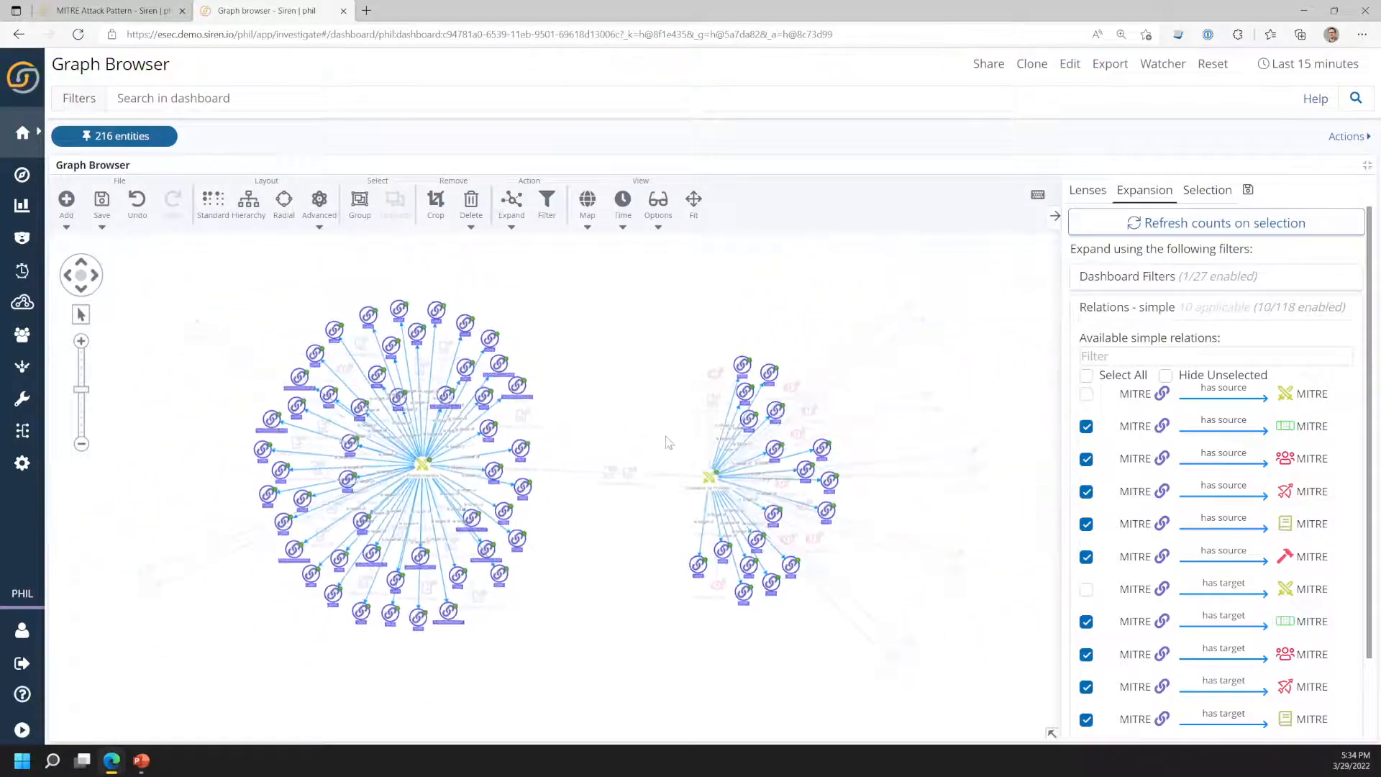
pyautogui.click(222, 230)
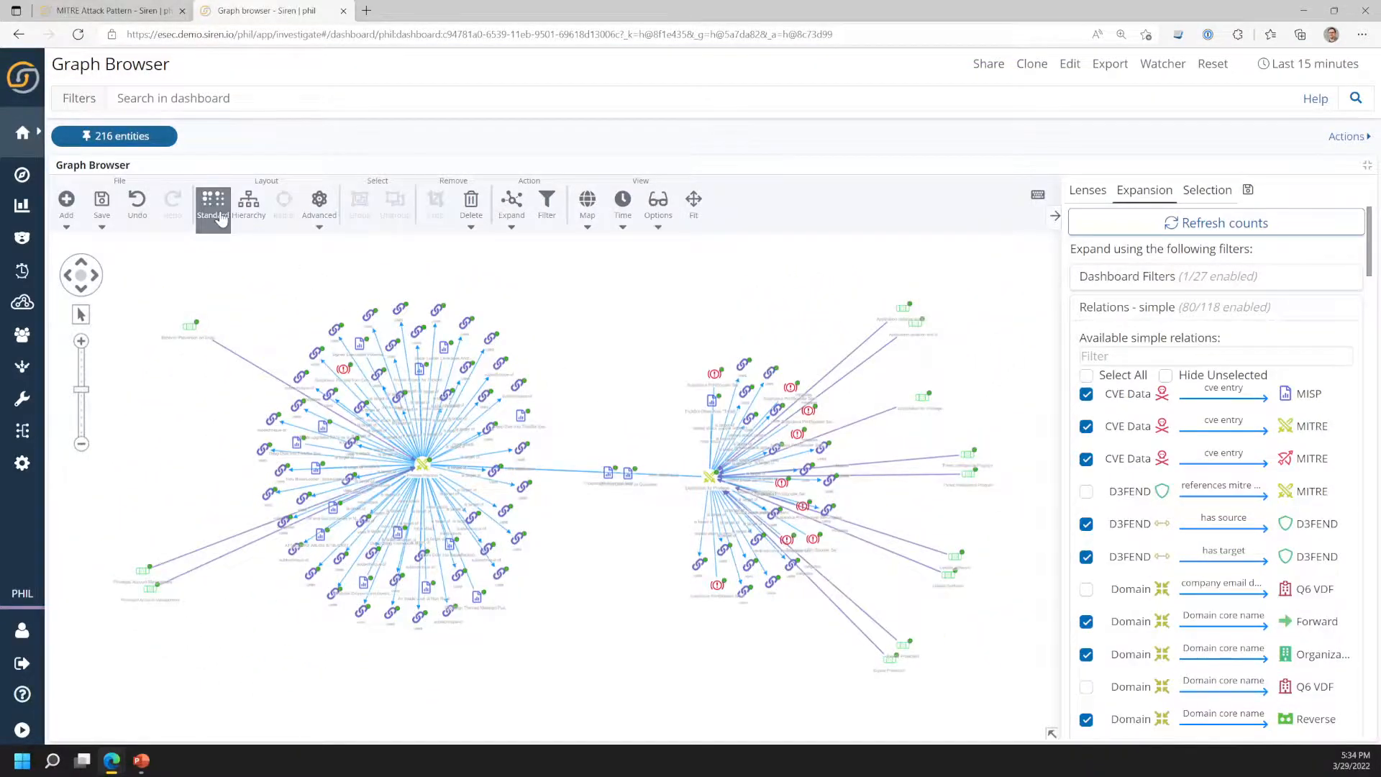
# - Select all graph nodes and try to view their courses of action on the MITRE Course Of Action dashboard with the existing 216 entities filter
pyautogui.rightClick(633, 315)
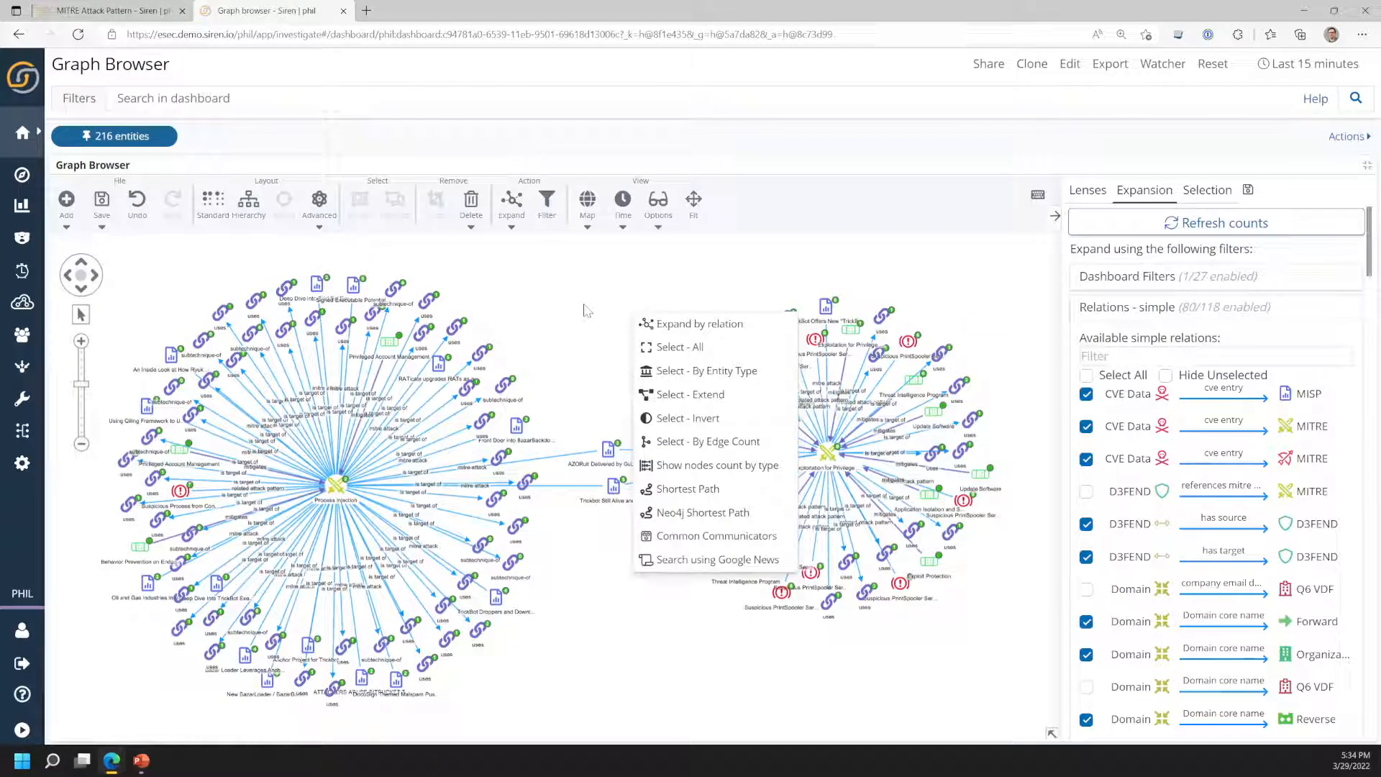
pyautogui.click(608, 335)
pyautogui.hotkey('ctrl', 'a')
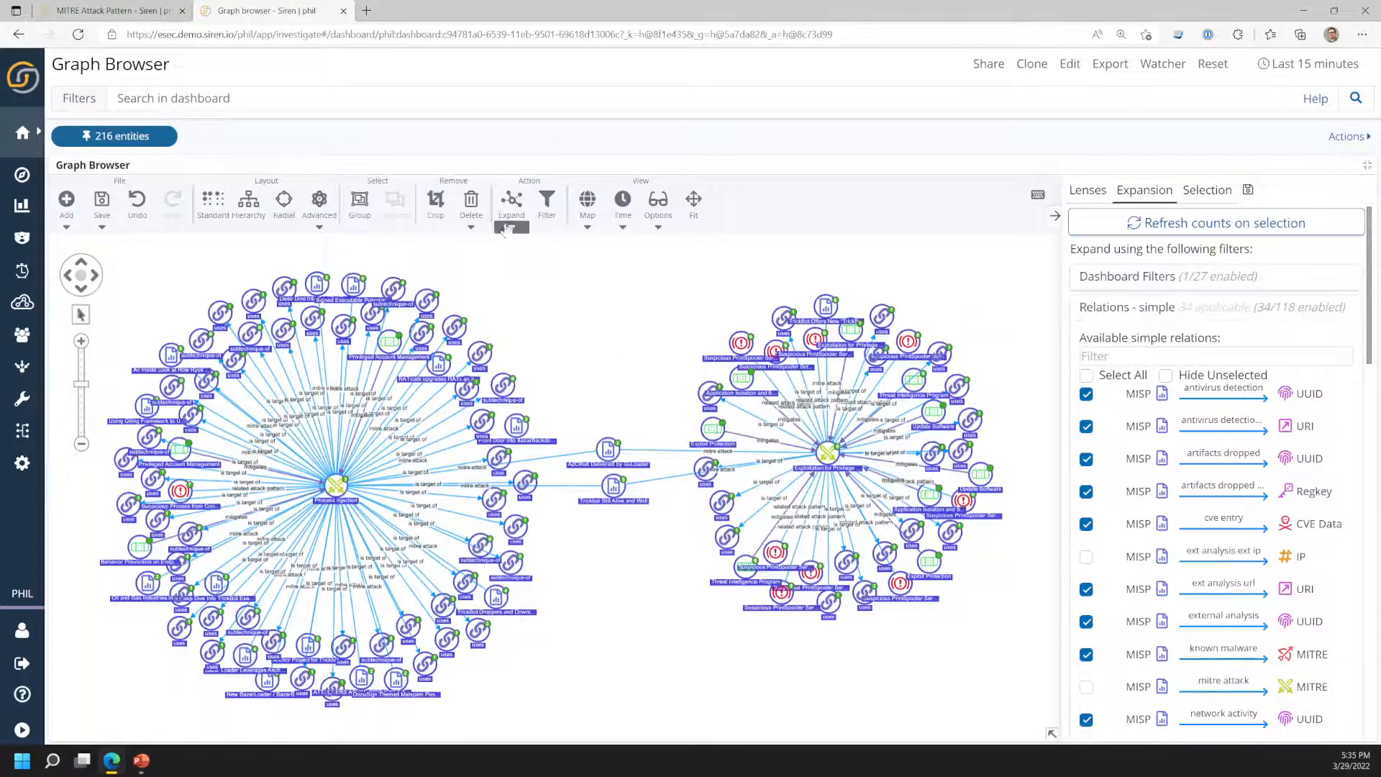
pyautogui.click(25, 135)
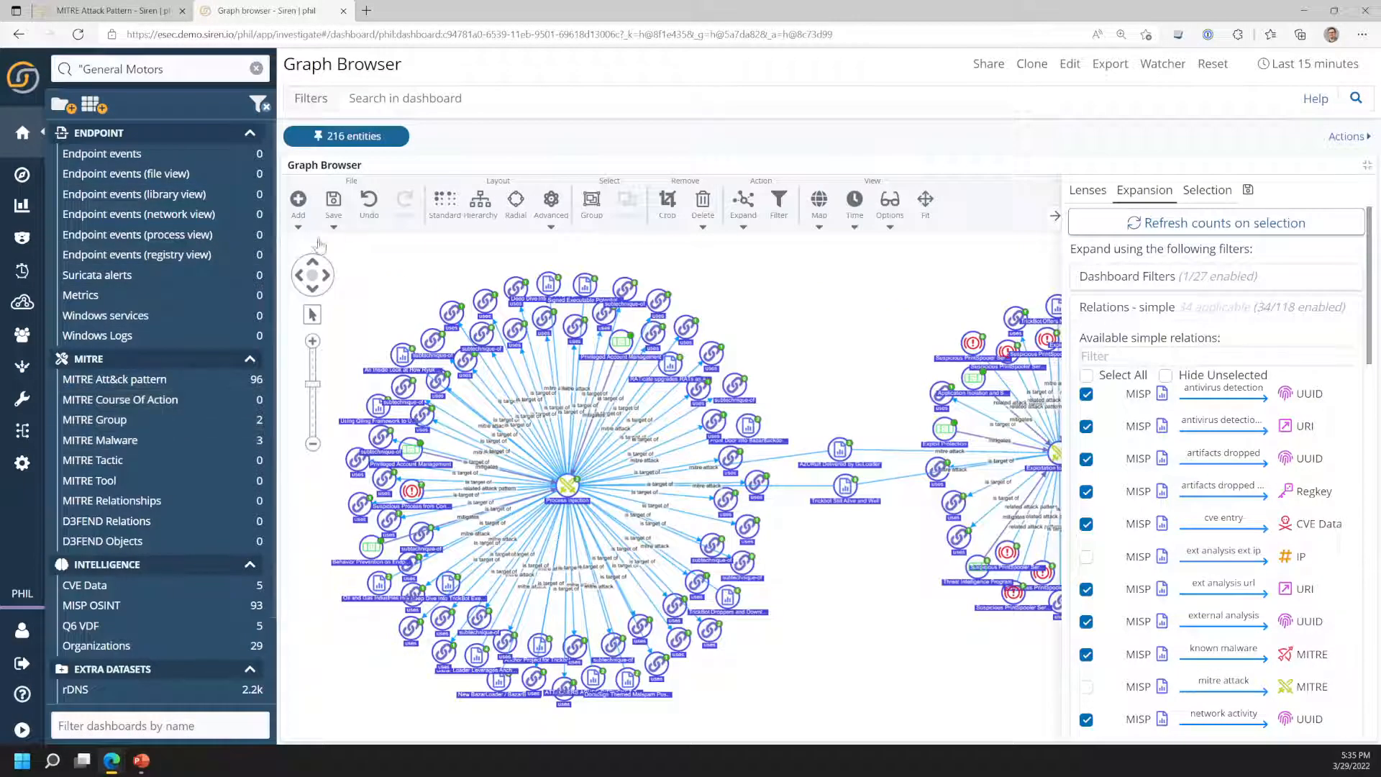
pyautogui.click(324, 140)
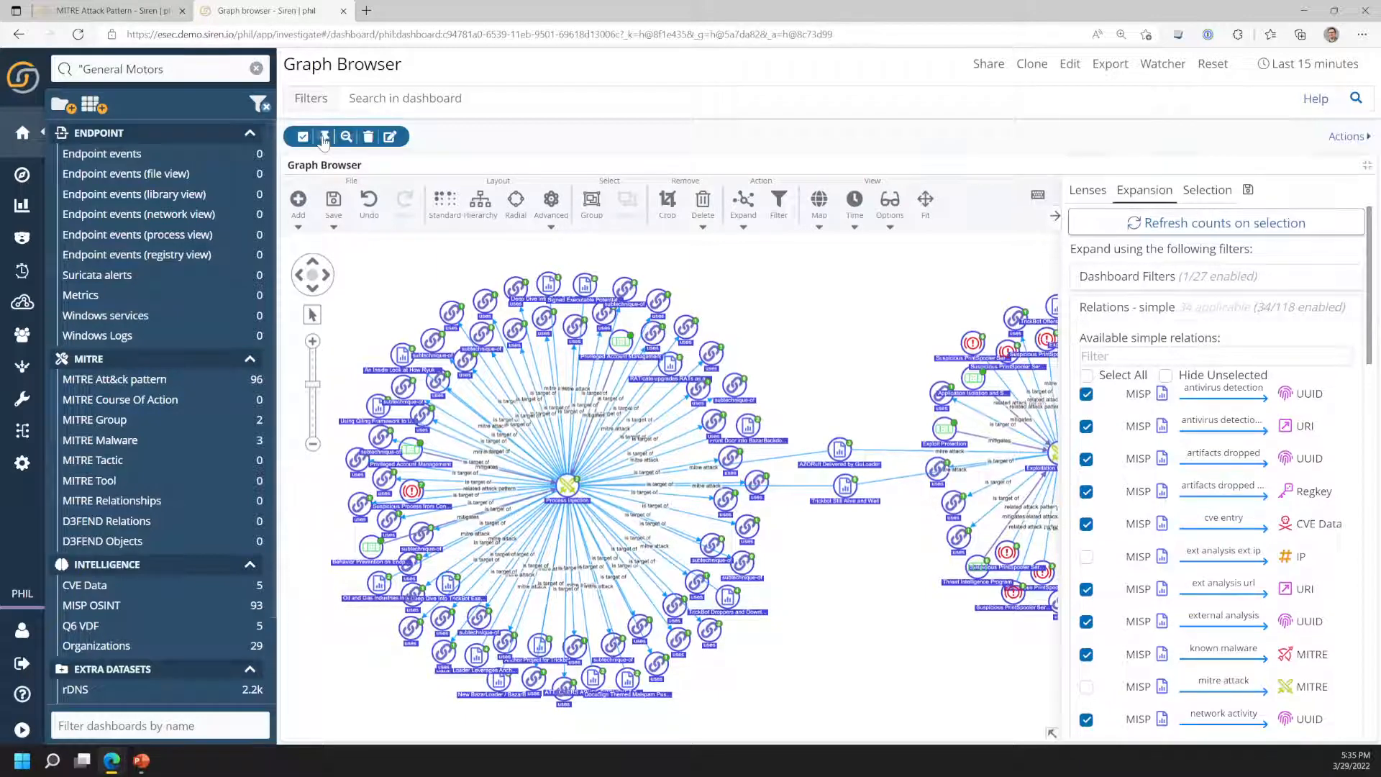
pyautogui.click(167, 405)
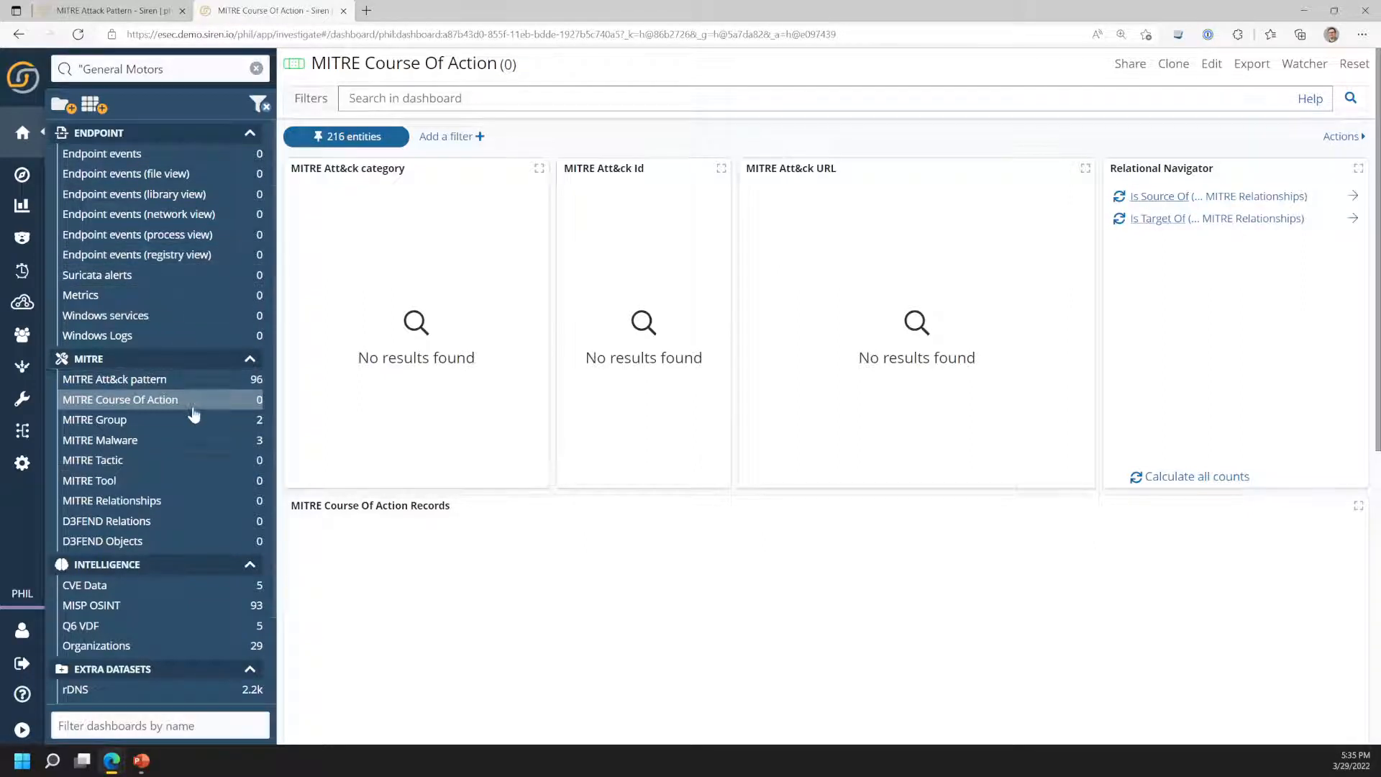
# - Return to the Graph browser and delete the pinned 216 entities filter
pyautogui.scroll(-2, 192, 432)
pyautogui.click(163, 699)
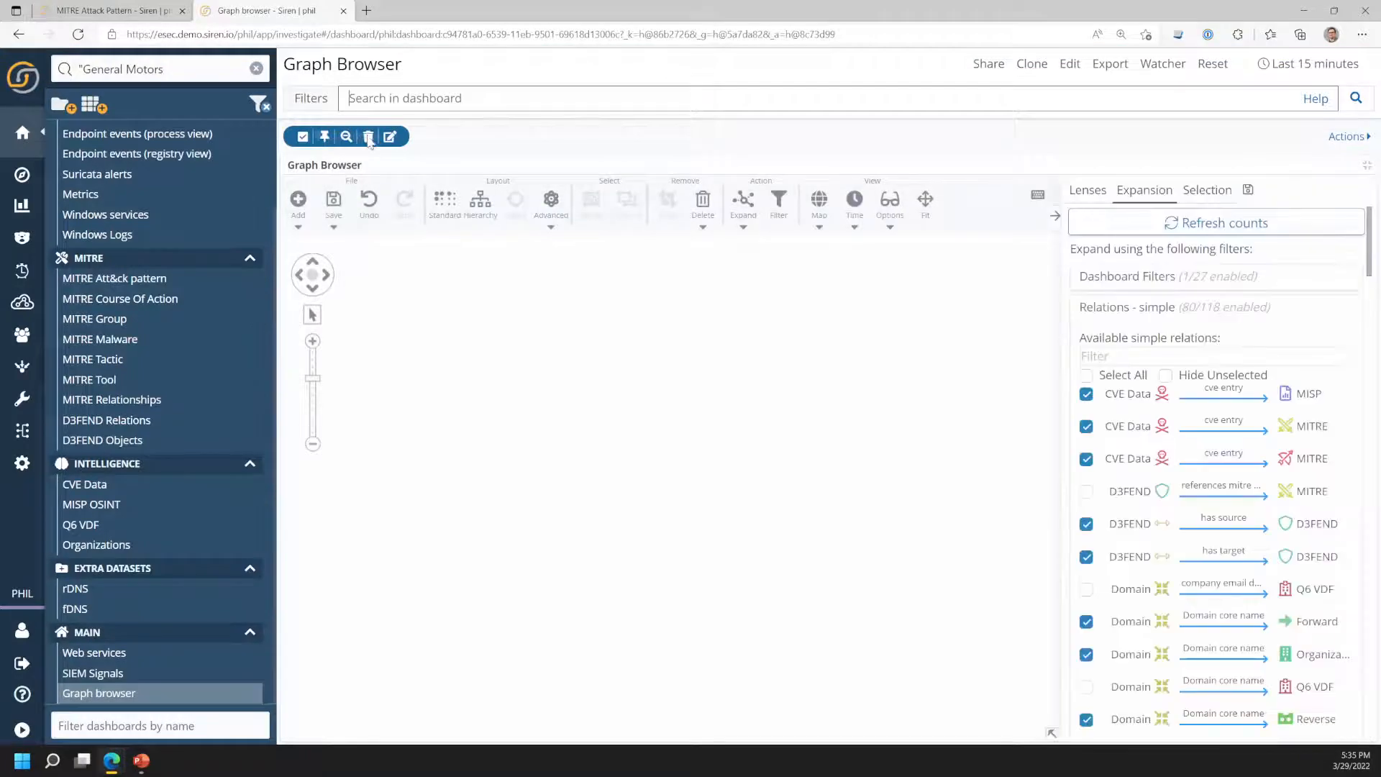
pyautogui.click(368, 138)
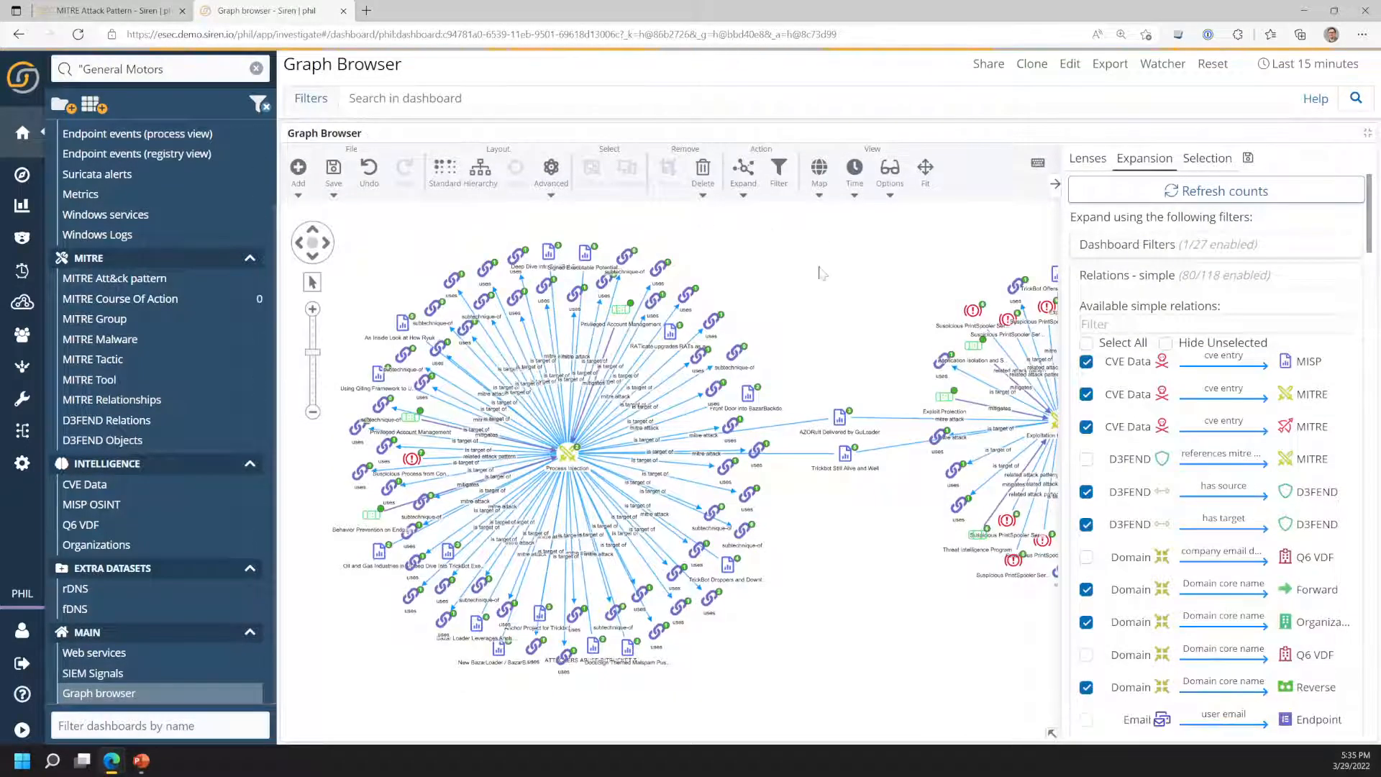
# - Select all graph nodes, create a live filter from them and pin it across the dashboards
pyautogui.hotkey('ctrl', 'a')
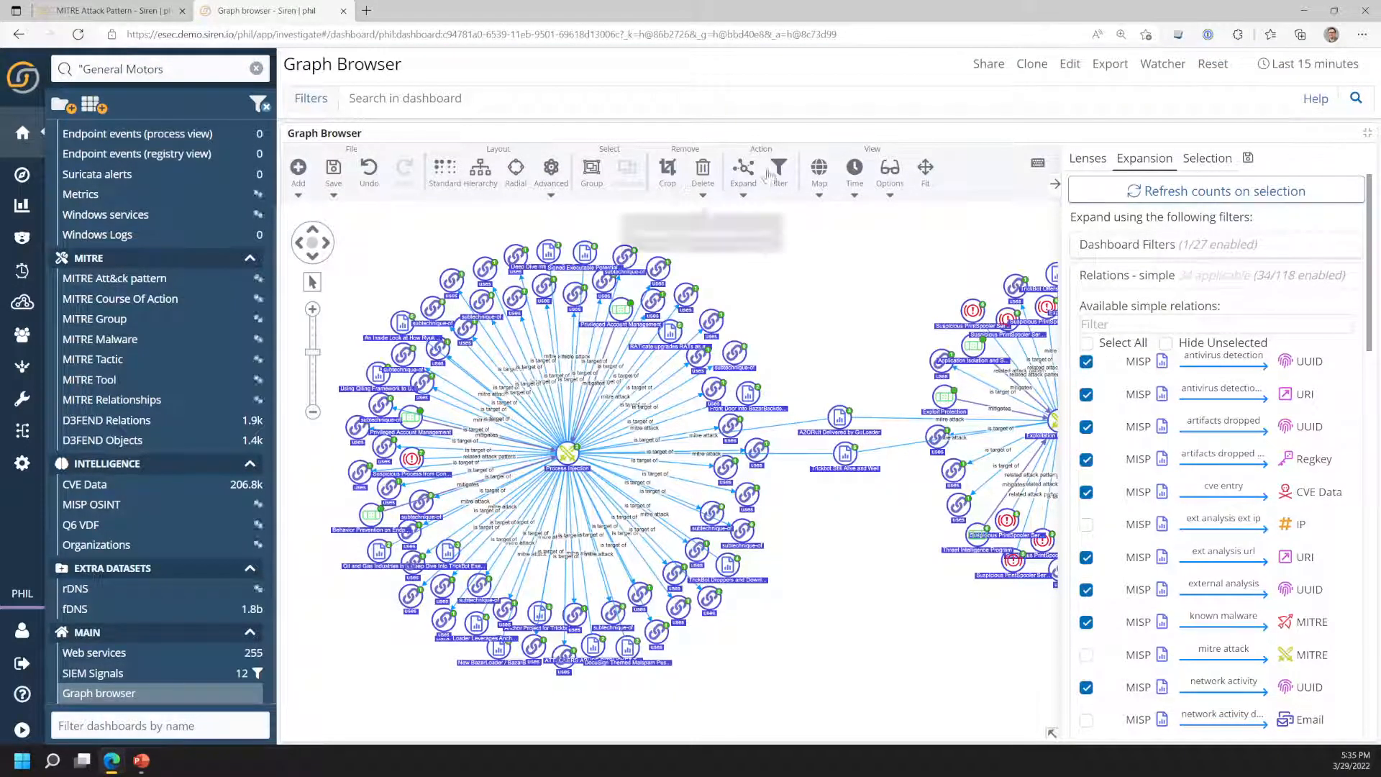
pyautogui.click(779, 172)
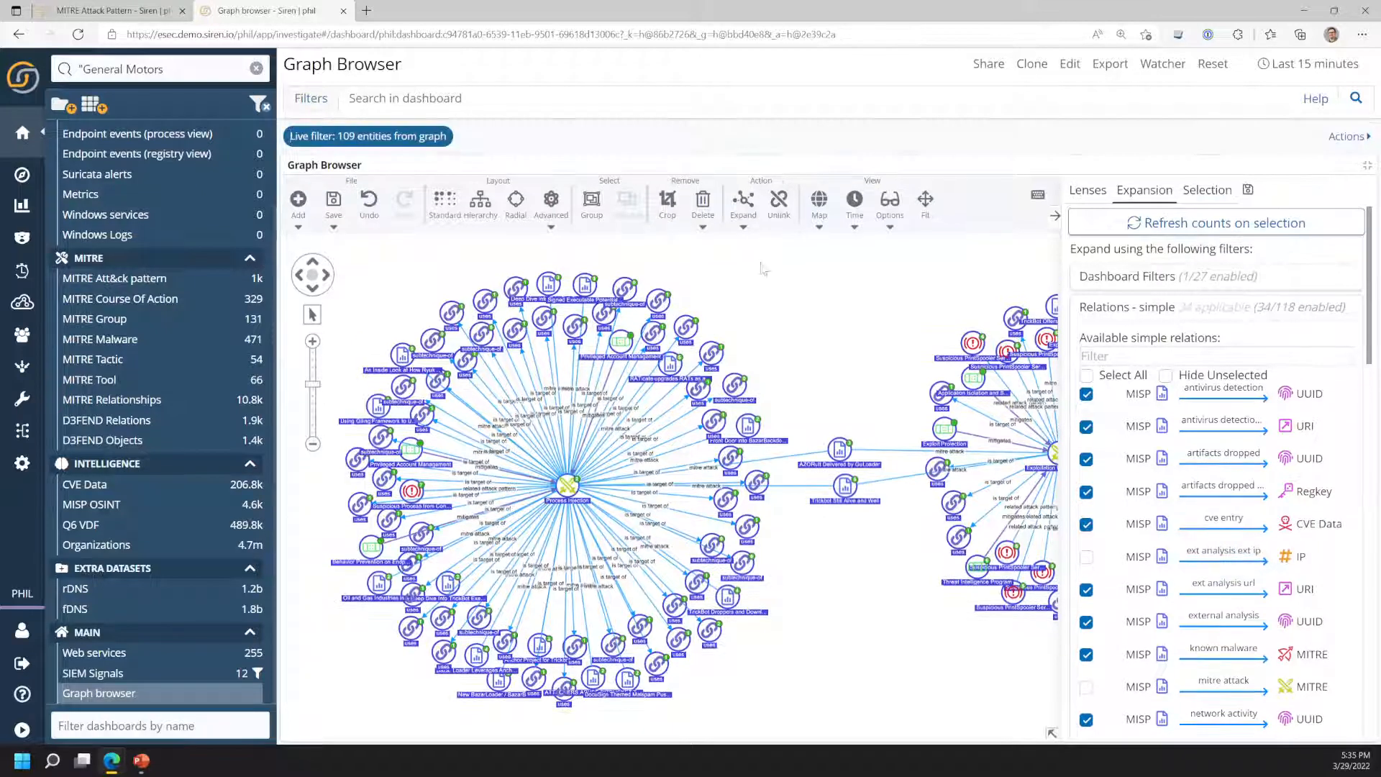
pyautogui.moveTo(342, 140)
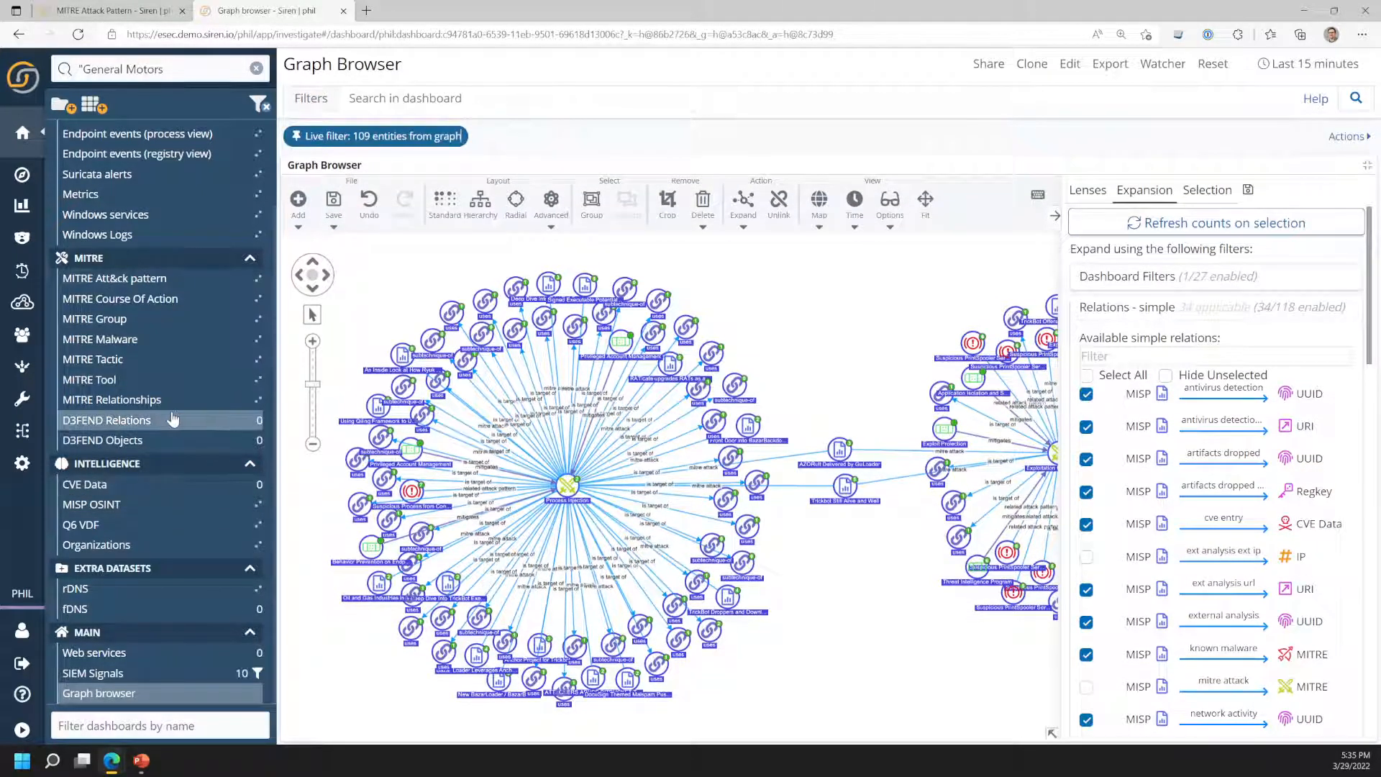
# - Open the MITRE Course Of Action dashboard and review the names and descriptions of the filtered mitigation records
pyautogui.click(137, 299)
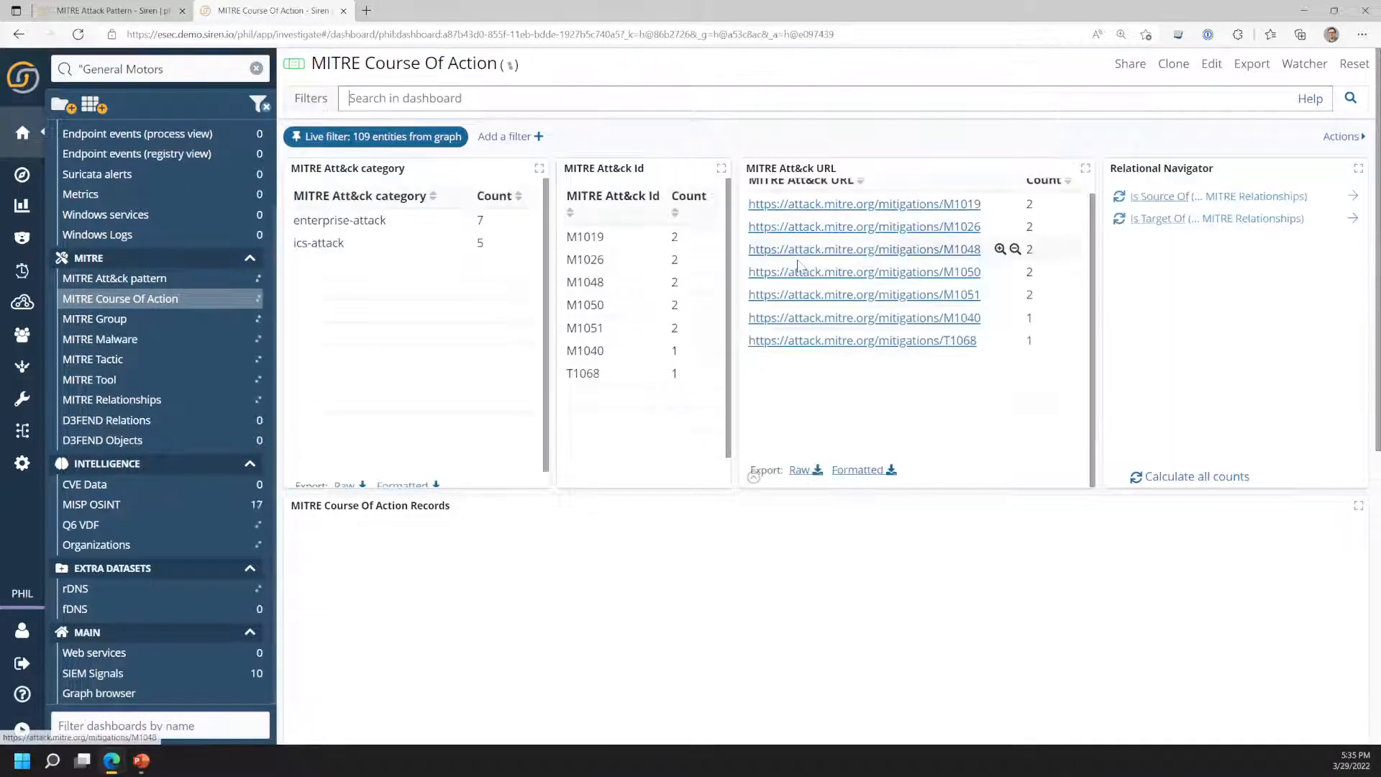
pyautogui.scroll(-3, 731, 298)
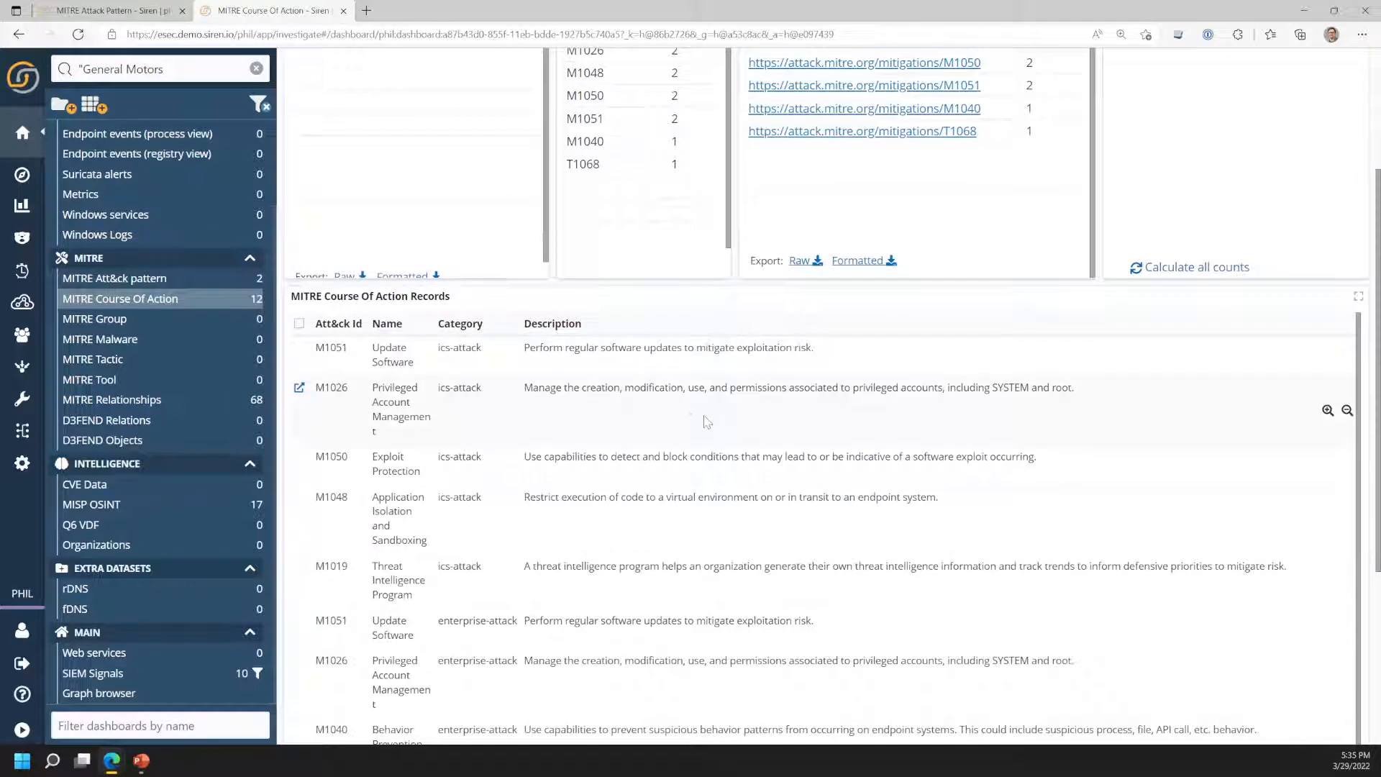
pyautogui.scroll(-1, 692, 419)
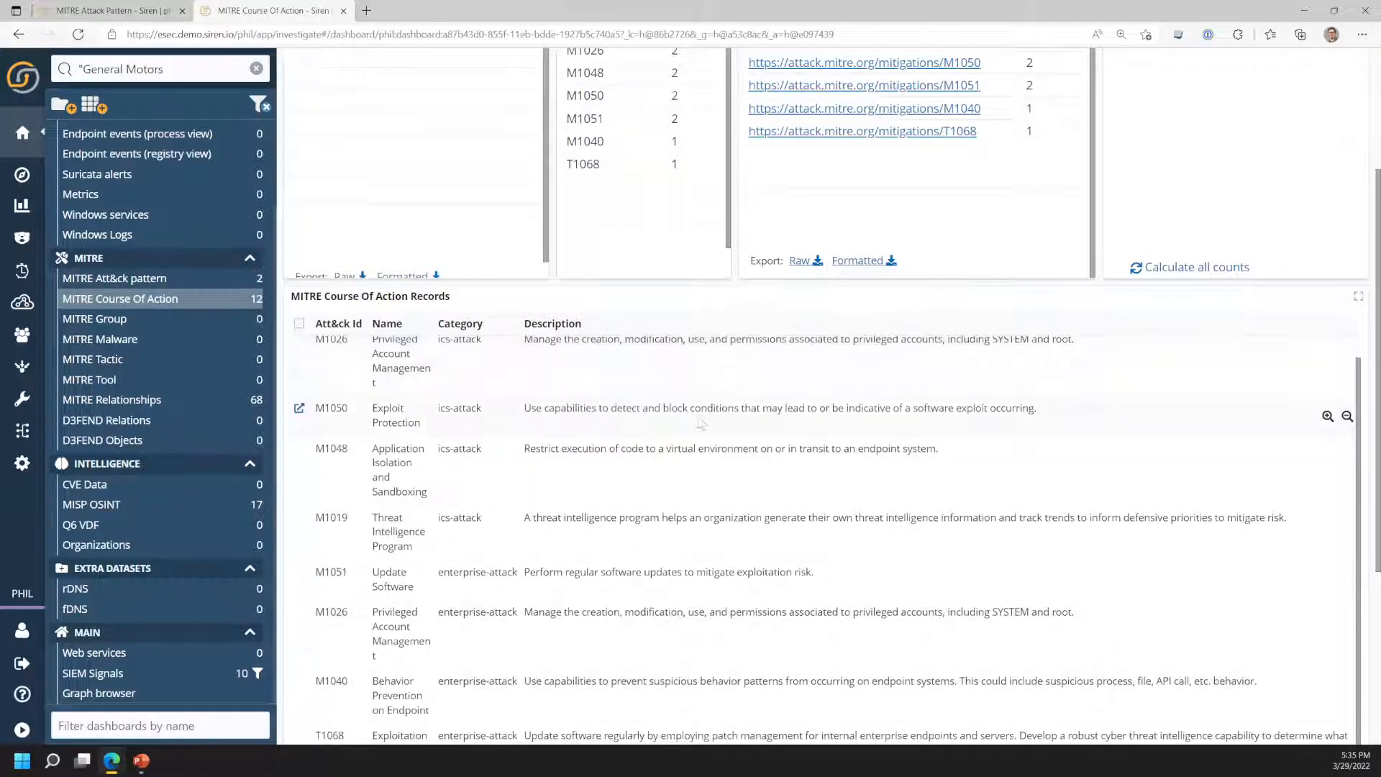
pyautogui.scroll(-4, 692, 418)
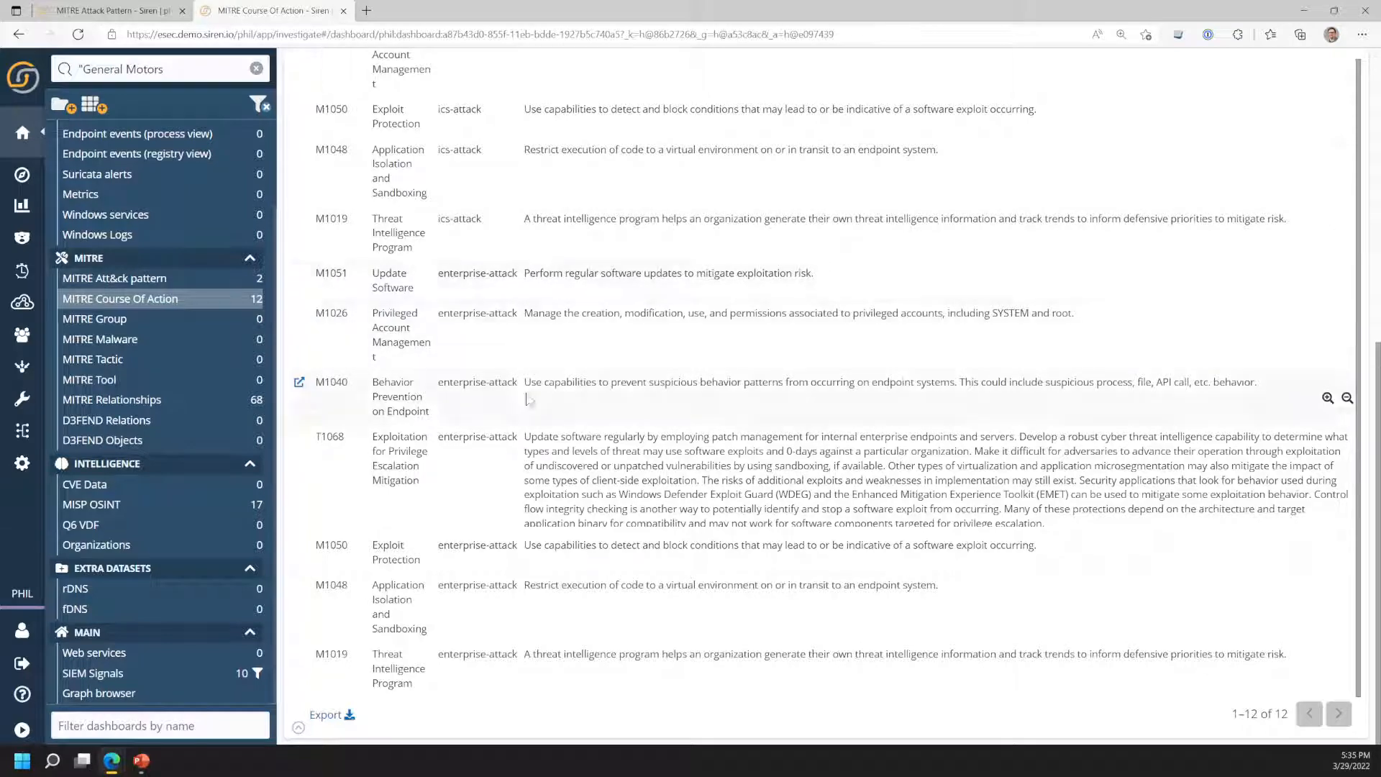
pyautogui.scroll(8, 813, 478)
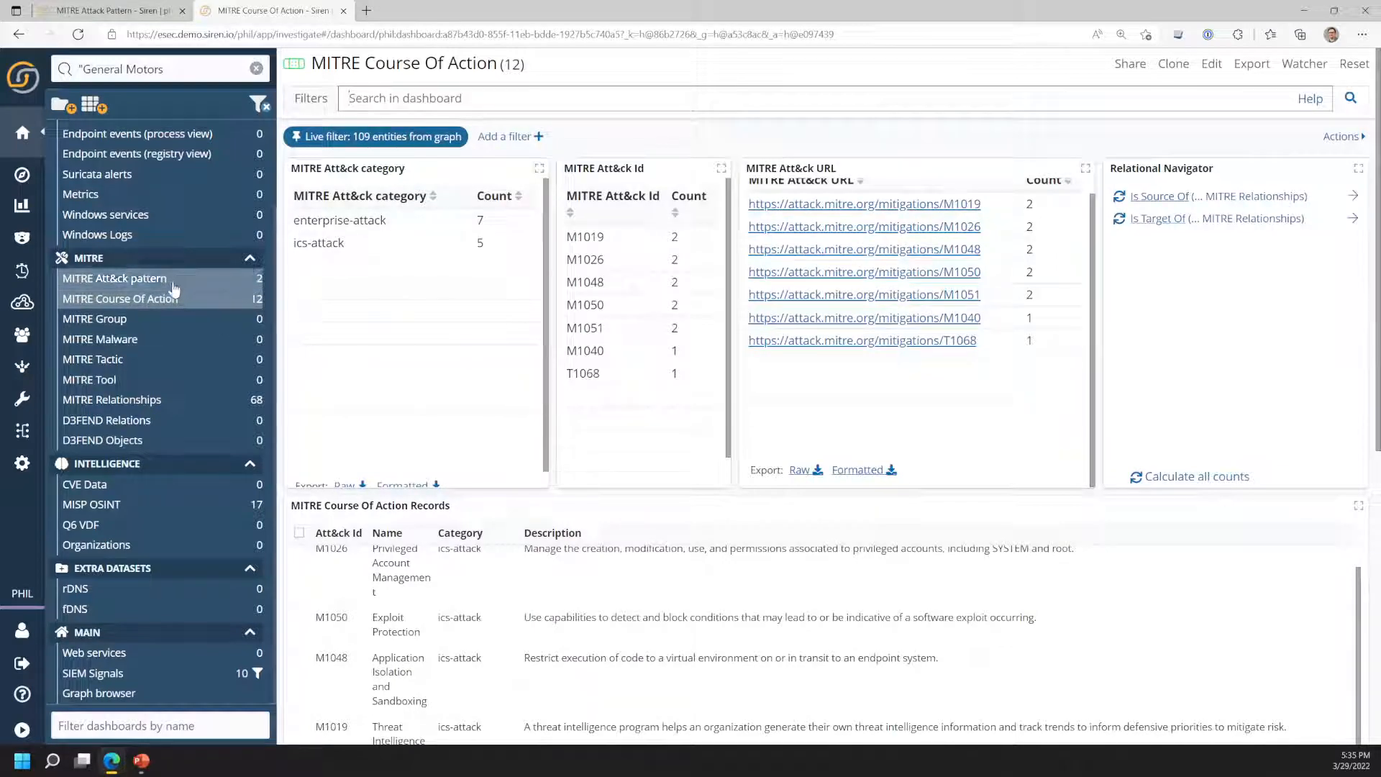
# - Return to the Graph browser, hide the dashboard list and expansion panel, and fit both attack pattern clusters in view
pyautogui.click(156, 696)
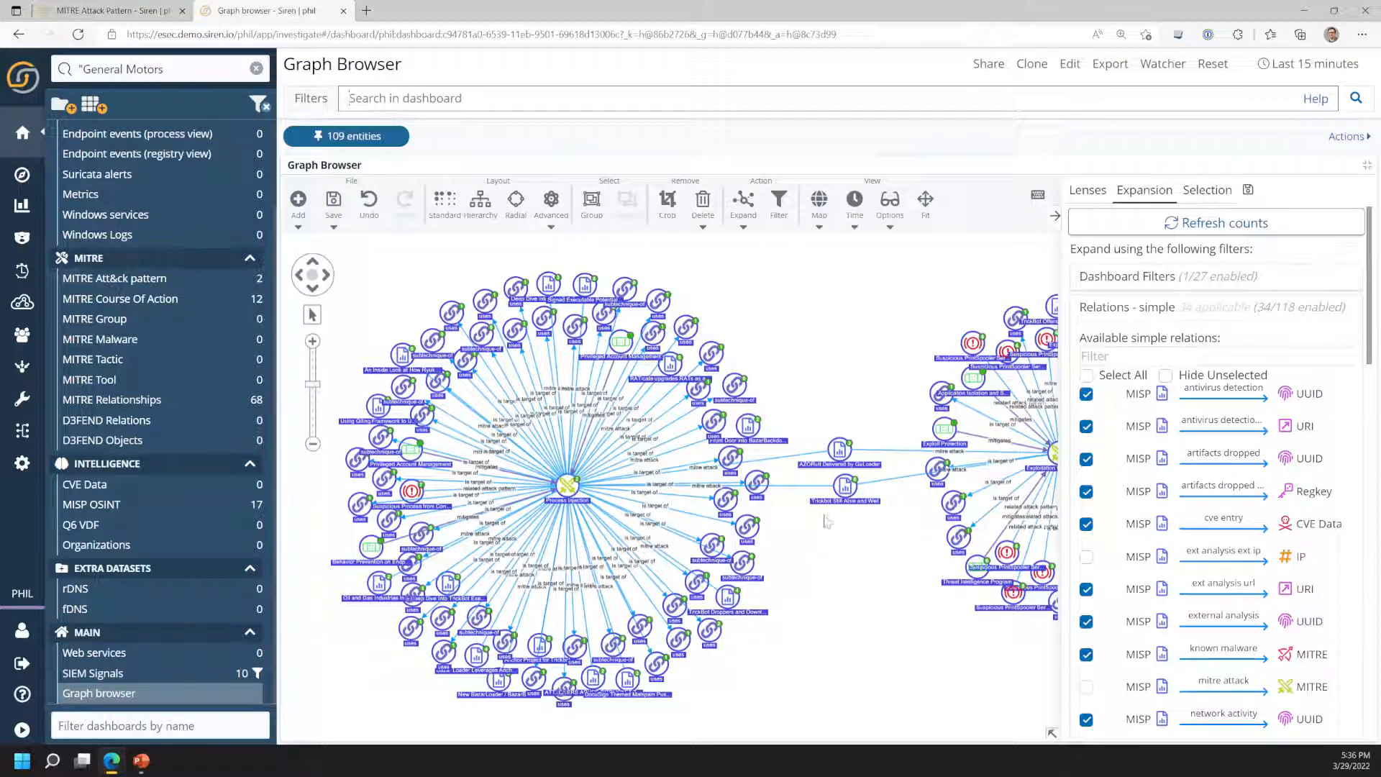
pyautogui.click(25, 132)
pyautogui.click(1055, 217)
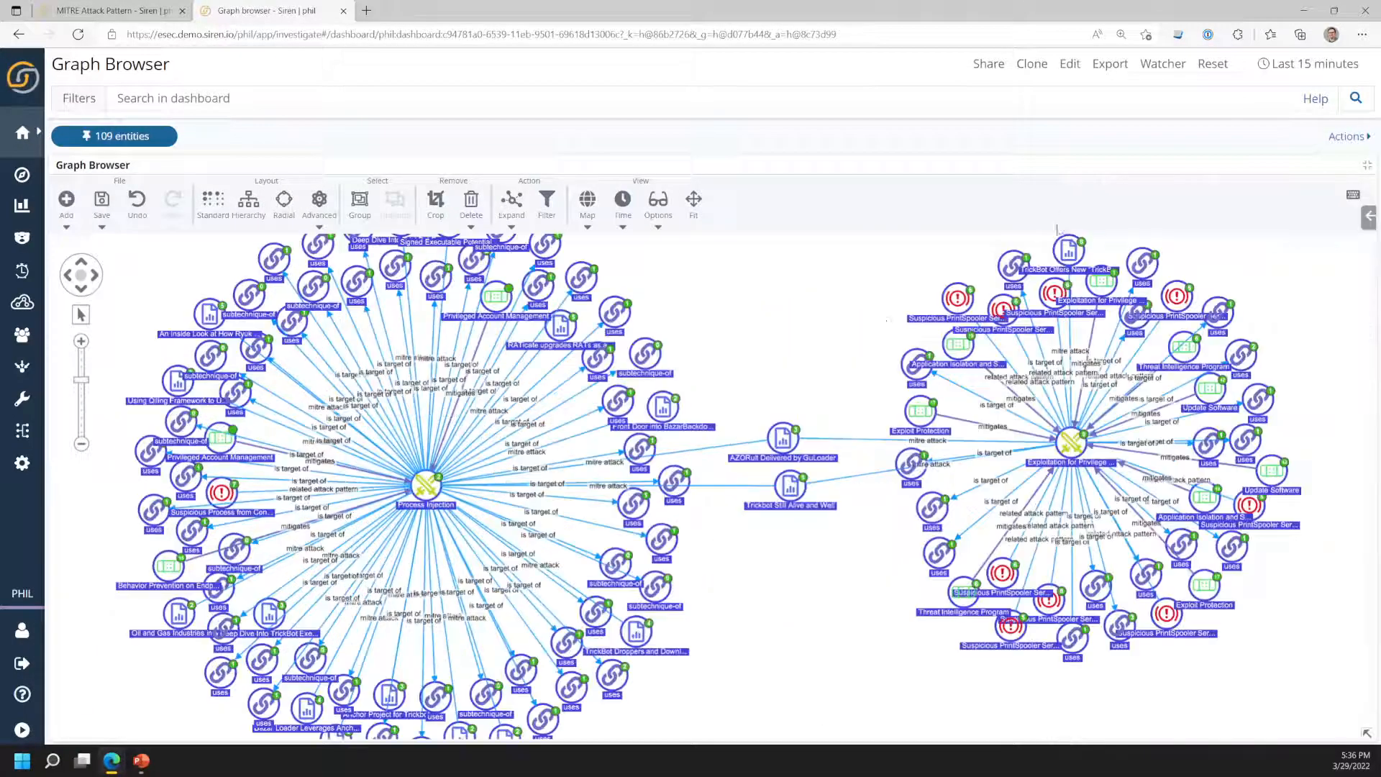
pyautogui.scroll(-2, 779, 384)
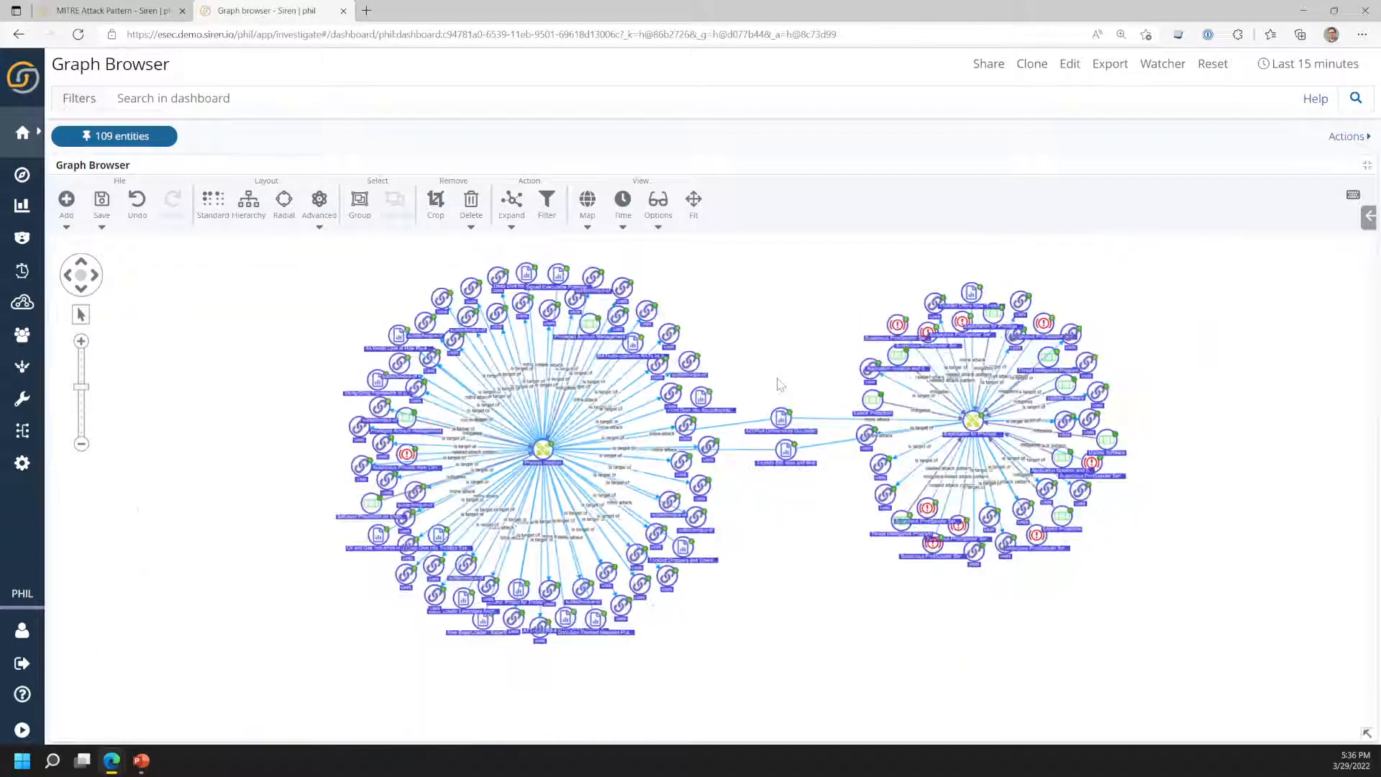